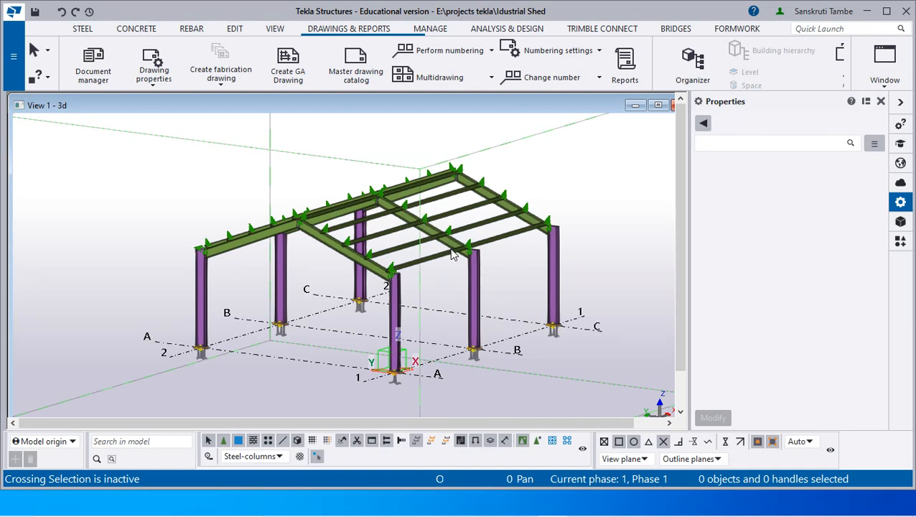
# Examine the whole industrial shed frame in the 3D view from different angles and distances
pyautogui.scroll(-2, 426, 248)
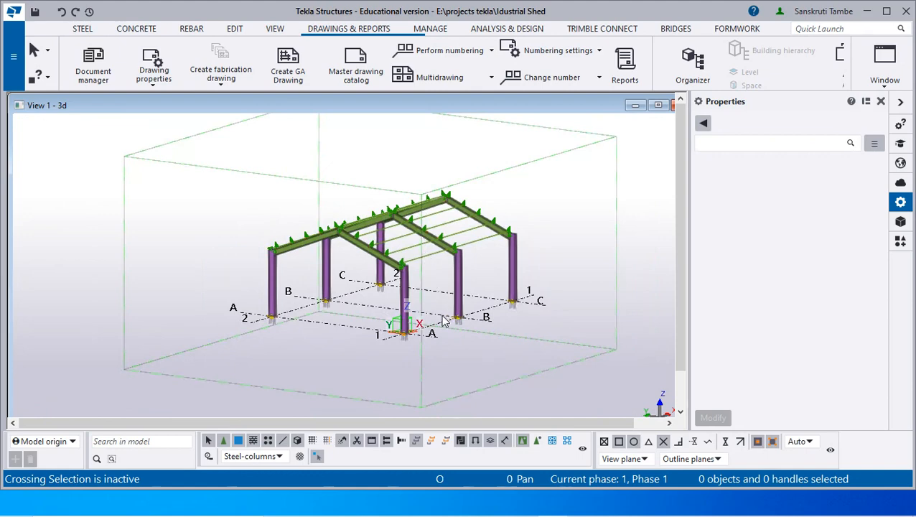
pyautogui.scroll(-4, 393, 305)
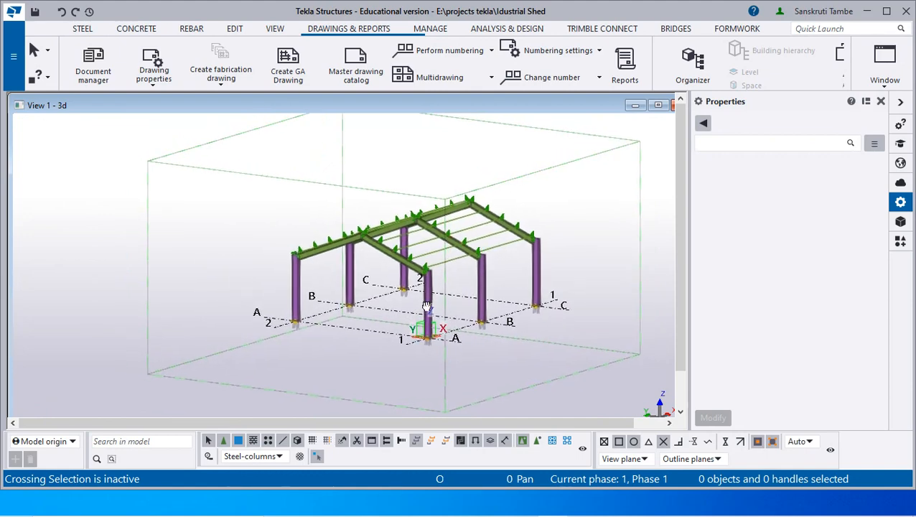
pyautogui.keyDown('ctrl'); pyautogui.moveTo(543, 322); pyautogui.dragTo(508, 309, button='middle'); pyautogui.keyUp('ctrl')
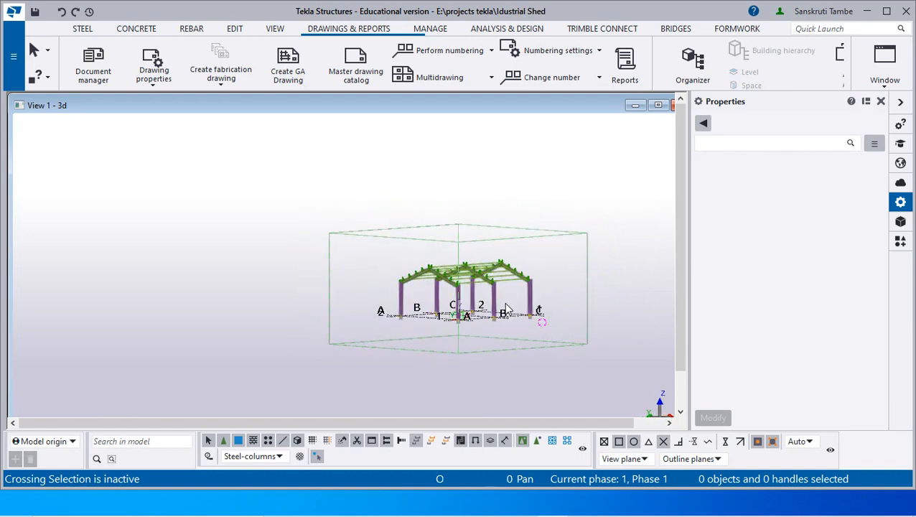
pyautogui.scroll(3, 533, 285)
pyautogui.scroll(2, 535, 286)
pyautogui.scroll(-4, 538, 280)
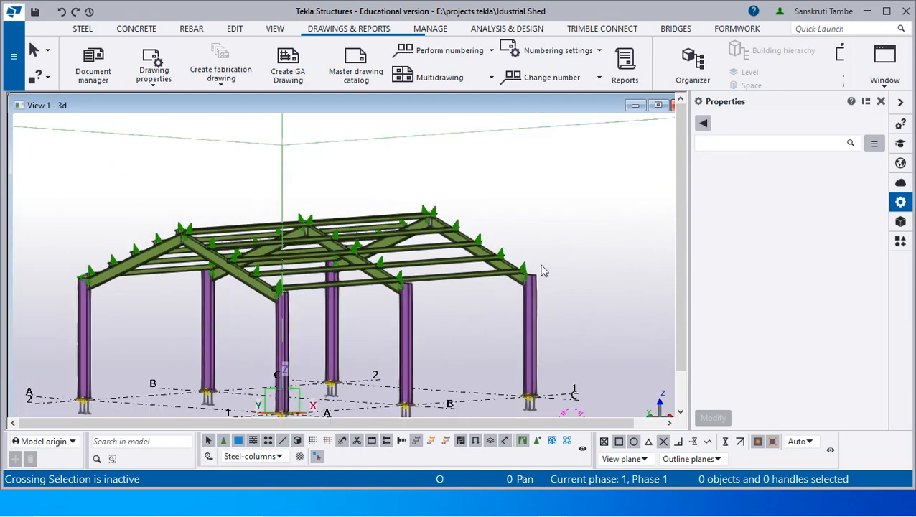
pyautogui.scroll(3, 455, 311)
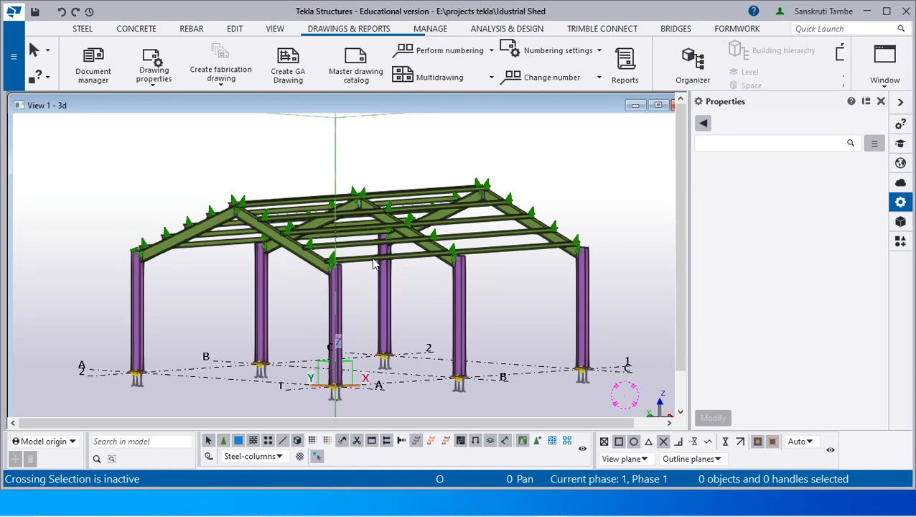
pyautogui.scroll(2, 141, 401)
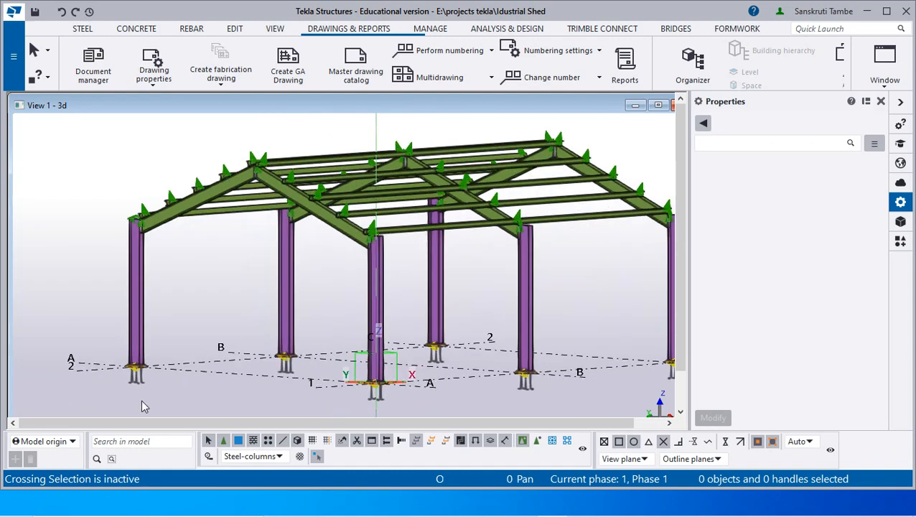
# Examine the column base plates, the rafter-to-column connection and the bolted purlin cleats up close
pyautogui.scroll(2, 142, 402)
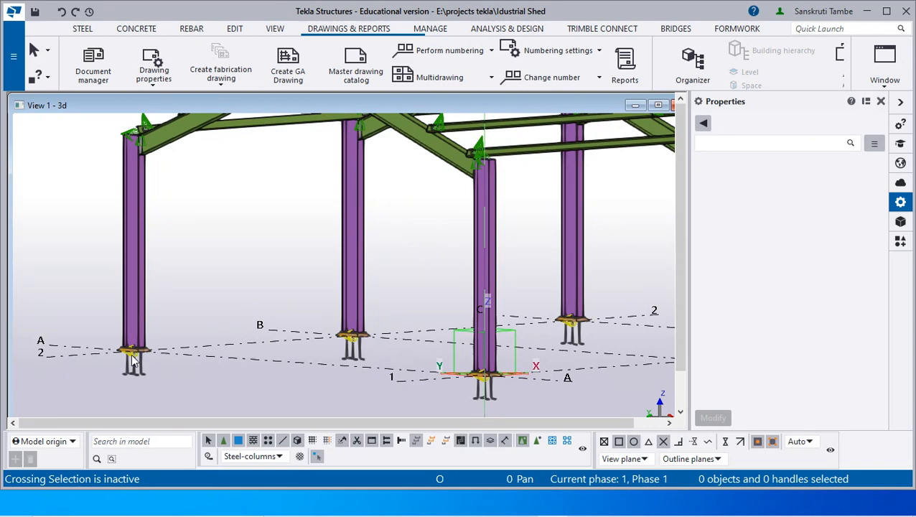
pyautogui.scroll(-3, 164, 358)
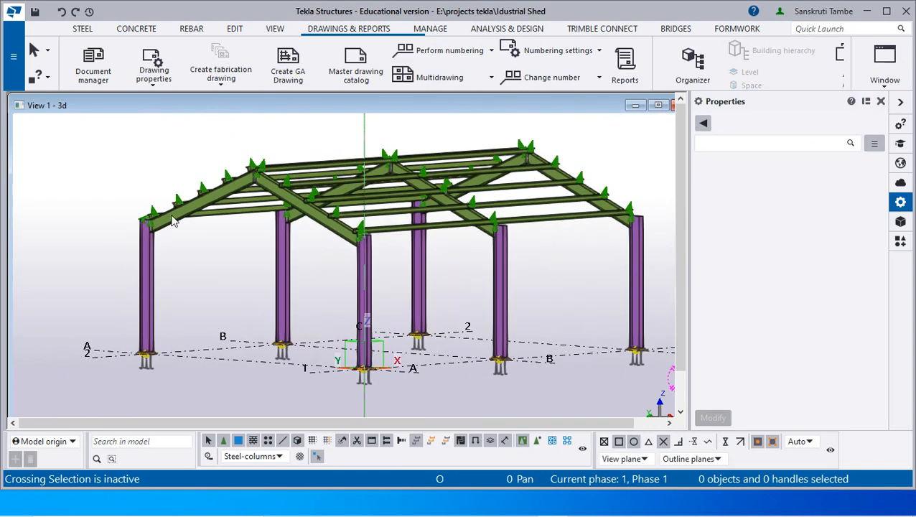
pyautogui.scroll(6, 147, 219)
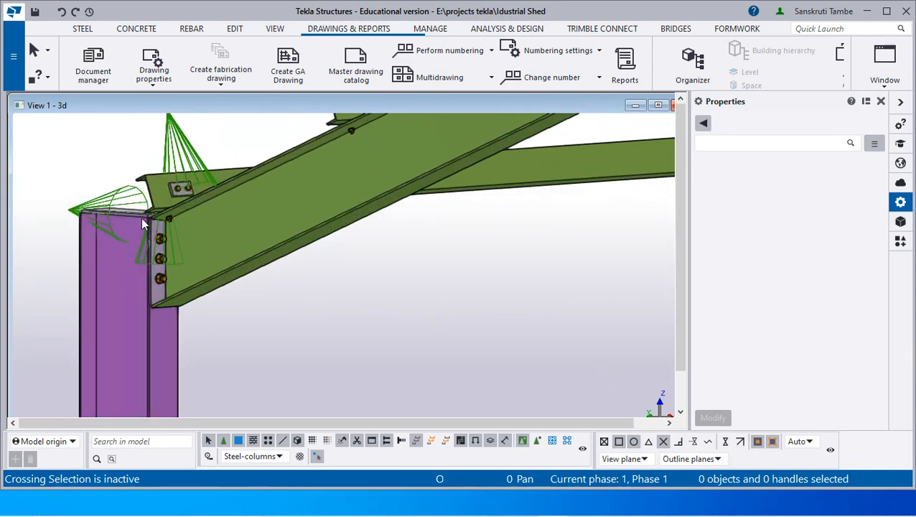
pyautogui.scroll(-2, 134, 263)
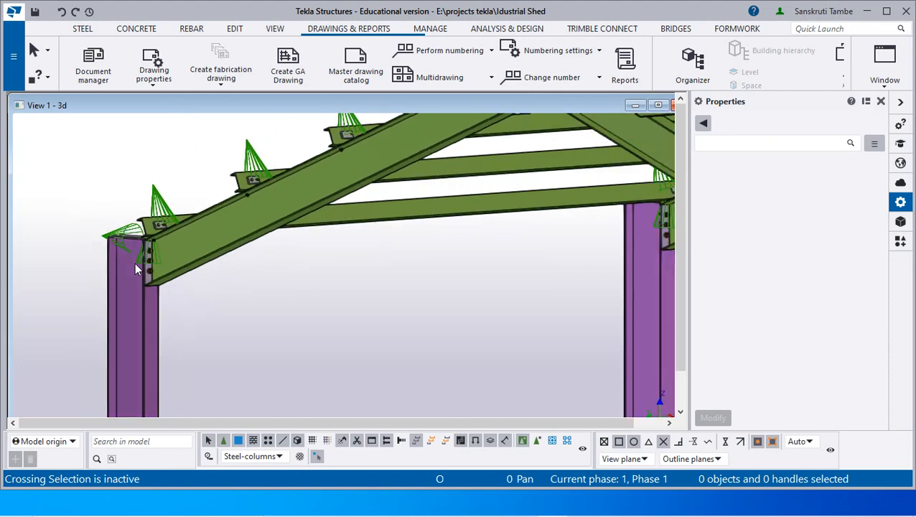
pyautogui.scroll(5, 248, 179)
pyautogui.scroll(1, 246, 181)
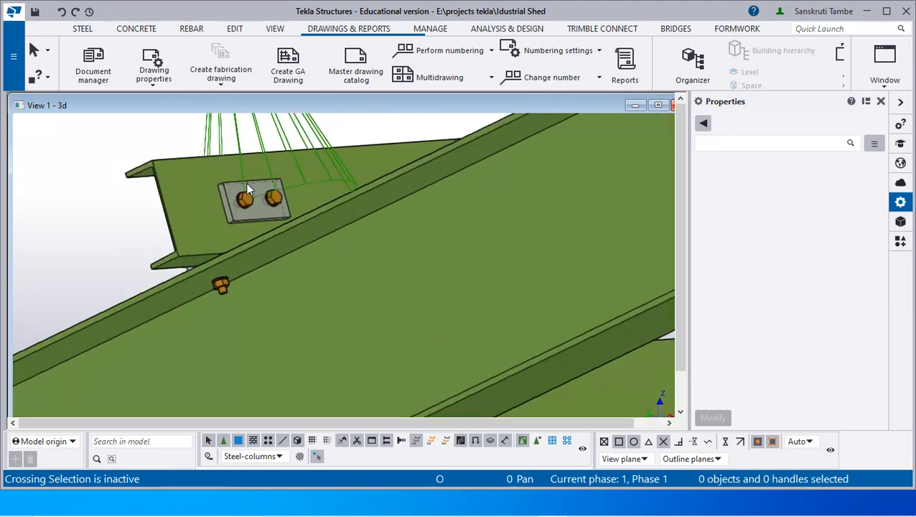
pyautogui.scroll(2, 228, 208)
pyautogui.scroll(-6, 217, 237)
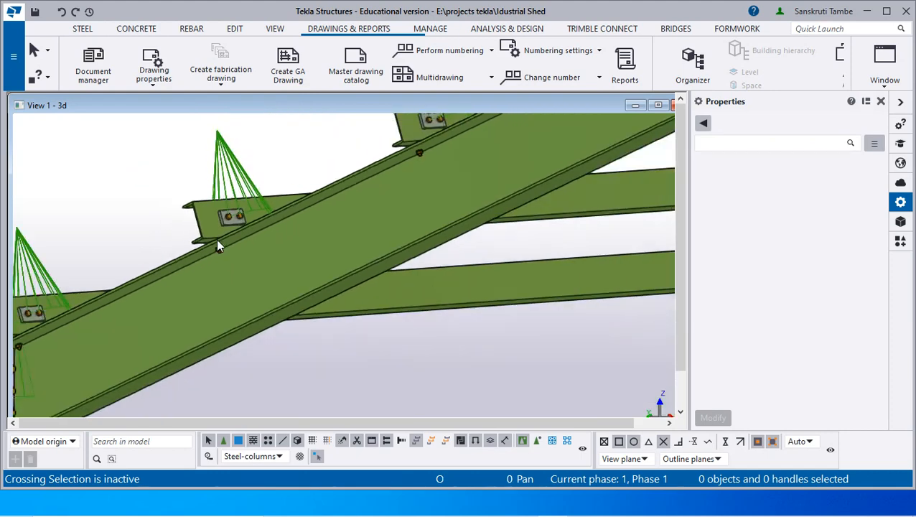
pyautogui.scroll(-6, 387, 250)
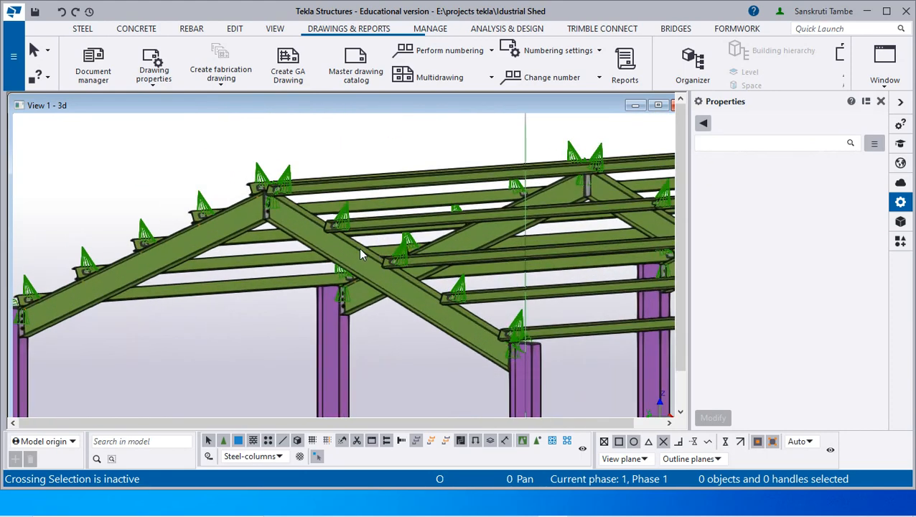
pyautogui.scroll(1, 352, 287)
pyautogui.scroll(-1, 352, 287)
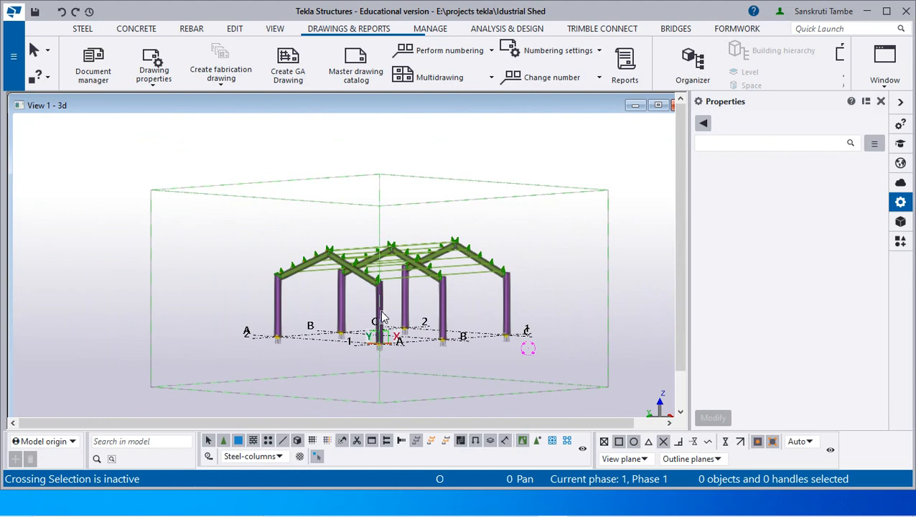
# Inquire the assembly information of the column at grid A-1, review its parts and welds, and close the report
pyautogui.scroll(5, 408, 367)
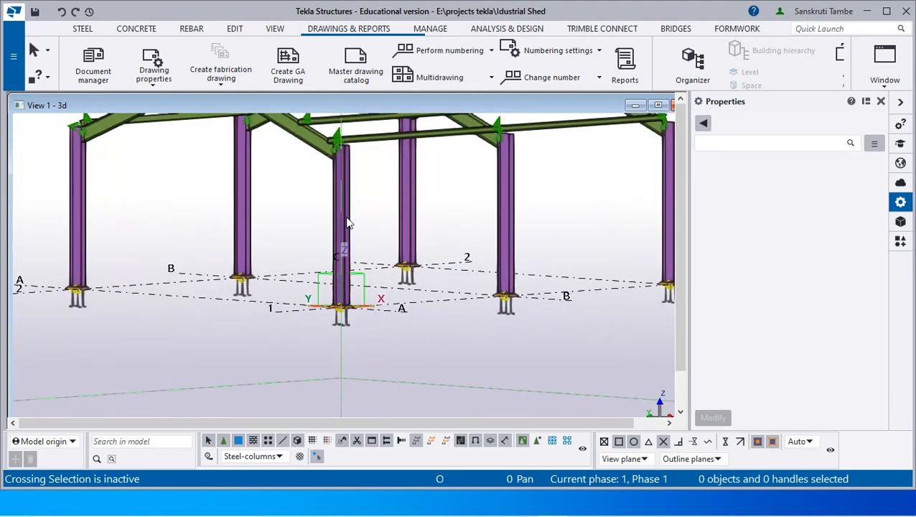
pyautogui.click(347, 223)
pyautogui.rightClick(344, 215)
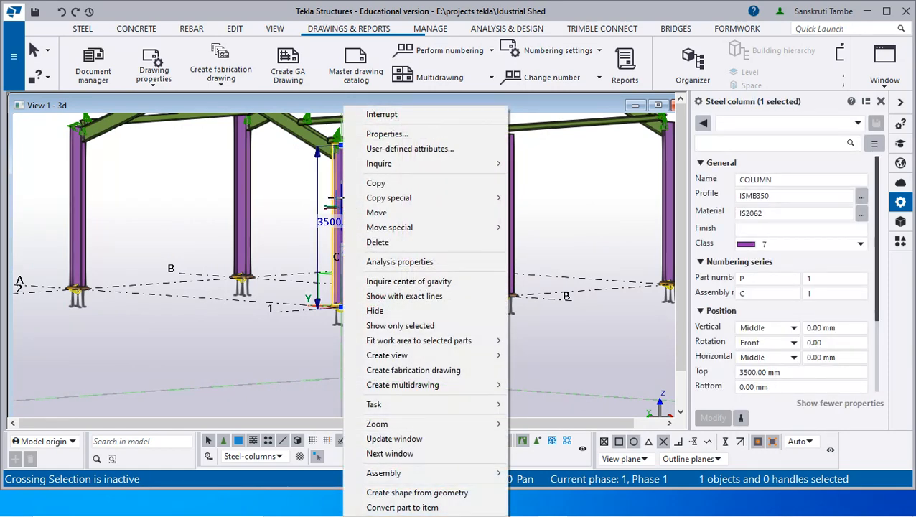
pyautogui.moveTo(495, 164)
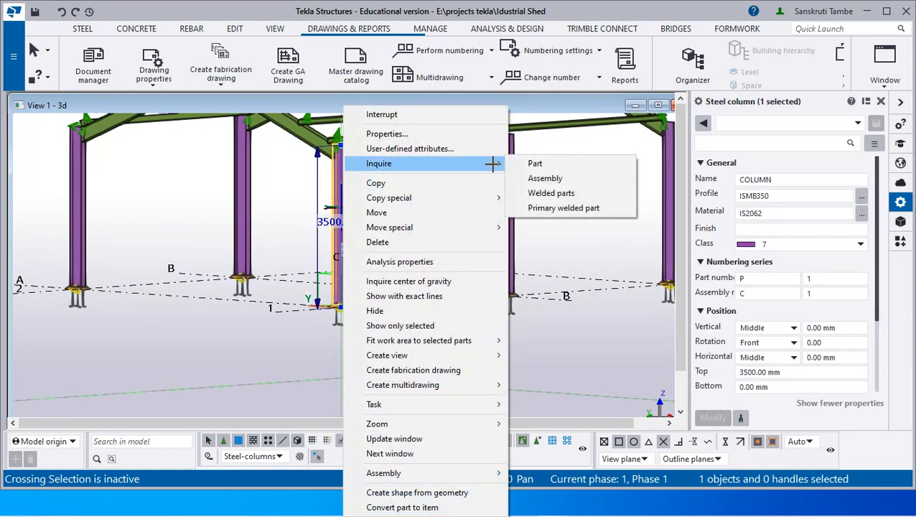
pyautogui.click(543, 178)
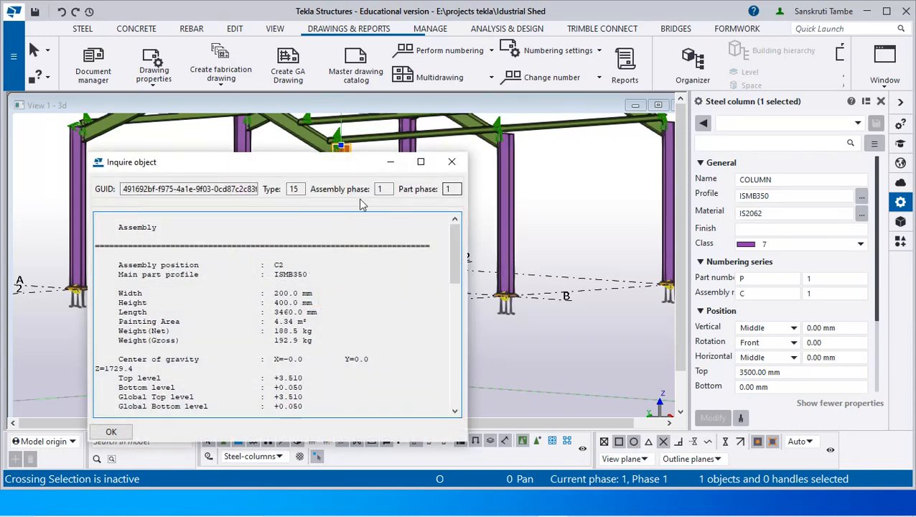
pyautogui.moveTo(370, 161); pyautogui.dragTo(387, 128)
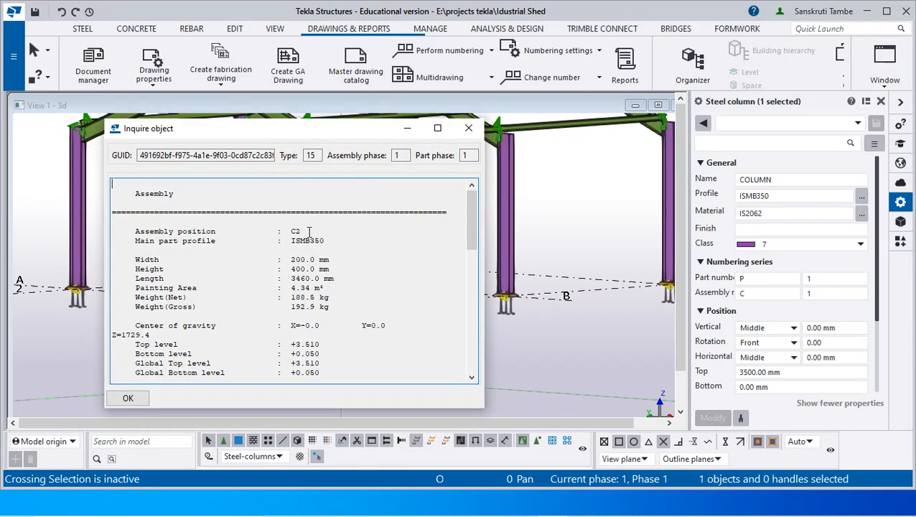
pyautogui.scroll(-10, 308, 231)
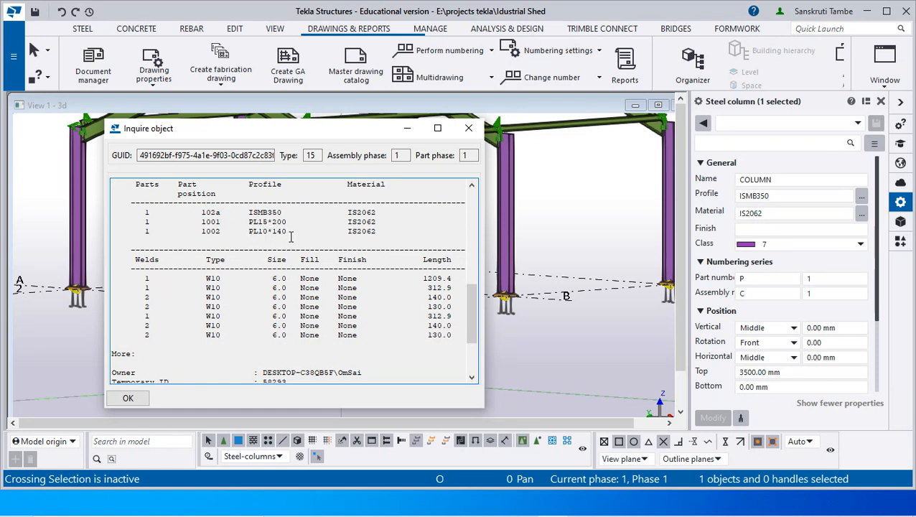
pyautogui.scroll(-3, 291, 237)
pyautogui.scroll(6, 291, 334)
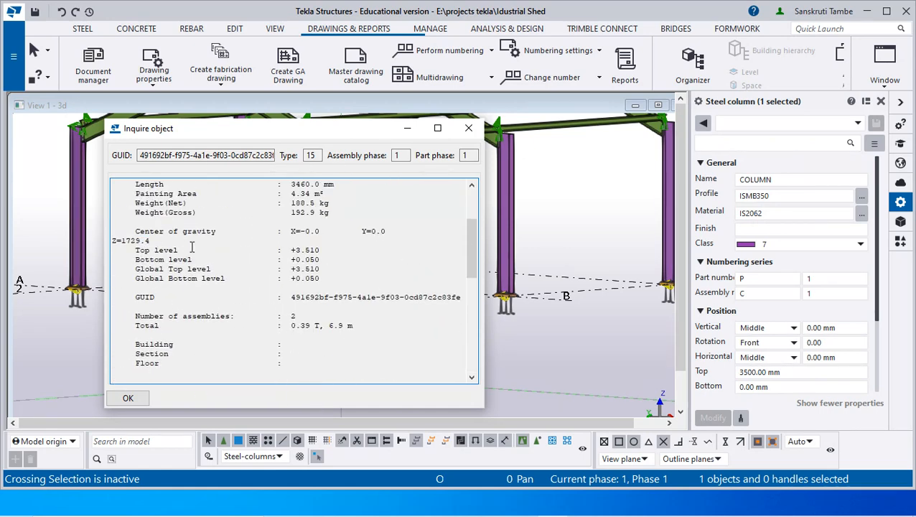
pyautogui.scroll(3, 230, 269)
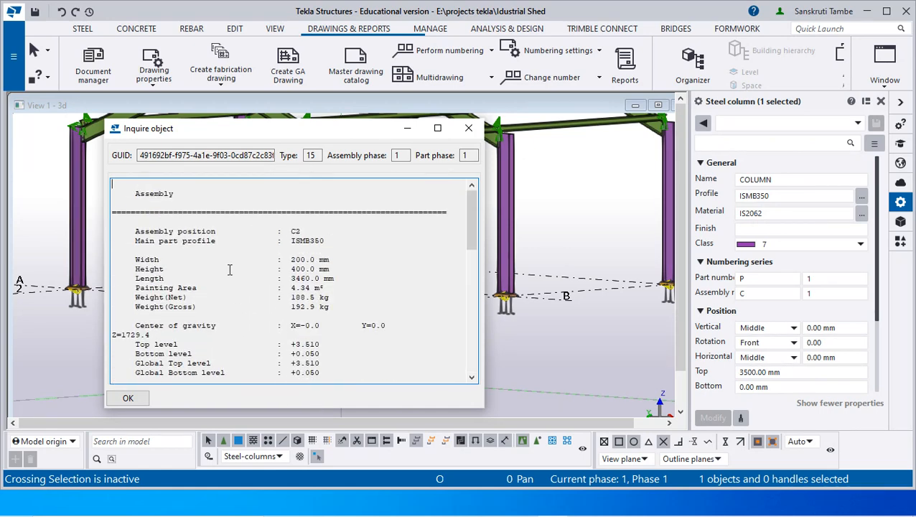
pyautogui.click(471, 127)
# Inquire the assembly information of the column at grid B-1, review its parts and welds, and close the report
pyautogui.scroll(-3, 415, 222)
pyautogui.scroll(3, 415, 222)
pyautogui.scroll(-3, 416, 220)
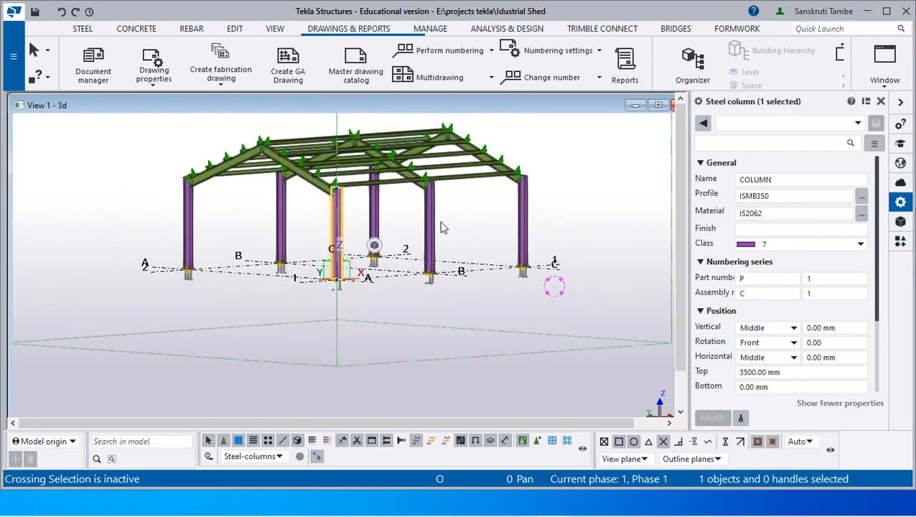
pyautogui.rightClick(433, 209)
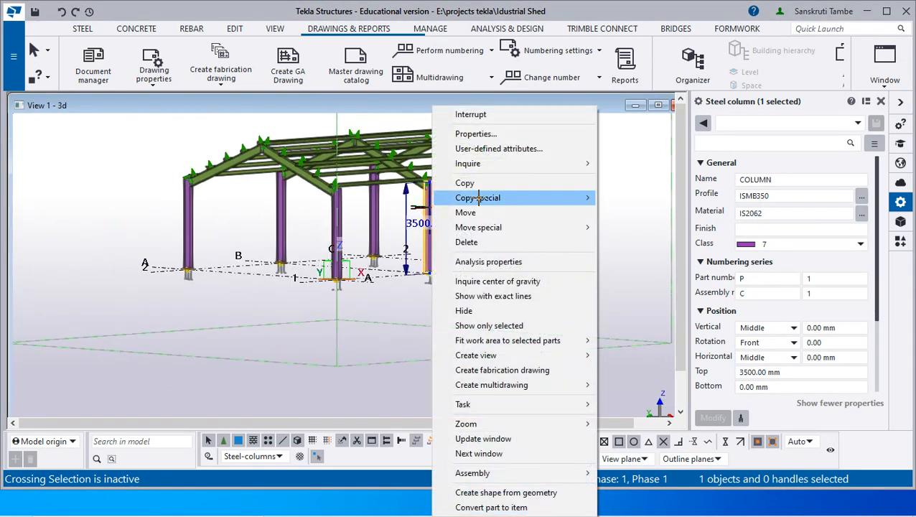
pyautogui.moveTo(556, 163)
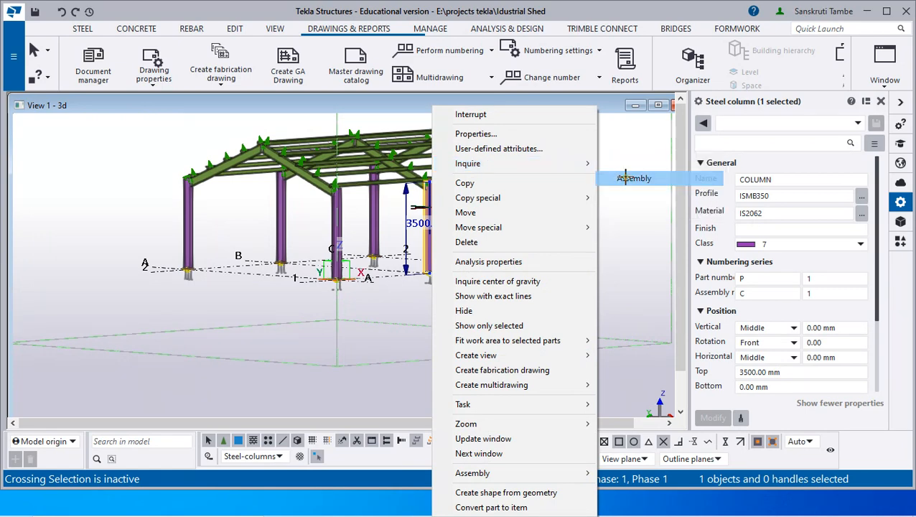
pyautogui.click(626, 177)
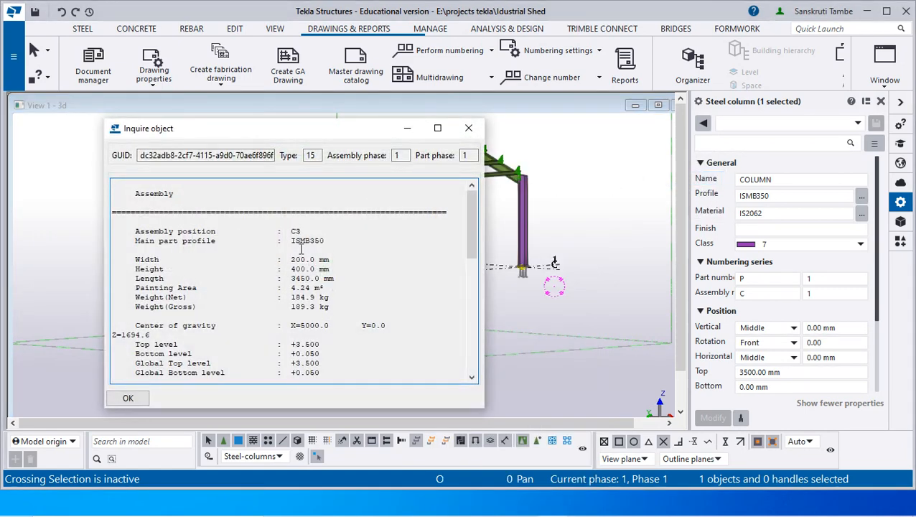
pyautogui.scroll(-10, 300, 249)
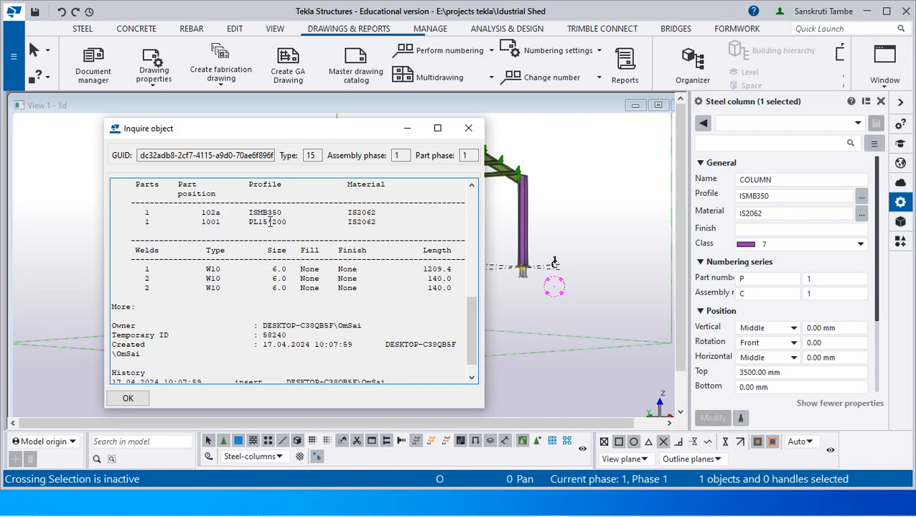
pyautogui.click(469, 128)
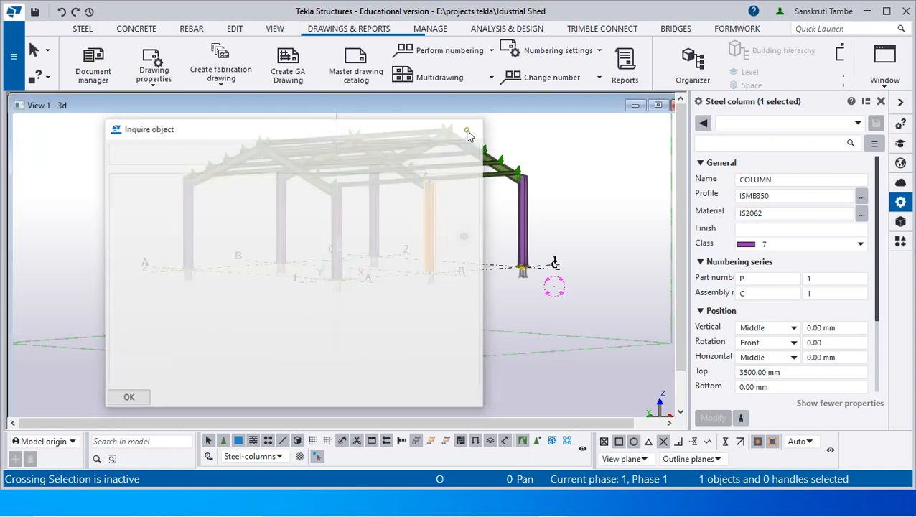
# Clear the column selection and change the selection filter from Steel-columns to standard
pyautogui.scroll(5, 286, 160)
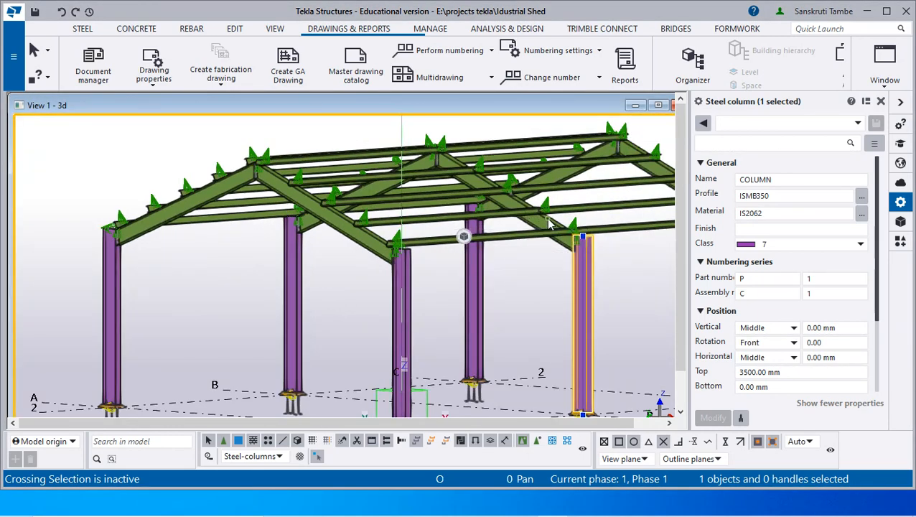
pyautogui.doubleClick(547, 217)
pyautogui.scroll(-5, 550, 225)
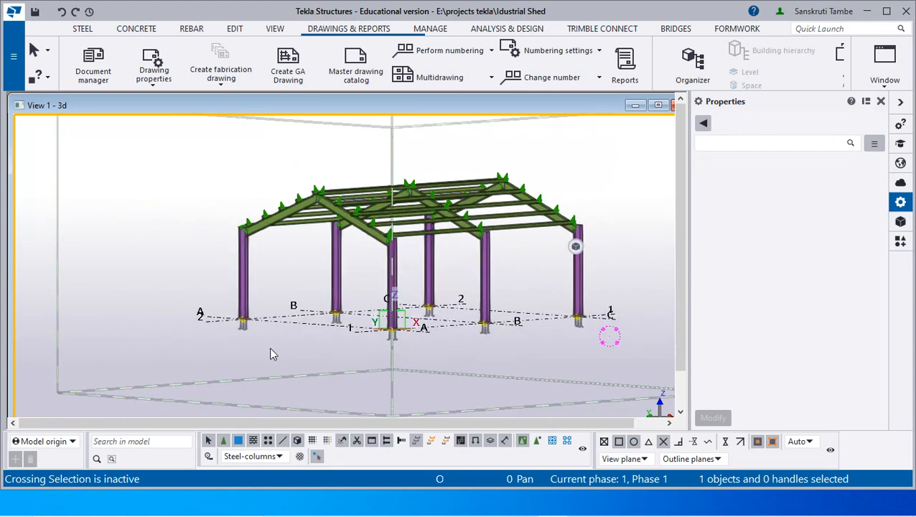
pyautogui.click(280, 457)
pyautogui.scroll(15, 237, 359)
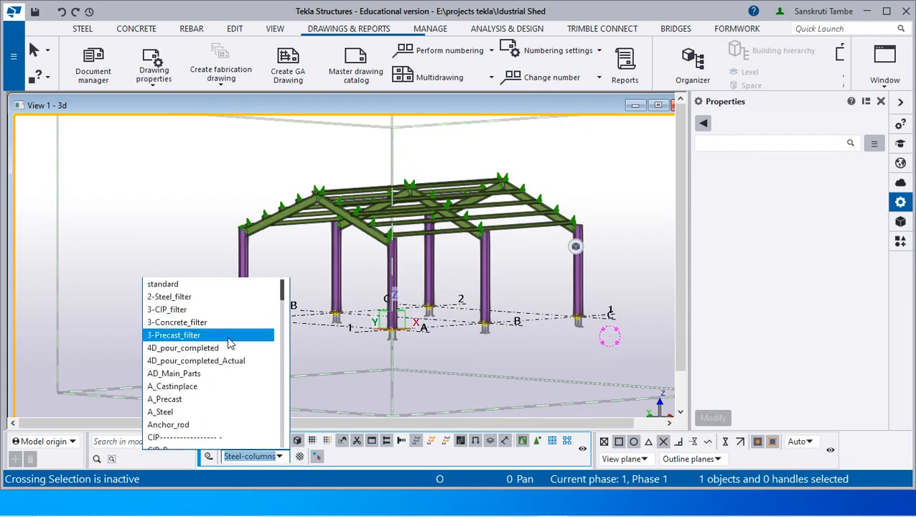
pyautogui.click(185, 284)
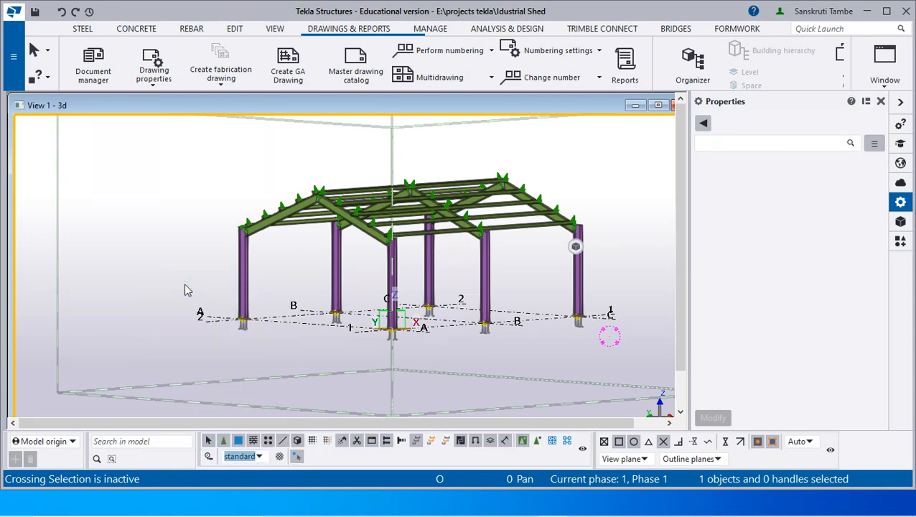
pyautogui.rightClick(162, 197)
pyautogui.click(185, 199)
# Inquire the assembly information of the rafter at grid B-1, review its parts, bolts and welds, then close the report and clear the selection
pyautogui.scroll(2, 506, 230)
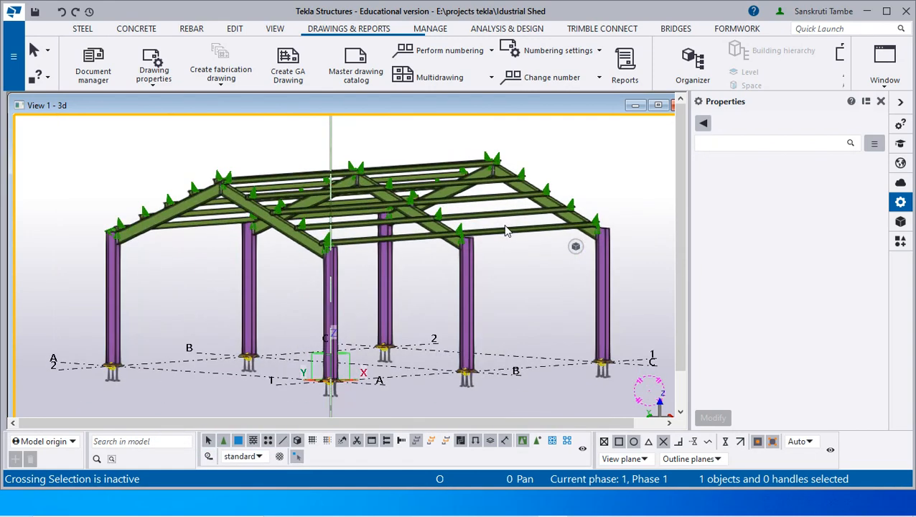
pyautogui.scroll(4, 506, 230)
pyautogui.click(369, 222)
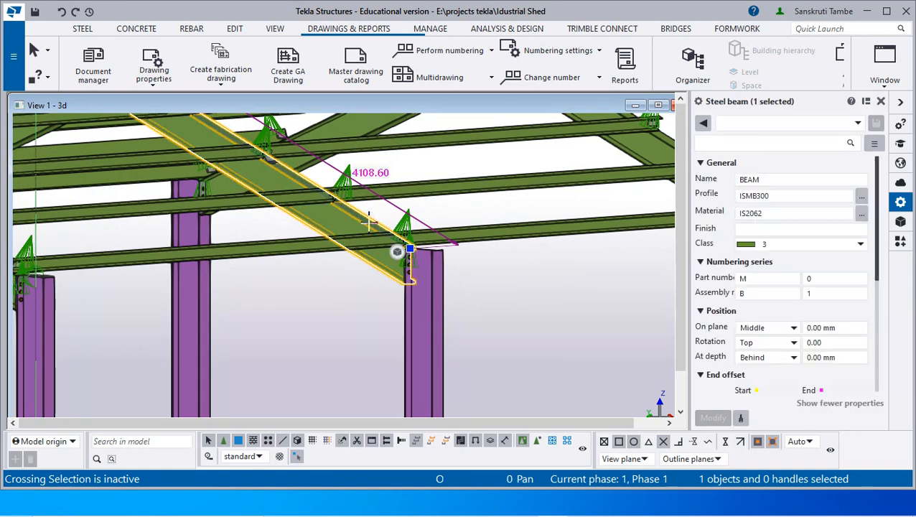
pyautogui.rightClick(368, 223)
pyautogui.moveTo(416, 164)
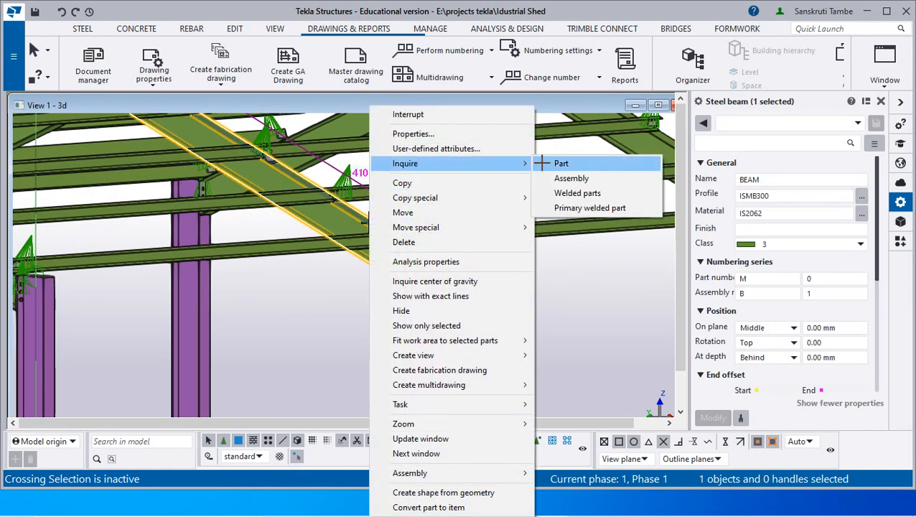
pyautogui.click(554, 178)
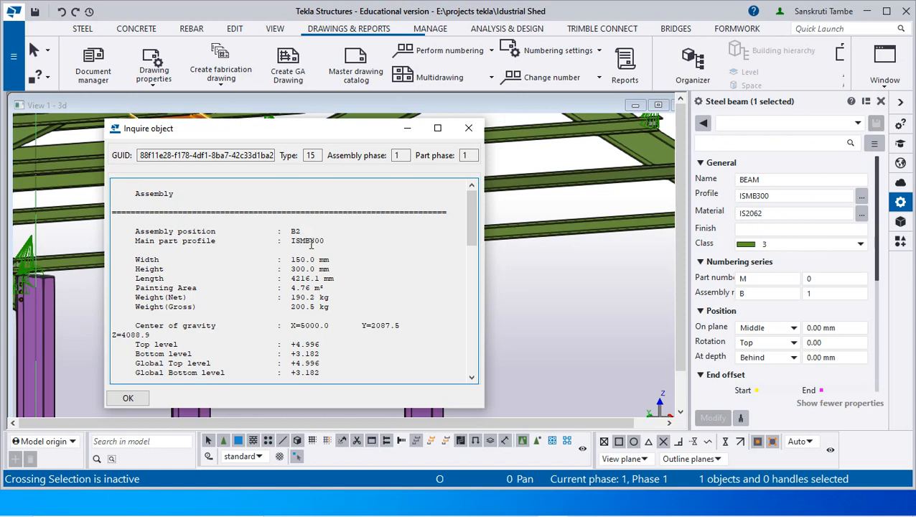
pyautogui.scroll(-10, 335, 246)
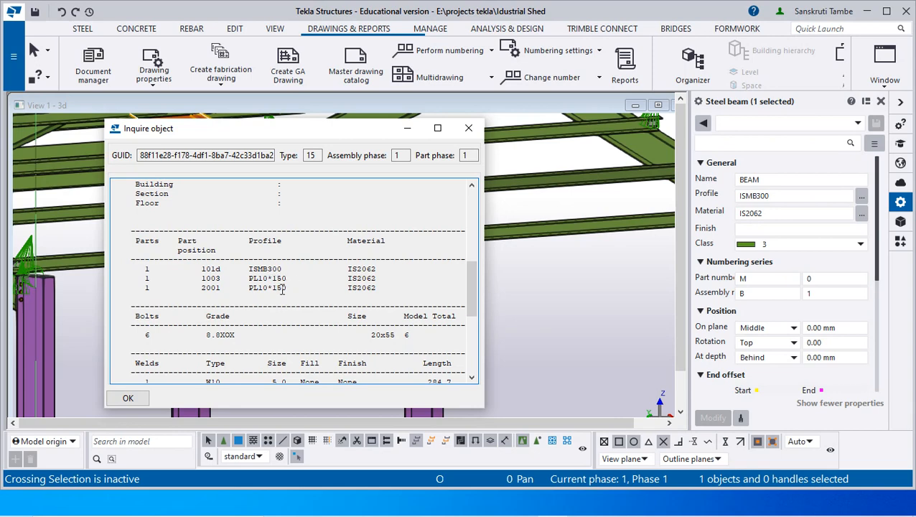
pyautogui.scroll(-5, 283, 289)
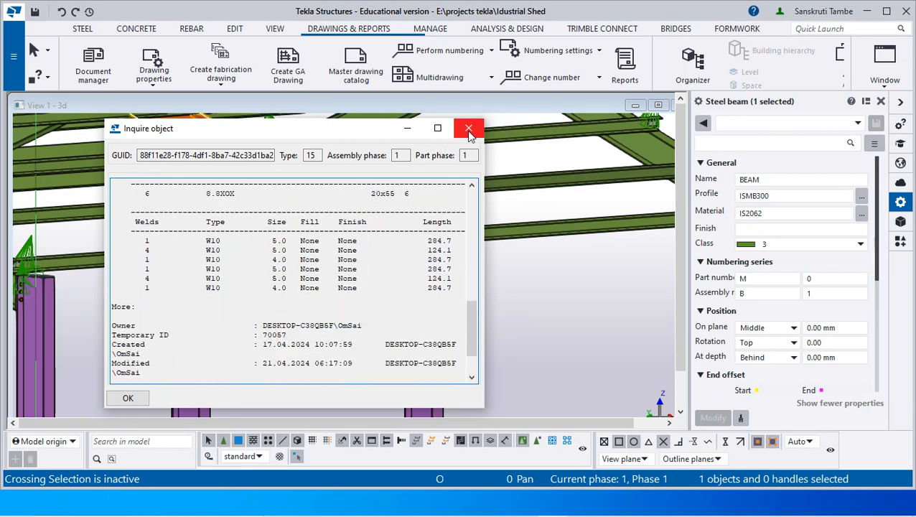
pyautogui.click(469, 132)
pyautogui.scroll(-6, 403, 213)
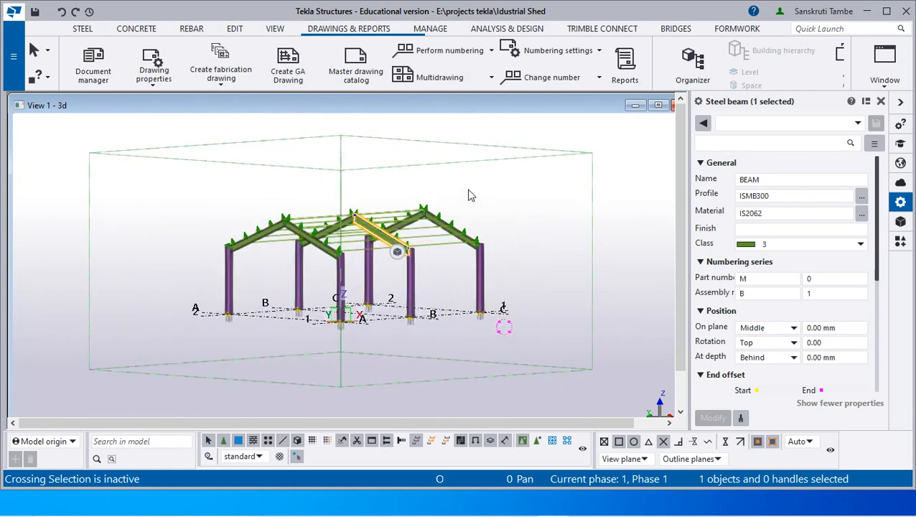
pyautogui.click(472, 194)
pyautogui.rightClick(476, 191)
pyautogui.click(492, 198)
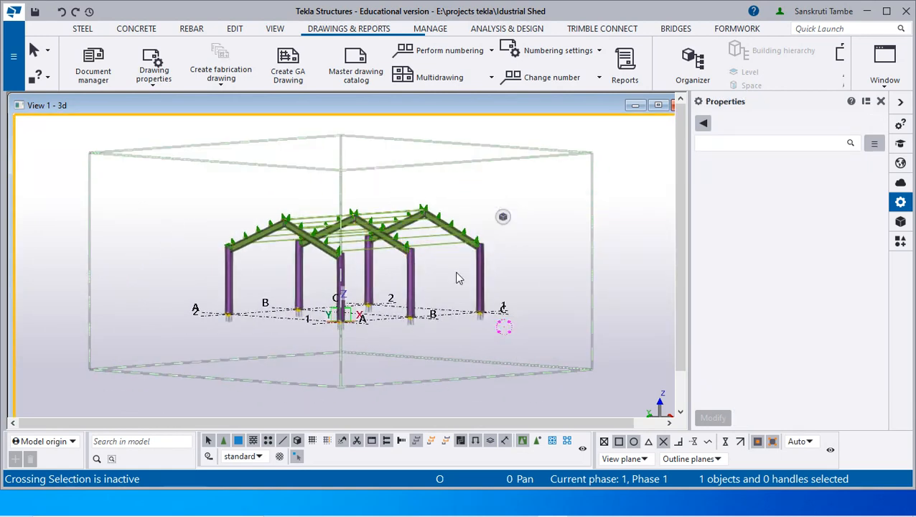
# Browse the available selection filters down to the steel ones, keeping the standard filter
pyautogui.click(260, 458)
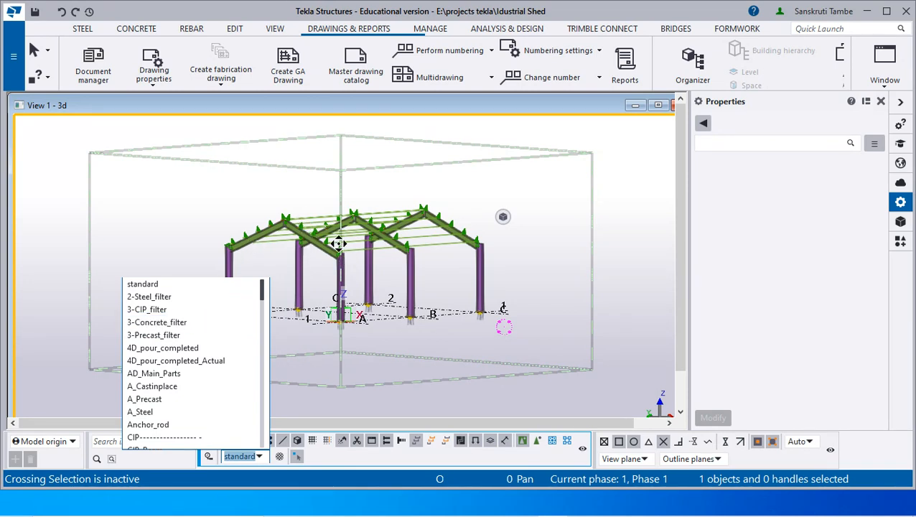
pyautogui.scroll(-15, 216, 307)
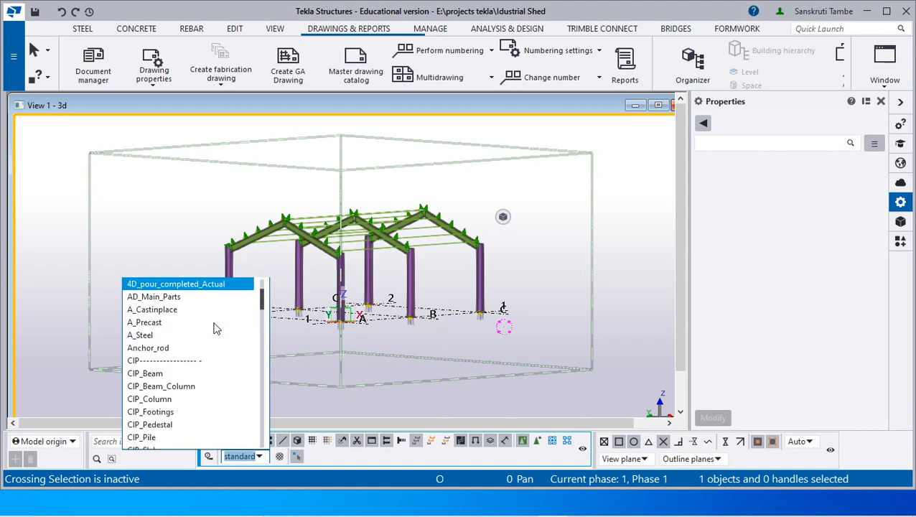
pyautogui.scroll(-1, 213, 336)
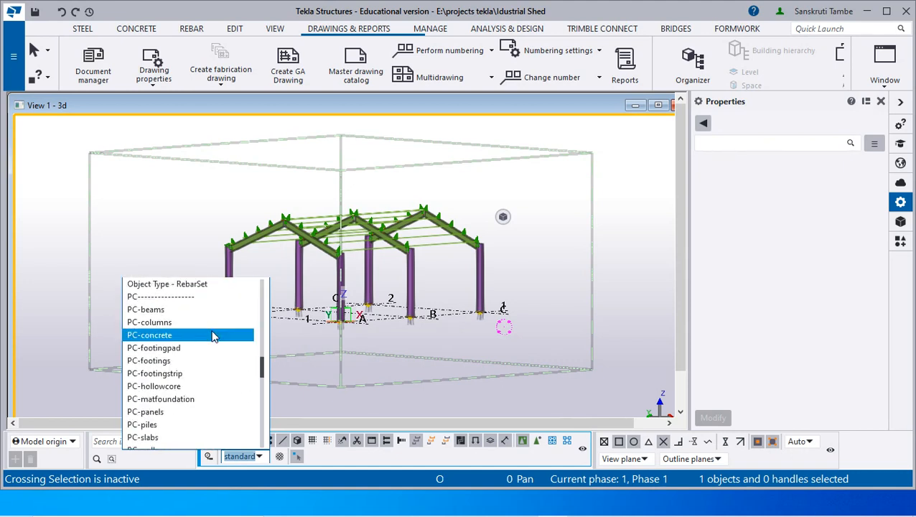
pyautogui.click(114, 188)
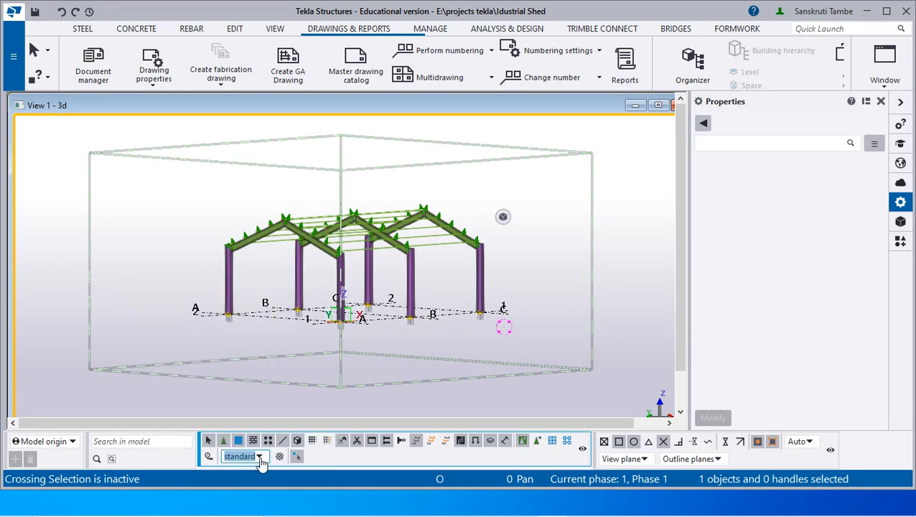
pyautogui.click(260, 458)
pyautogui.scroll(-4, 214, 368)
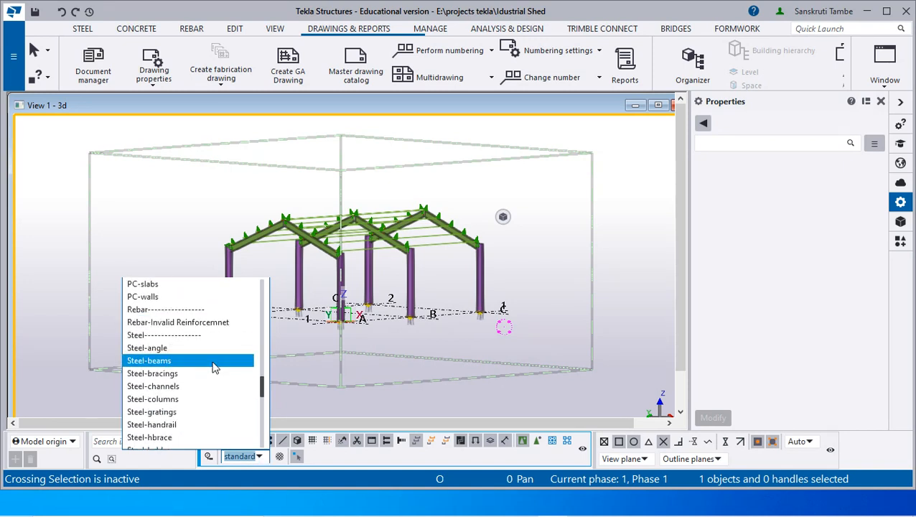
pyautogui.click(620, 353)
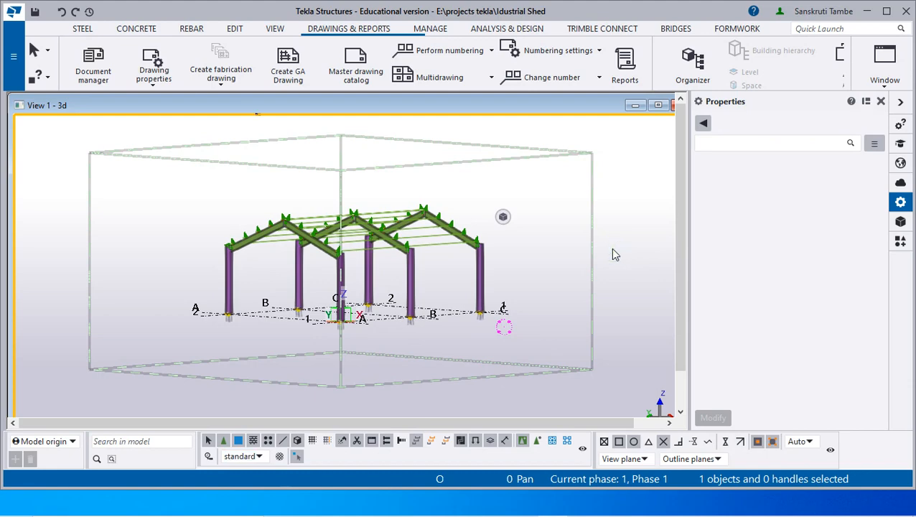
# Open the Object Group - Selection Filter settings, look through the saved filters and close the dialog without changes
pyautogui.hotkey('ctrl', 'g')
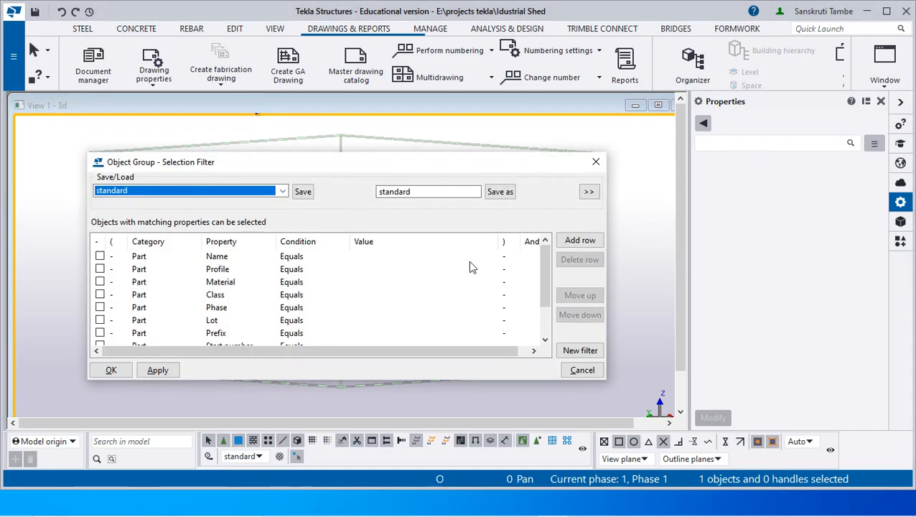
pyautogui.click(282, 192)
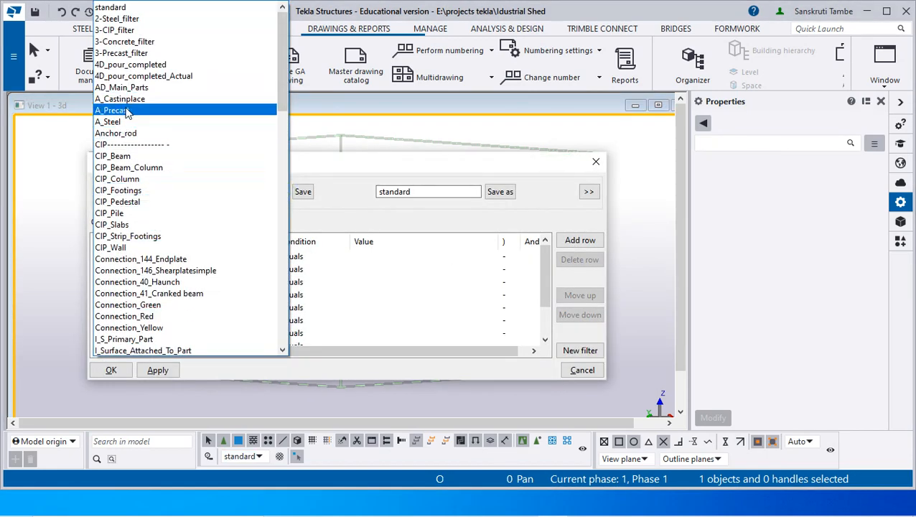
pyautogui.click(596, 163)
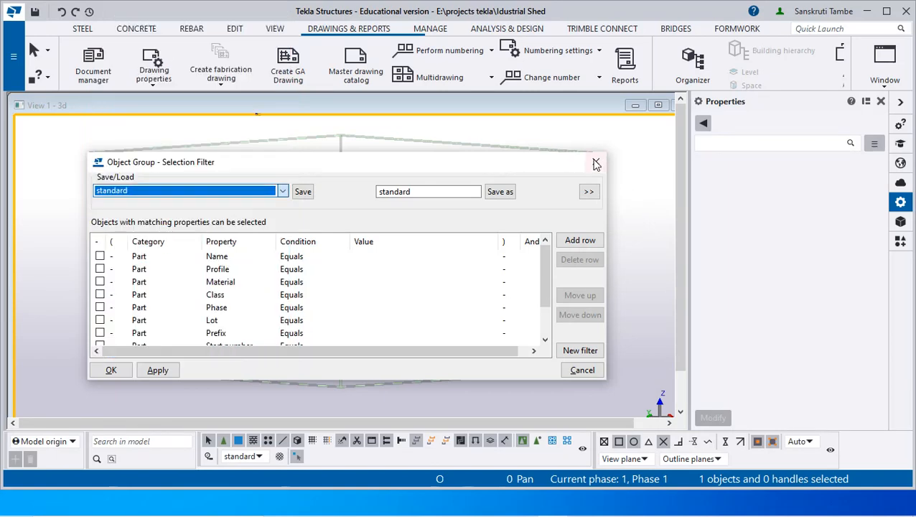
pyautogui.click(596, 163)
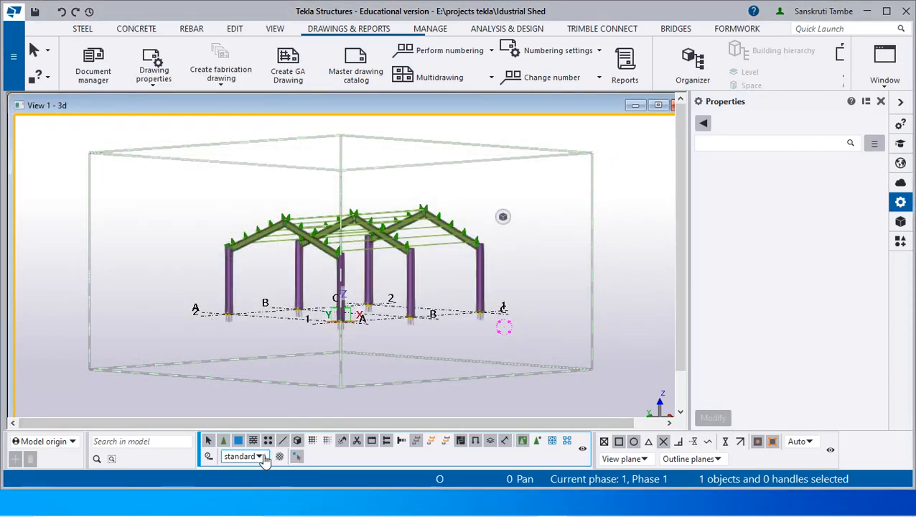
# Set the selection filter to Steel-columns and select all the columns of the shed with one selection area
pyautogui.click(260, 458)
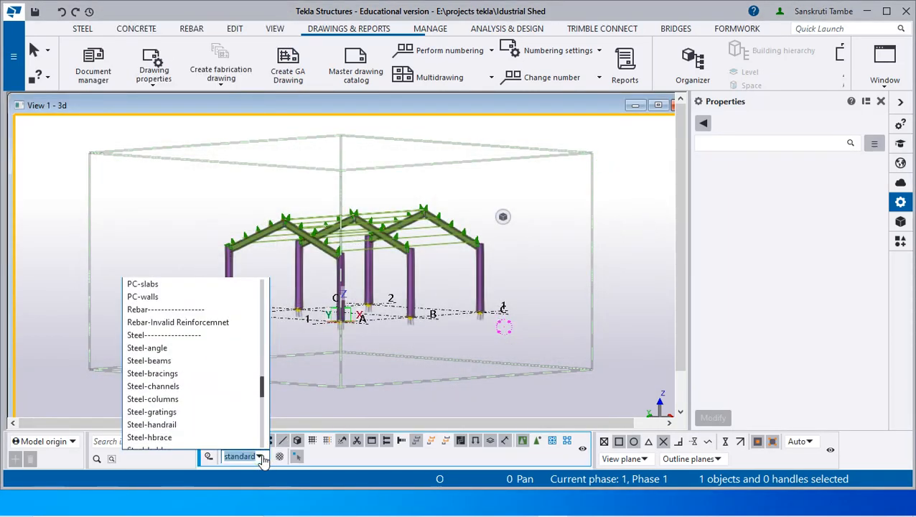
pyautogui.click(158, 400)
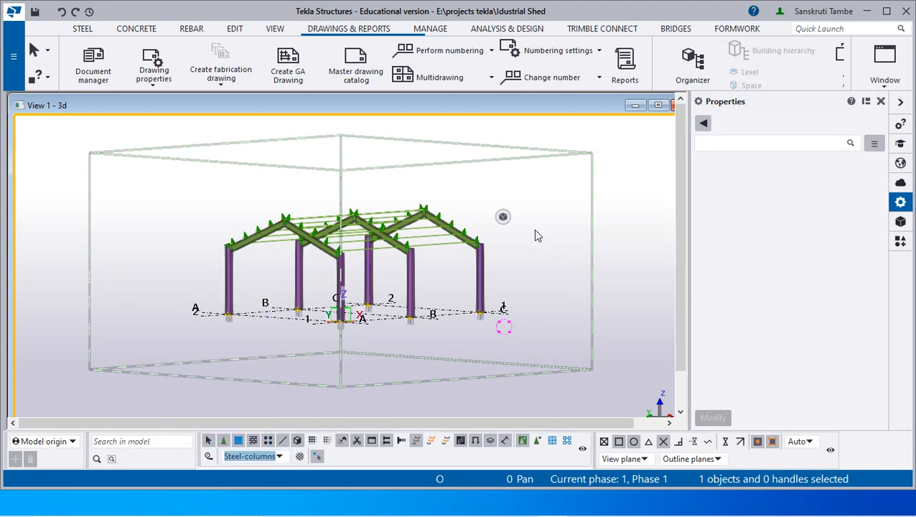
pyautogui.moveTo(563, 201); pyautogui.dragTo(201, 284)
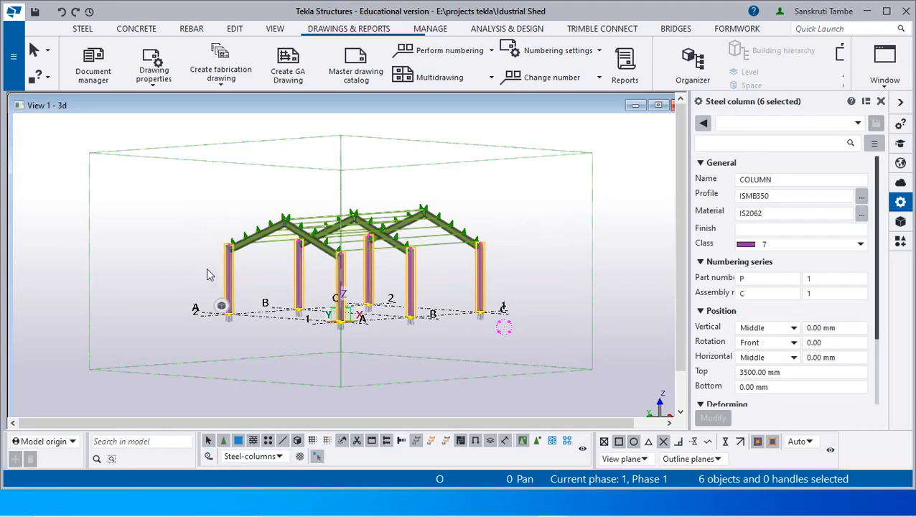
# Create fabrication drawings of the selected columns for products C2, C3 and 102a, using the applied settings for each
pyautogui.rightClick(409, 286)
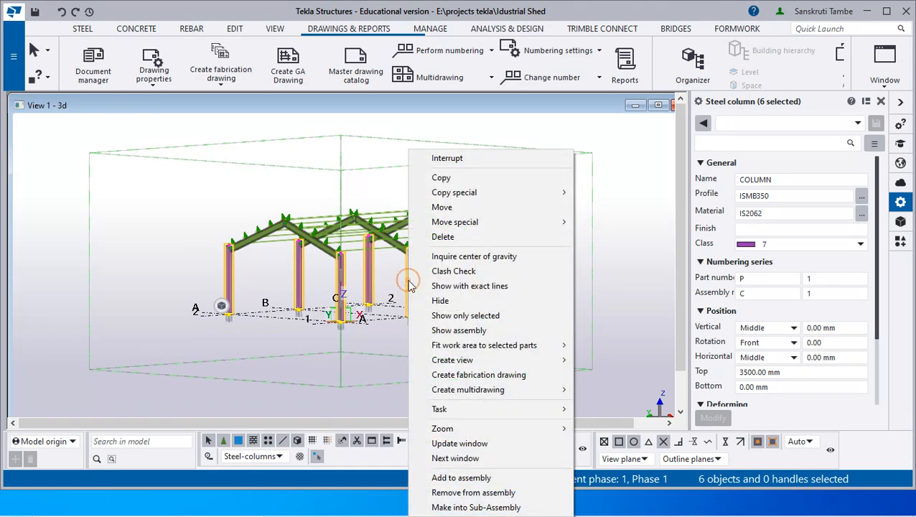
pyautogui.click(514, 160)
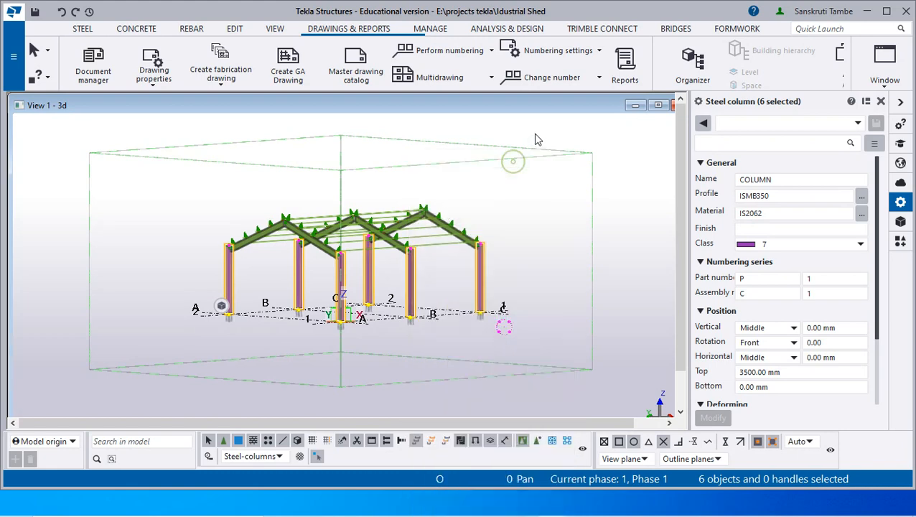
pyautogui.rightClick(486, 274)
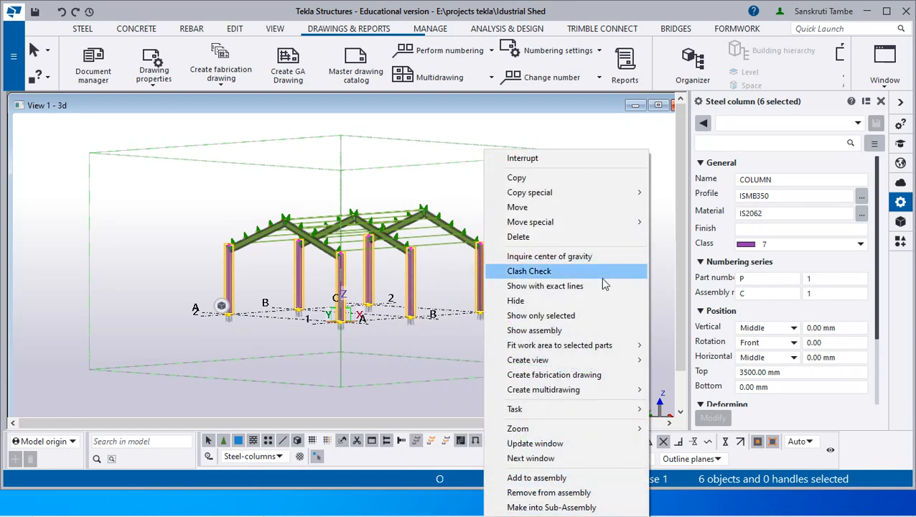
pyautogui.moveTo(591, 400)
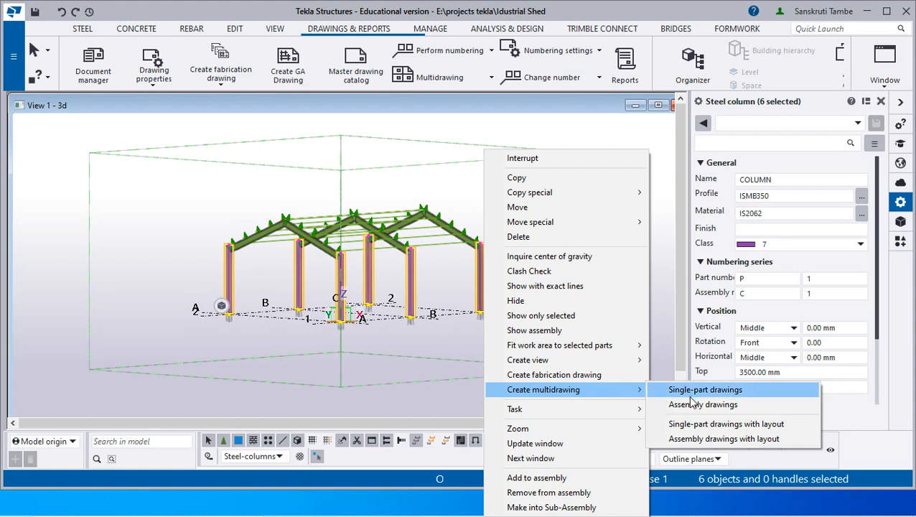
pyautogui.click(622, 377)
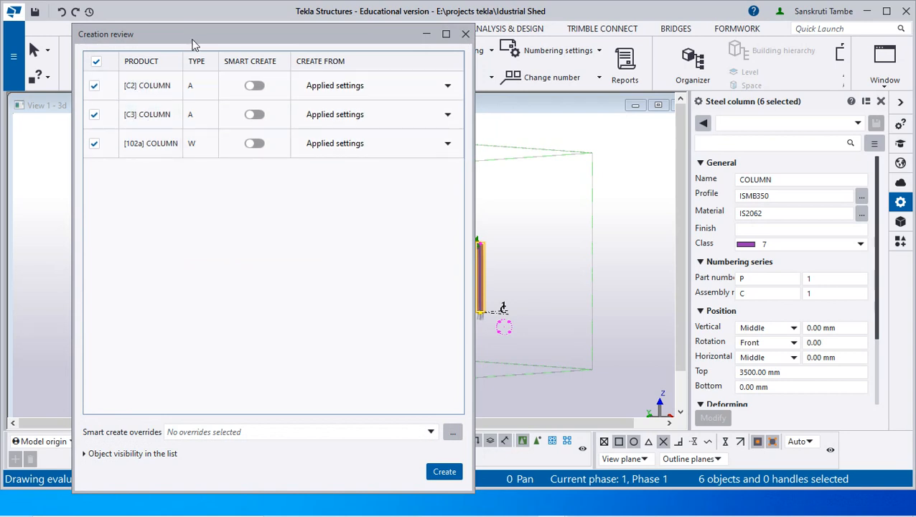
pyautogui.moveTo(202, 37); pyautogui.dragTo(255, 19)
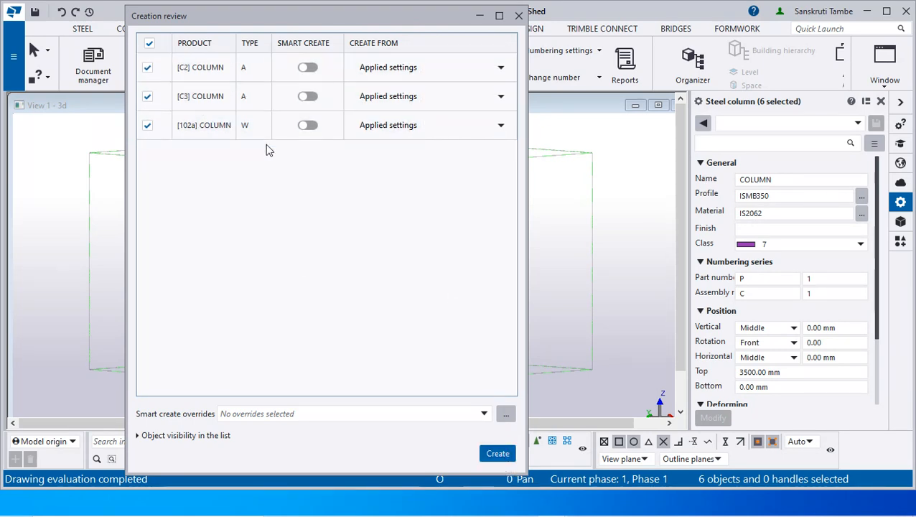
pyautogui.click(497, 454)
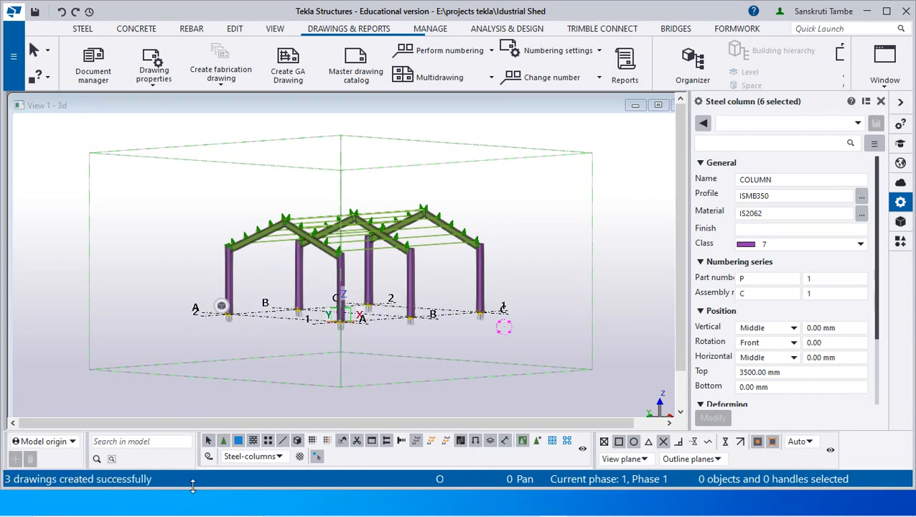
# Open the Document manager and review the created single-part drawings and assembly drawings
pyautogui.click(88, 74)
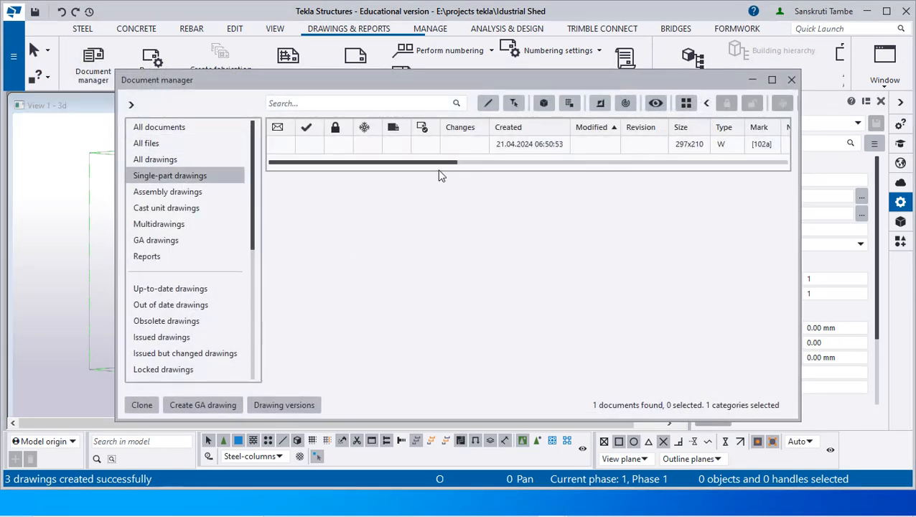
pyautogui.moveTo(437, 163); pyautogui.dragTo(487, 164)
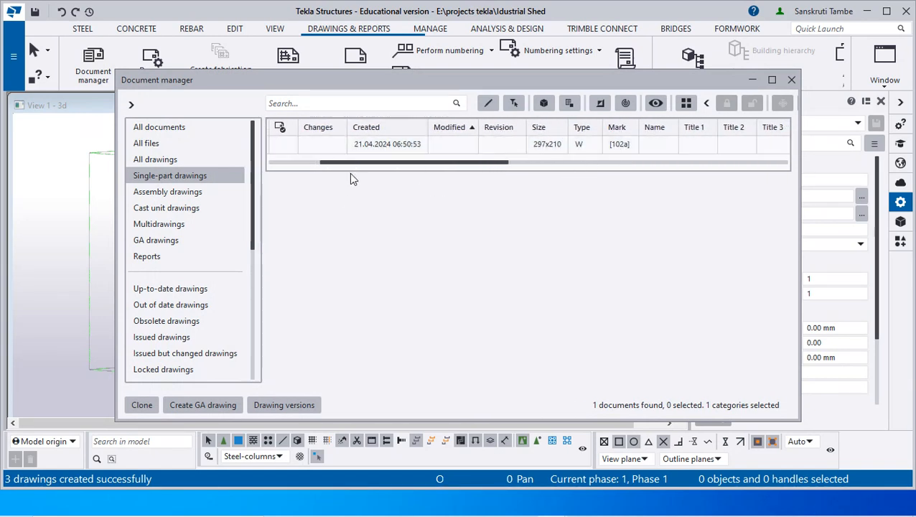
pyautogui.click(197, 192)
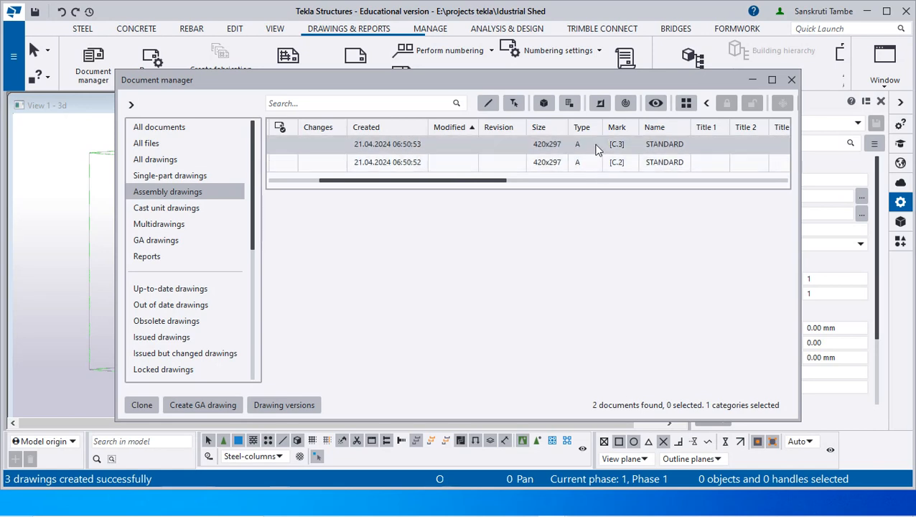
# Open the single-part drawing [102a] from the Document manager, close the manager and maximize the drawing window
pyautogui.click(175, 177)
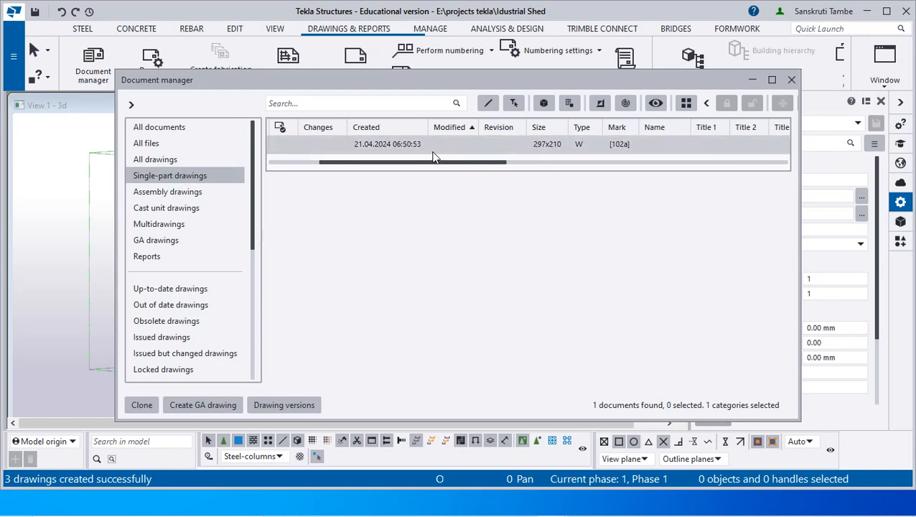
pyautogui.doubleClick(392, 146)
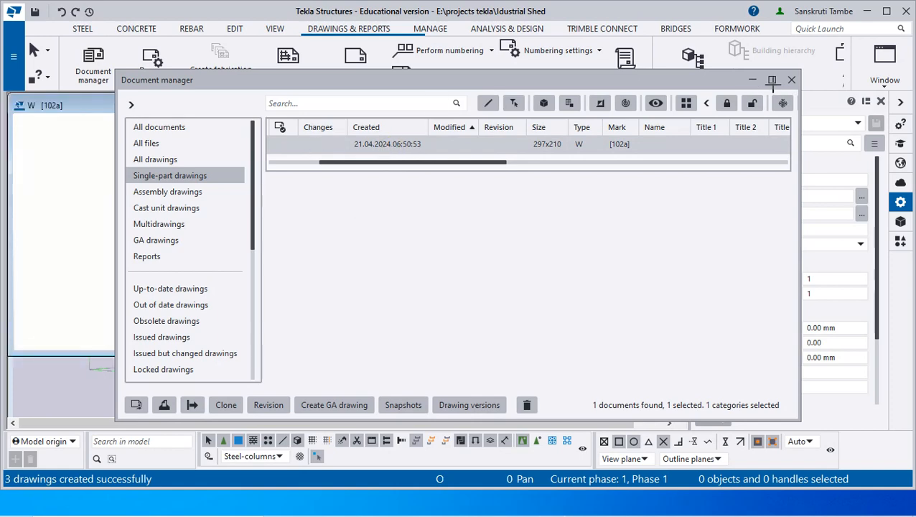
pyautogui.click(791, 80)
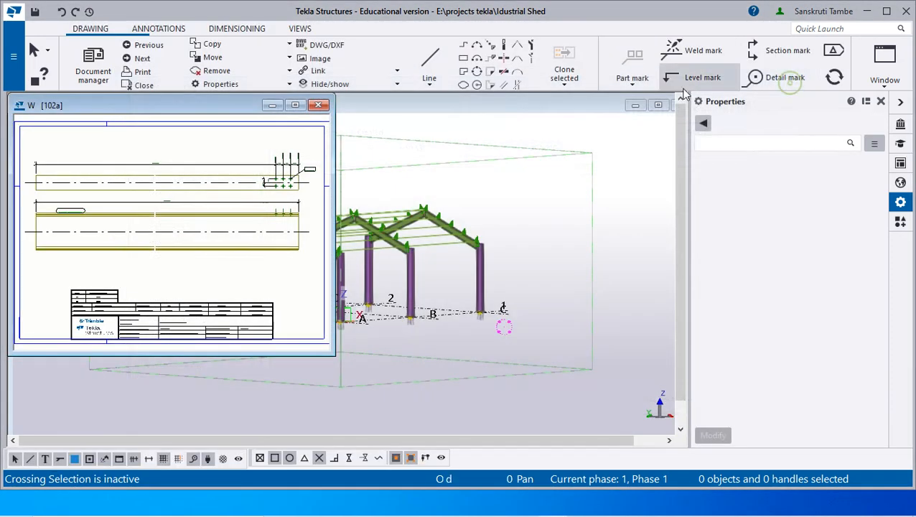
pyautogui.click(295, 106)
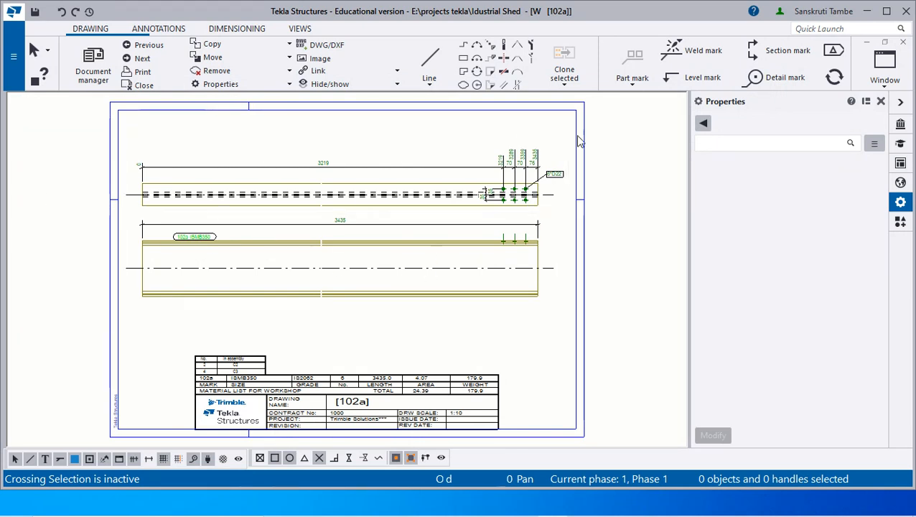
# Tile the [102a] drawing and the 3D model view vertically, and show the shed model in plan view
pyautogui.click(886, 80)
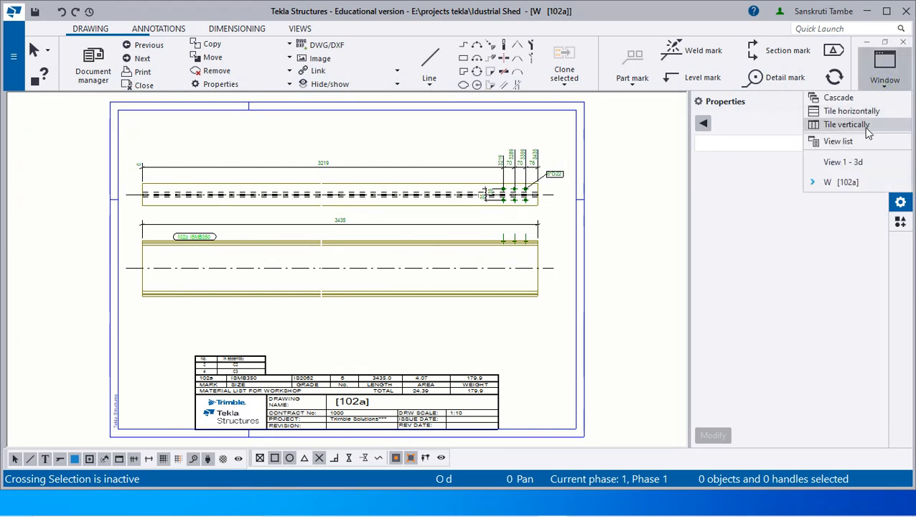
pyautogui.click(847, 125)
pyautogui.scroll(4, 485, 235)
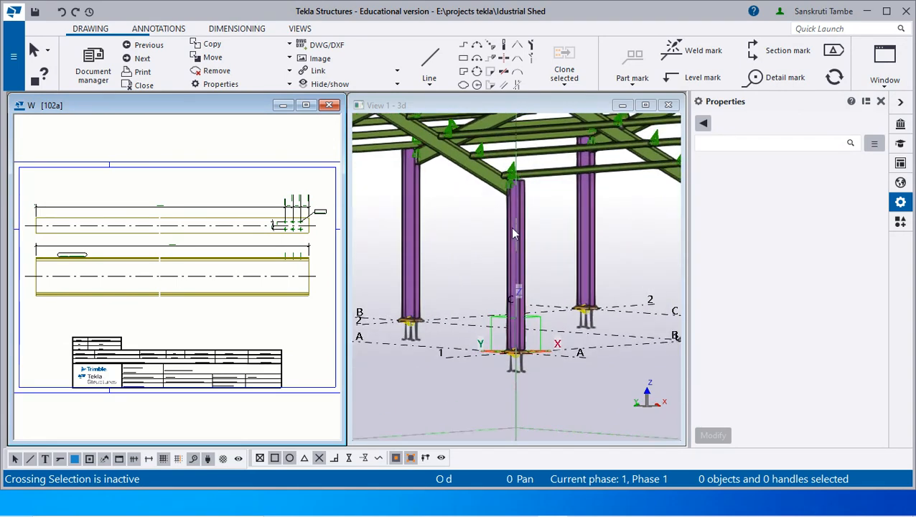
pyautogui.scroll(-3, 513, 229)
pyautogui.scroll(5, 533, 254)
pyautogui.scroll(2, 534, 283)
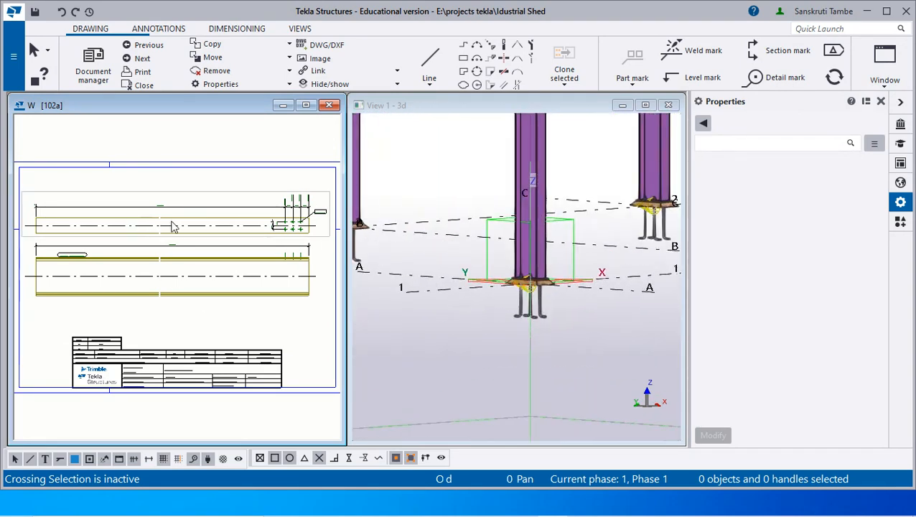
pyautogui.scroll(-1, 611, 362)
pyautogui.keyDown('ctrl'); pyautogui.moveTo(587, 348); pyautogui.dragTo(599, 357, button='middle'); pyautogui.keyUp('ctrl')
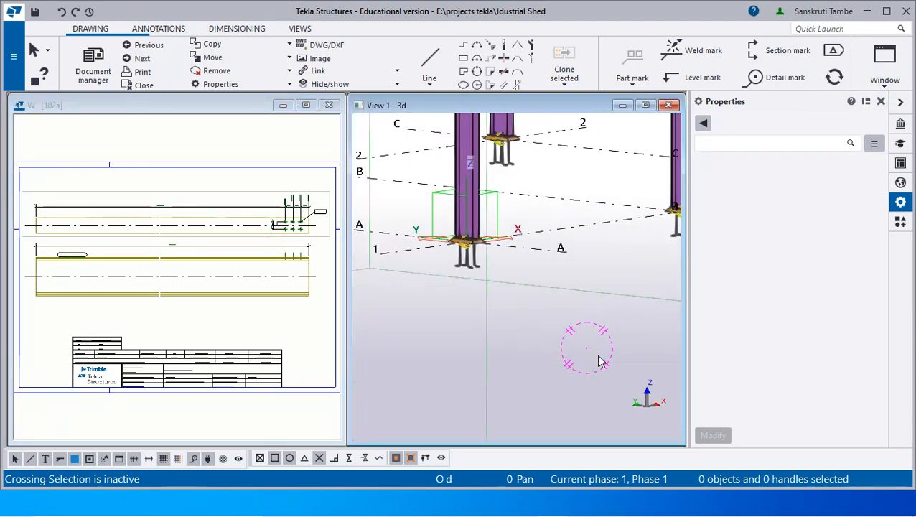
pyautogui.hotkey('ctrl', 'p')
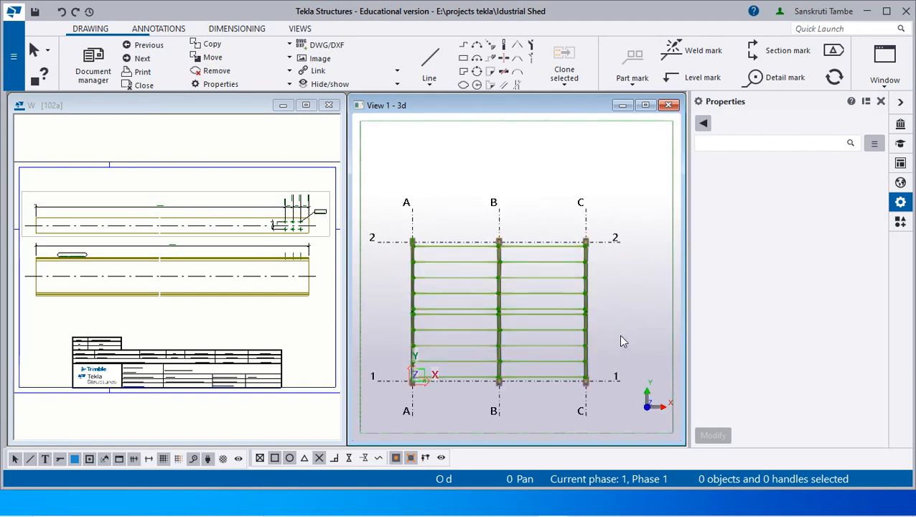
# Examine the bolted rafter-to-column joint in the 3D view alongside the bolt holes at the column end in the drawing
pyautogui.keyDown('ctrl'); pyautogui.moveTo(535, 395); pyautogui.dragTo(511, 344, button='middle'); pyautogui.keyUp('ctrl')
pyautogui.scroll(2, 397, 383)
pyautogui.scroll(3, 428, 367)
pyautogui.scroll(4, 497, 224)
pyautogui.scroll(4, 550, 258)
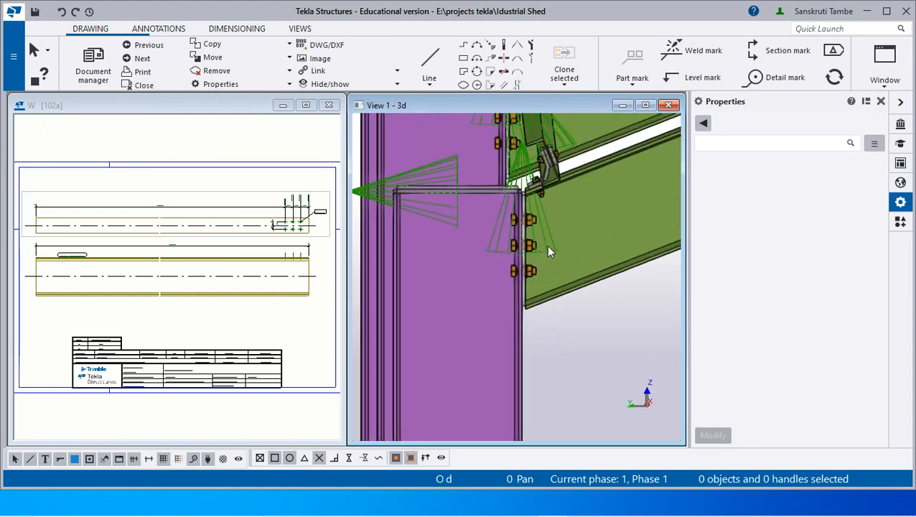
pyautogui.scroll(5, 282, 297)
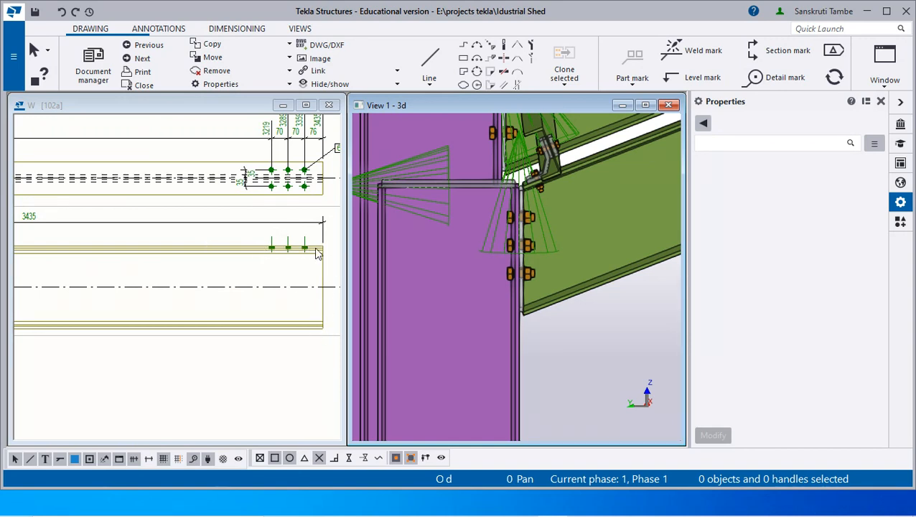
pyautogui.scroll(-2, 259, 266)
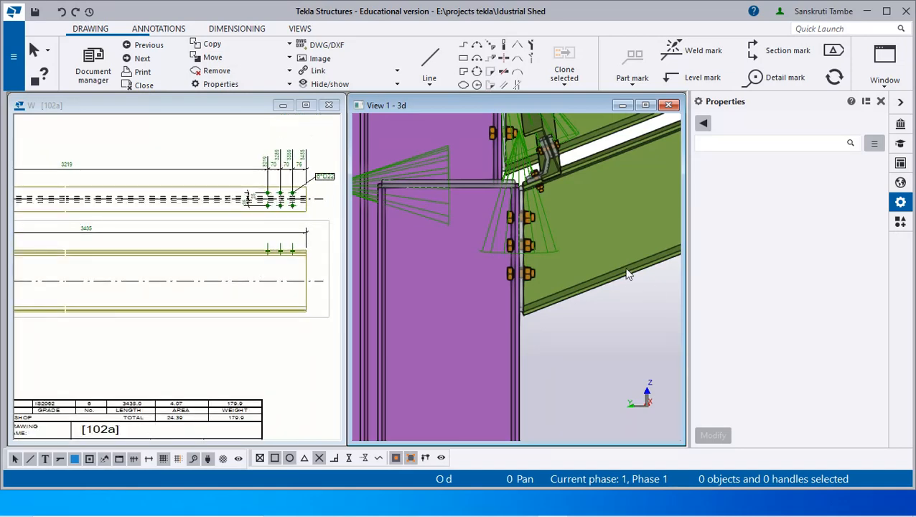
# Examine the column-top joint from the other side of the shed and compare it with the drawing's hole pattern
pyautogui.scroll(-8, 514, 321)
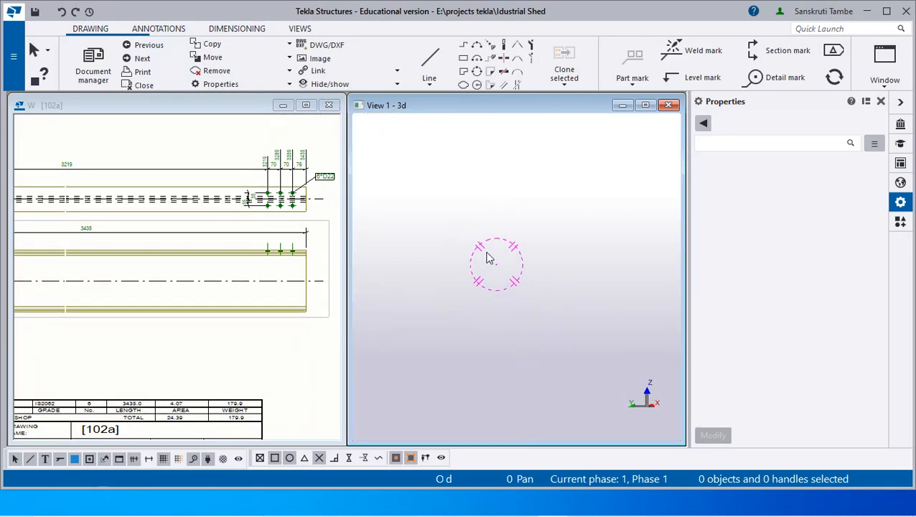
pyautogui.scroll(-2, 506, 256)
pyautogui.keyDown('ctrl'); pyautogui.moveTo(585, 302); pyautogui.dragTo(444, 305, button='middle'); pyautogui.keyUp('ctrl')
pyautogui.scroll(6, 549, 262)
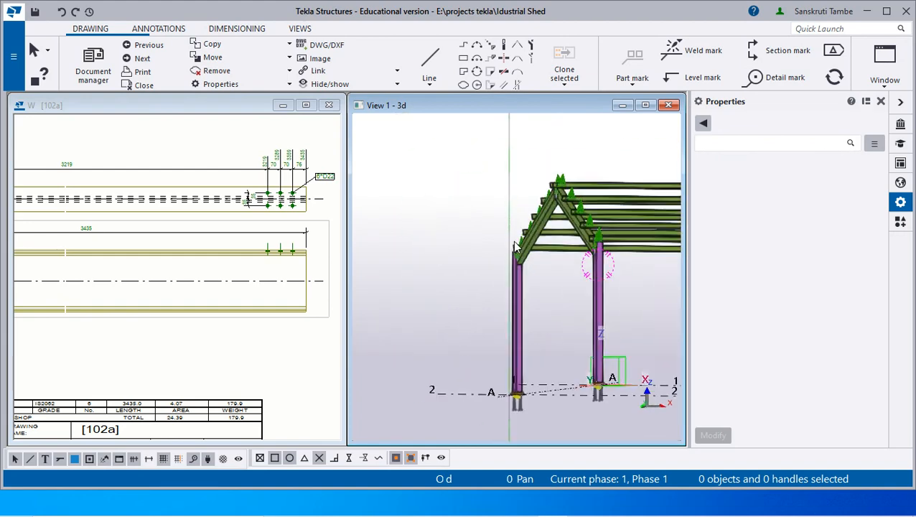
pyautogui.scroll(3, 501, 300)
pyautogui.keyDown('ctrl'); pyautogui.moveTo(514, 318); pyautogui.dragTo(501, 334, button='middle'); pyautogui.keyUp('ctrl')
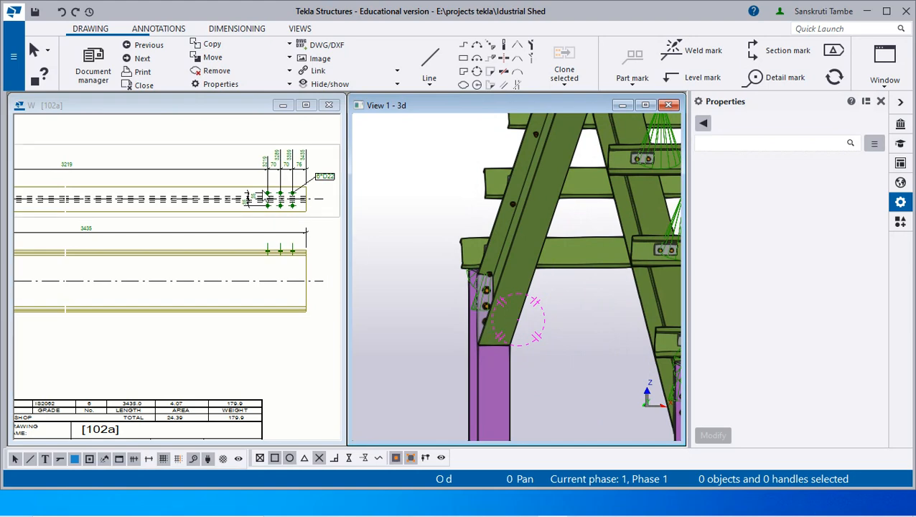
pyautogui.scroll(2, 268, 201)
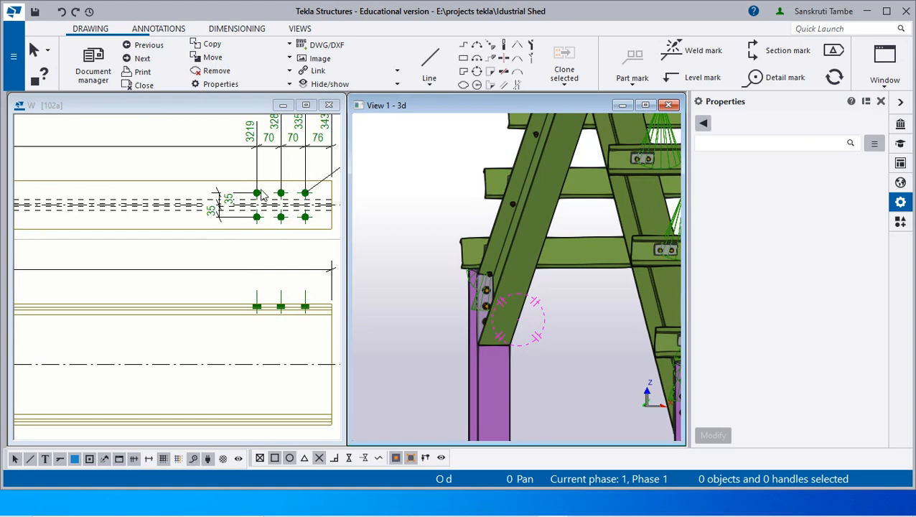
pyautogui.scroll(-5, 262, 195)
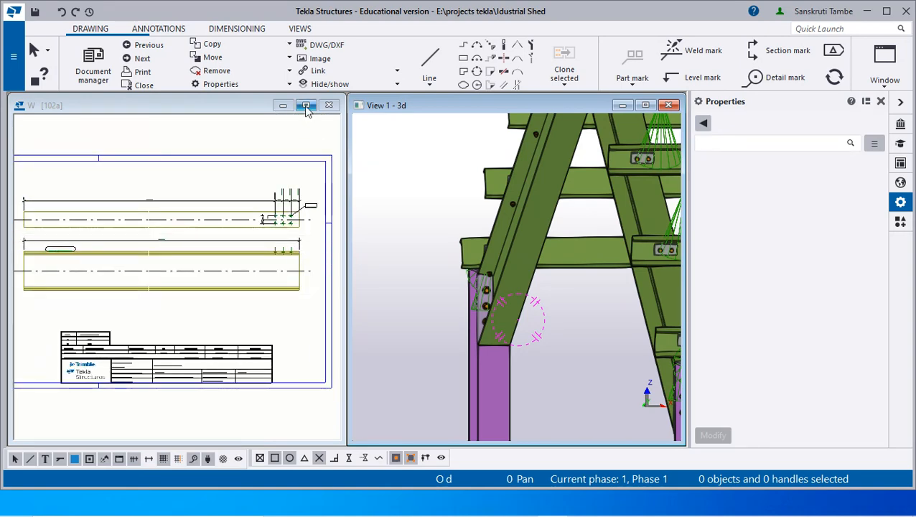
# Maximize the [102a] drawing window and examine the bolt hole dimensions and hole mark at the column end
pyautogui.click(305, 105)
pyautogui.scroll(2, 405, 228)
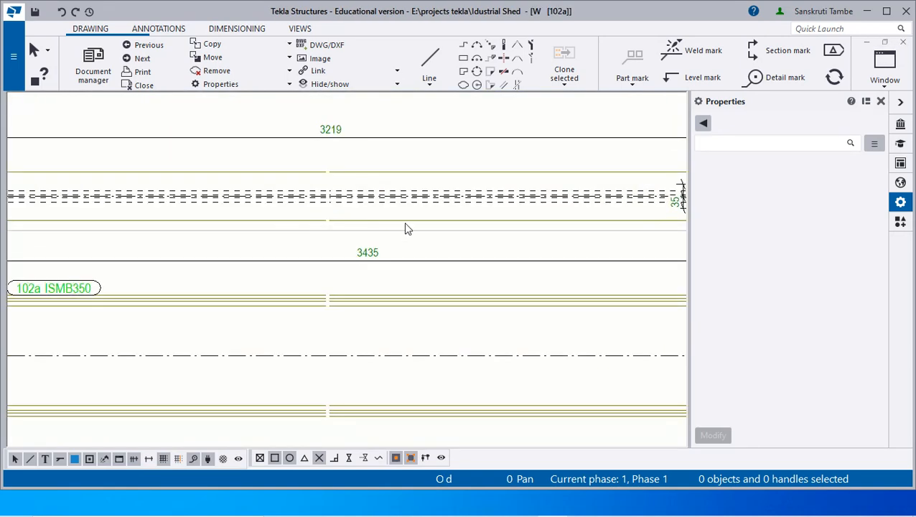
pyautogui.scroll(-2, 405, 228)
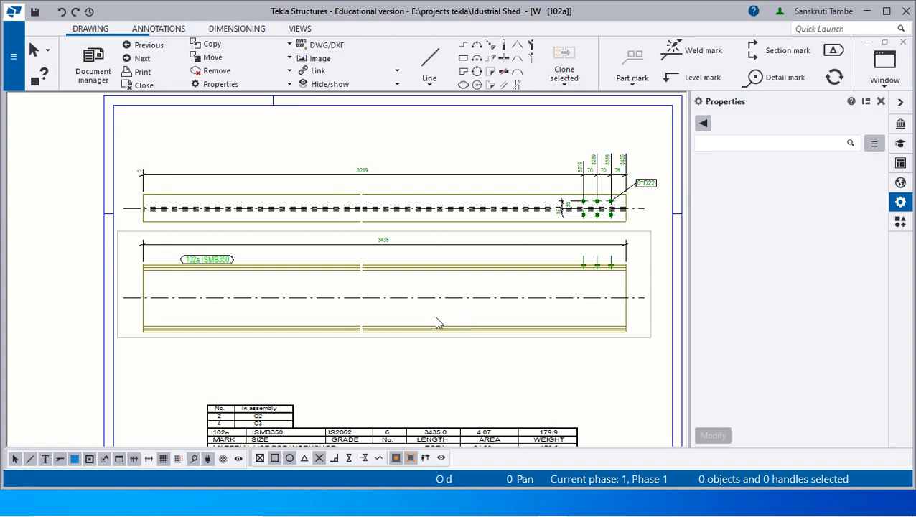
pyautogui.scroll(5, 646, 203)
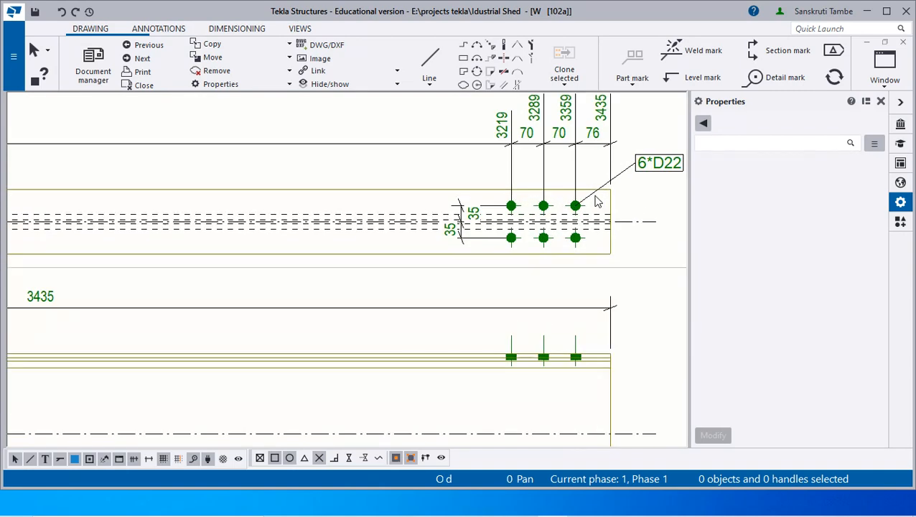
pyautogui.scroll(-2, 595, 202)
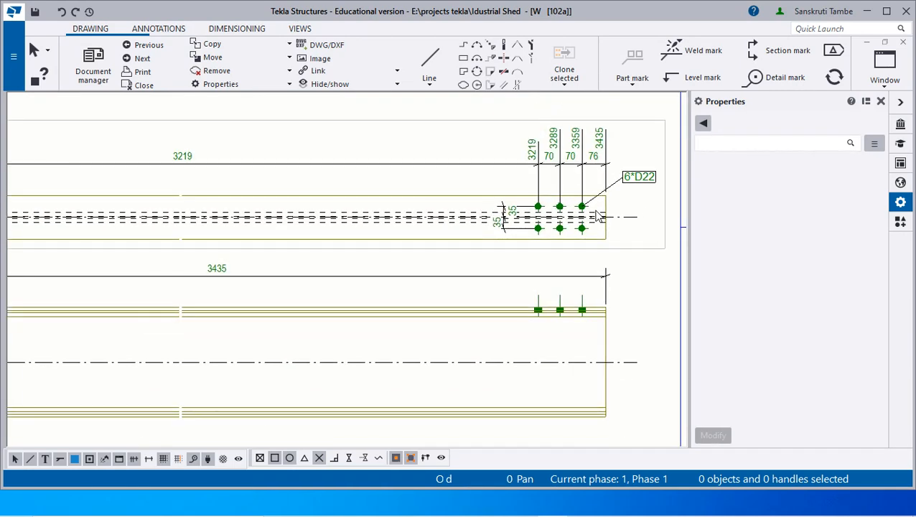
# Delete the horizontal dimension line with the bolt hole distances above the upper view of column 102a
pyautogui.click(485, 166)
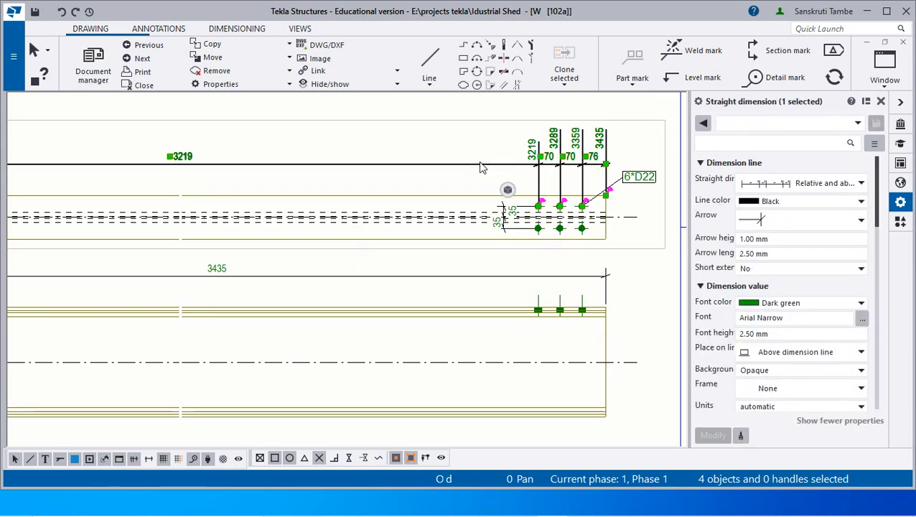
pyautogui.press('Delete')
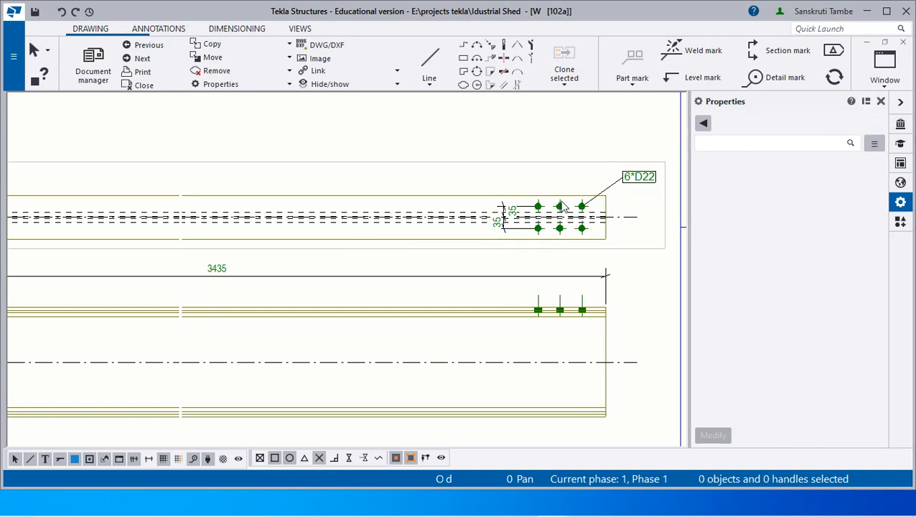
pyautogui.rightClick(569, 140)
pyautogui.click(593, 150)
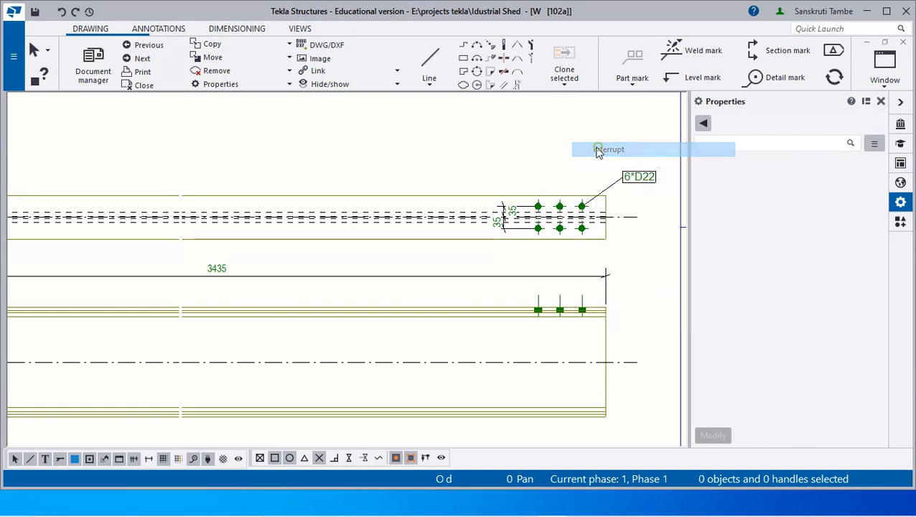
# Delete the 102a ISMB350 part mark and the overall length dimension from the lower column view
pyautogui.scroll(-3, 410, 198)
pyautogui.scroll(2, 208, 260)
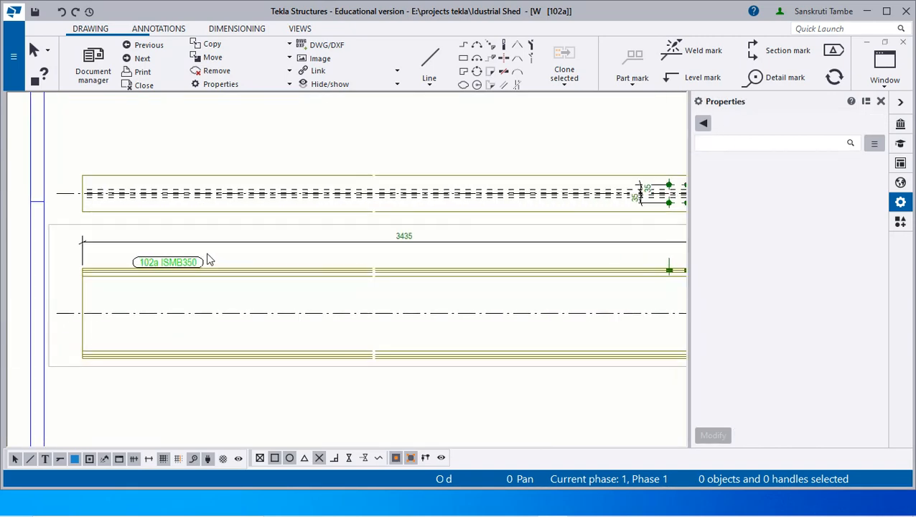
pyautogui.click(201, 263)
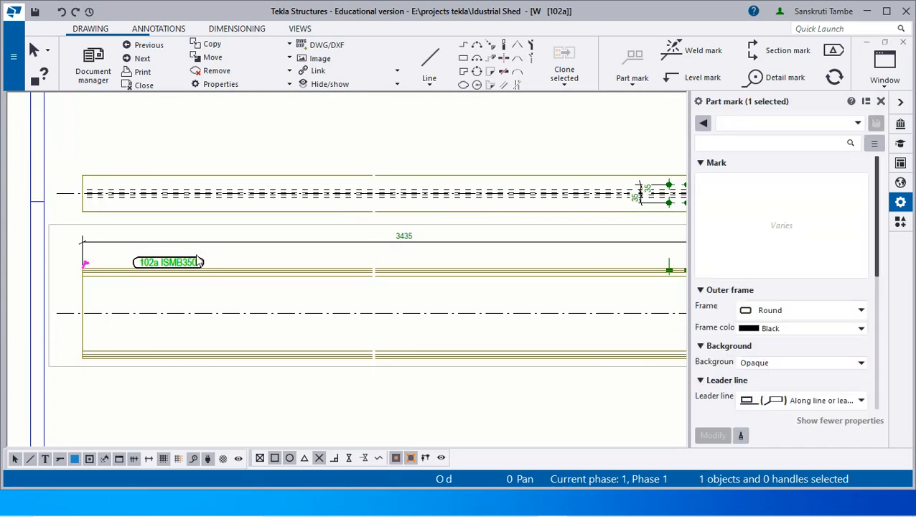
pyautogui.press('Delete')
pyautogui.scroll(-2, 214, 261)
pyautogui.scroll(1, 364, 251)
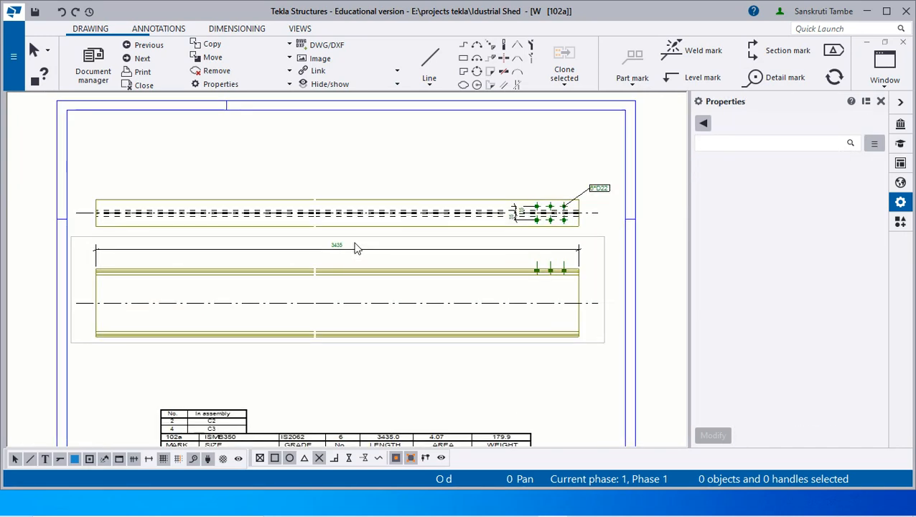
pyautogui.click(337, 247)
pyautogui.press('Delete')
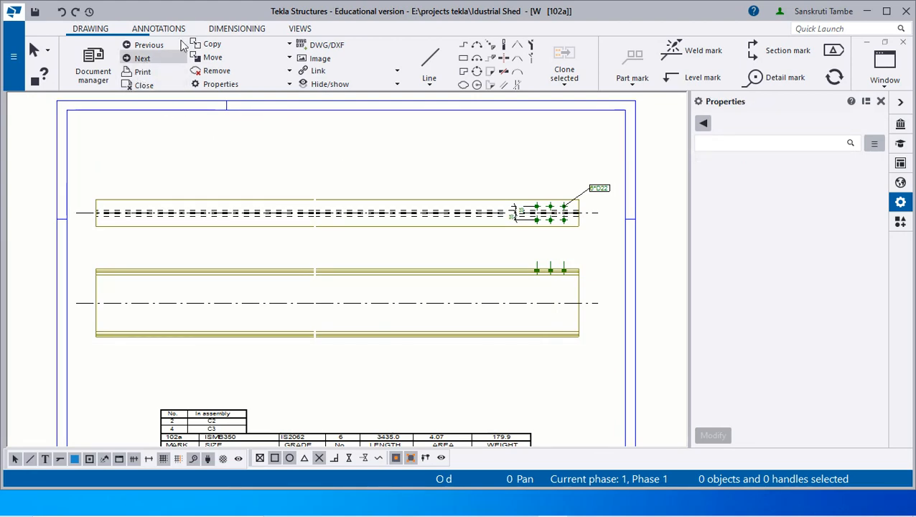
# Add a horizontal dimension for the column's full length, placed above the upper view
pyautogui.click(248, 29)
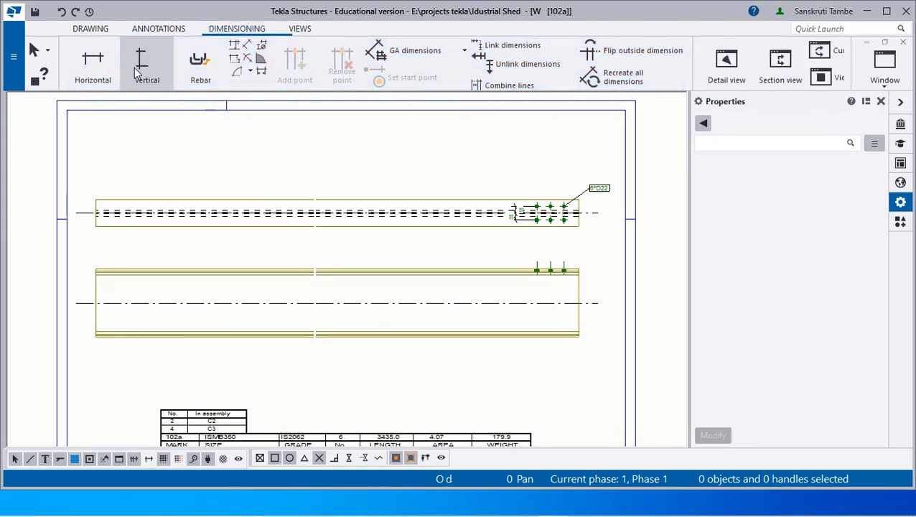
pyautogui.click(101, 68)
pyautogui.scroll(5, 100, 201)
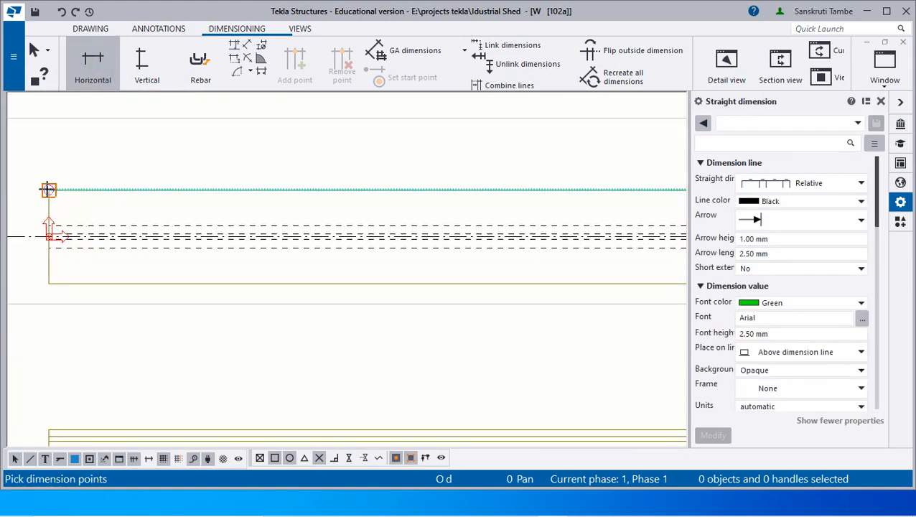
pyautogui.click(48, 190)
pyautogui.scroll(-4, 154, 210)
pyautogui.scroll(1, 487, 216)
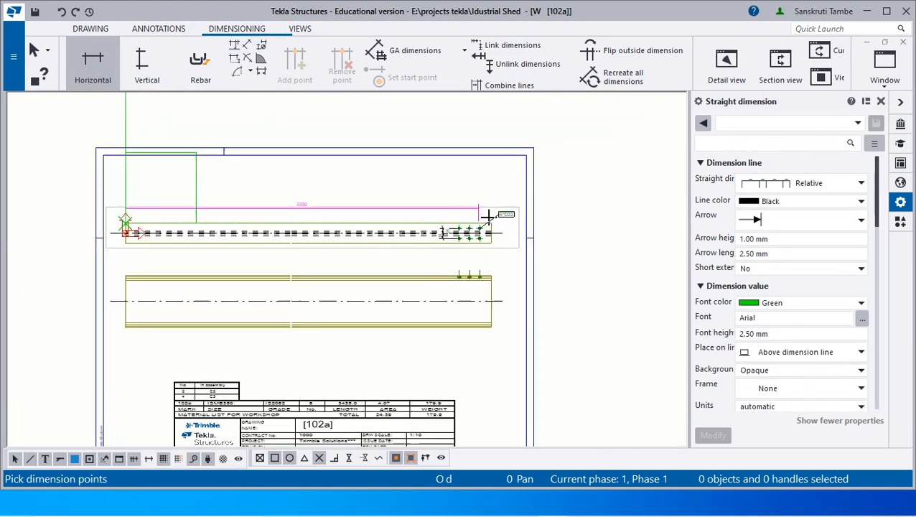
pyautogui.scroll(3, 488, 216)
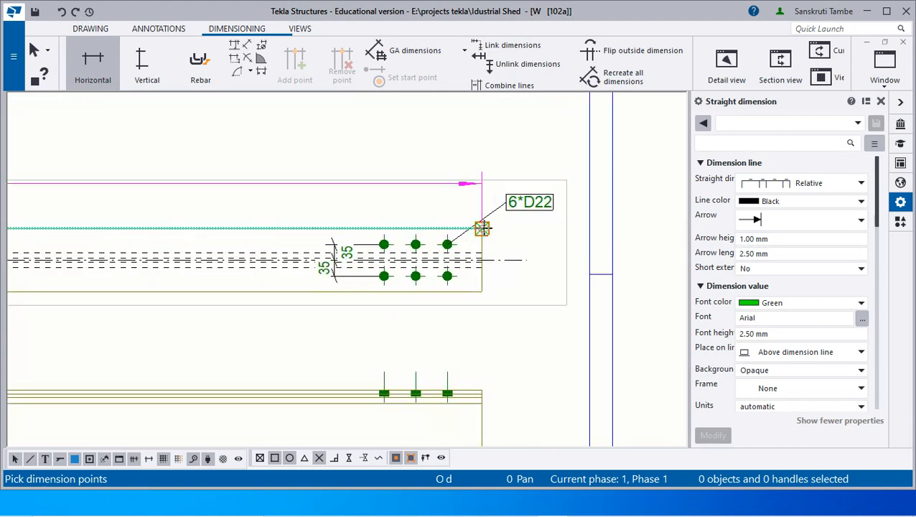
pyautogui.click(482, 229)
pyautogui.scroll(-2, 514, 160)
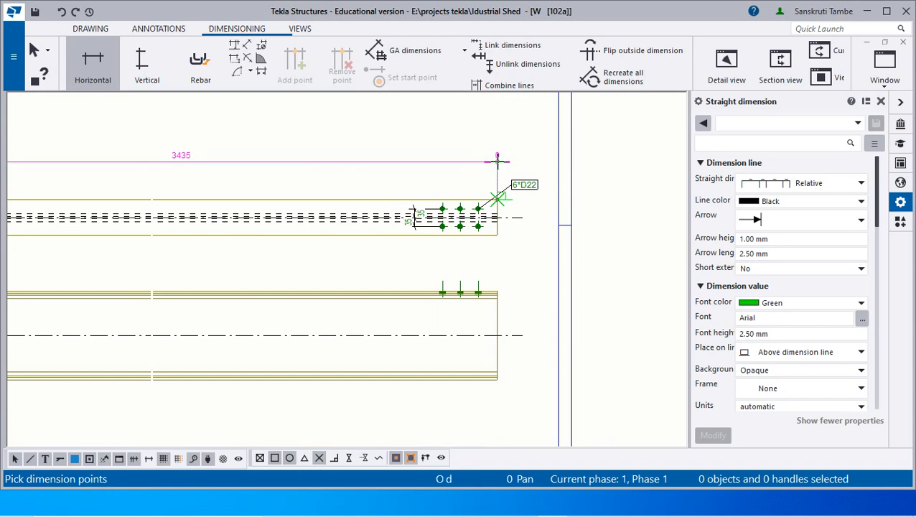
pyautogui.click(497, 161)
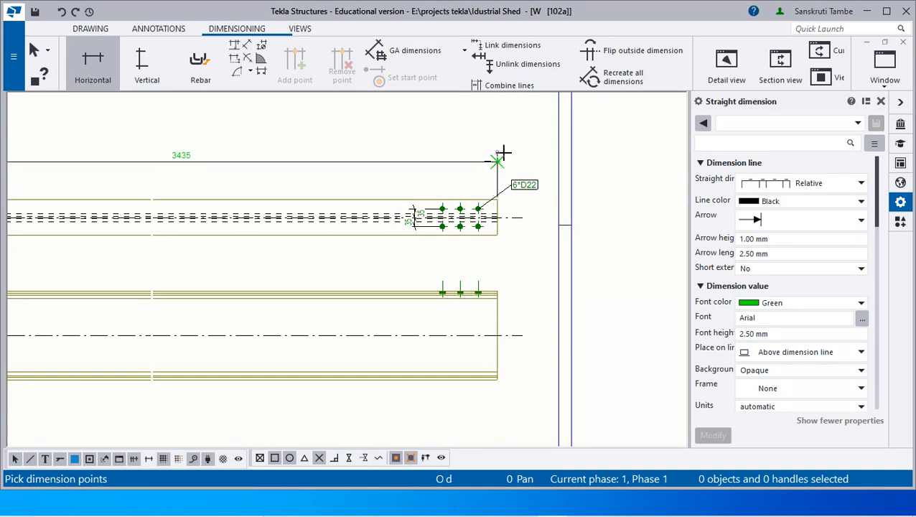
pyautogui.rightClick(475, 126)
pyautogui.click(494, 136)
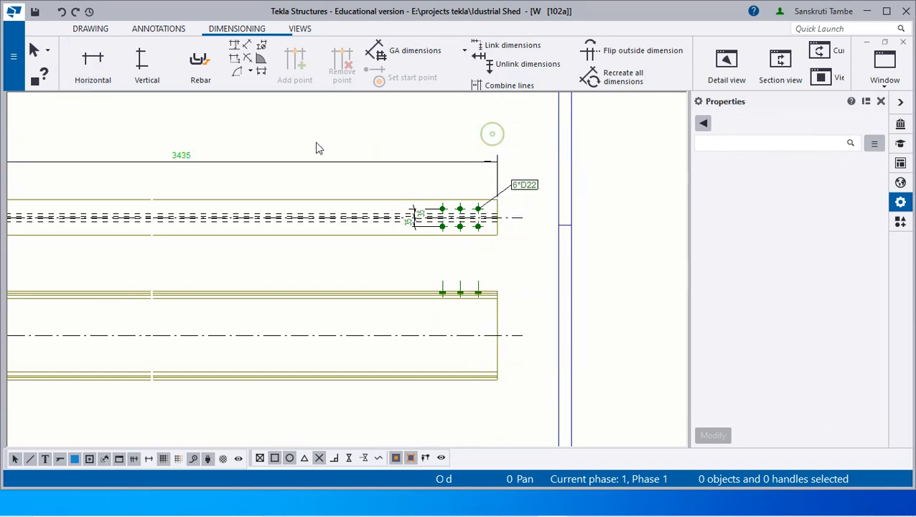
# Add a horizontal dimension through the three upper bolt holes to the column's end, placed between the upper view and its overall length dimension
pyautogui.scroll(-1, 342, 174)
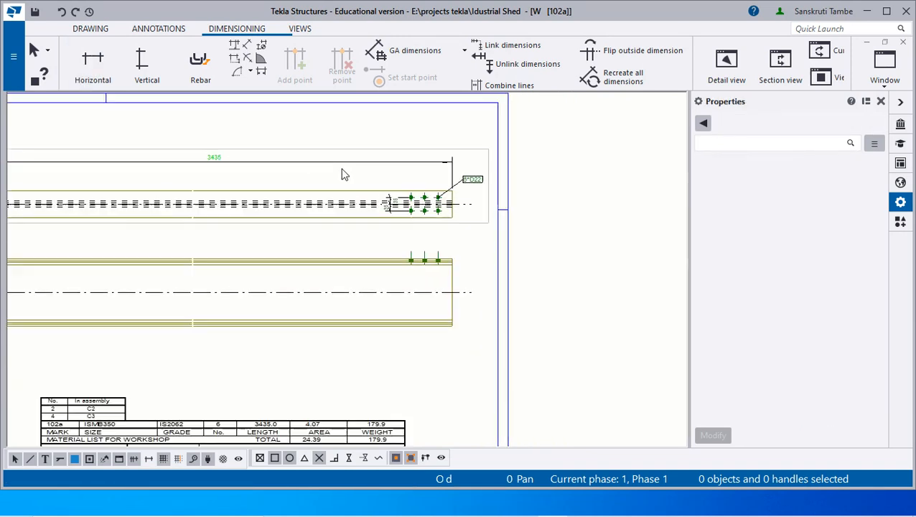
pyautogui.click(96, 70)
pyautogui.scroll(5, 390, 210)
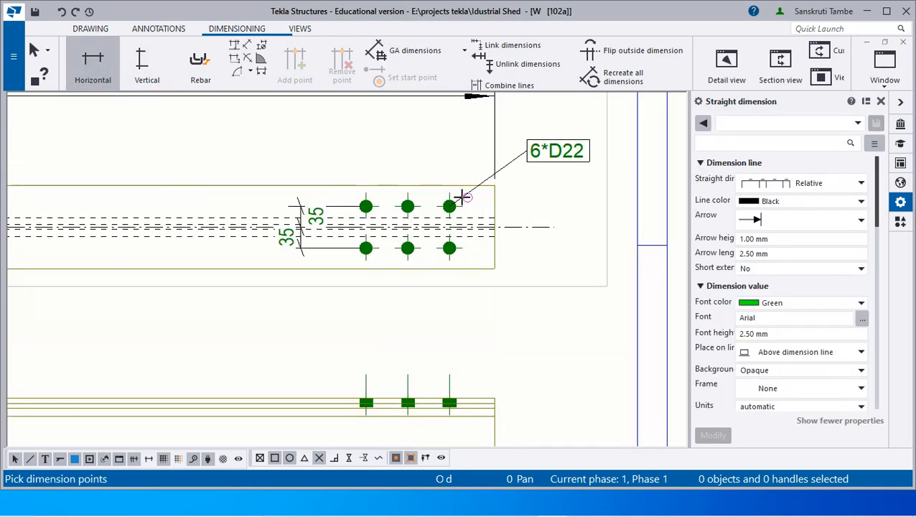
pyautogui.scroll(4, 366, 194)
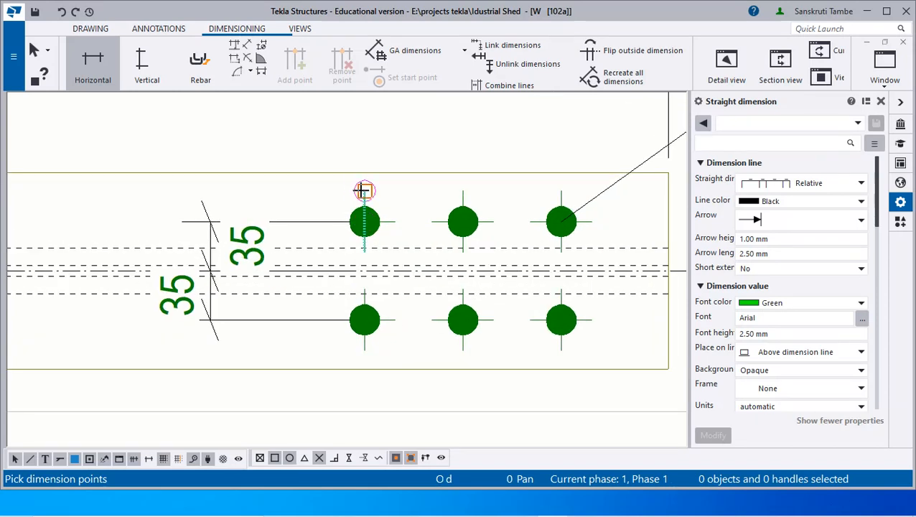
pyautogui.click(365, 190)
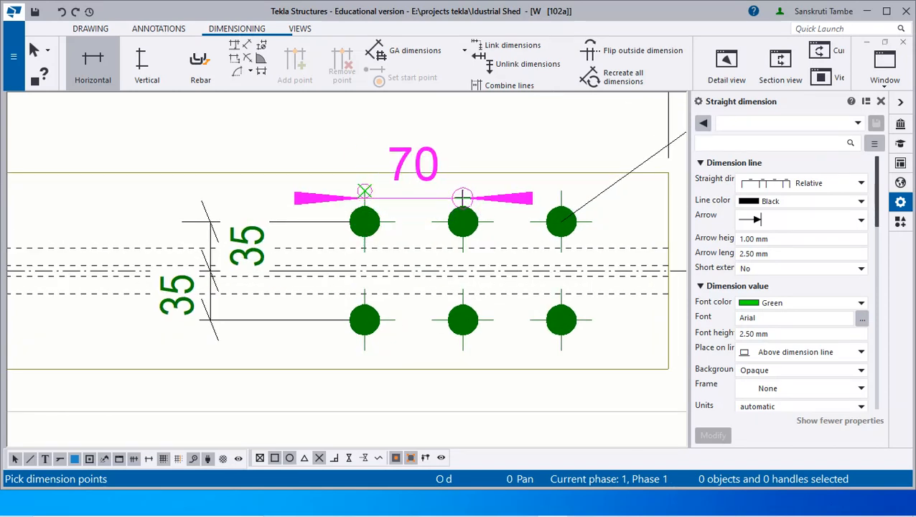
pyautogui.click(463, 190)
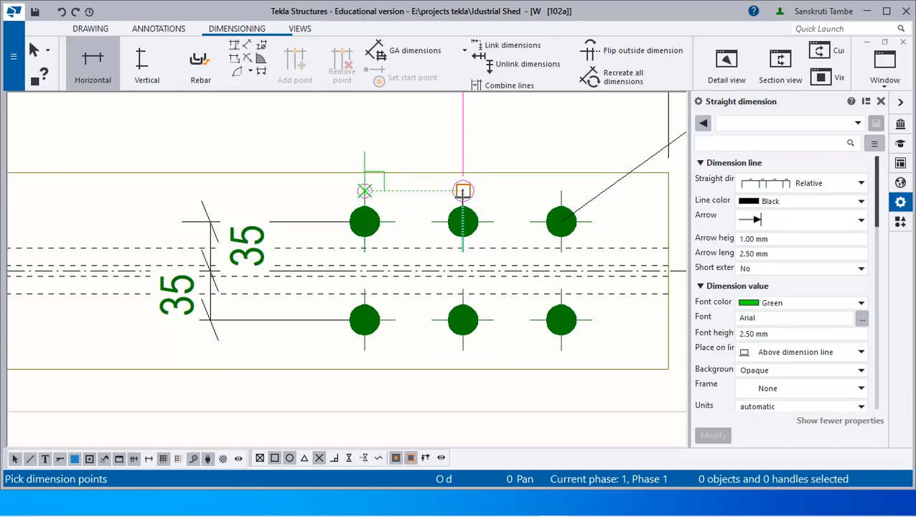
pyautogui.click(562, 191)
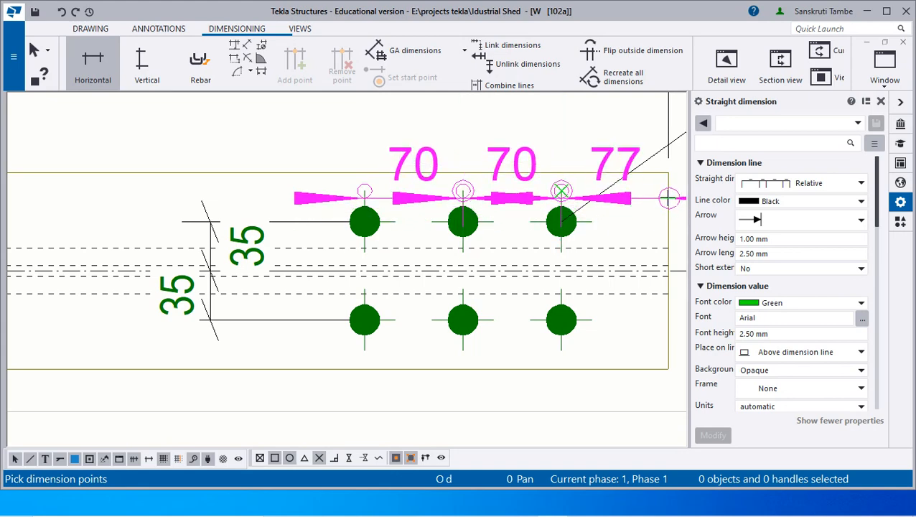
pyautogui.scroll(2, 672, 200)
pyautogui.scroll(-6, 634, 217)
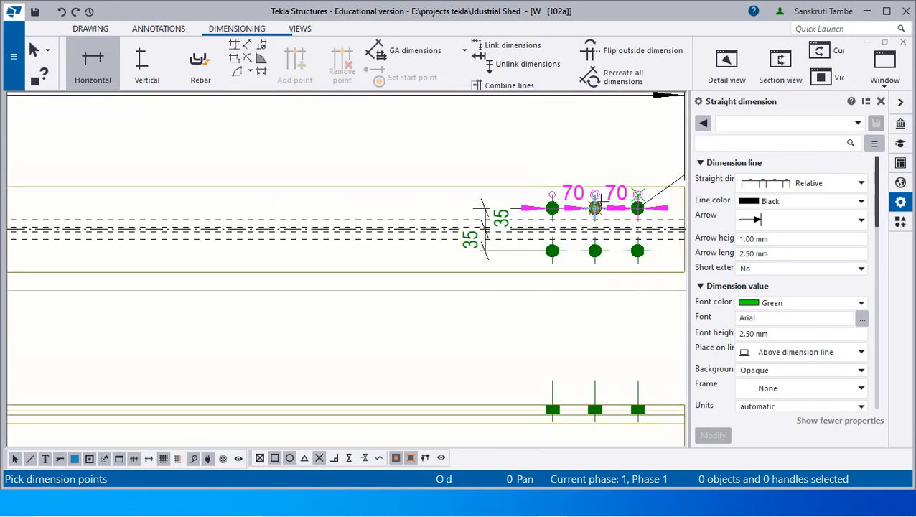
pyautogui.scroll(-3, 607, 196)
pyautogui.scroll(6, 607, 199)
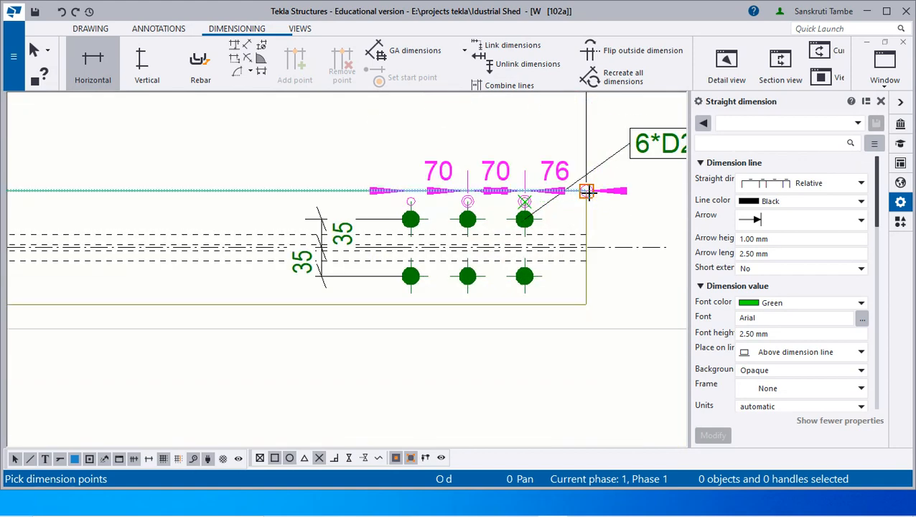
pyautogui.scroll(7, 586, 191)
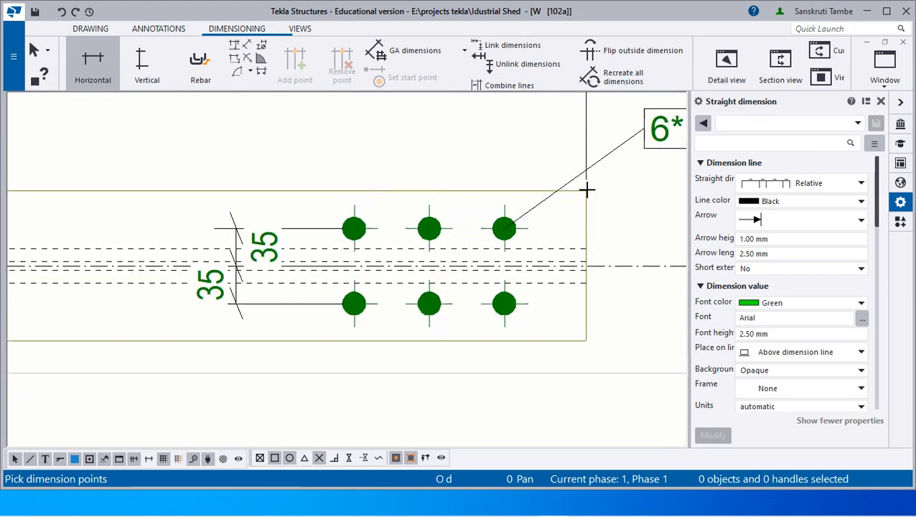
pyautogui.scroll(-5, 581, 194)
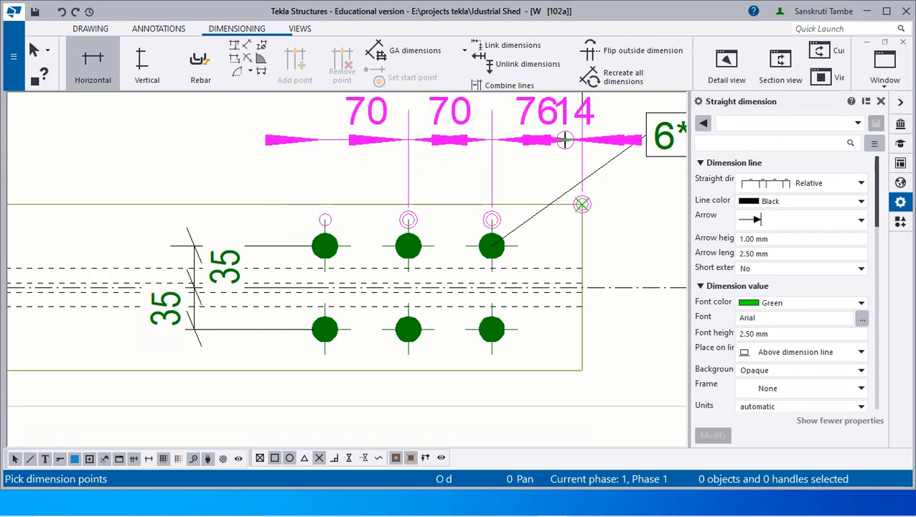
pyautogui.scroll(-2, 565, 146)
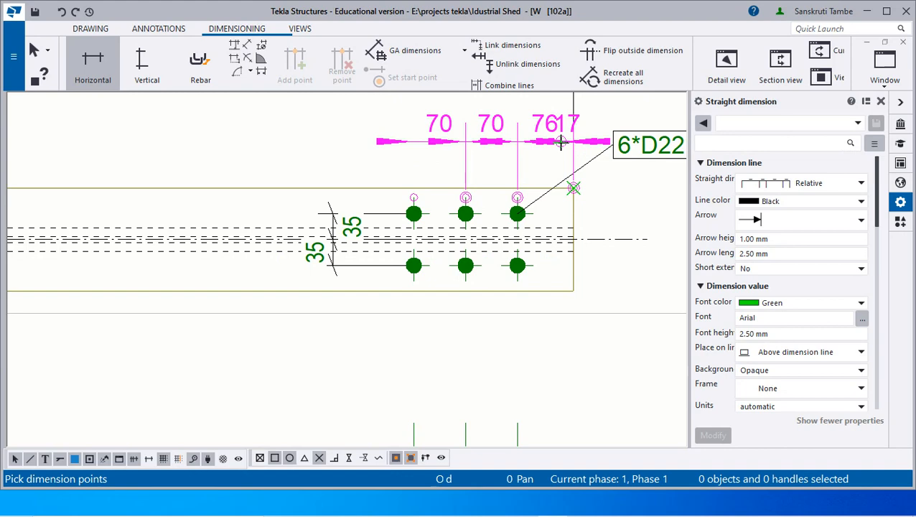
pyautogui.middleClick(561, 143)
pyautogui.click(562, 145)
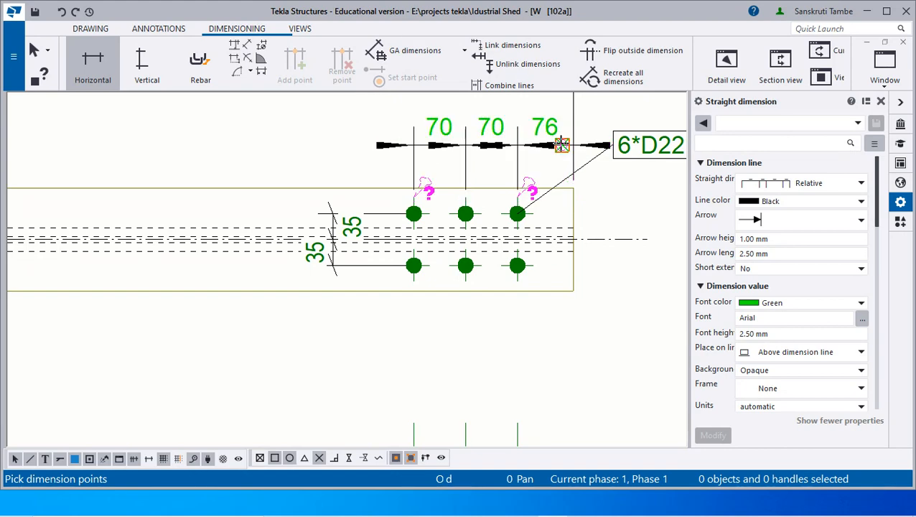
pyautogui.rightClick(620, 214)
pyautogui.click(638, 223)
# Change the arrow type of the new bolt hole dimension in the upper view to the oblique slash
pyautogui.scroll(-3, 363, 223)
pyautogui.scroll(3, 463, 166)
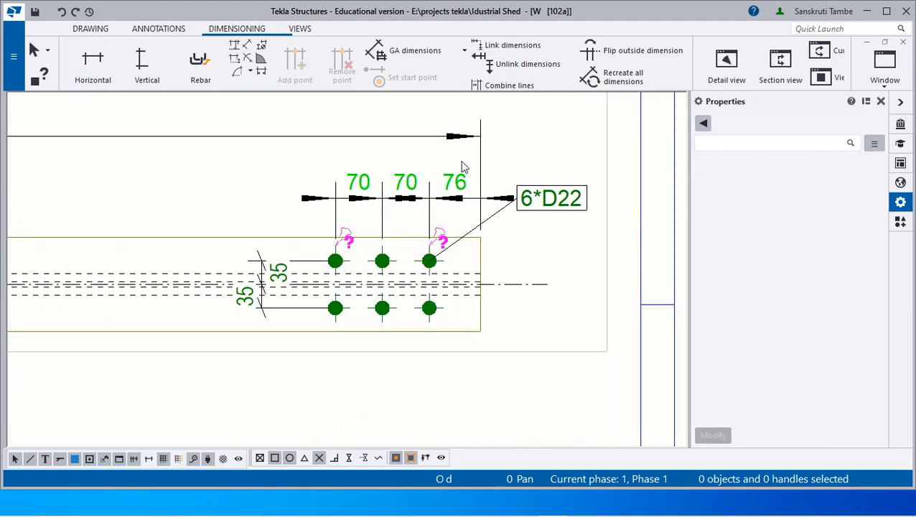
pyautogui.scroll(2, 428, 227)
pyautogui.click(322, 191)
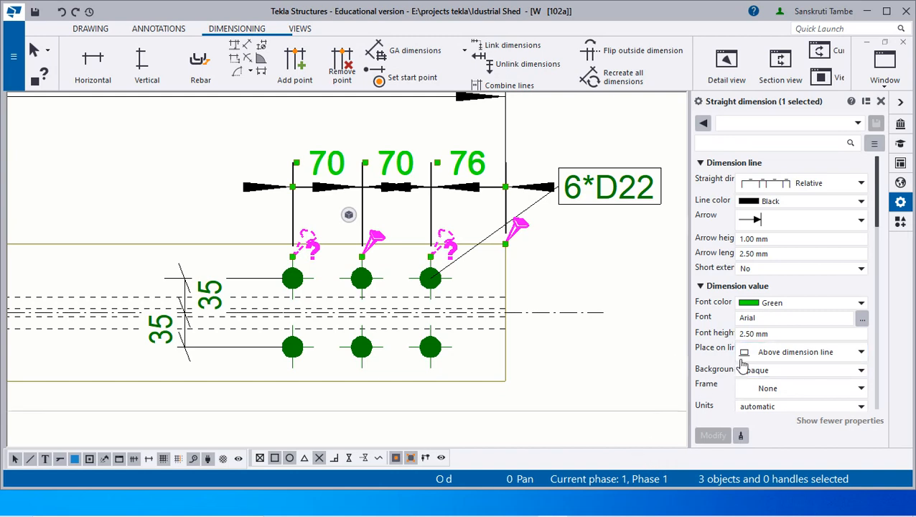
pyautogui.click(783, 221)
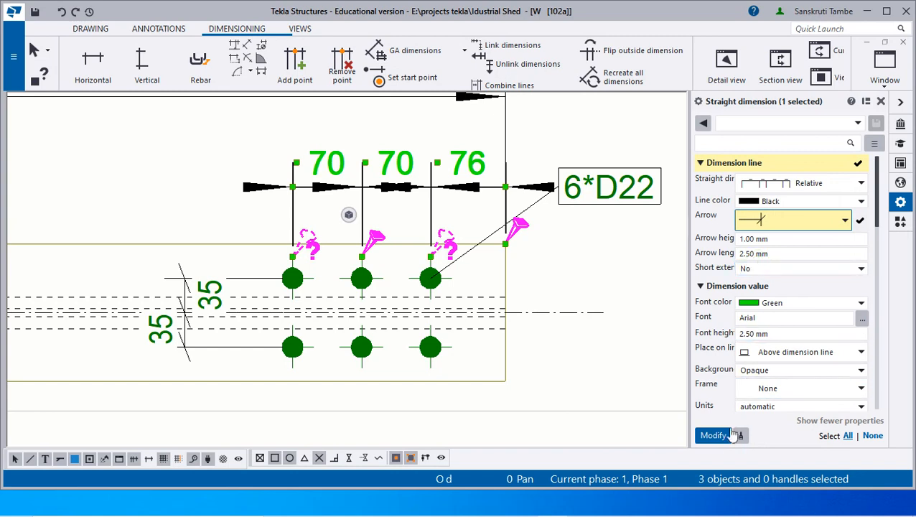
pyautogui.click(711, 436)
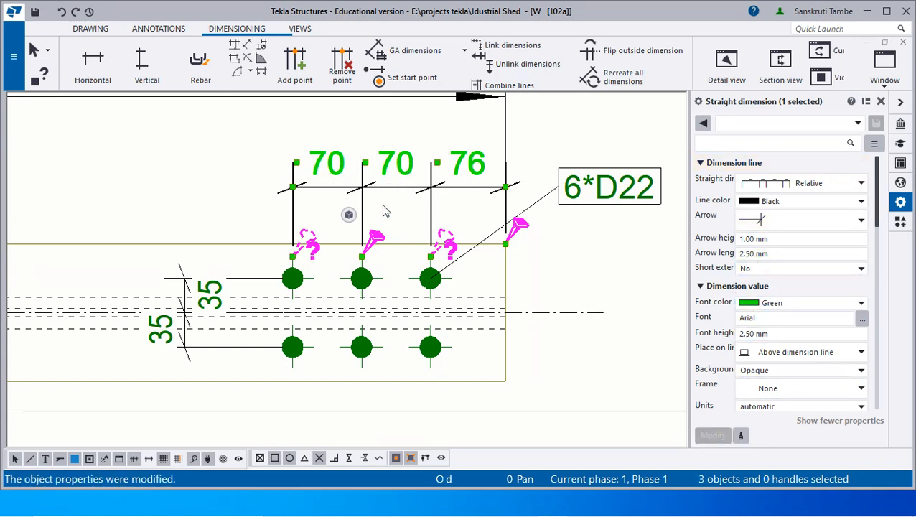
pyautogui.scroll(-8, 262, 299)
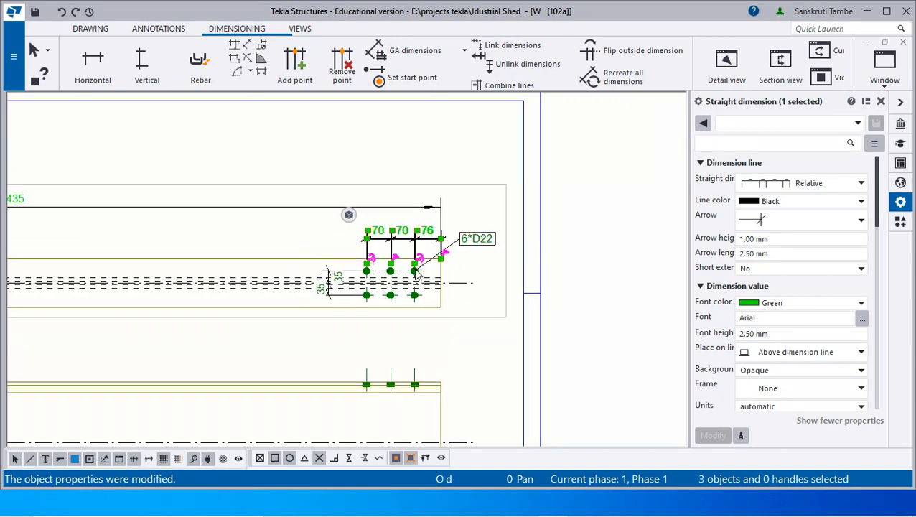
pyautogui.click(451, 301)
# Add a horizontal dimension from the column's end through the three bolts in the lower view, placed above the flange
pyautogui.scroll(2, 419, 229)
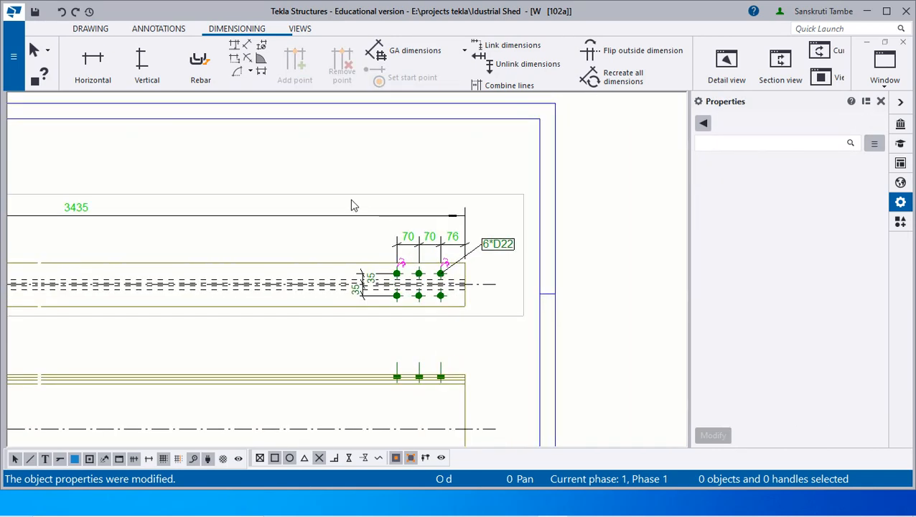
pyautogui.scroll(-2, 316, 272)
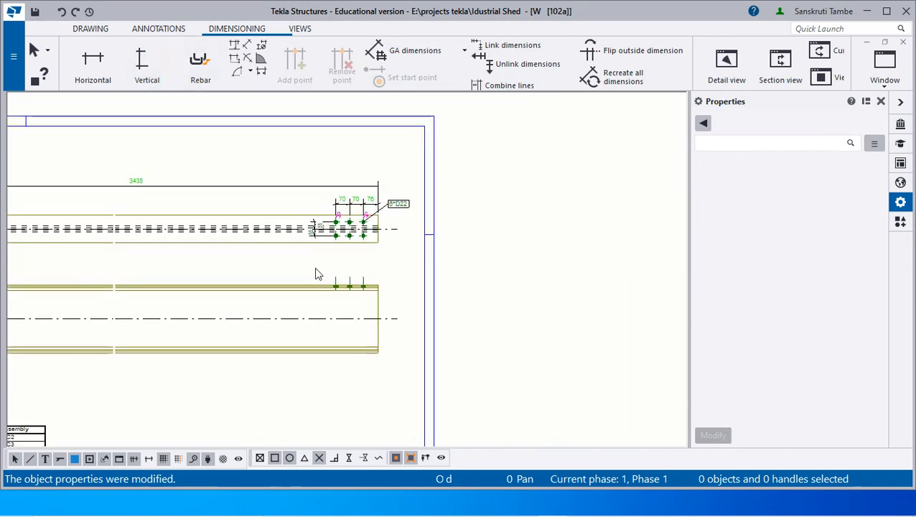
pyautogui.scroll(5, 317, 271)
pyautogui.click(92, 64)
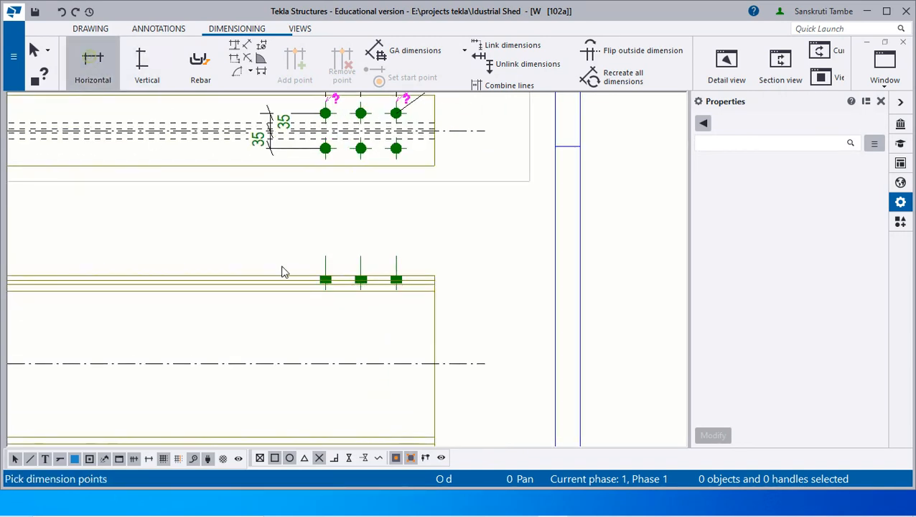
pyautogui.scroll(2, 438, 288)
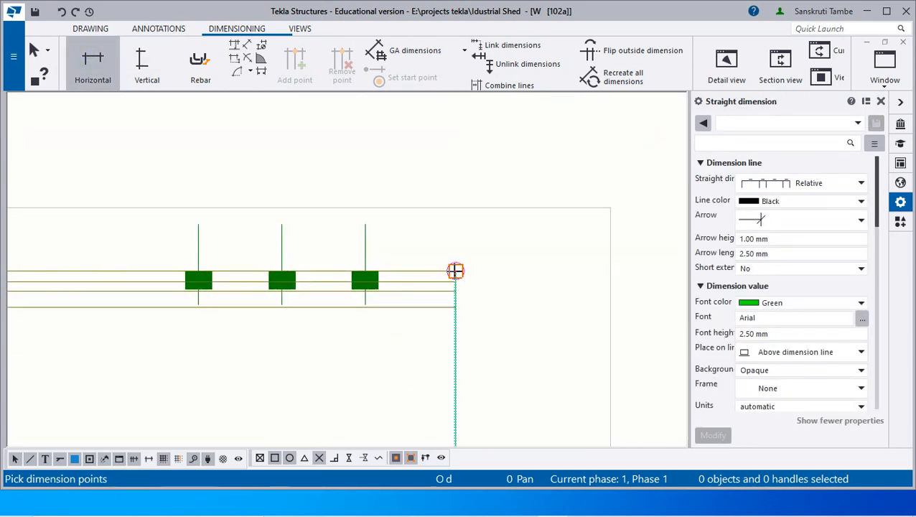
pyautogui.click(455, 271)
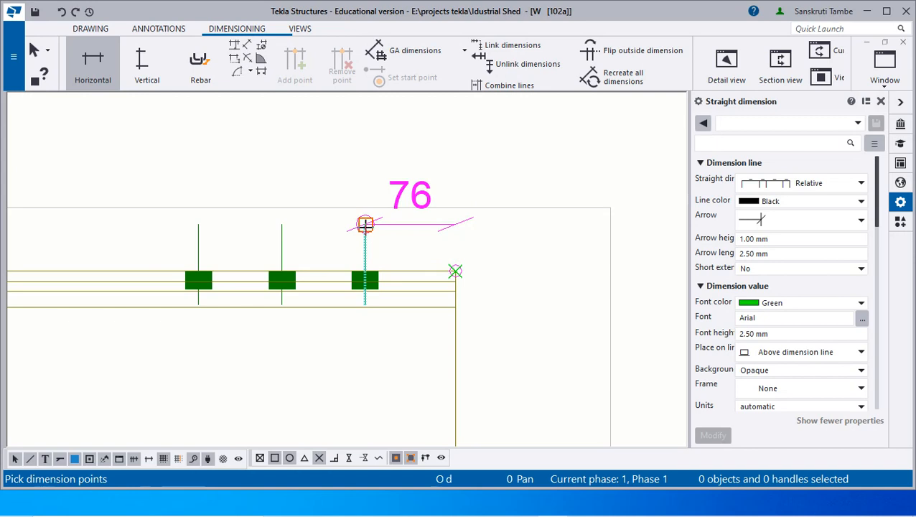
pyautogui.click(365, 225)
pyautogui.click(282, 225)
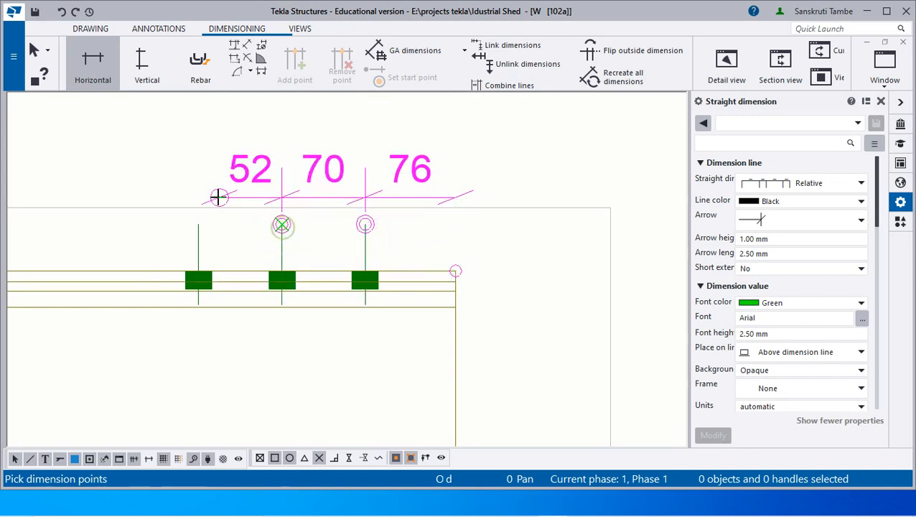
pyautogui.click(199, 225)
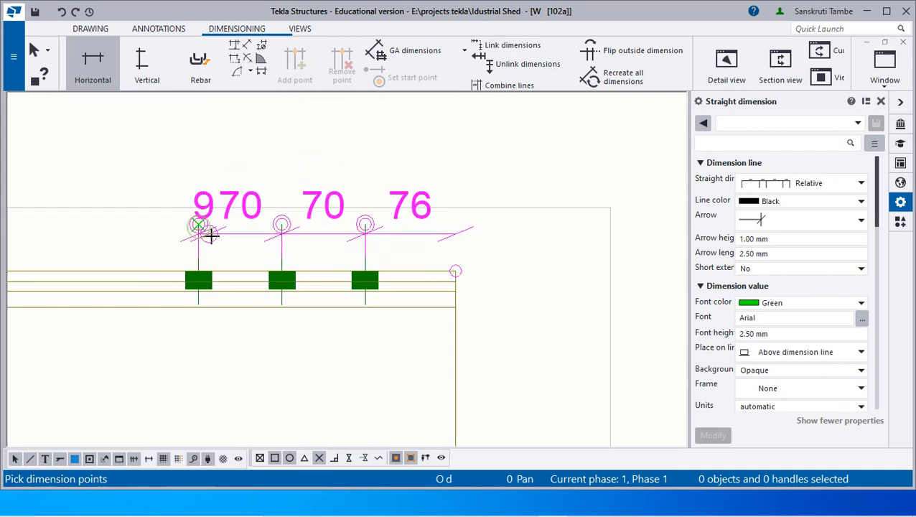
pyautogui.scroll(-3, 210, 231)
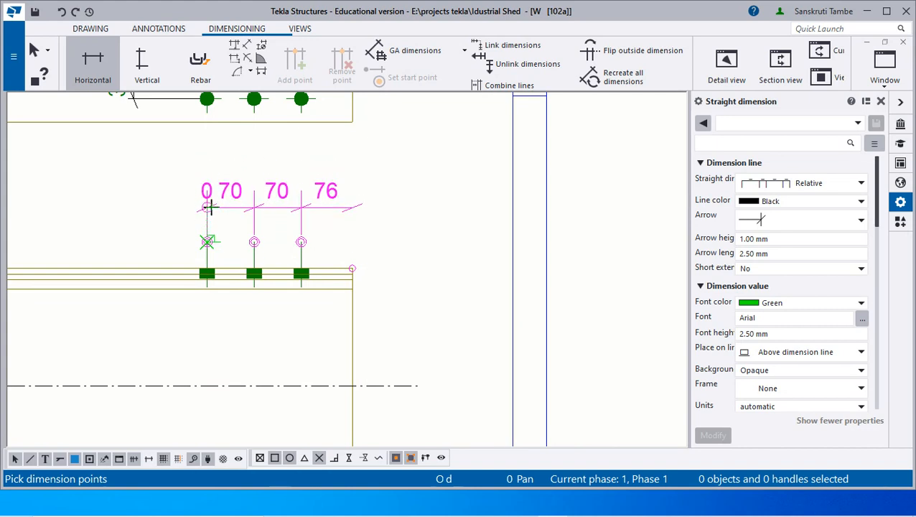
pyautogui.click(208, 207)
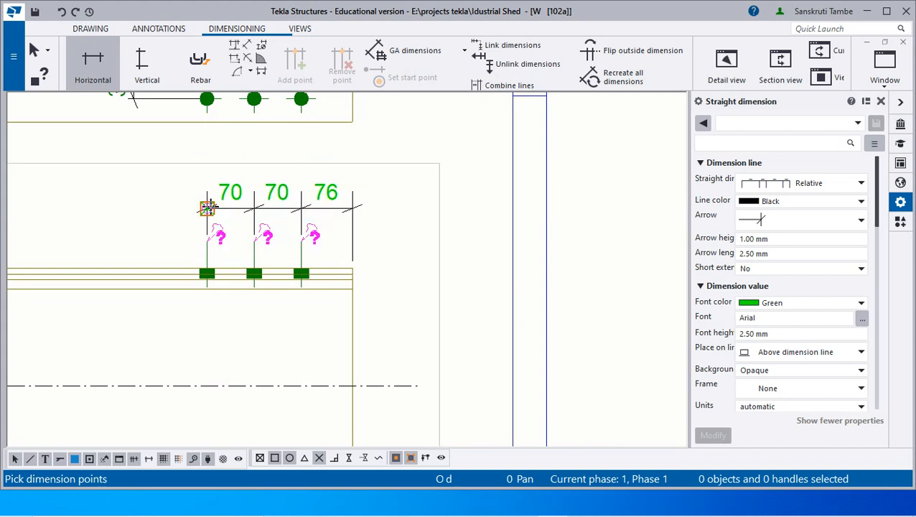
pyautogui.rightClick(394, 233)
pyautogui.click(428, 229)
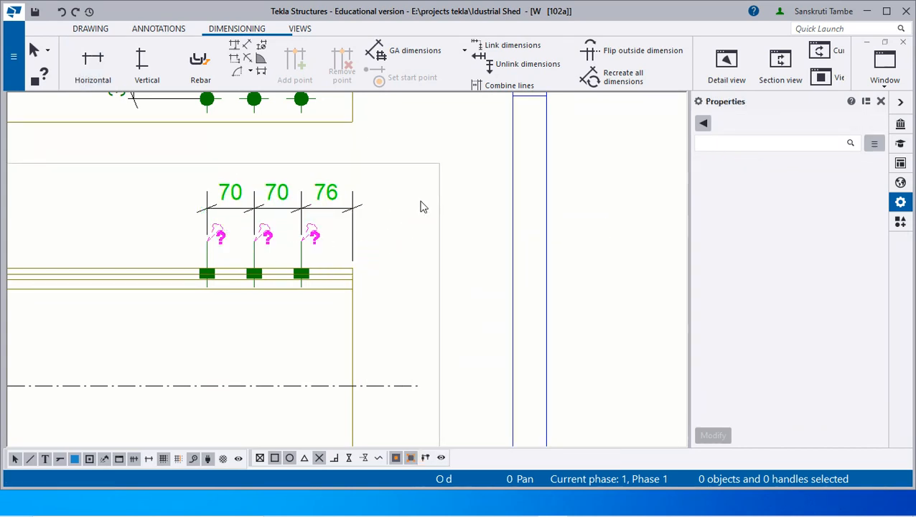
# Examine the bolt hole dimensions in both column views across the sheet, selecting the column part in the upper view
pyautogui.scroll(-8, 258, 213)
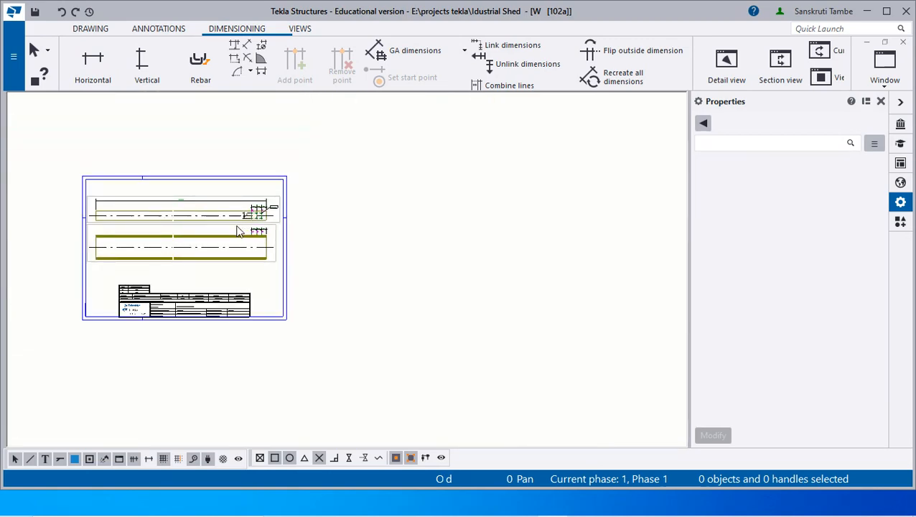
pyautogui.scroll(2, 132, 236)
pyautogui.scroll(2, 369, 191)
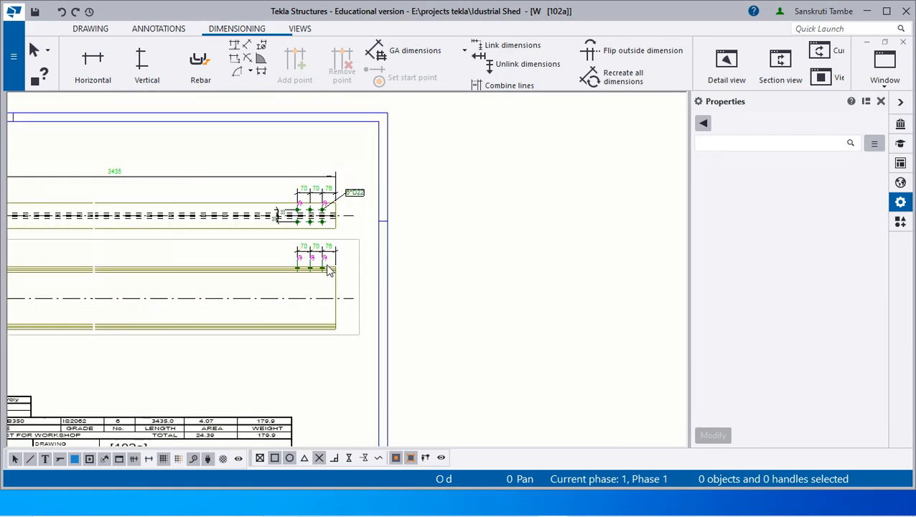
pyautogui.scroll(4, 314, 229)
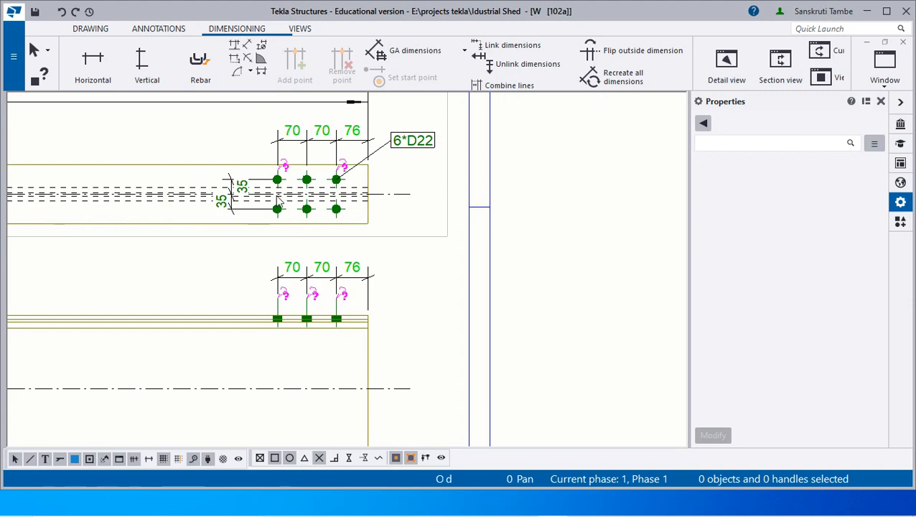
pyautogui.scroll(-2, 277, 208)
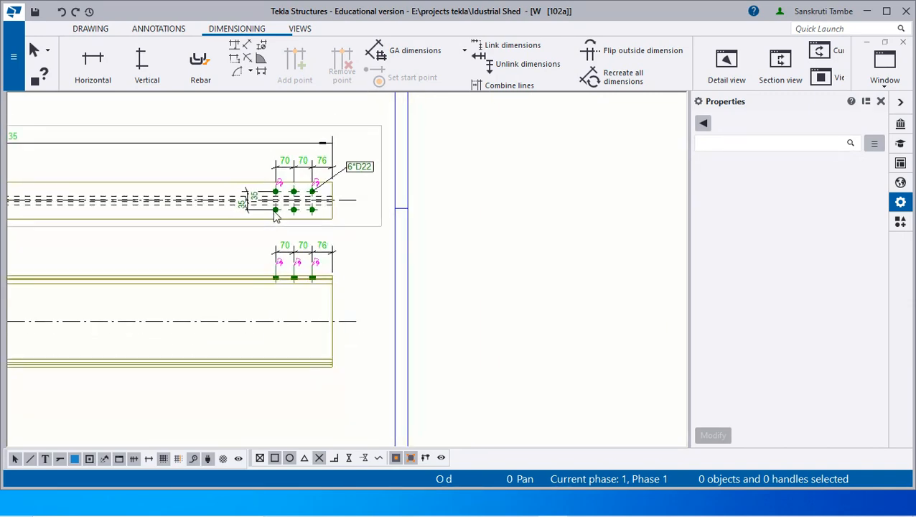
pyautogui.scroll(2, 370, 173)
pyautogui.scroll(-4, 370, 211)
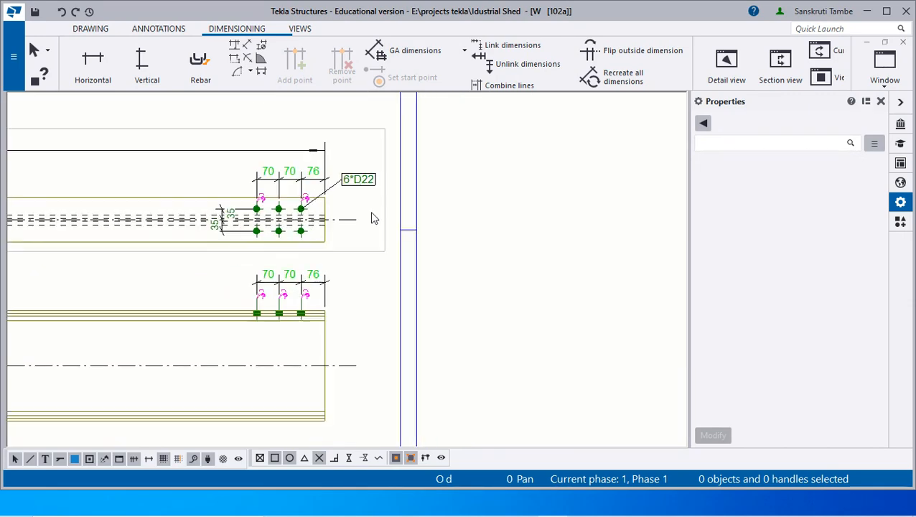
pyautogui.scroll(-4, 446, 299)
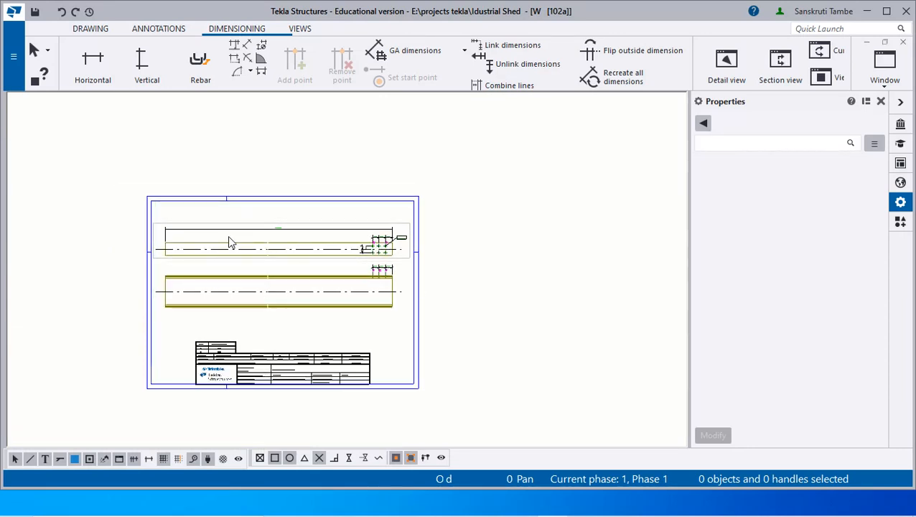
pyautogui.scroll(2, 302, 268)
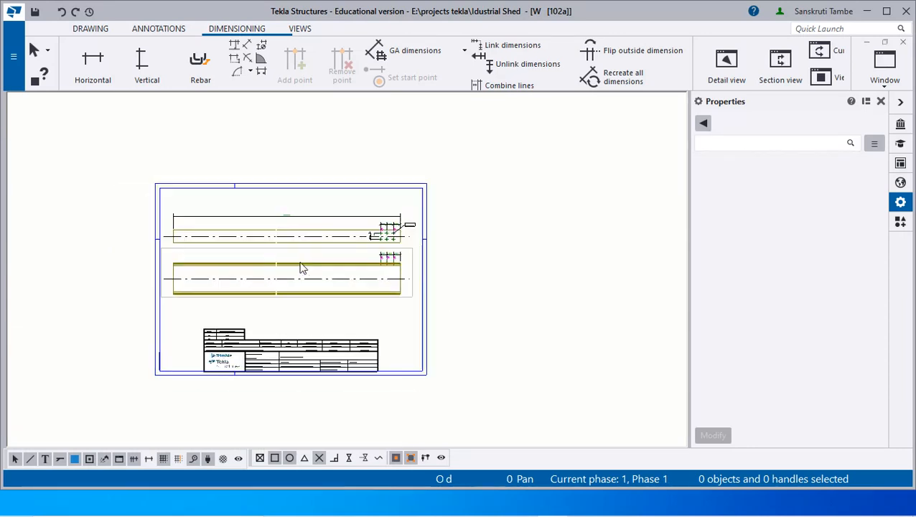
pyautogui.click(301, 233)
pyautogui.scroll(5, 244, 229)
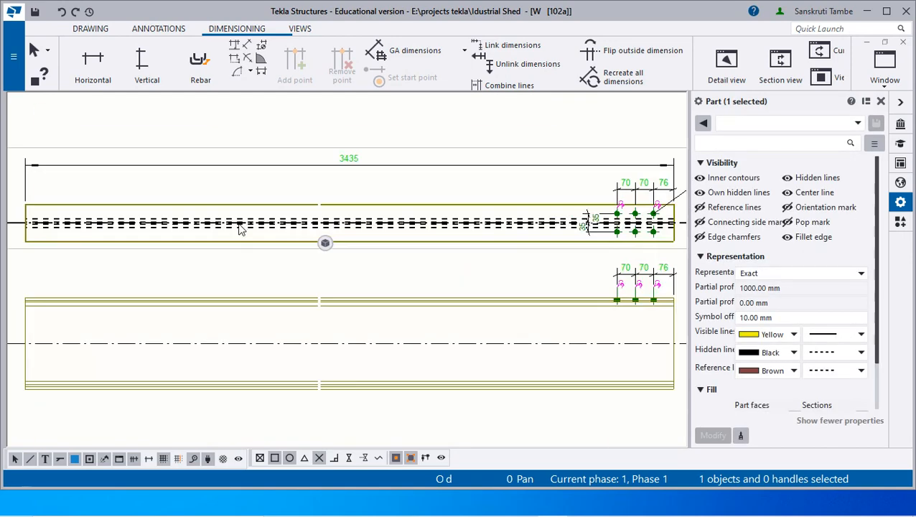
# Examine the overall length dimension, the bolt hole dimensions and the break gap in both column views across the sheet
pyautogui.scroll(5, 254, 228)
pyautogui.click(293, 145)
pyautogui.scroll(-5, 290, 181)
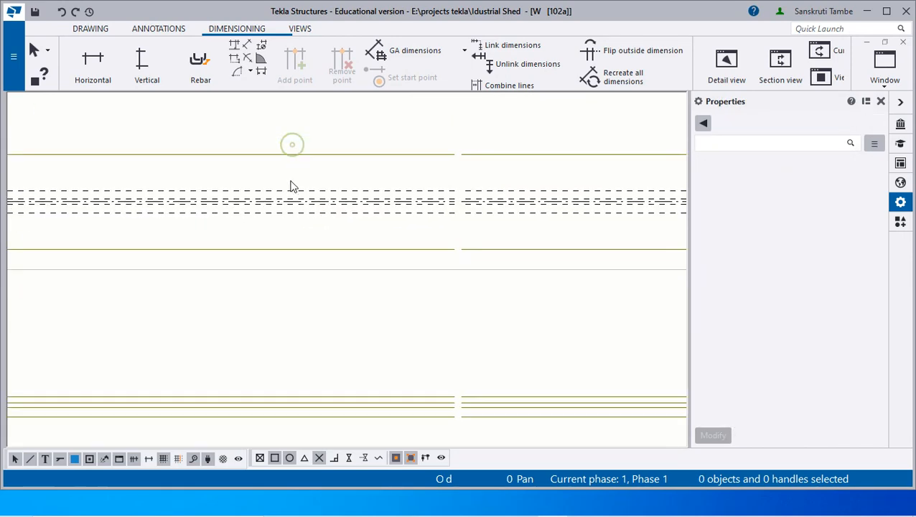
pyautogui.scroll(-3, 308, 223)
pyautogui.click(321, 164)
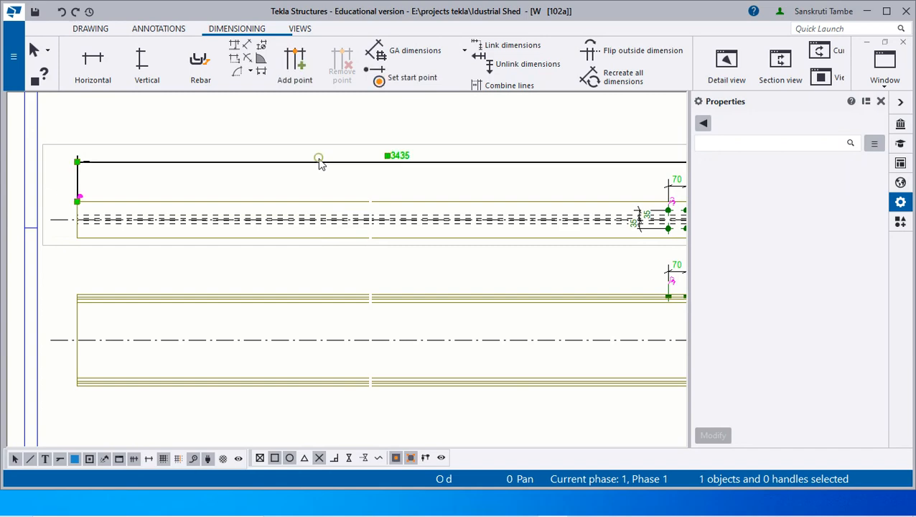
pyautogui.click(266, 208)
pyautogui.scroll(-3, 259, 222)
pyautogui.scroll(-2, 257, 223)
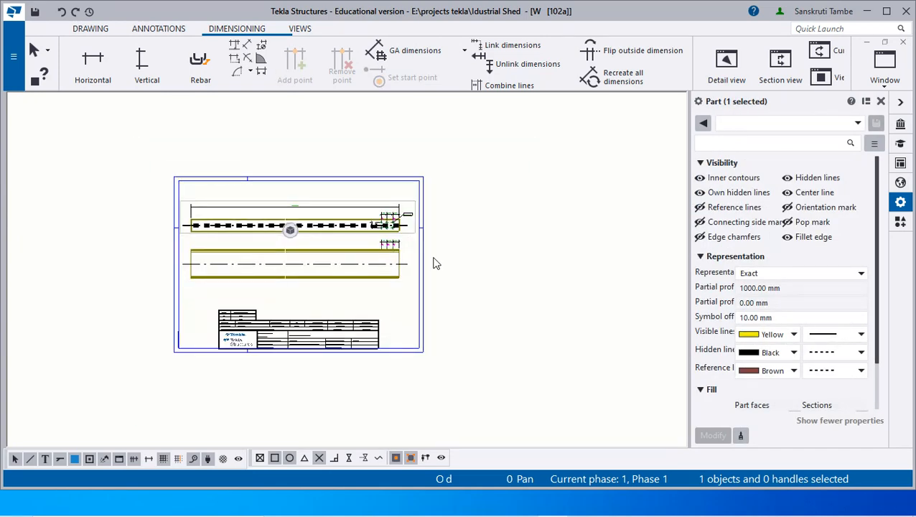
pyautogui.scroll(2, 301, 229)
pyautogui.scroll(3, 352, 213)
pyautogui.scroll(-1, 365, 223)
pyautogui.scroll(-4, 365, 222)
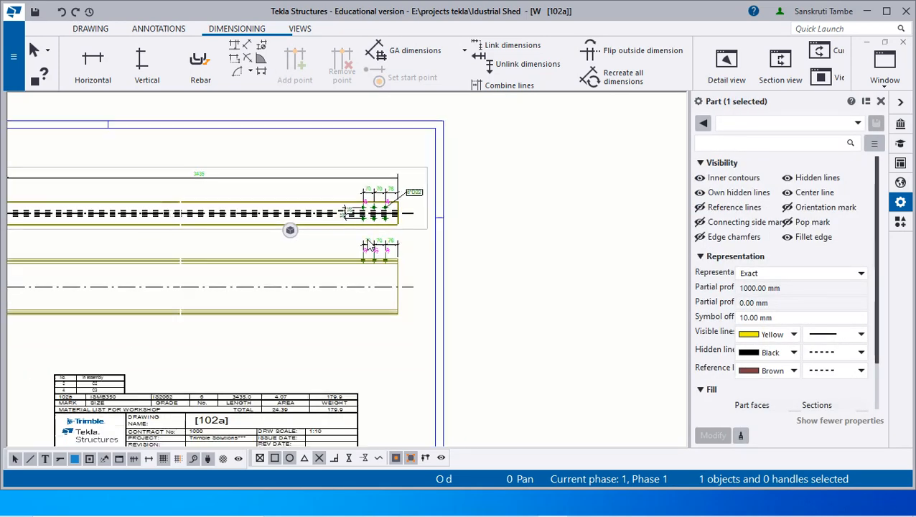
pyautogui.scroll(1, 190, 235)
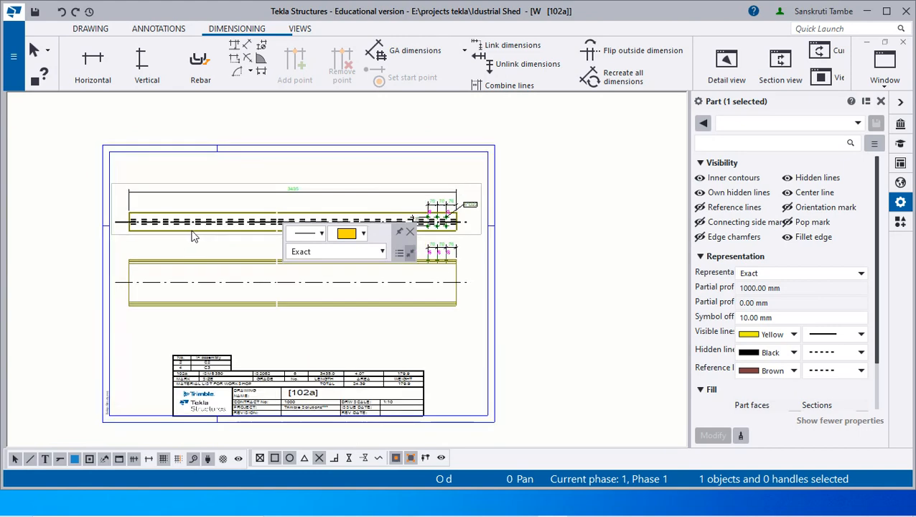
# Open the view properties of the upper column view from its frame
pyautogui.click(164, 159)
pyautogui.click(140, 191)
pyautogui.click(145, 202)
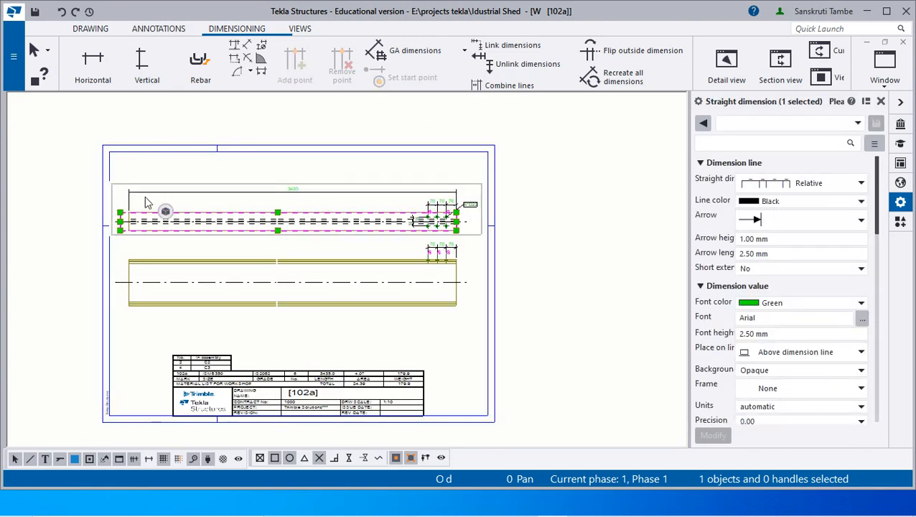
pyautogui.click(121, 224)
pyautogui.scroll(2, 121, 224)
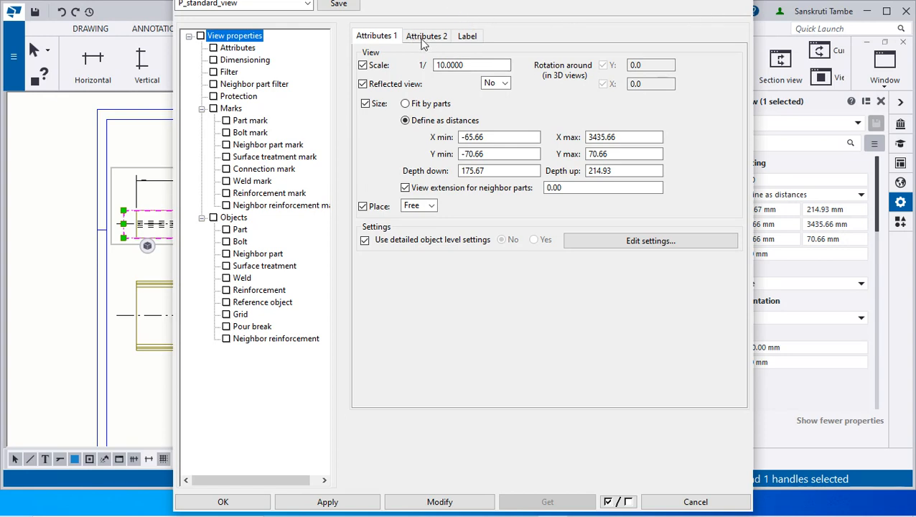
pyautogui.scroll(-7, 30, 209)
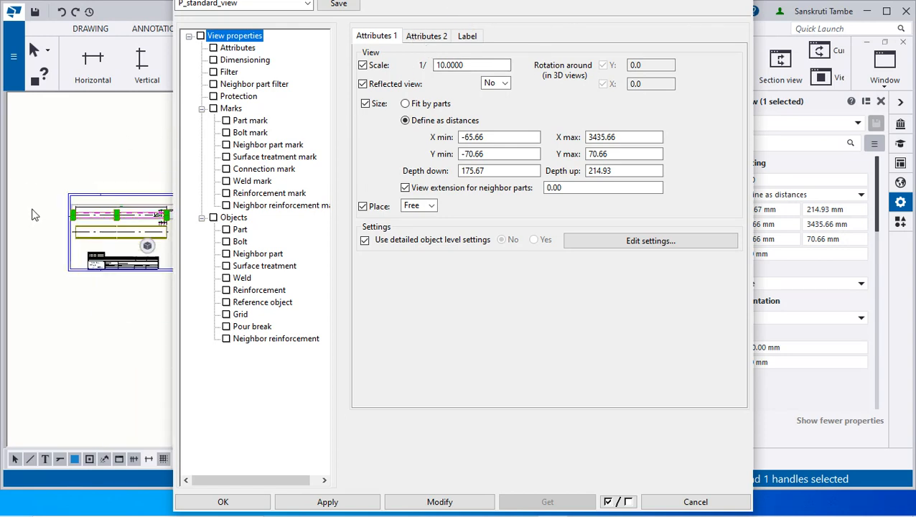
pyautogui.scroll(3, 140, 218)
pyautogui.scroll(-3, 138, 216)
pyautogui.scroll(2, 117, 207)
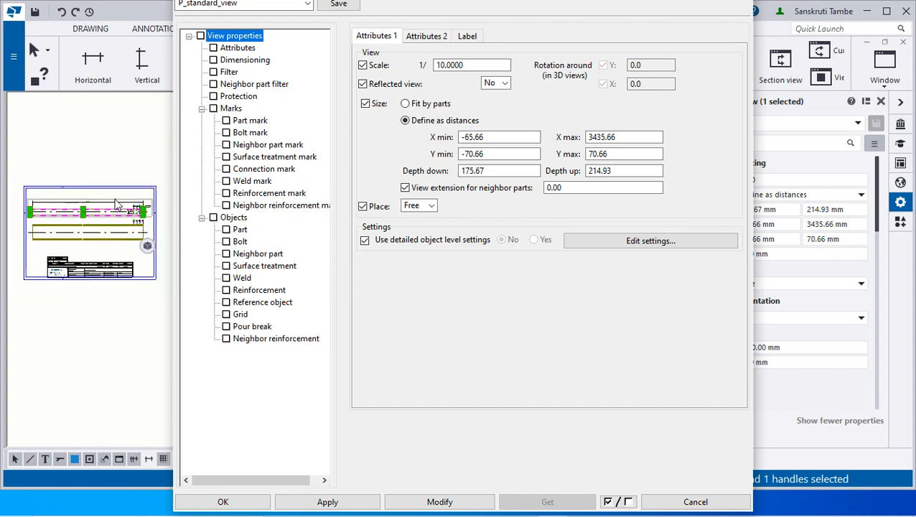
# Set the upper view's minimum cut part length to 700 mm in the shortening attributes and modify the view
pyautogui.click(425, 36)
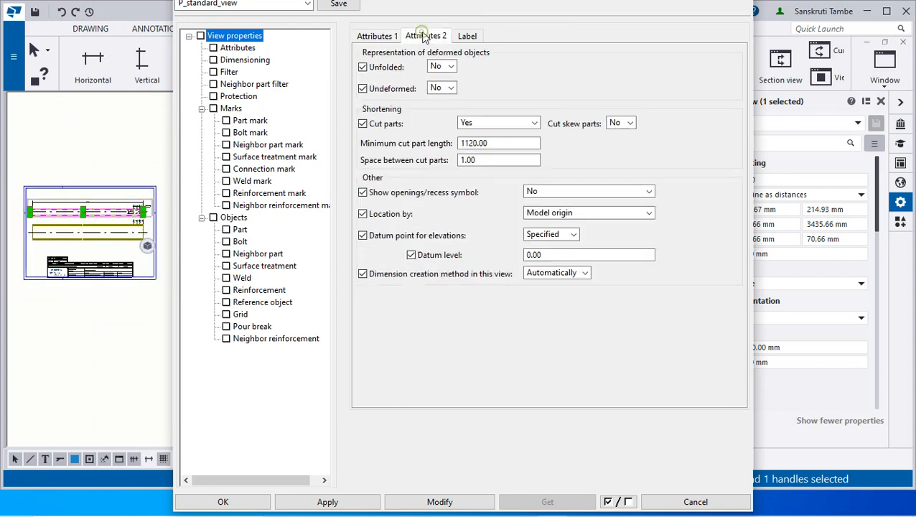
pyautogui.click(475, 125)
pyautogui.click(475, 125)
pyautogui.click(501, 143)
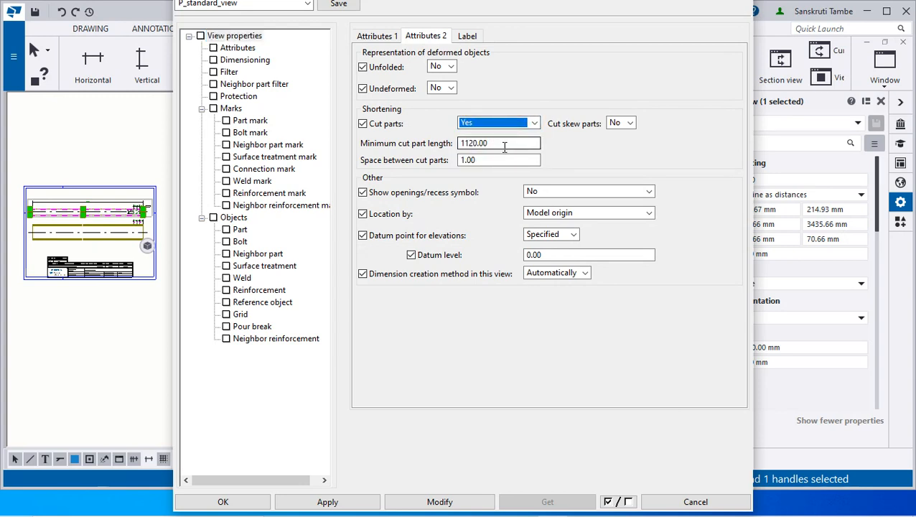
pyautogui.doubleClick(499, 143)
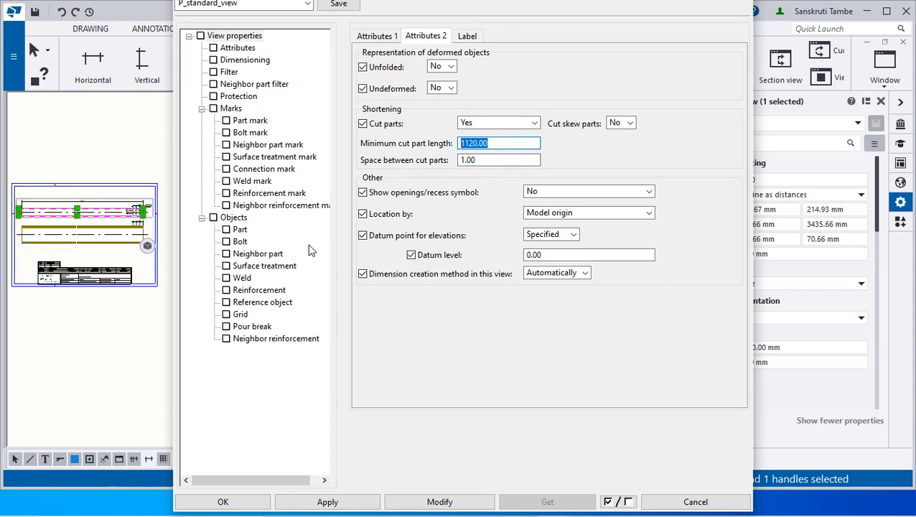
pyautogui.write('7')
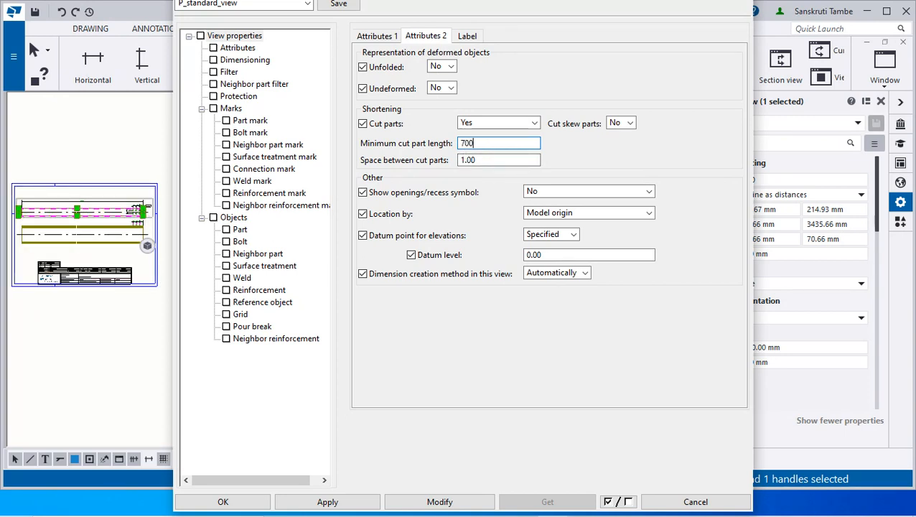
pyautogui.click(399, 504)
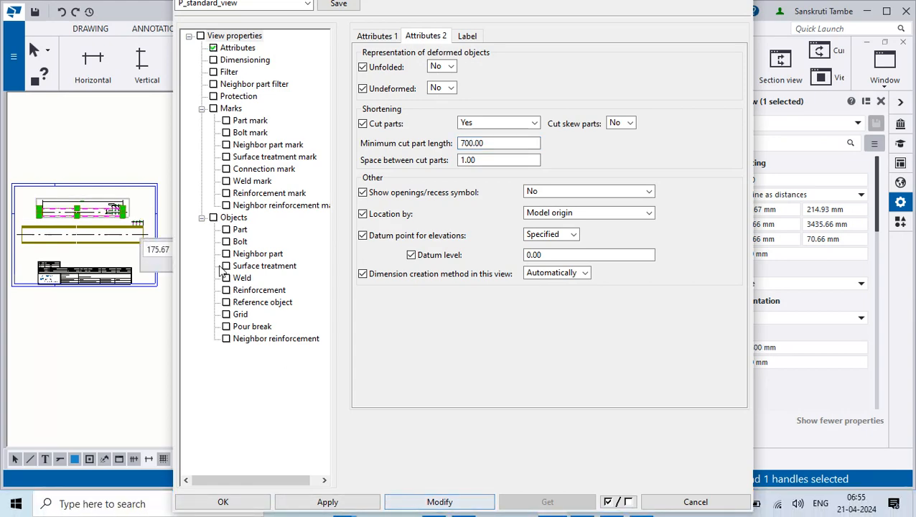
# Examine the shortened upper view, checking its overall length dimension, bolt hole dimensions and bolt mark
pyautogui.scroll(4, 119, 239)
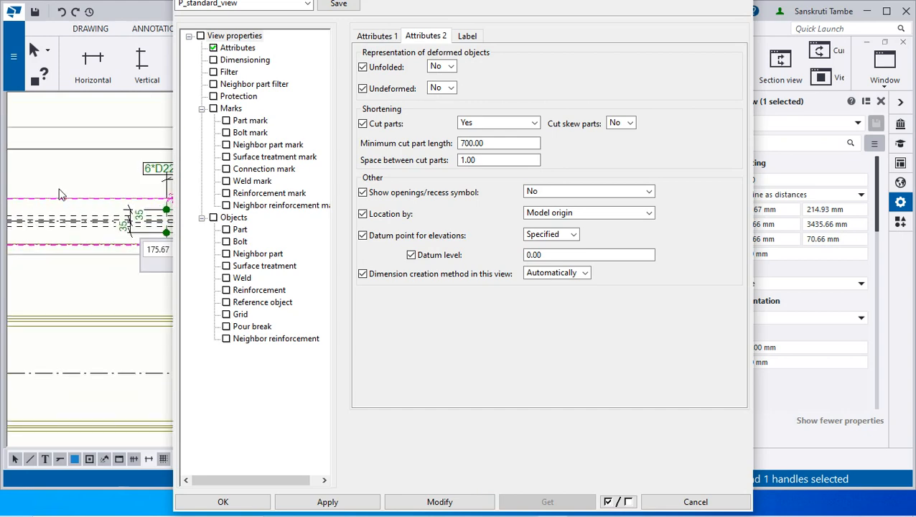
pyautogui.scroll(-2, 59, 191)
pyautogui.scroll(2, 136, 194)
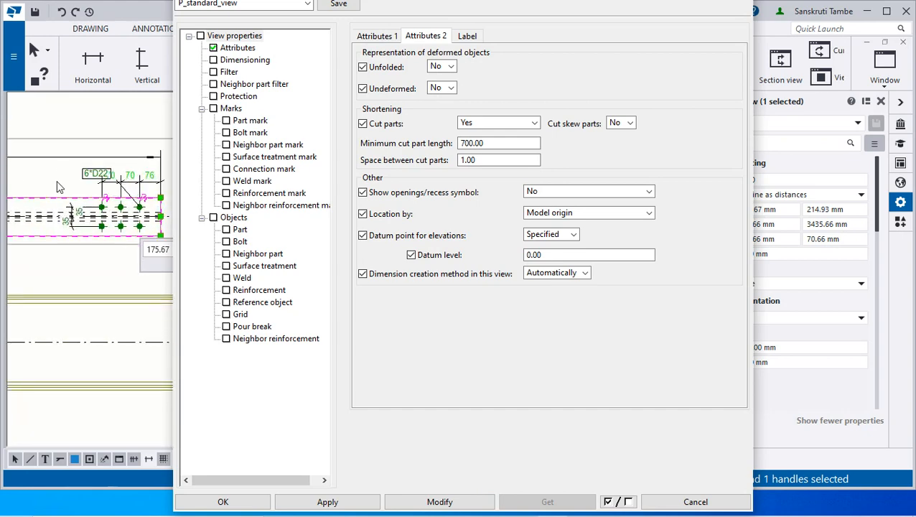
pyautogui.scroll(-4, 80, 172)
pyautogui.scroll(4, 68, 179)
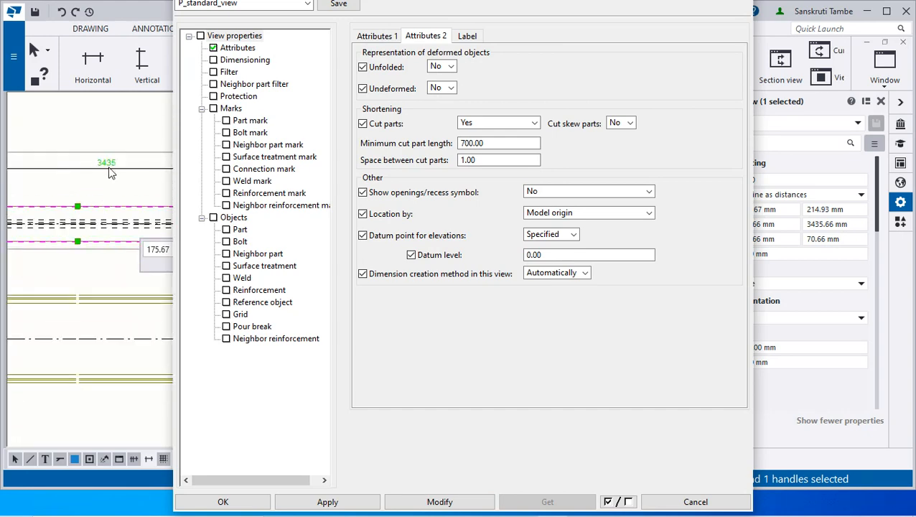
pyautogui.scroll(-4, 86, 180)
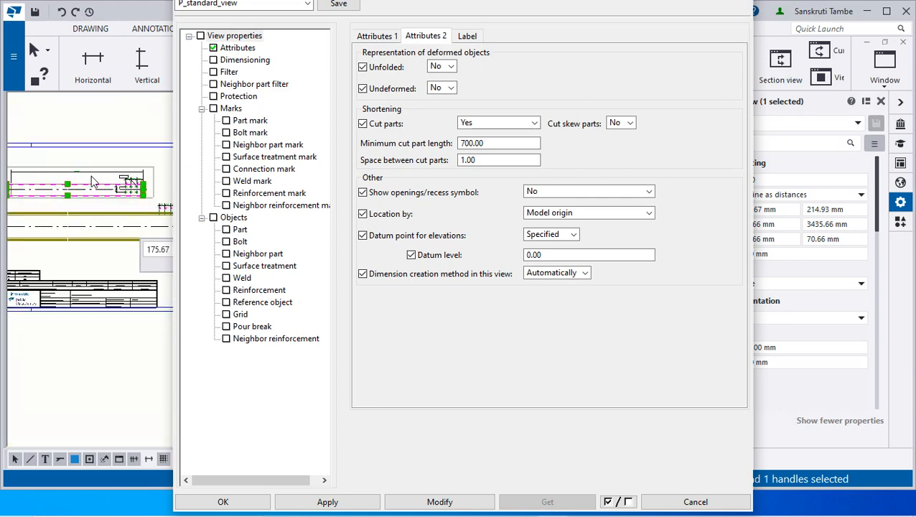
pyautogui.scroll(5, 143, 189)
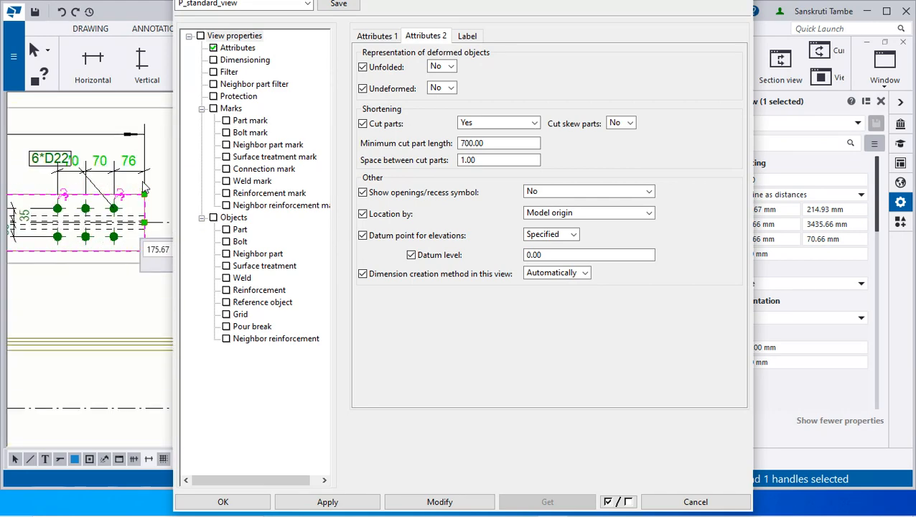
pyautogui.scroll(-6, 79, 166)
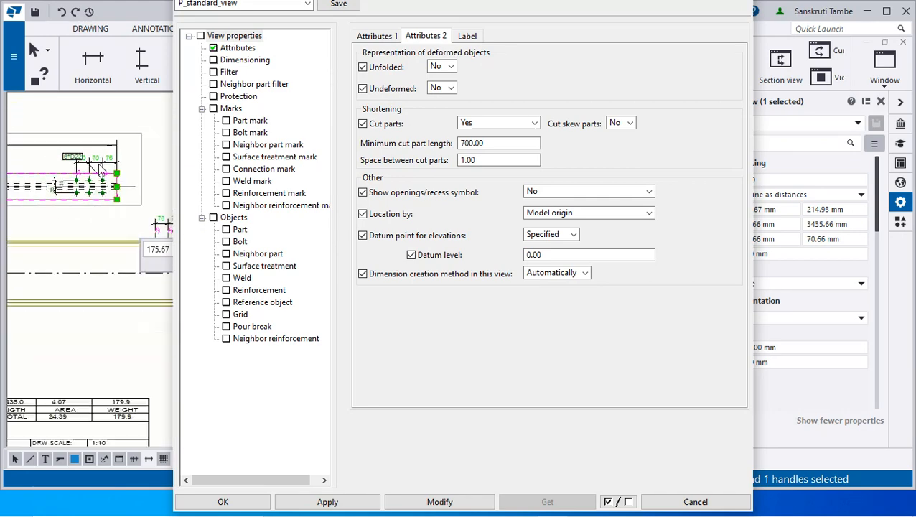
pyautogui.scroll(2, 36, 184)
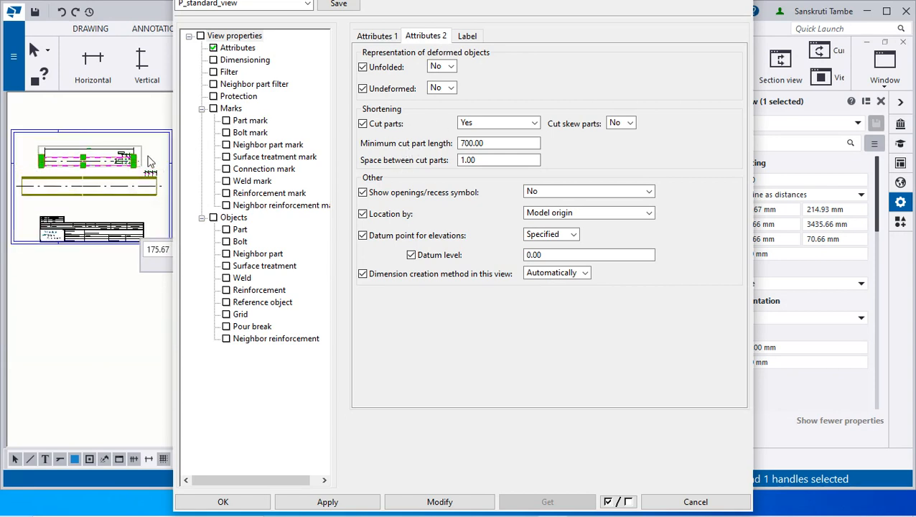
pyautogui.scroll(2, 105, 156)
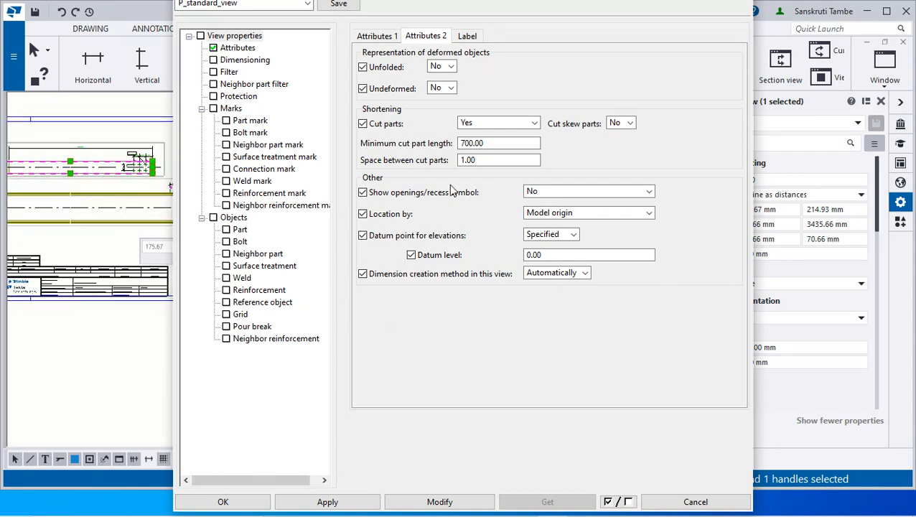
# Apply the upper view's properties, close their dialog and inspect the sheet
pyautogui.click(358, 505)
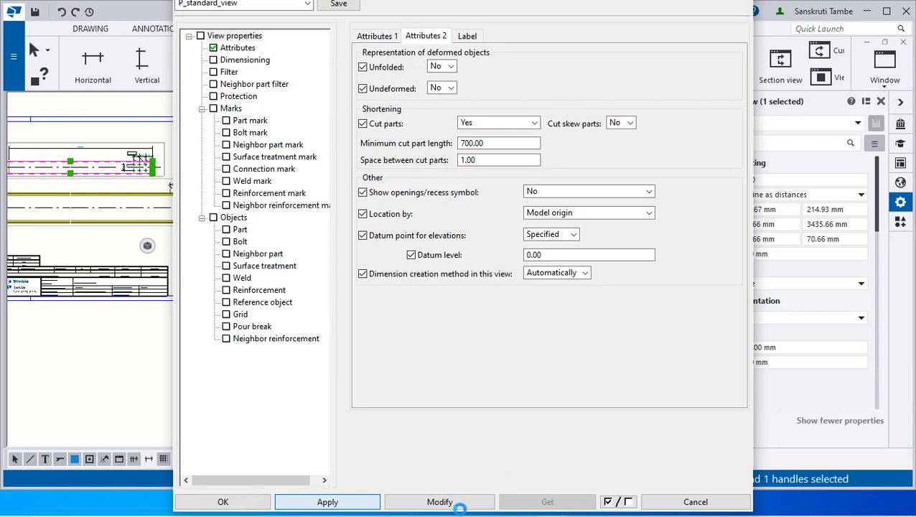
pyautogui.click(260, 502)
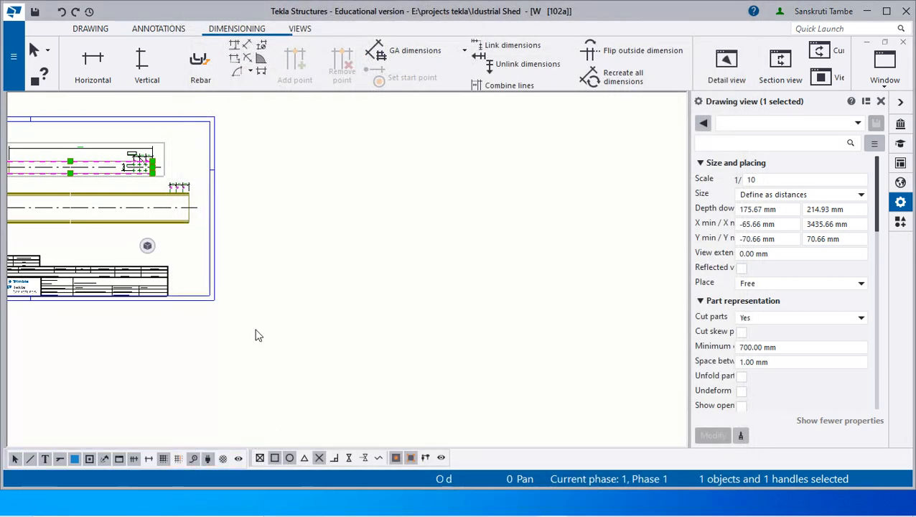
pyautogui.scroll(-5, 215, 309)
pyautogui.scroll(5, 133, 268)
pyautogui.scroll(3, 368, 345)
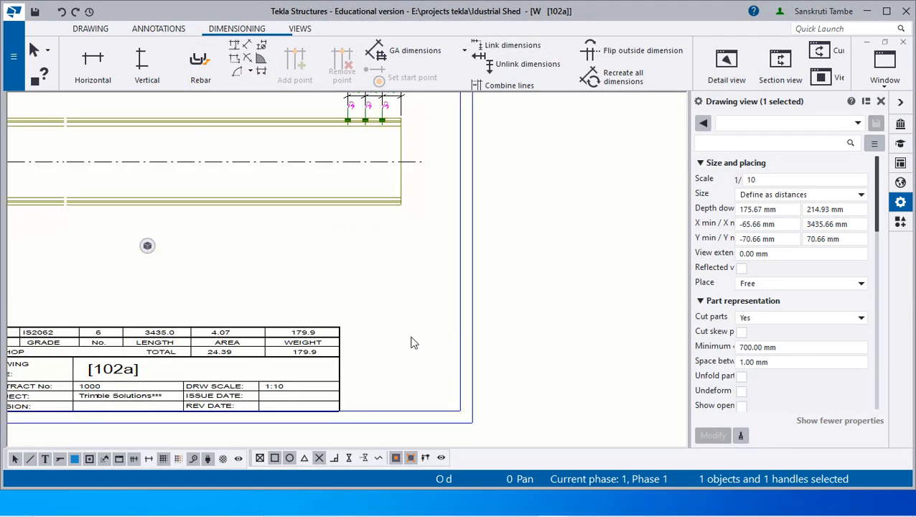
# Modify the lower column view's shortening attributes with cut parts set to Yes and a minimum cut part length of 700 mm
pyautogui.click(543, 318)
pyautogui.scroll(-2, 513, 335)
pyautogui.click(358, 272)
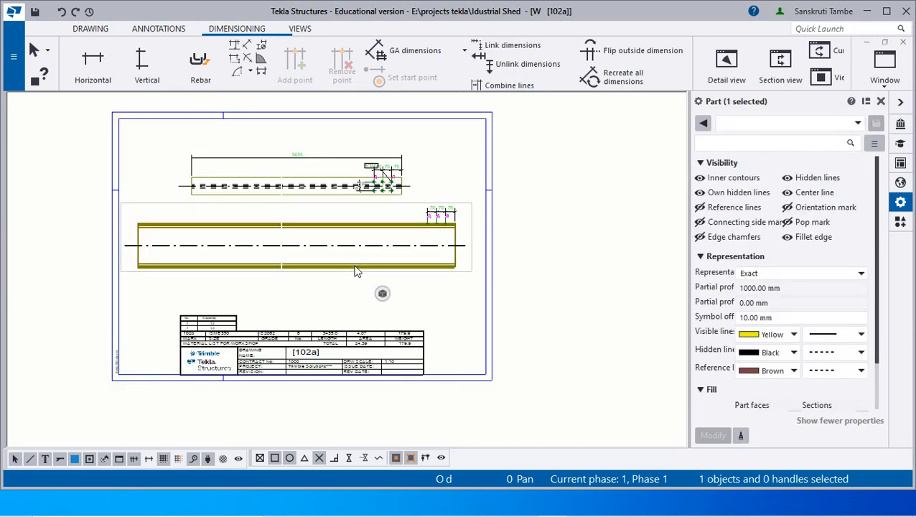
pyautogui.click(473, 268)
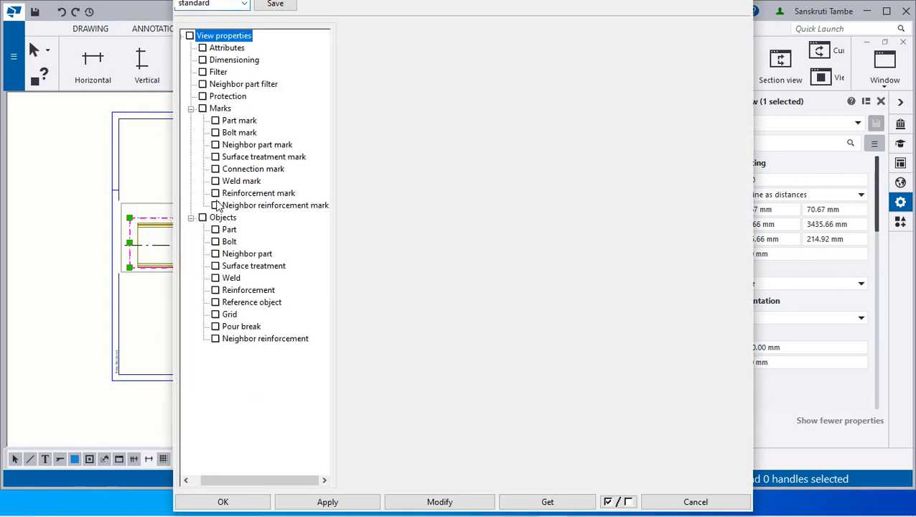
pyautogui.click(430, 39)
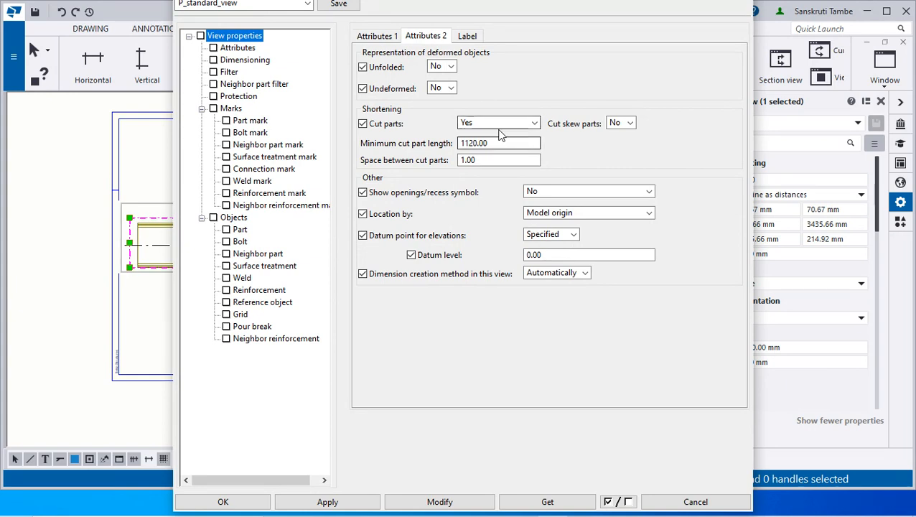
pyautogui.click(485, 125)
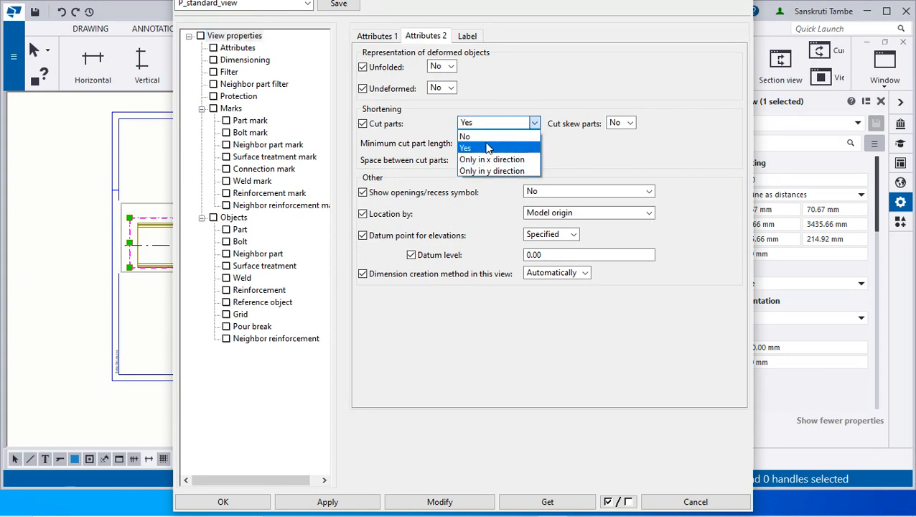
pyautogui.click(487, 148)
pyautogui.moveTo(501, 143); pyautogui.dragTo(446, 140)
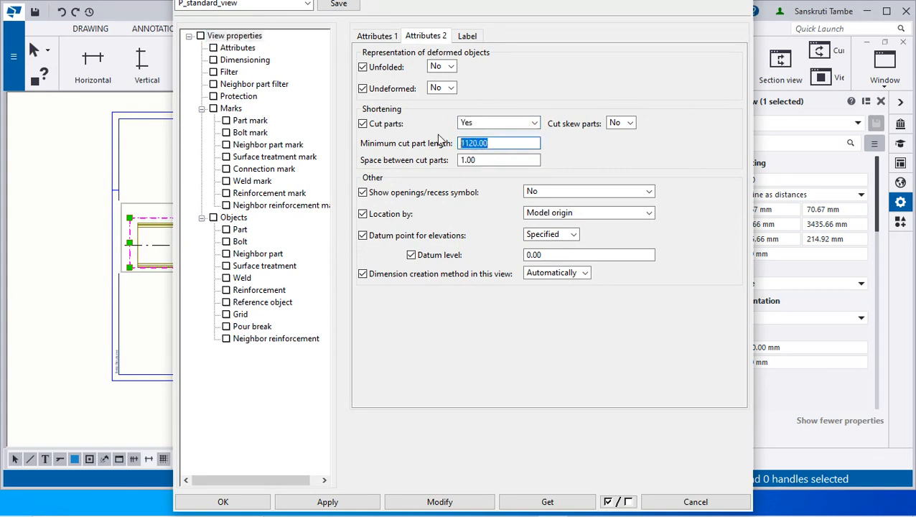
pyautogui.write('700')
pyautogui.click(438, 503)
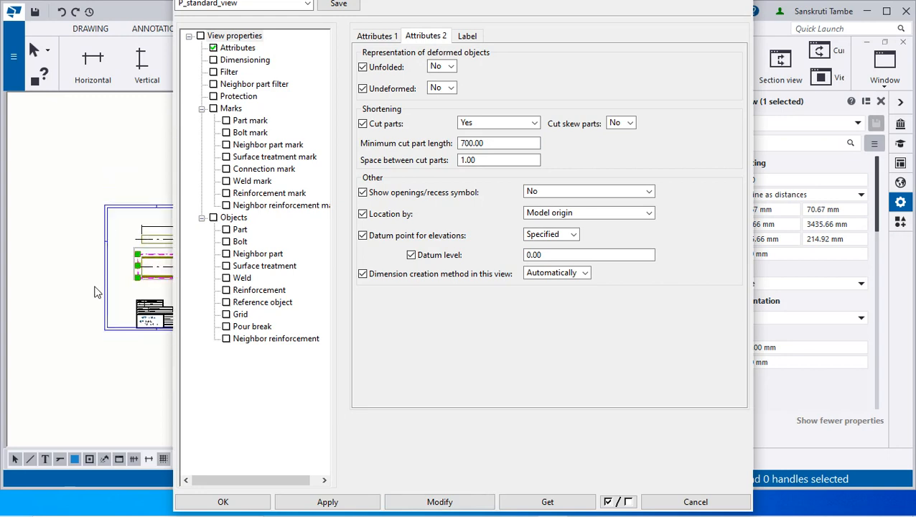
# Apply the lower view's properties, close their dialog and check both shortened views on the sheet
pyautogui.scroll(1, 111, 280)
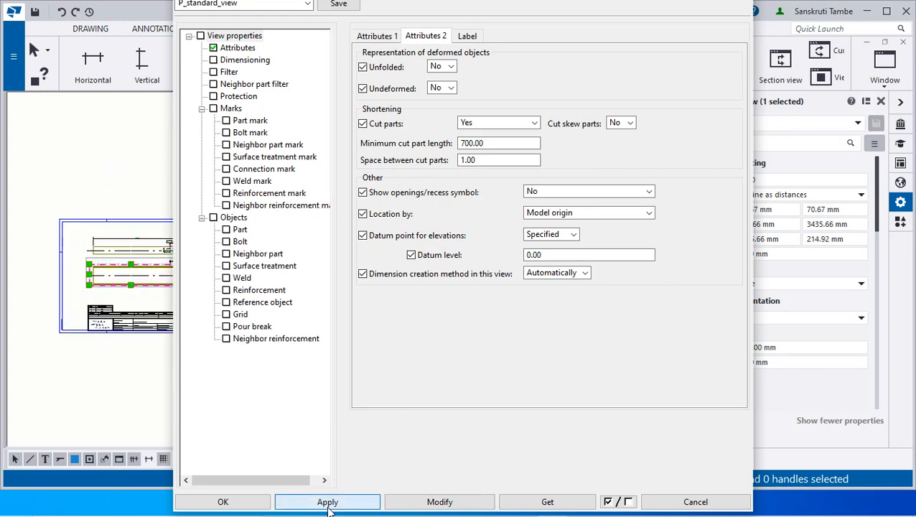
pyautogui.click(695, 505)
pyautogui.scroll(2, 65, 293)
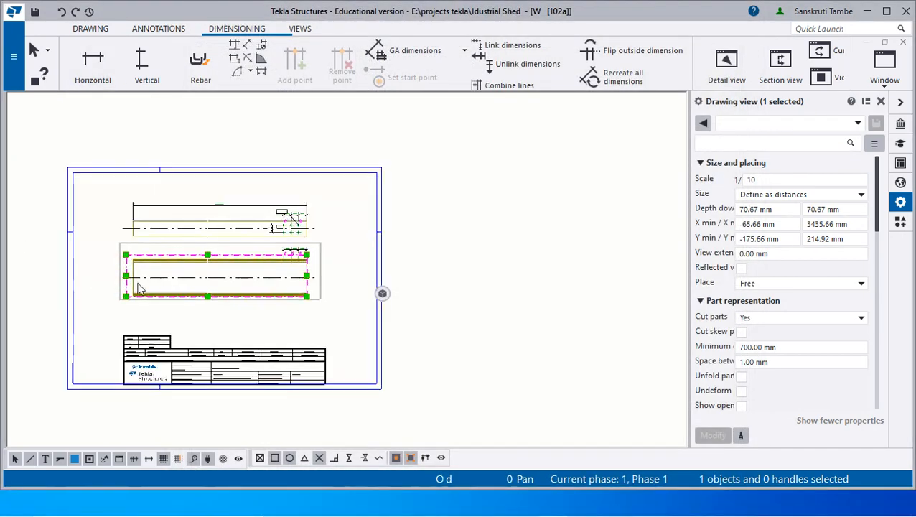
pyautogui.scroll(2, 140, 289)
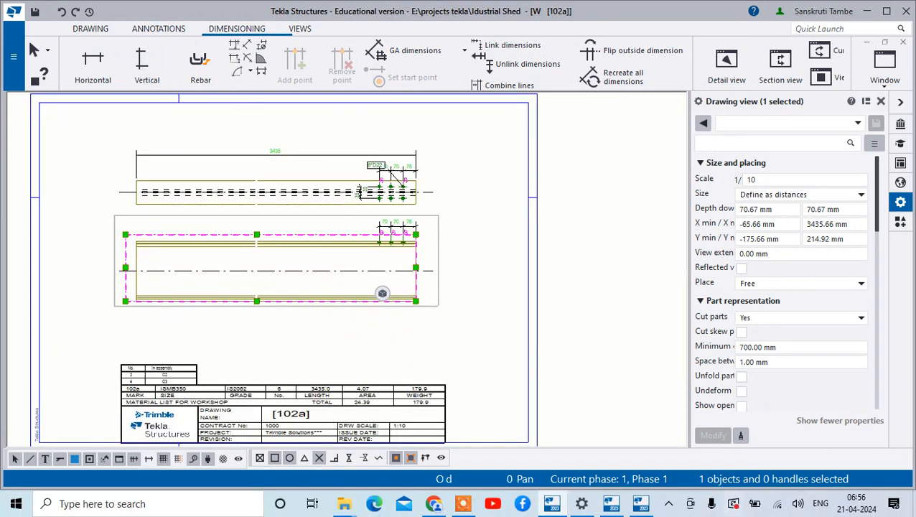
# Start a section view with its cut plane running between the two corners of the bolted end of the upper column view
pyautogui.click(298, 30)
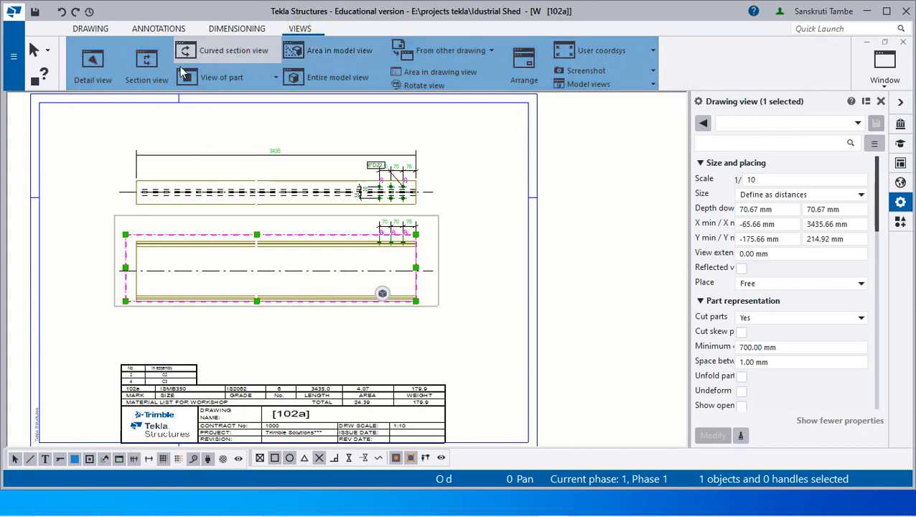
pyautogui.click(136, 60)
pyautogui.scroll(2, 194, 322)
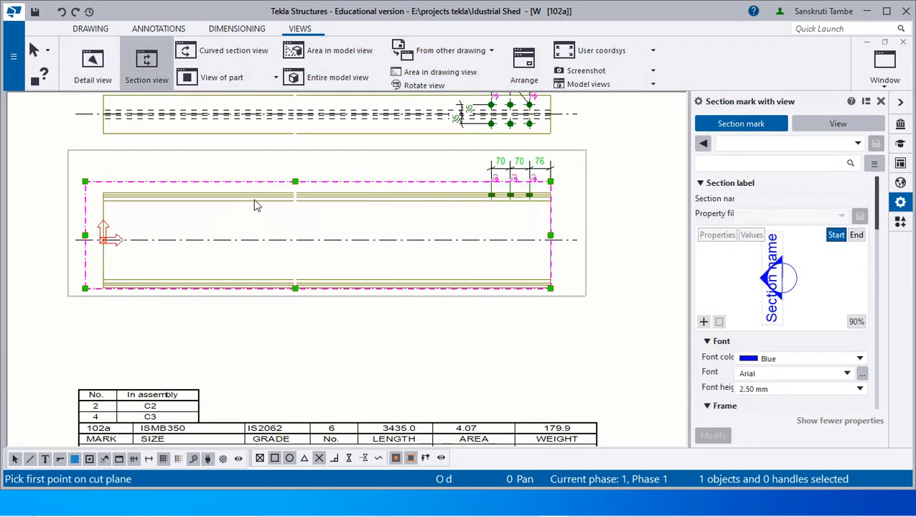
pyautogui.scroll(-2, 317, 209)
pyautogui.scroll(2, 285, 143)
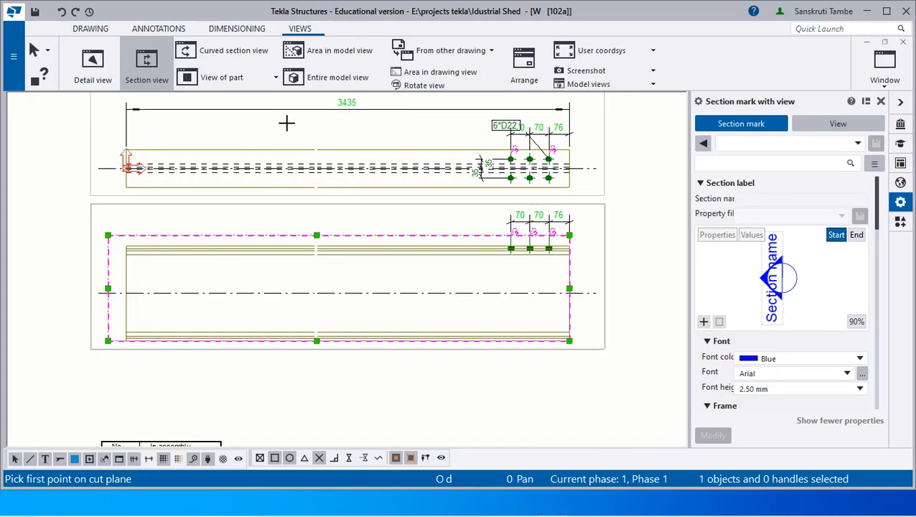
pyautogui.scroll(1, 285, 150)
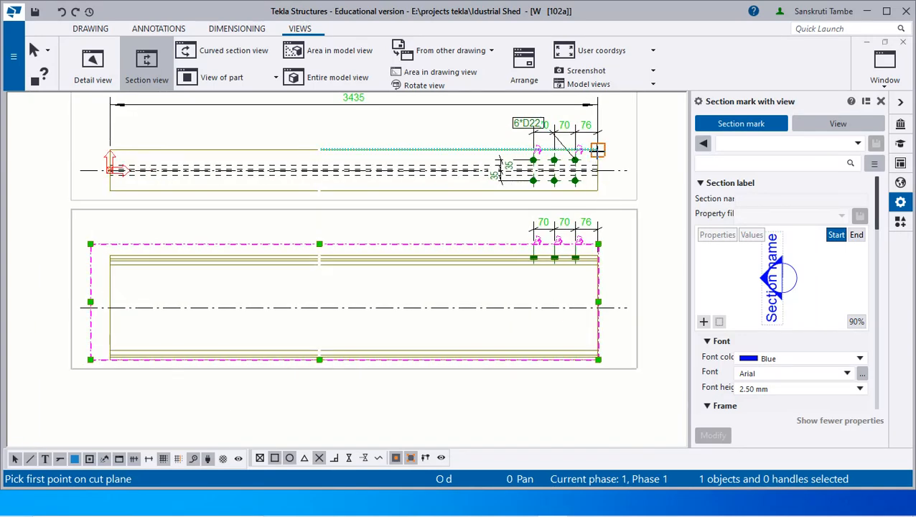
pyautogui.click(569, 150)
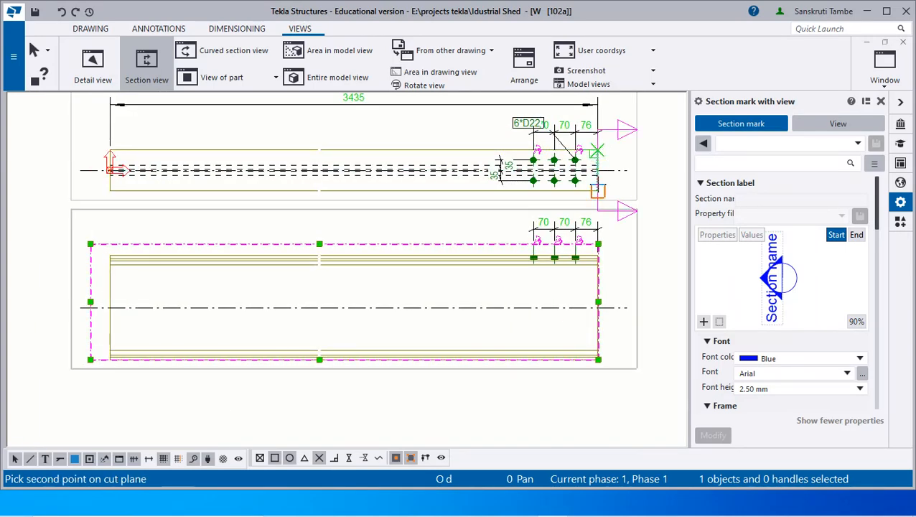
pyautogui.click(597, 191)
# Define the section's cut box around the end of the upper column view and place the section view beside its opposite end
pyautogui.scroll(3, 575, 200)
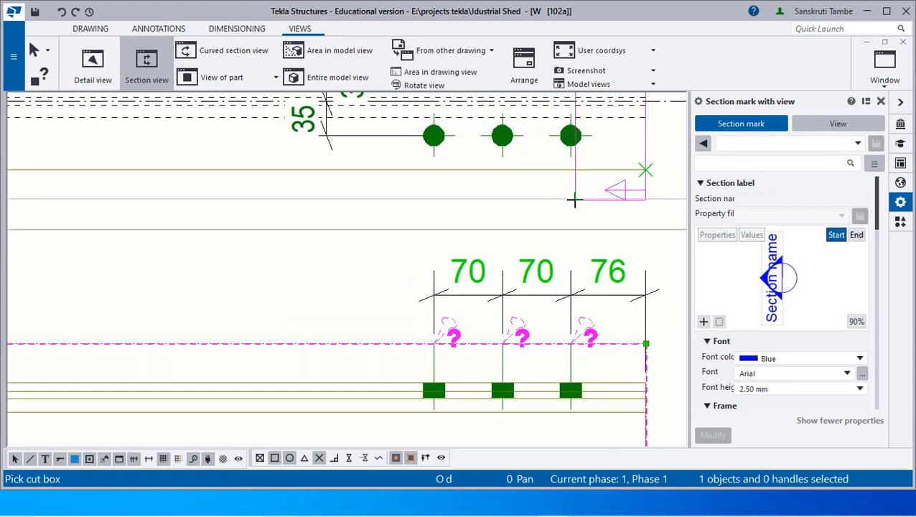
pyautogui.scroll(-6, 545, 194)
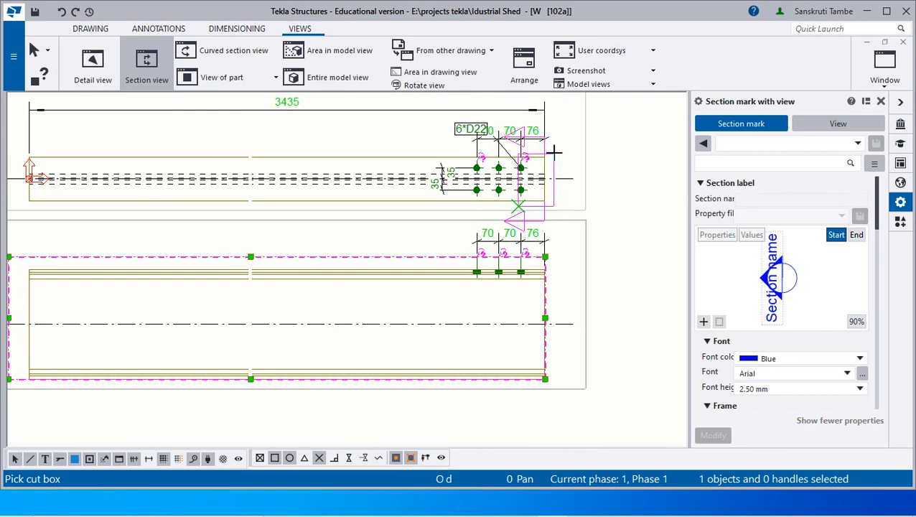
pyautogui.scroll(-1, 563, 151)
pyautogui.scroll(-3, 568, 151)
pyautogui.scroll(4, 419, 153)
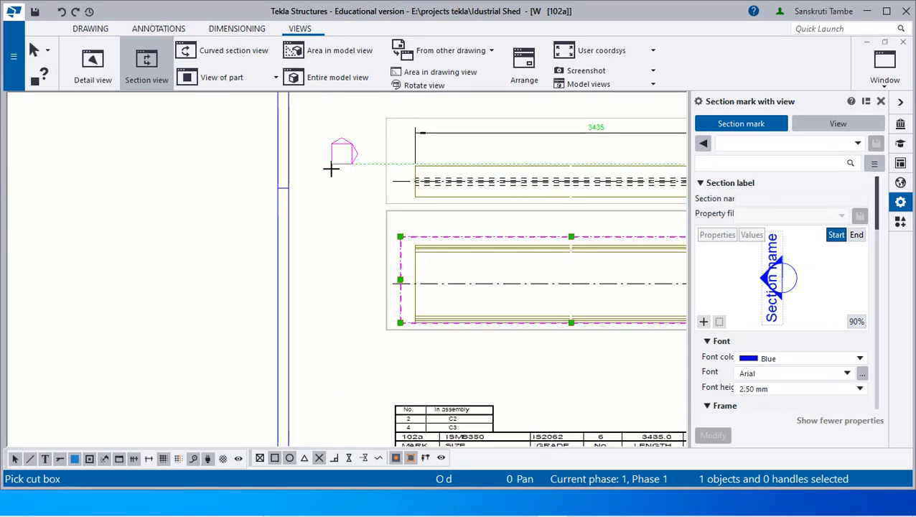
pyautogui.click(332, 167)
pyautogui.scroll(1, 340, 153)
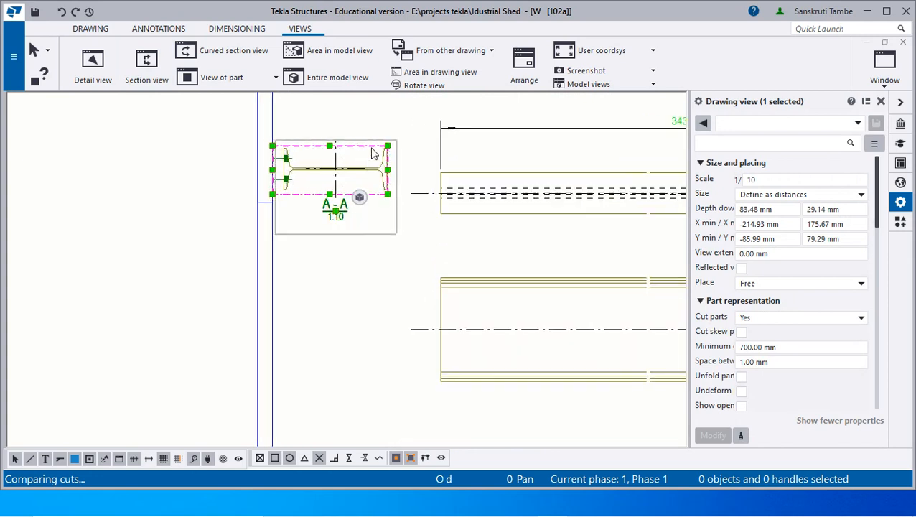
# Move section view A - A slightly away from the sheet border, toward the upper column view
pyautogui.click(339, 307)
pyautogui.scroll(2, 321, 149)
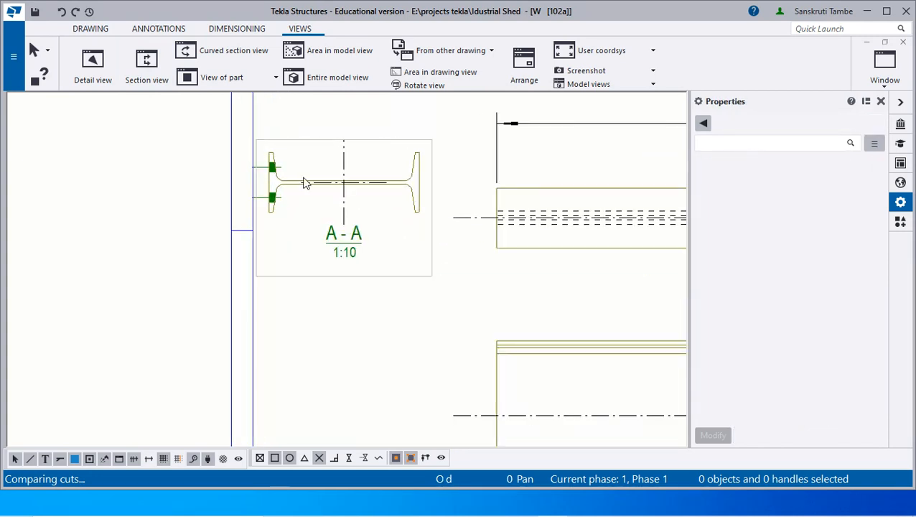
pyautogui.click(324, 142)
pyautogui.moveTo(336, 149)
pyautogui.mouseDown()
pyautogui.moveTo(354, 145)
pyautogui.moveTo(359, 168)
pyautogui.moveTo(360, 153)
pyautogui.moveTo(369, 159)
pyautogui.mouseUp()
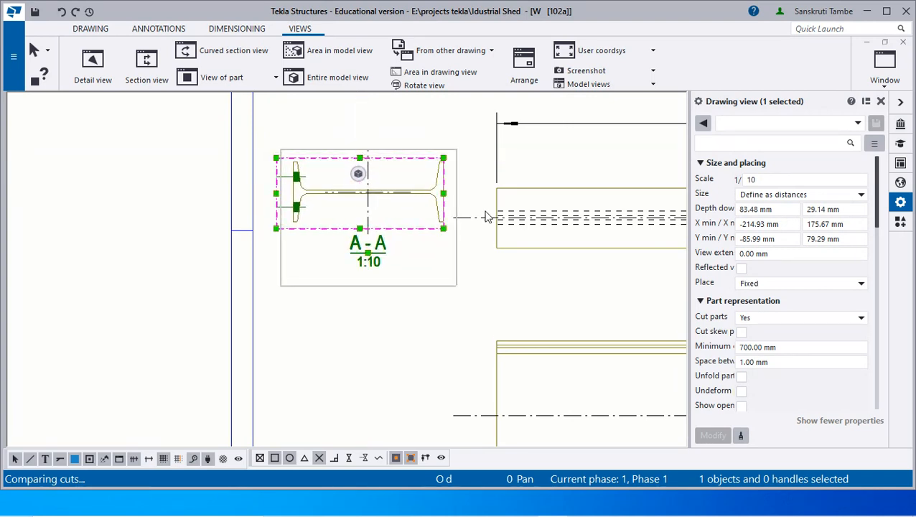
# Align section view A - A horizontally, using its profile's centre as base point and the upper column view's end centreline point as target
pyautogui.rightClick(403, 165)
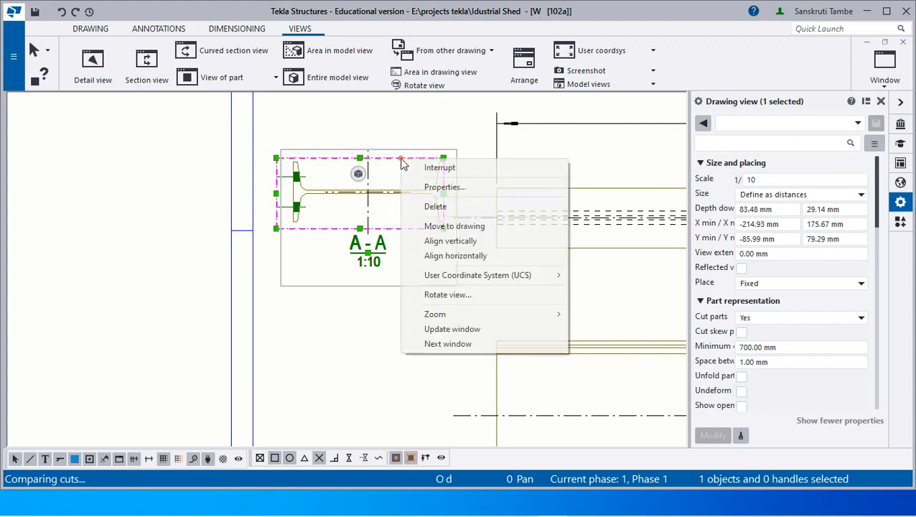
pyautogui.click(428, 256)
pyautogui.scroll(5, 368, 191)
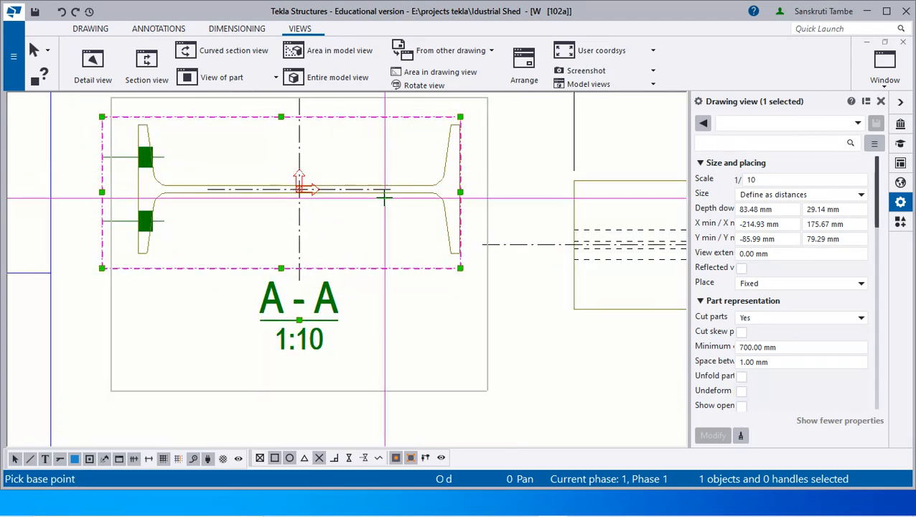
pyautogui.scroll(-3, 293, 199)
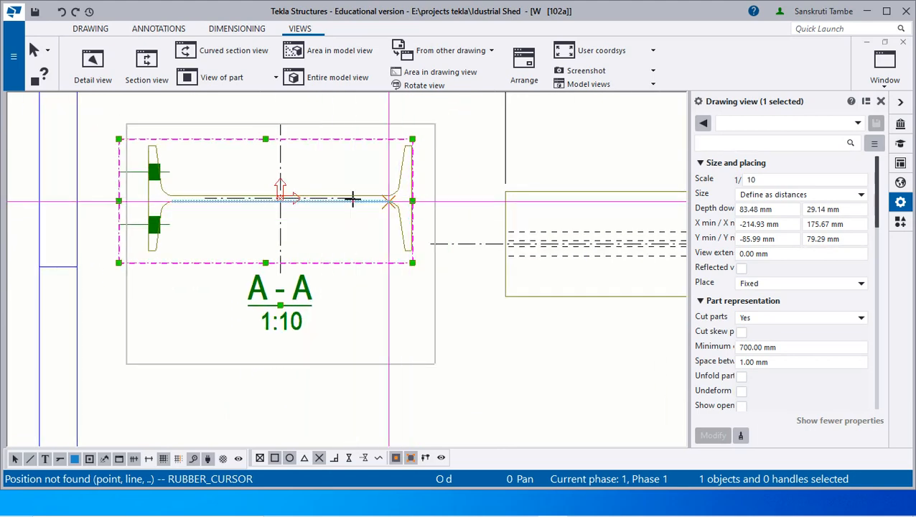
pyautogui.scroll(3, 343, 189)
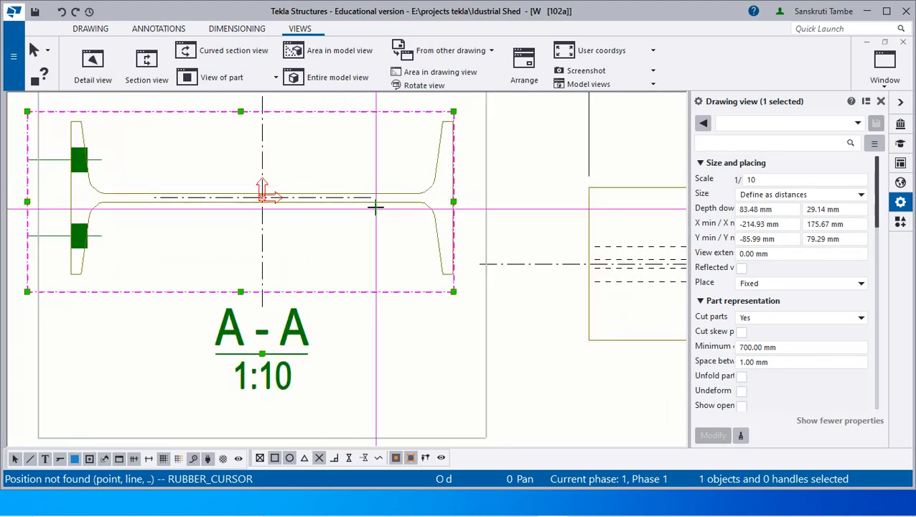
pyautogui.scroll(3, 369, 200)
pyautogui.scroll(-2, 156, 207)
pyautogui.scroll(3, 156, 207)
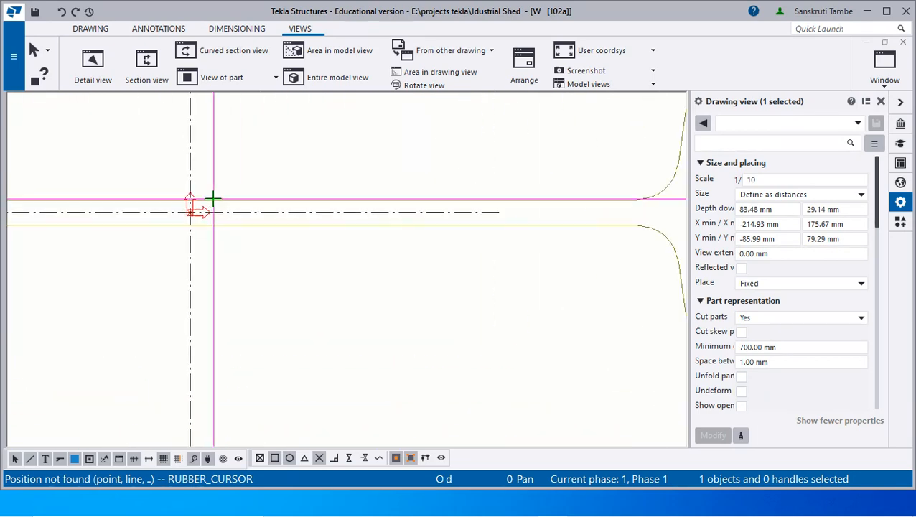
pyautogui.click(181, 216)
pyautogui.scroll(-7, 181, 194)
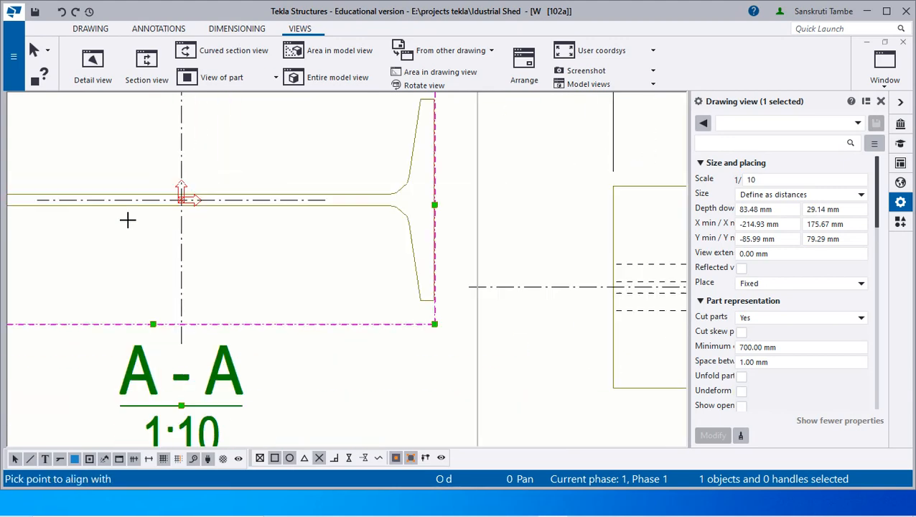
pyautogui.scroll(2, 564, 285)
pyautogui.scroll(2, 566, 283)
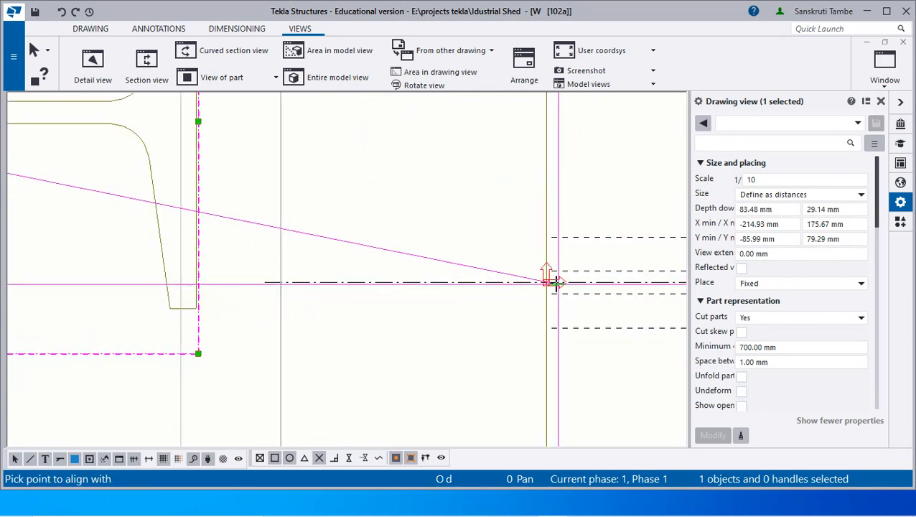
pyautogui.click(547, 282)
pyautogui.scroll(-4, 524, 246)
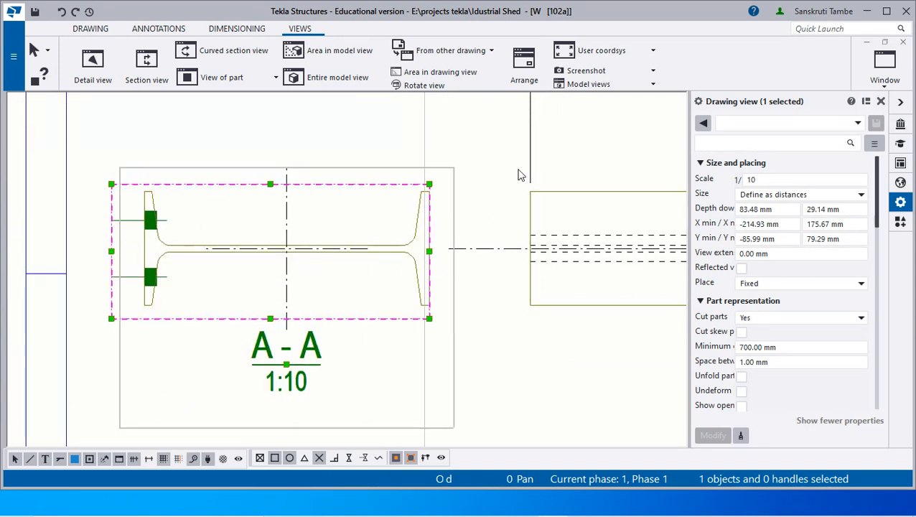
pyautogui.rightClick(493, 154)
pyautogui.click(507, 163)
pyautogui.scroll(-3, 451, 210)
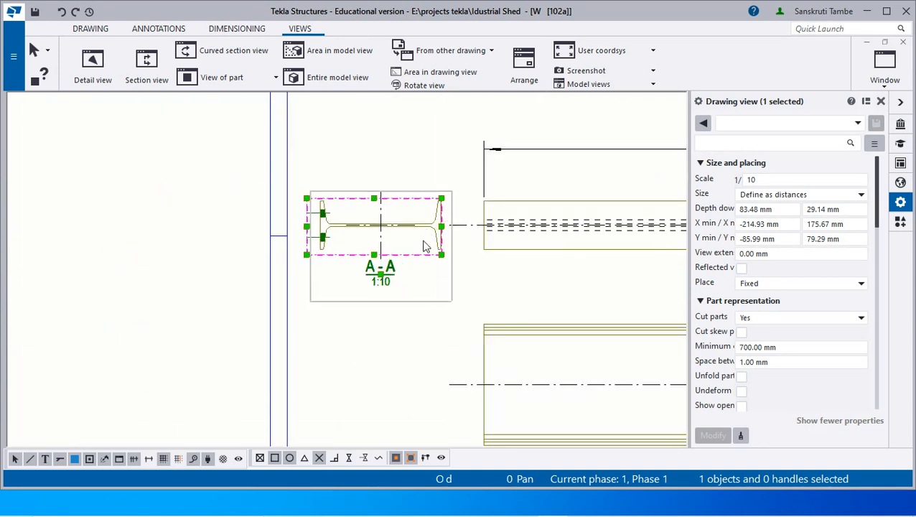
# Open the view properties of section A - A and accept them without edits
pyautogui.click(408, 288)
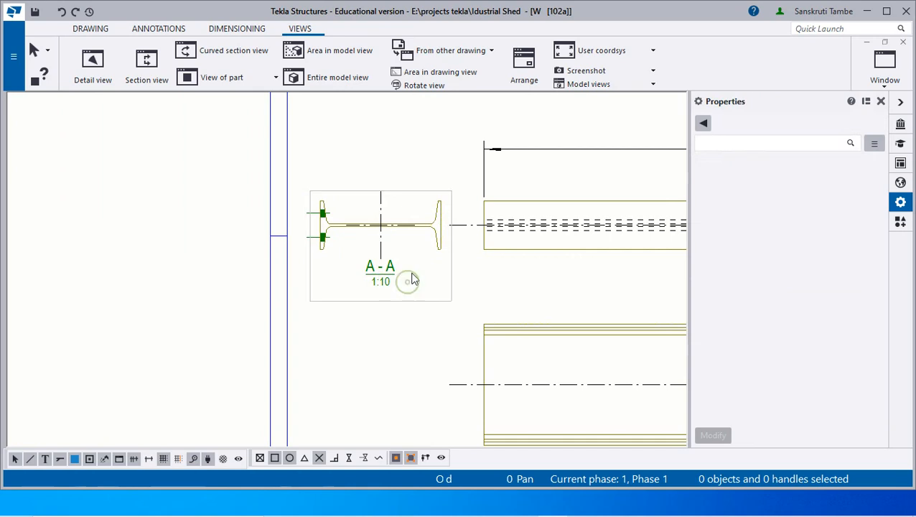
pyautogui.click(448, 262)
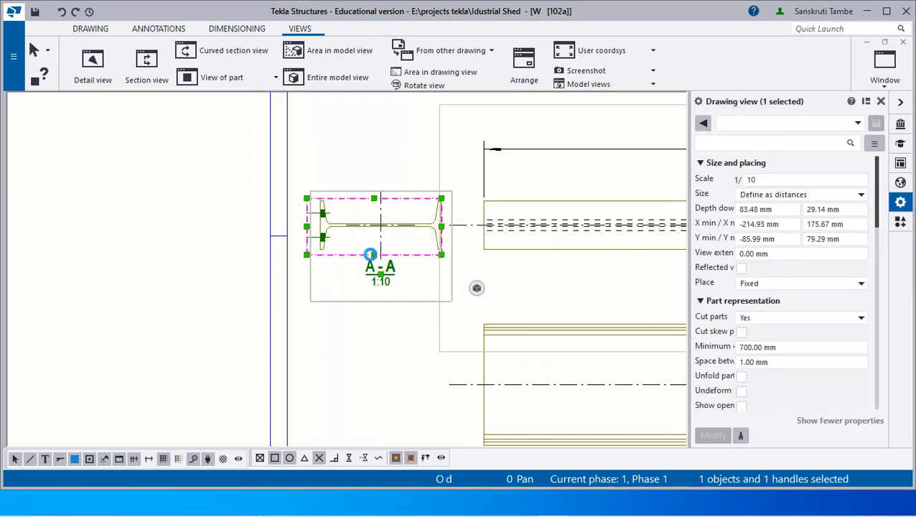
pyautogui.doubleClick(369, 255)
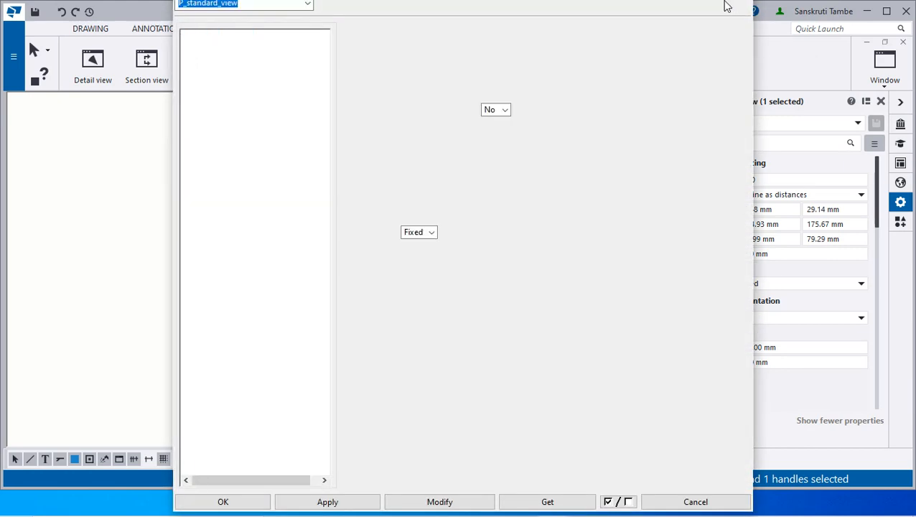
pyautogui.click(222, 500)
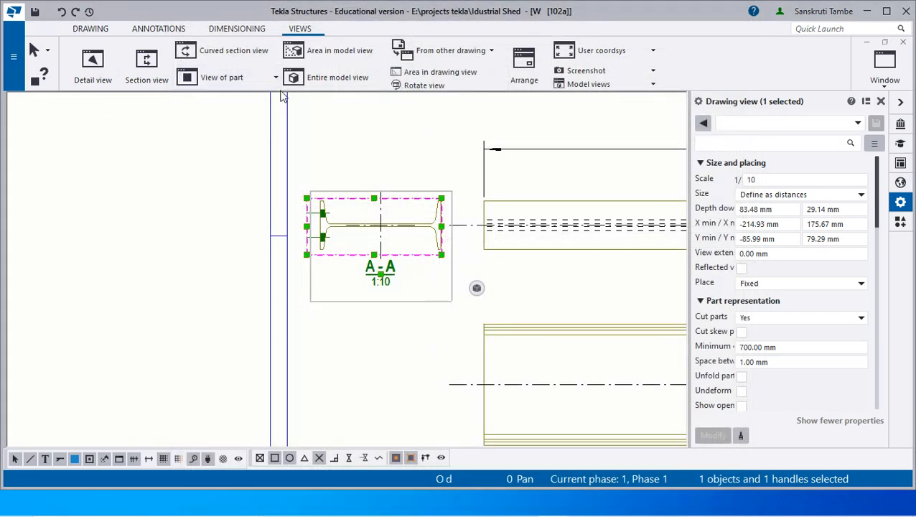
# Add a vertical dimension chain in section A - A from flange edge through both bolt centres to the opposite flange edge, placed outside the bolted flange
pyautogui.click(239, 31)
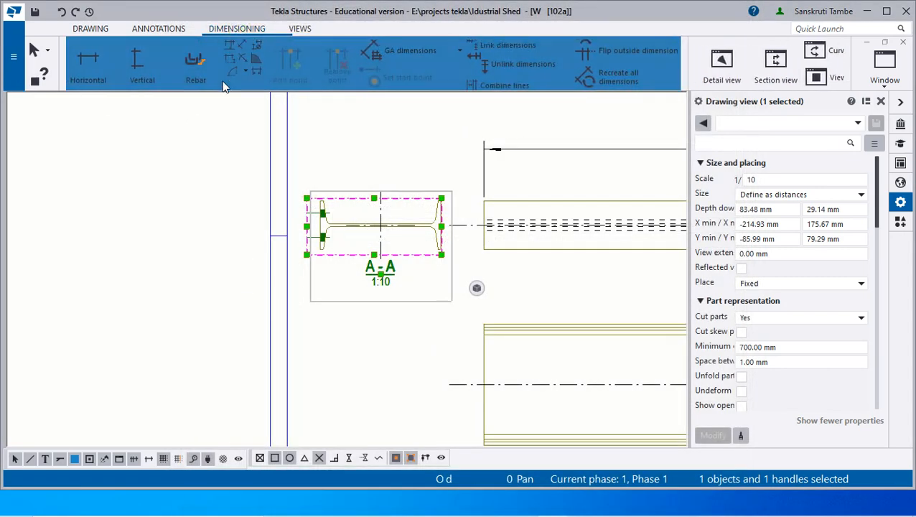
pyautogui.click(141, 63)
pyautogui.scroll(5, 302, 199)
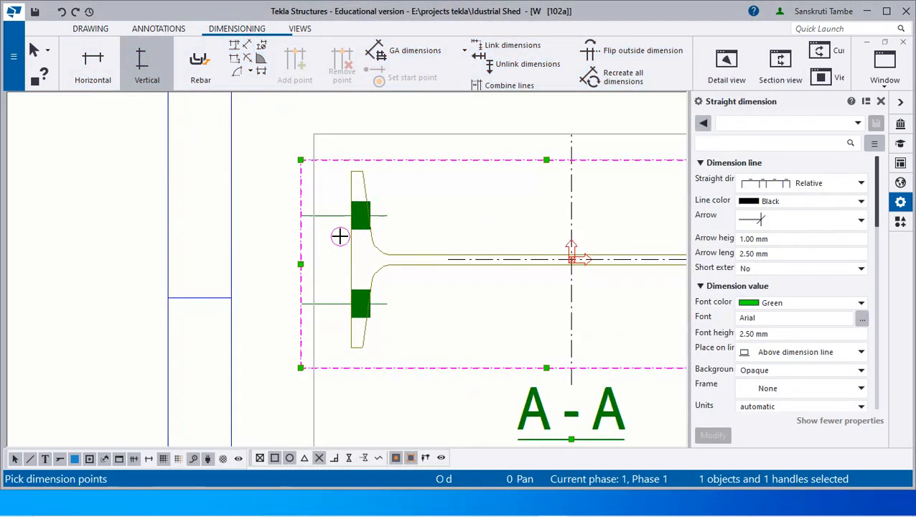
pyautogui.click(351, 171)
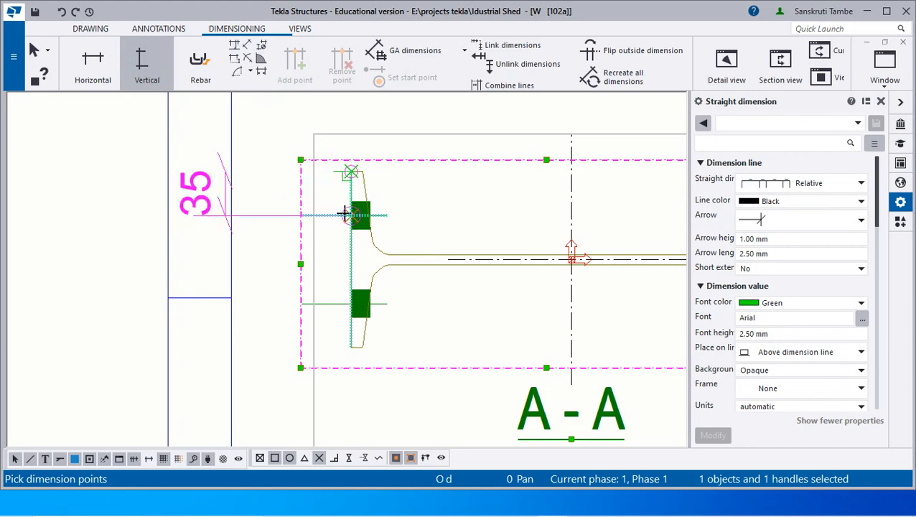
pyautogui.click(351, 214)
pyautogui.scroll(-2, 338, 215)
pyautogui.scroll(5, 348, 260)
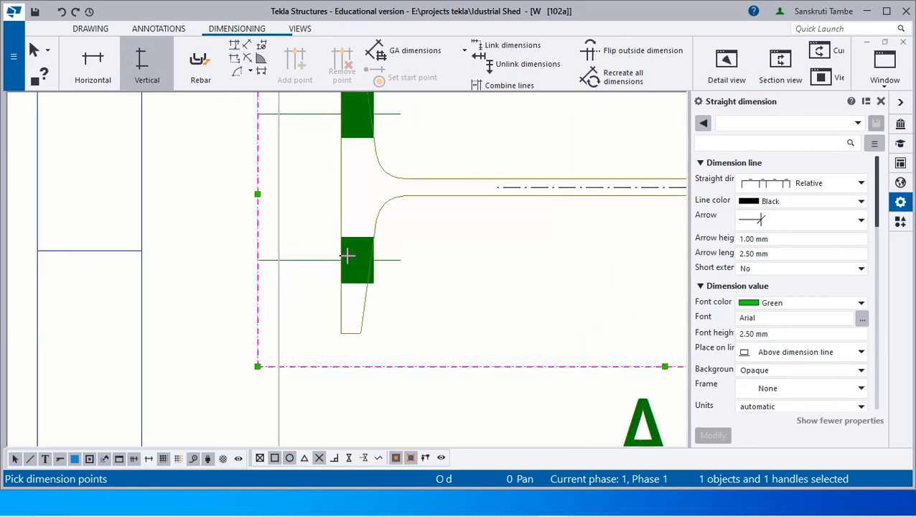
pyautogui.click(342, 260)
pyautogui.scroll(-3, 350, 215)
pyautogui.scroll(5, 347, 287)
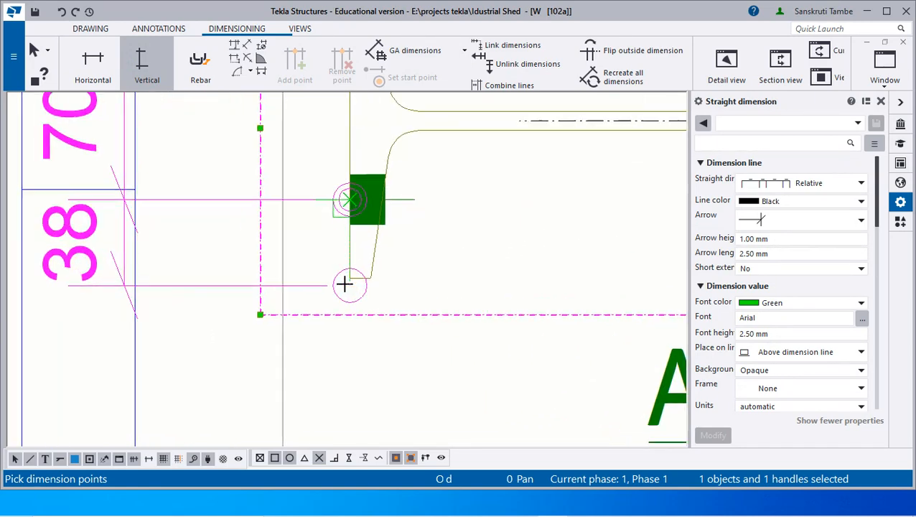
pyautogui.click(352, 275)
pyautogui.scroll(-3, 380, 272)
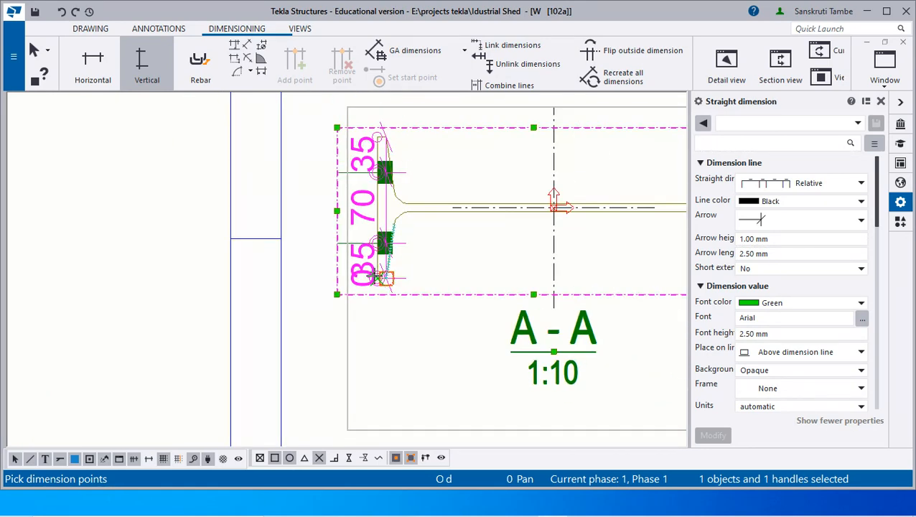
pyautogui.middleClick(324, 260)
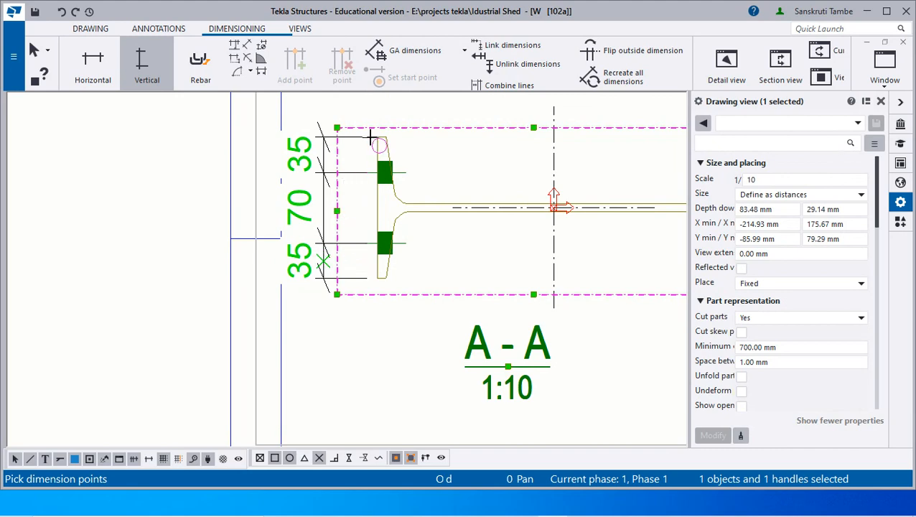
pyautogui.rightClick(342, 95)
pyautogui.click(366, 106)
pyautogui.scroll(-3, 353, 227)
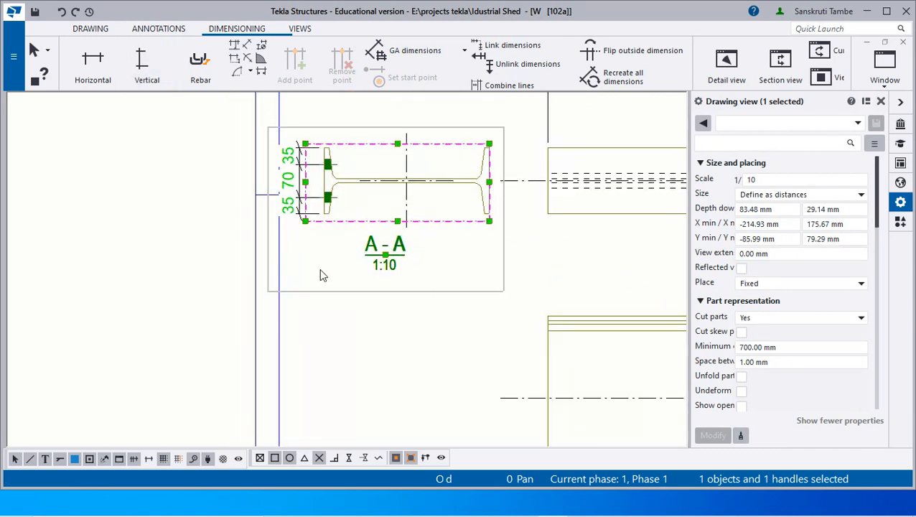
pyautogui.click(415, 303)
# Check the dimensioned section A - A and its section marks against both column views on the sheet
pyautogui.scroll(1, 374, 177)
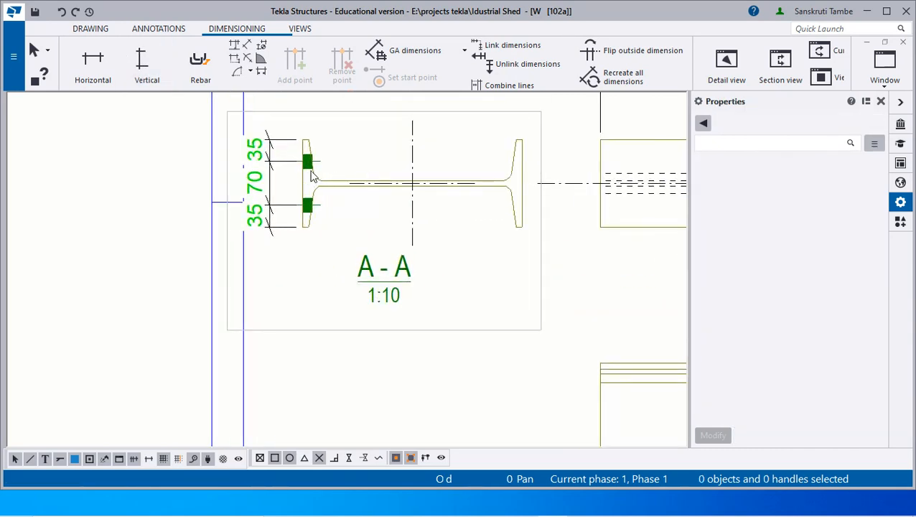
pyautogui.scroll(-1, 311, 176)
pyautogui.scroll(1, 429, 184)
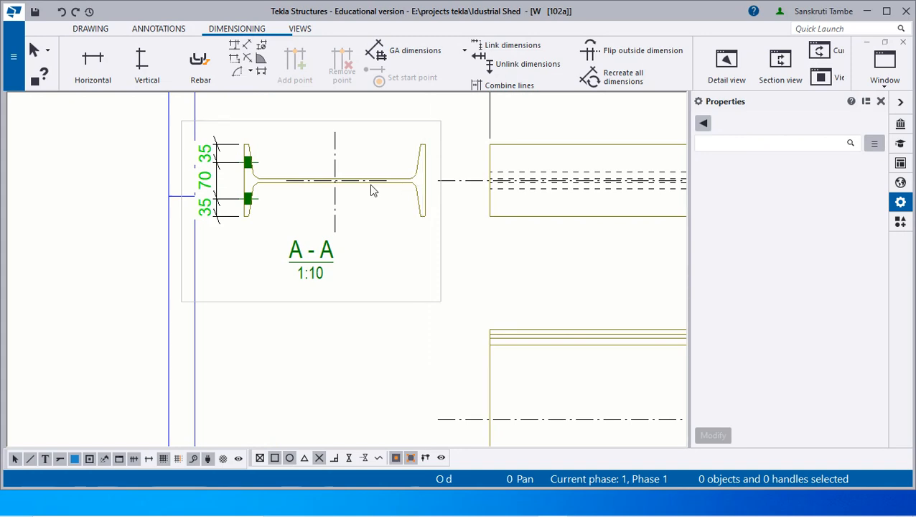
pyautogui.scroll(-2, 372, 190)
pyautogui.scroll(1, 573, 217)
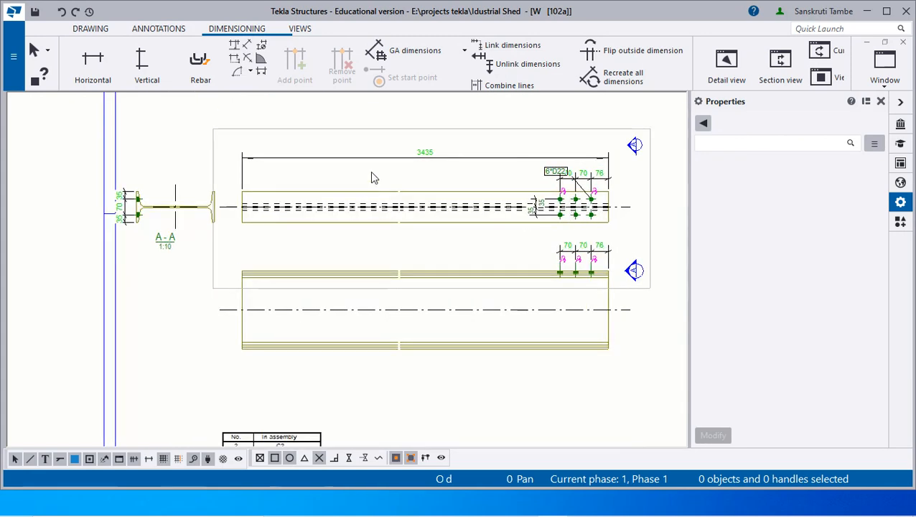
# Add a part mark to the column in the upper view using applied mark properties, and place its text just below the lower edge
pyautogui.scroll(-1, 501, 189)
pyautogui.scroll(1, 435, 229)
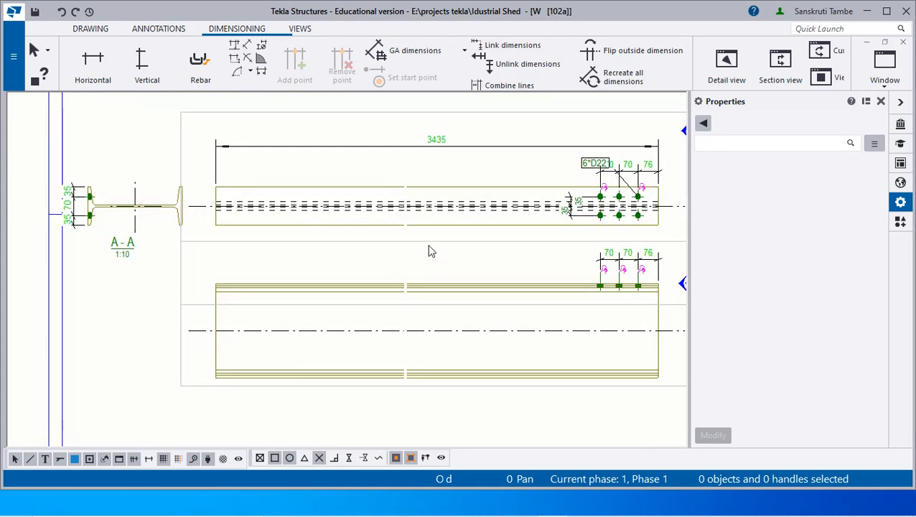
pyautogui.click(429, 229)
pyautogui.rightClick(428, 224)
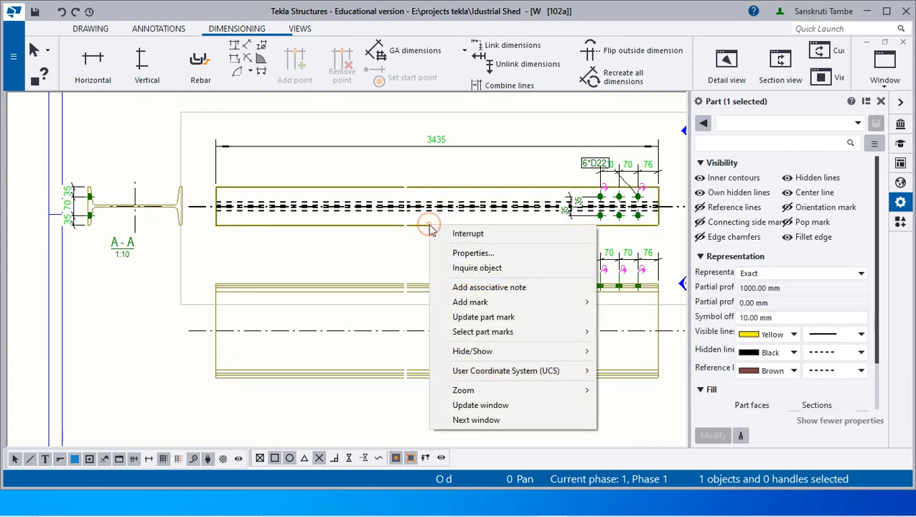
pyautogui.moveTo(575, 302)
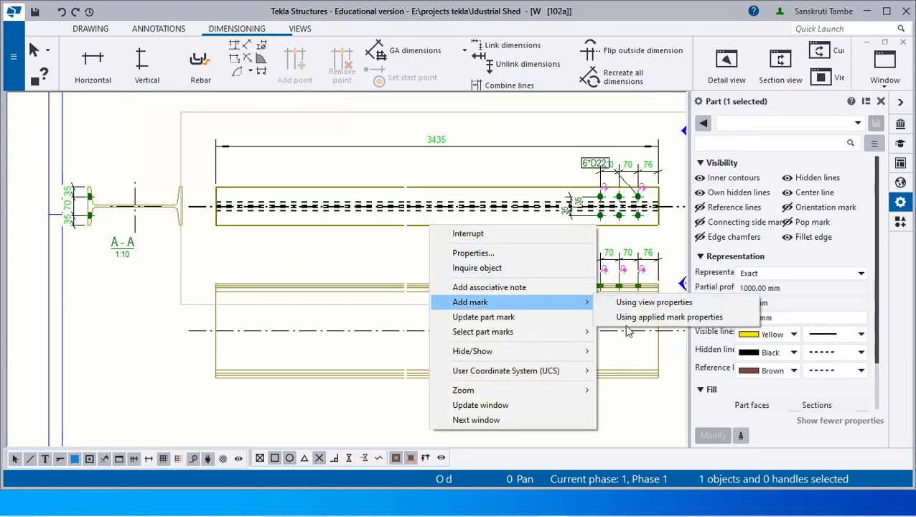
pyautogui.click(626, 320)
pyautogui.scroll(3, 324, 255)
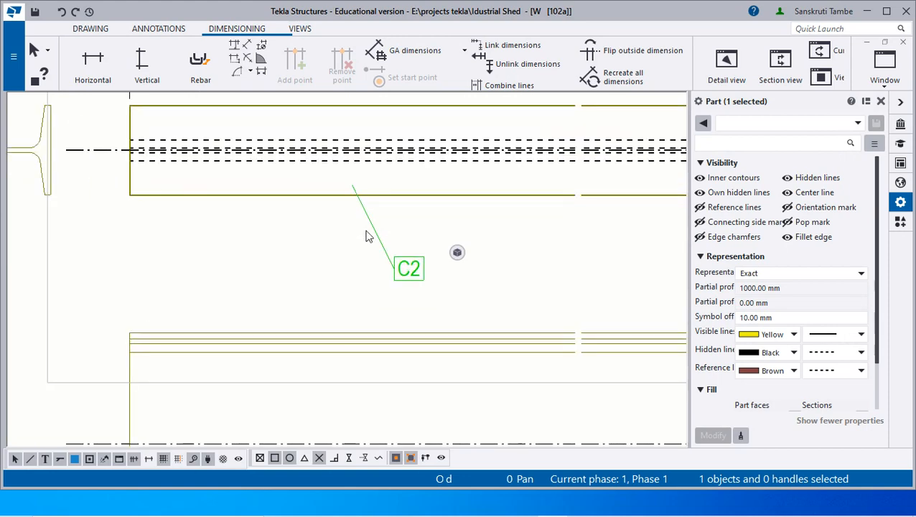
pyautogui.moveTo(411, 262); pyautogui.dragTo(442, 205)
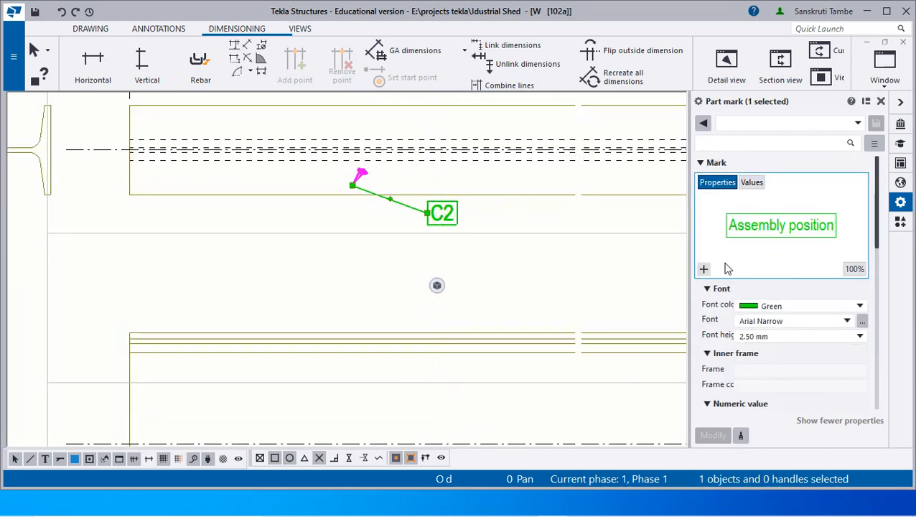
# Add the Profile element after Assembly position in the column's part mark and apply the modification
pyautogui.click(703, 269)
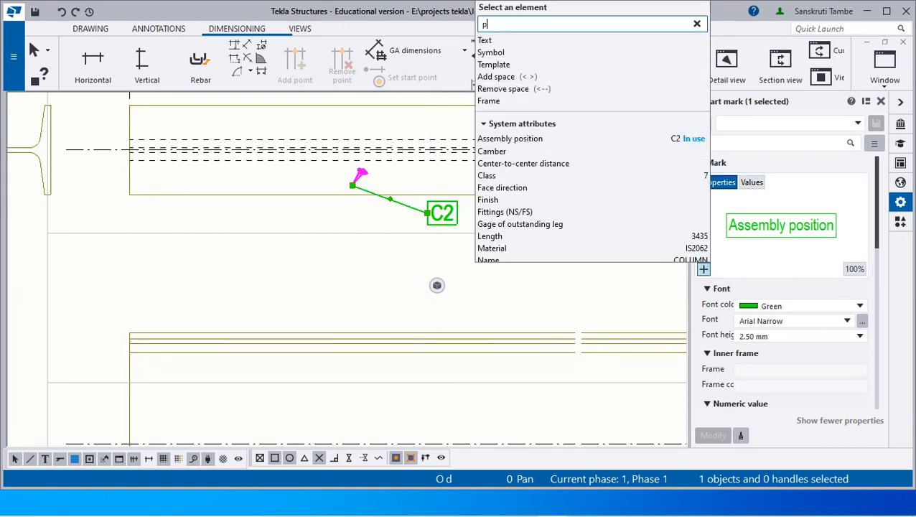
pyautogui.write('o')
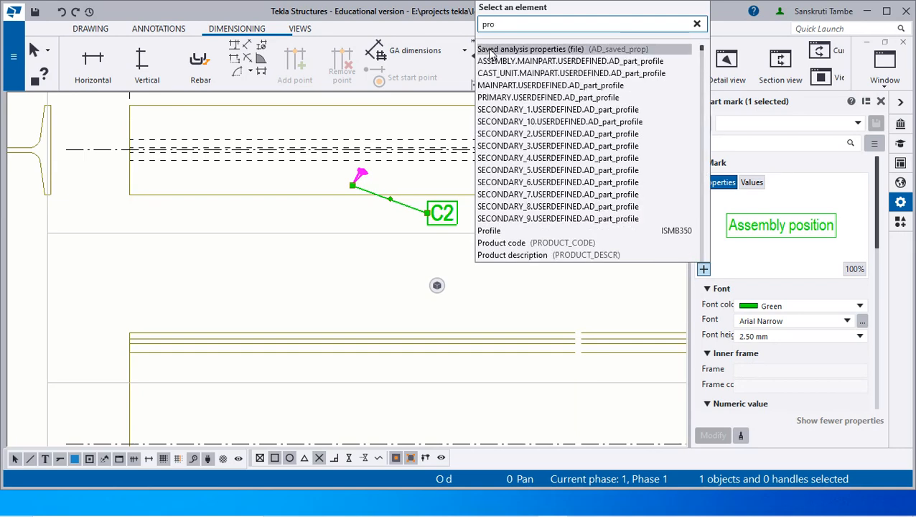
pyautogui.write('file')
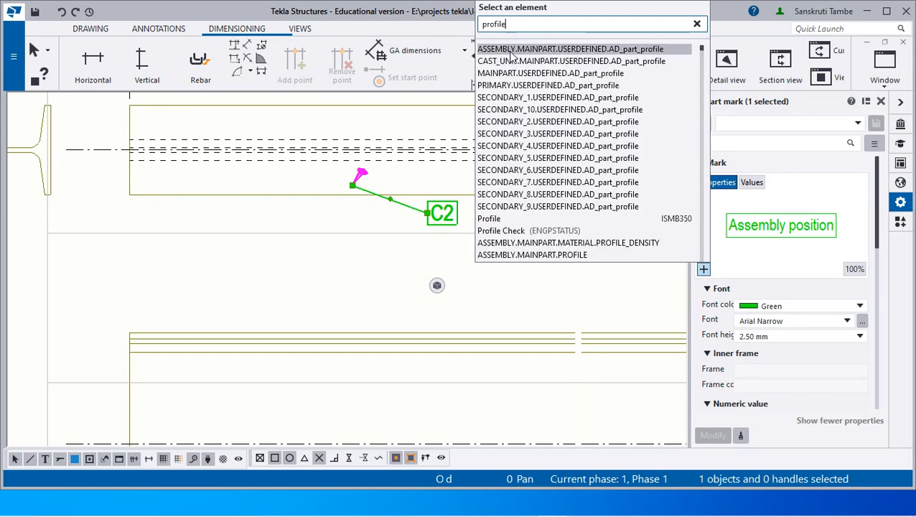
pyautogui.doubleClick(515, 48)
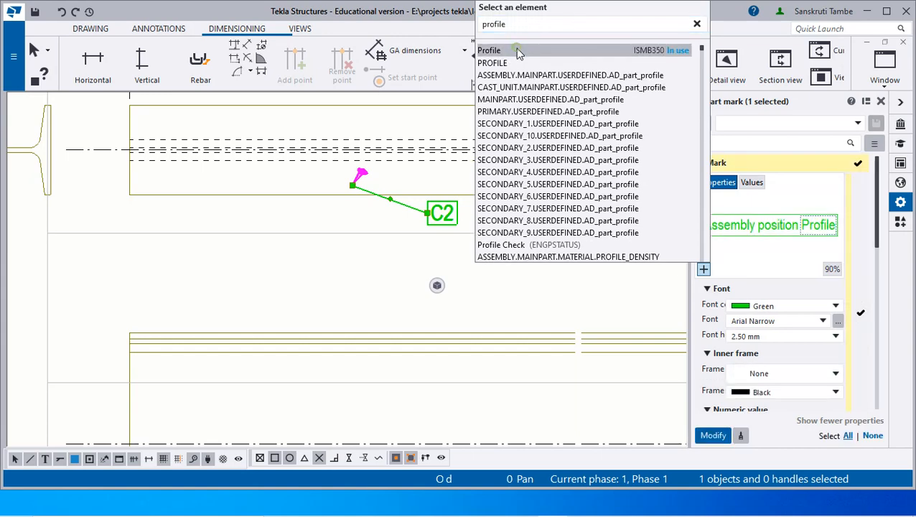
pyautogui.click(725, 438)
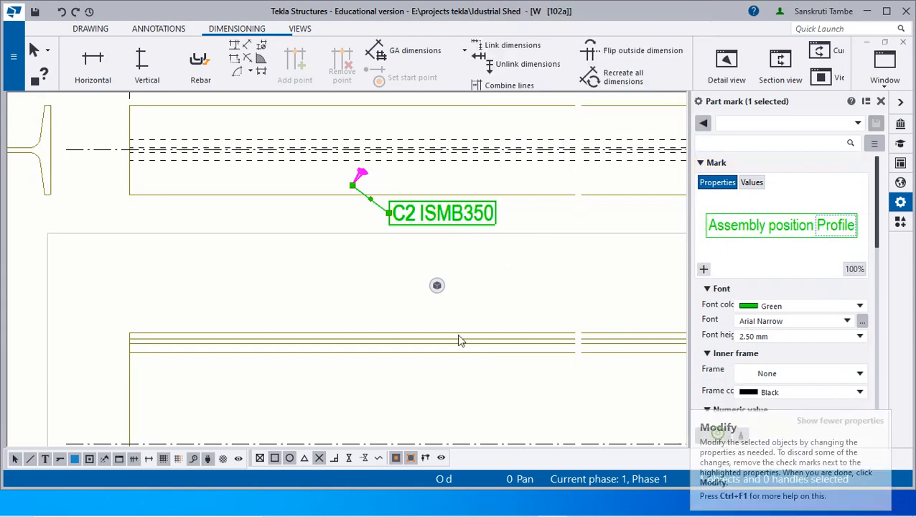
pyautogui.scroll(-2, 248, 265)
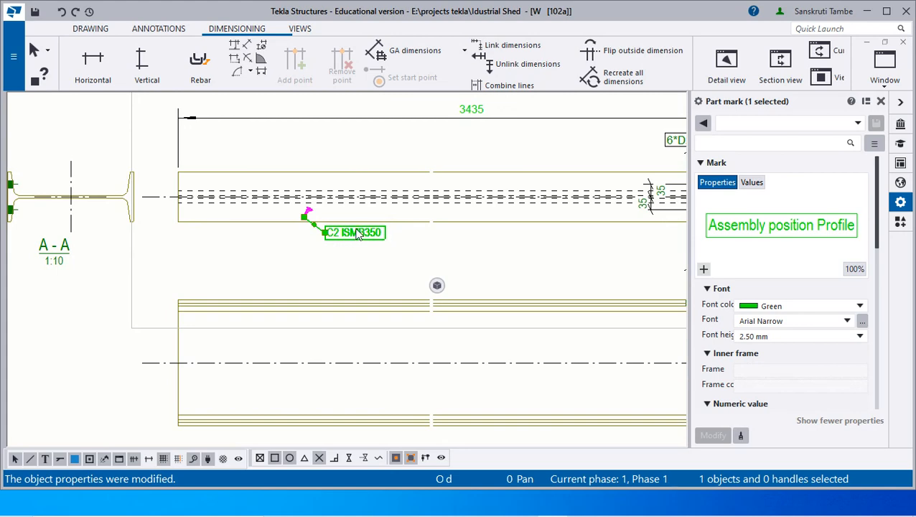
pyautogui.scroll(-2, 351, 258)
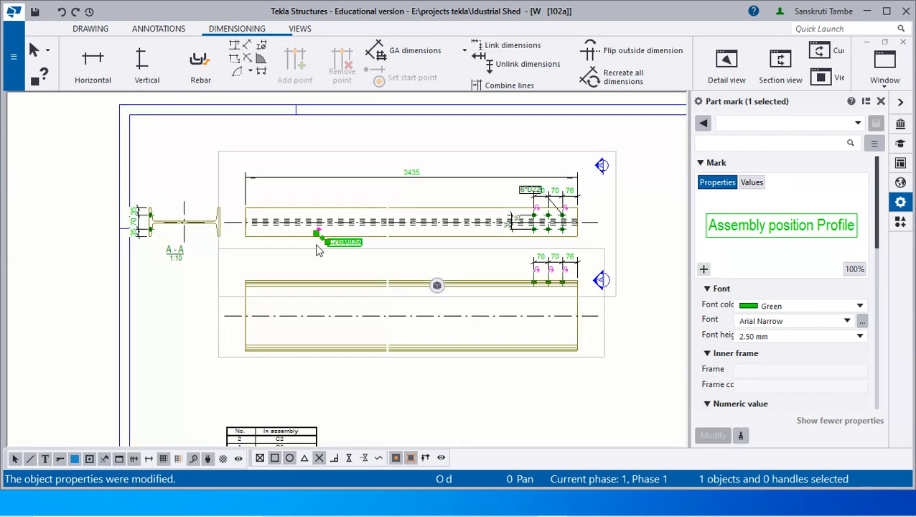
pyautogui.click(512, 370)
pyautogui.scroll(-2, 611, 253)
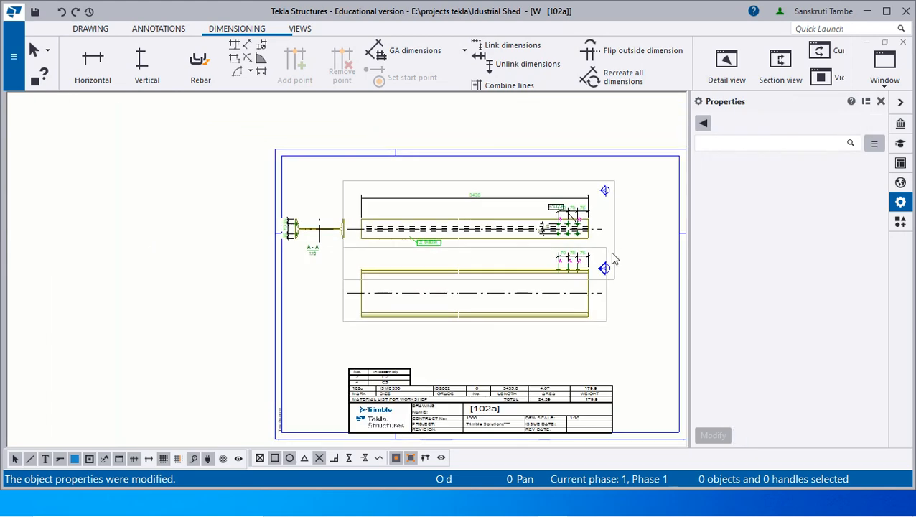
# Set the user coordinate system by two points at the upper column view's bolted end, from its upper corner to its lower corner
pyautogui.scroll(4, 601, 227)
pyautogui.click(608, 149)
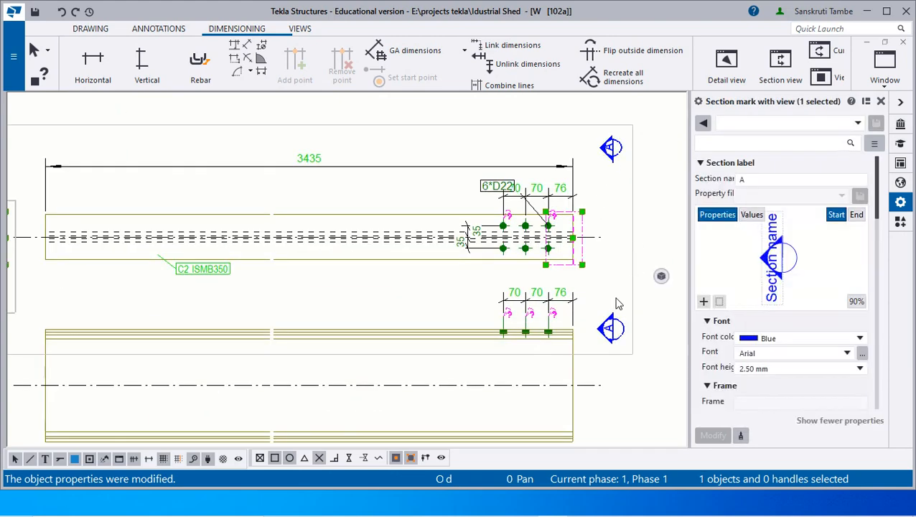
pyautogui.scroll(2, 612, 310)
pyautogui.scroll(-3, 579, 189)
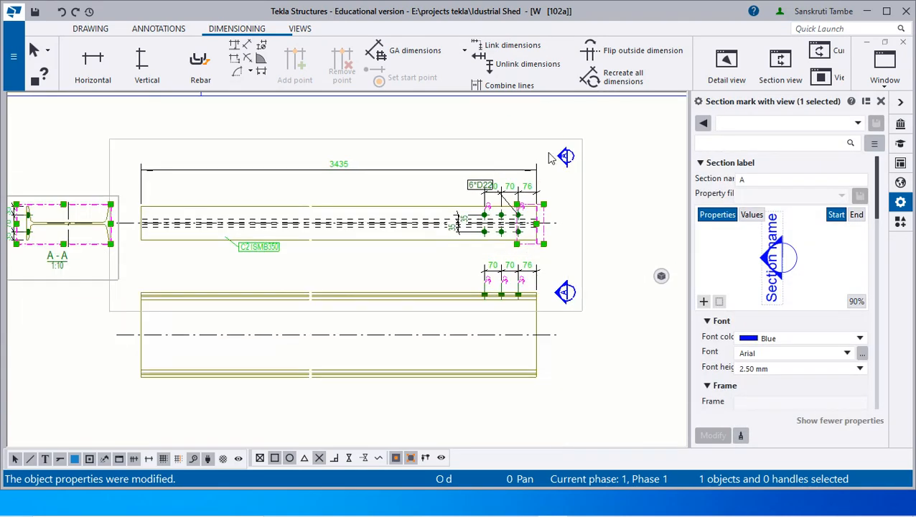
pyautogui.rightClick(566, 156)
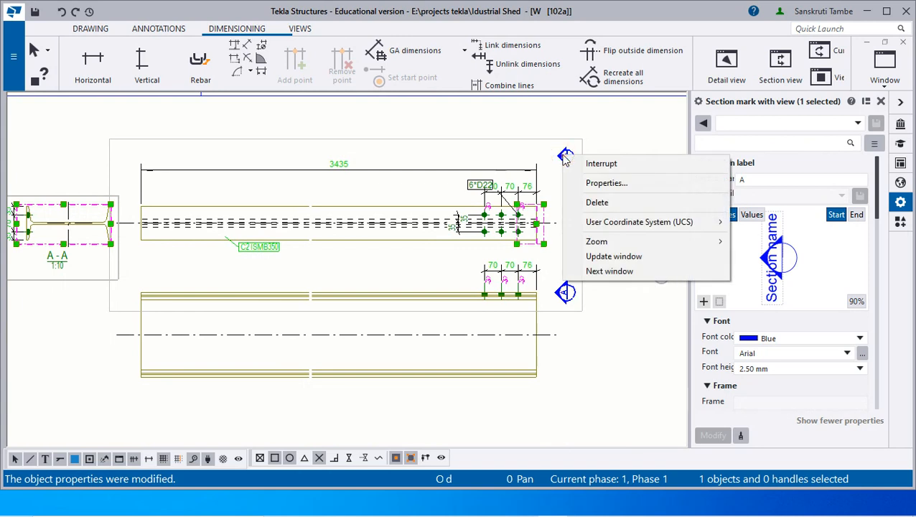
pyautogui.moveTo(681, 223)
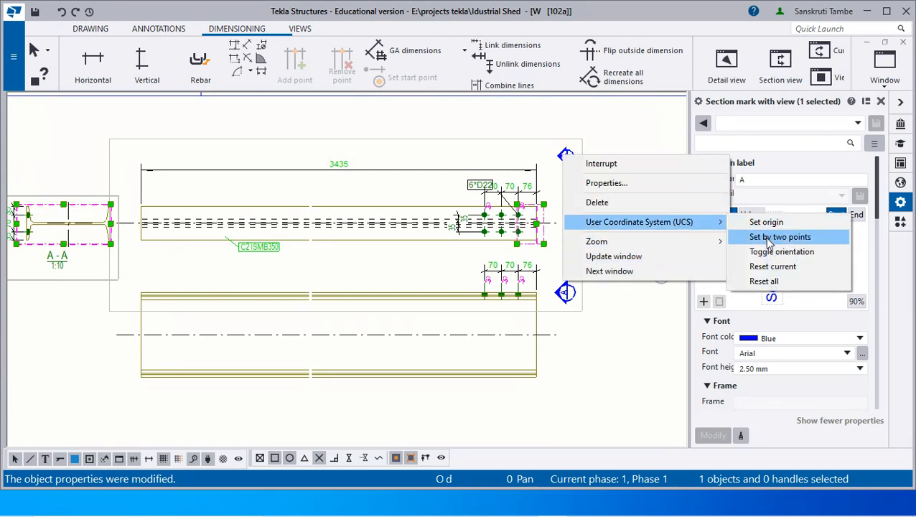
pyautogui.click(769, 239)
pyautogui.scroll(2, 544, 144)
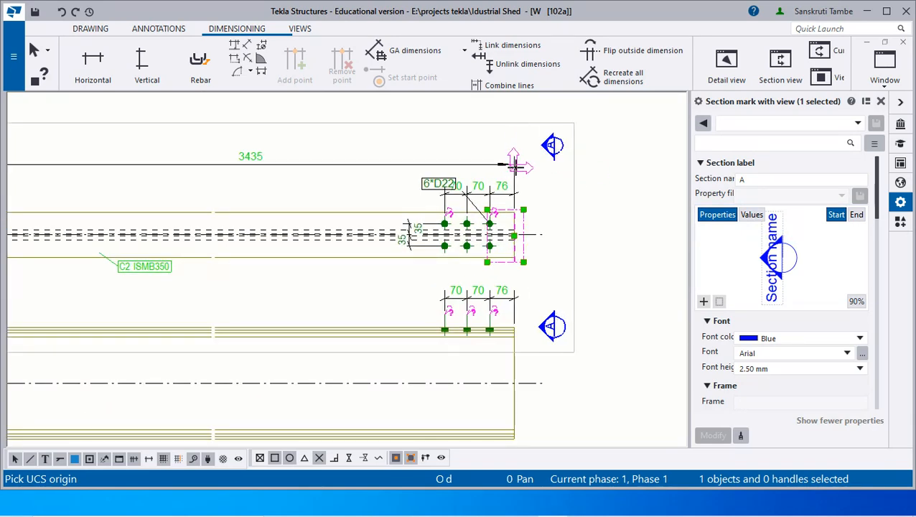
pyautogui.scroll(2, 515, 166)
pyautogui.click(512, 217)
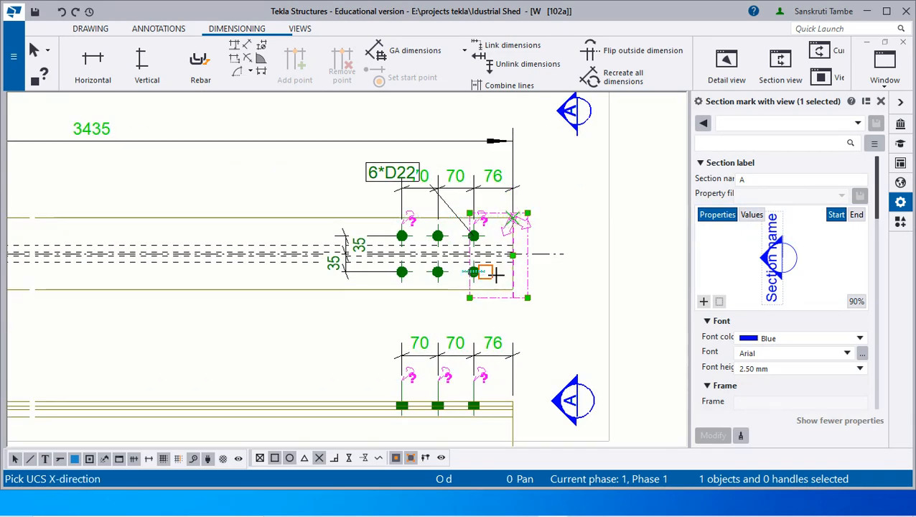
pyautogui.click(513, 290)
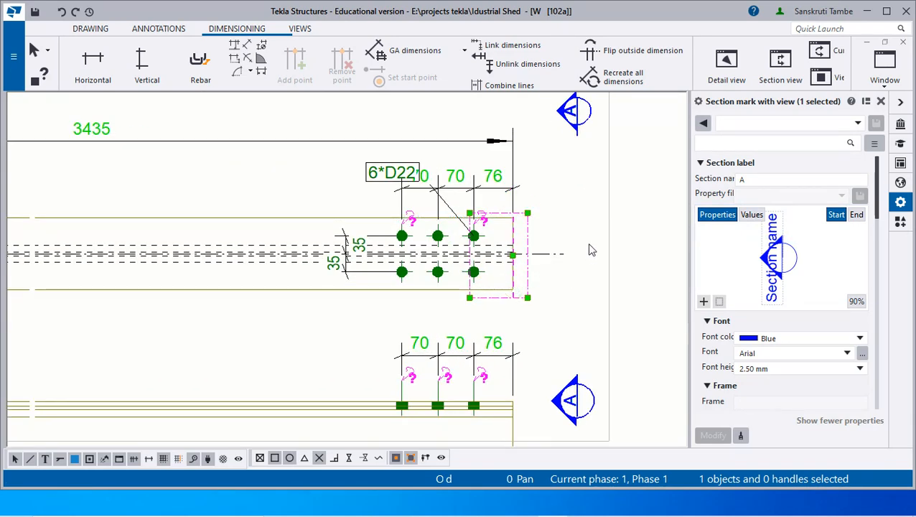
pyautogui.scroll(-3, 589, 249)
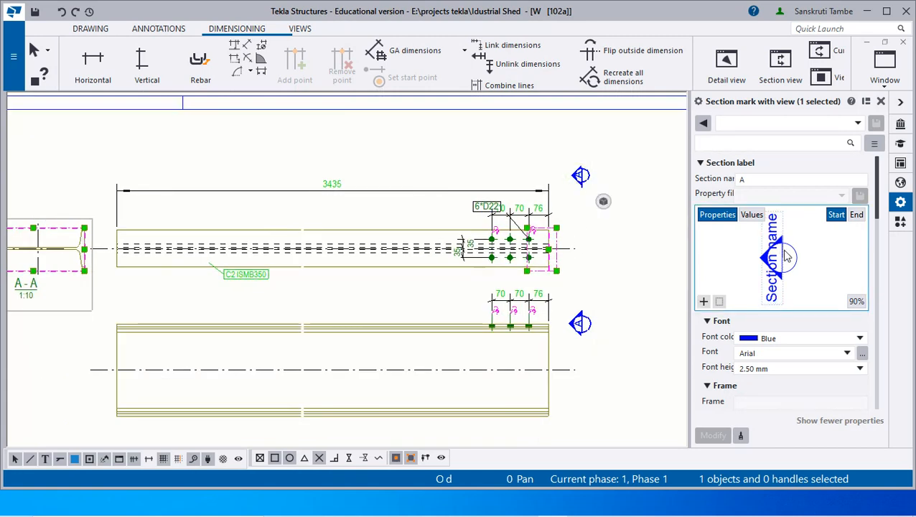
# Examine the font, frame and text placement properties of section mark A and compare both section marks beside the column views
pyautogui.scroll(-3, 766, 313)
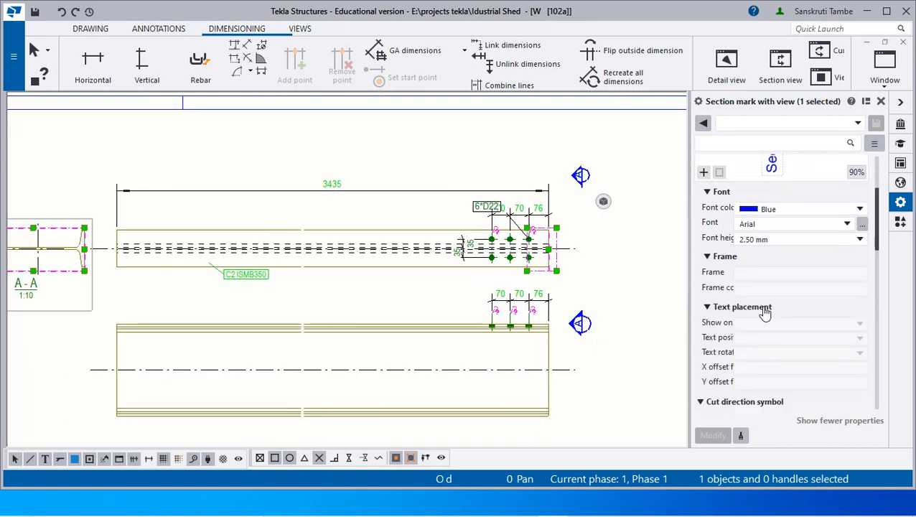
pyautogui.click(776, 224)
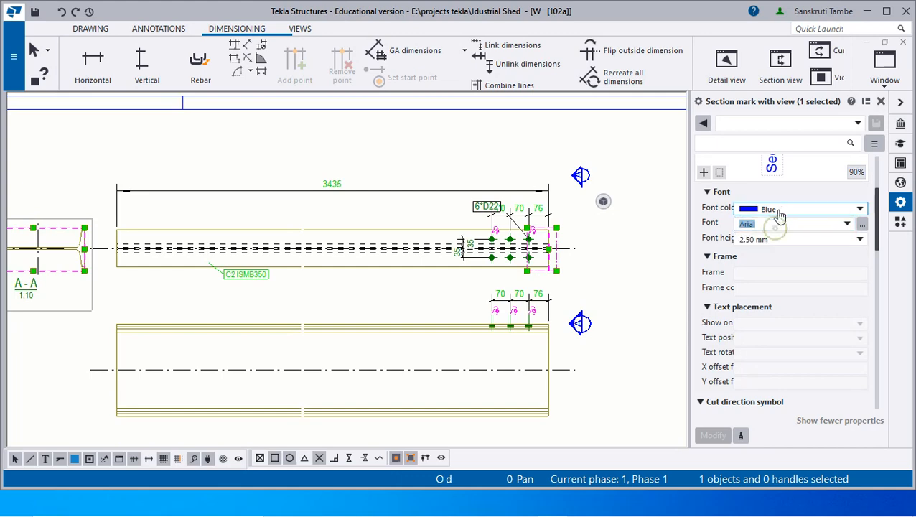
pyautogui.scroll(2, 789, 221)
pyautogui.scroll(1, 789, 221)
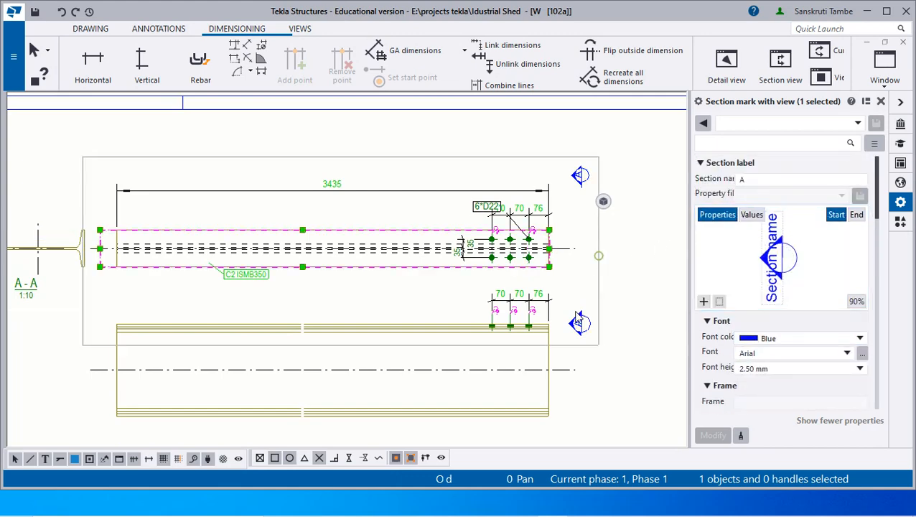
pyautogui.click(582, 325)
pyautogui.click(579, 320)
pyautogui.click(600, 331)
pyautogui.click(579, 181)
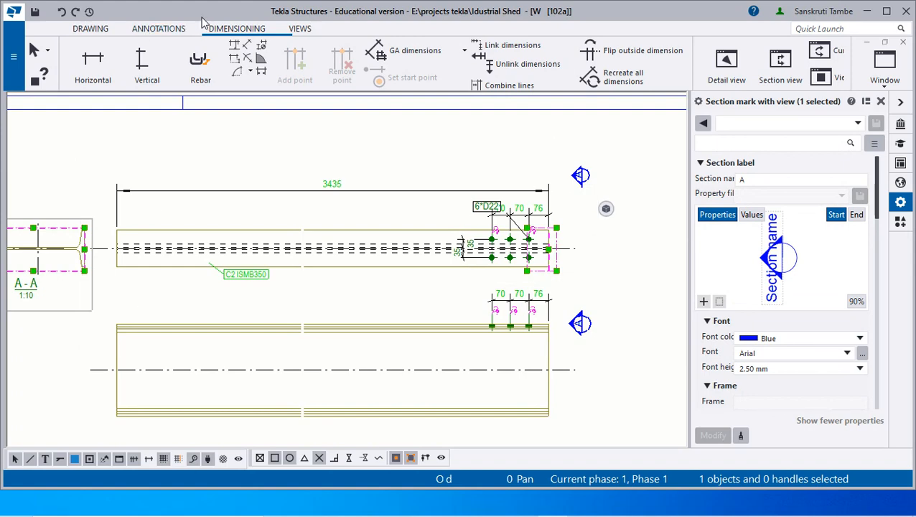
pyautogui.click(99, 28)
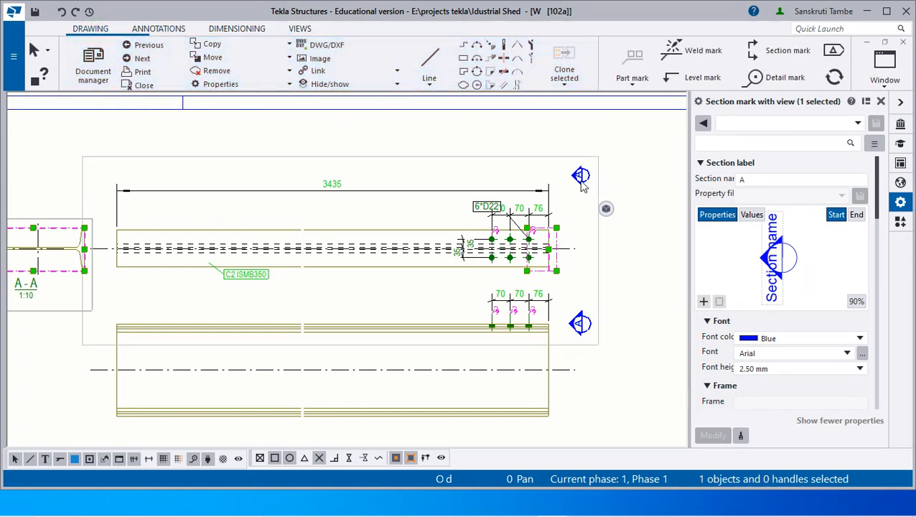
pyautogui.rightClick(583, 184)
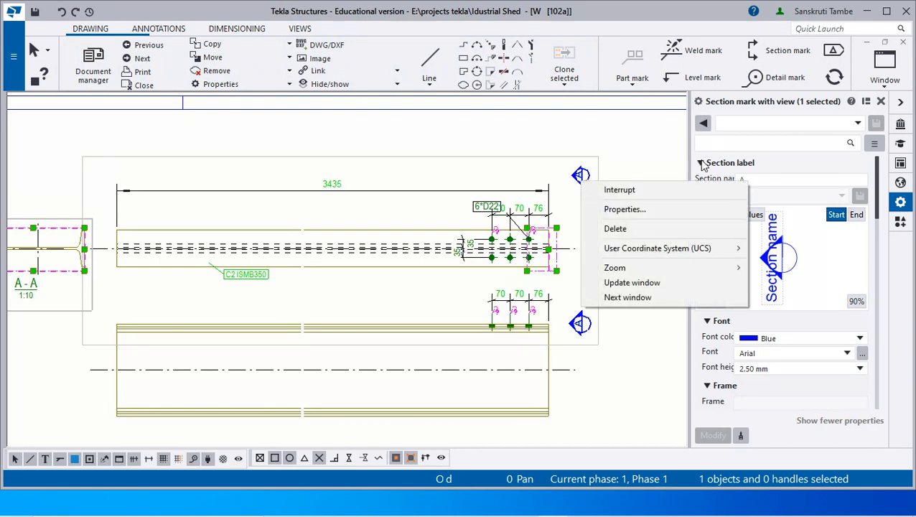
pyautogui.click(673, 210)
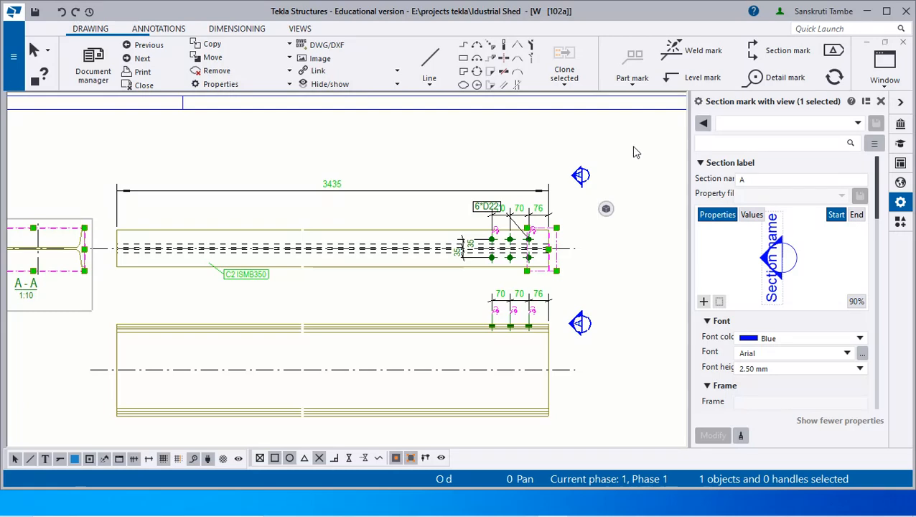
pyautogui.rightClick(581, 175)
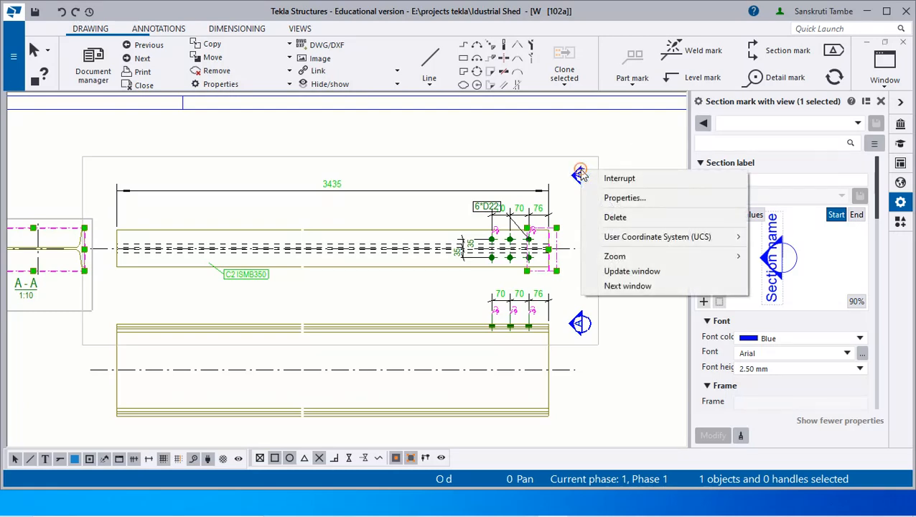
pyautogui.moveTo(668, 244)
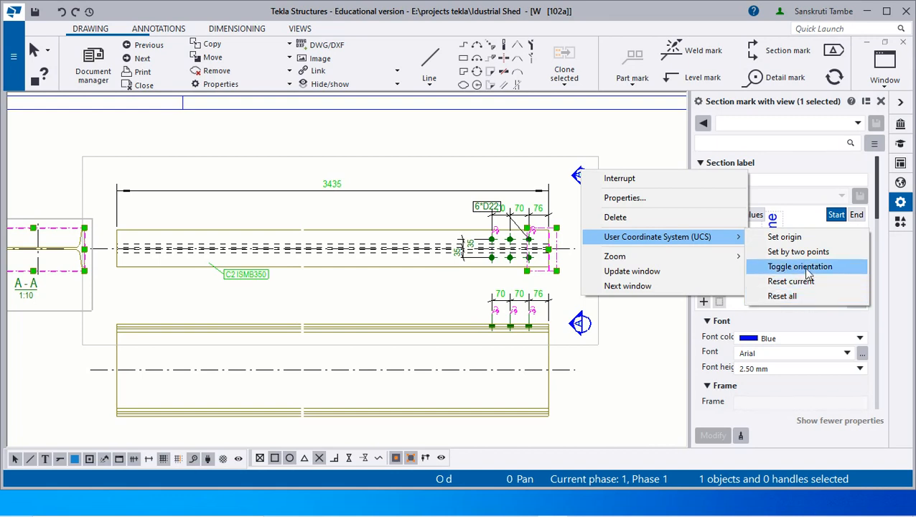
pyautogui.click(660, 318)
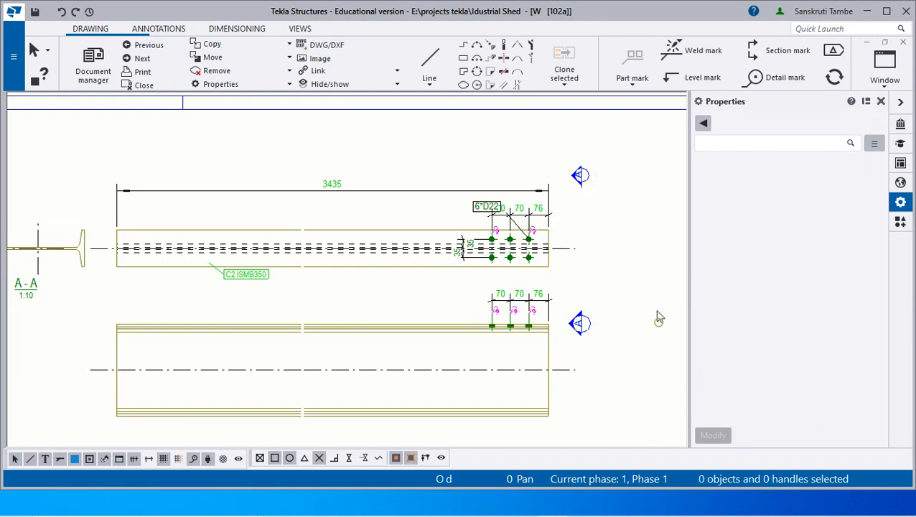
# Set section mark A's start and end cut direction symbols to the half-filled triangle and apply the modification
pyautogui.click(581, 175)
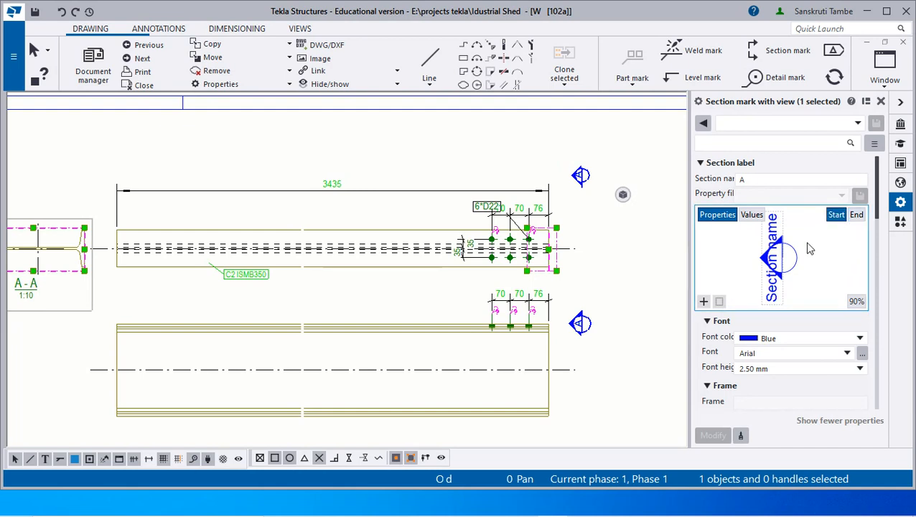
pyautogui.scroll(-10, 791, 303)
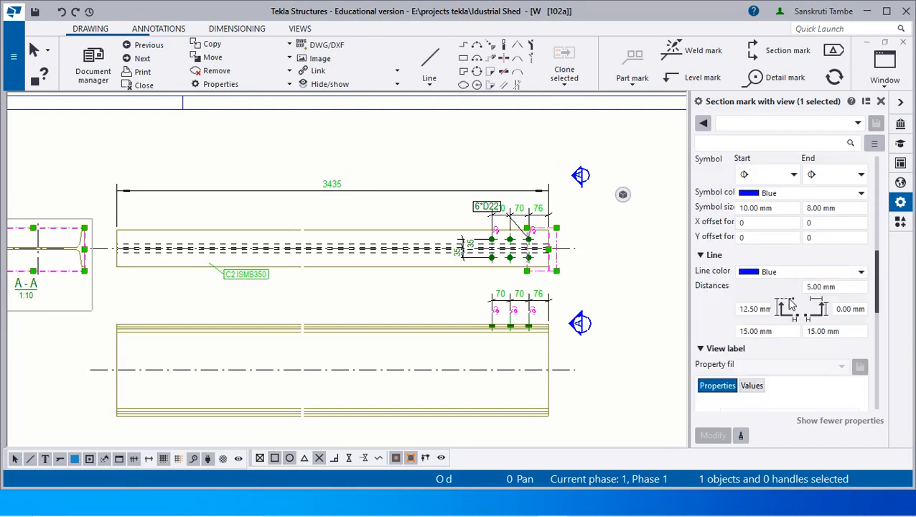
pyautogui.scroll(-2, 791, 306)
pyautogui.scroll(4, 793, 307)
pyautogui.click(794, 208)
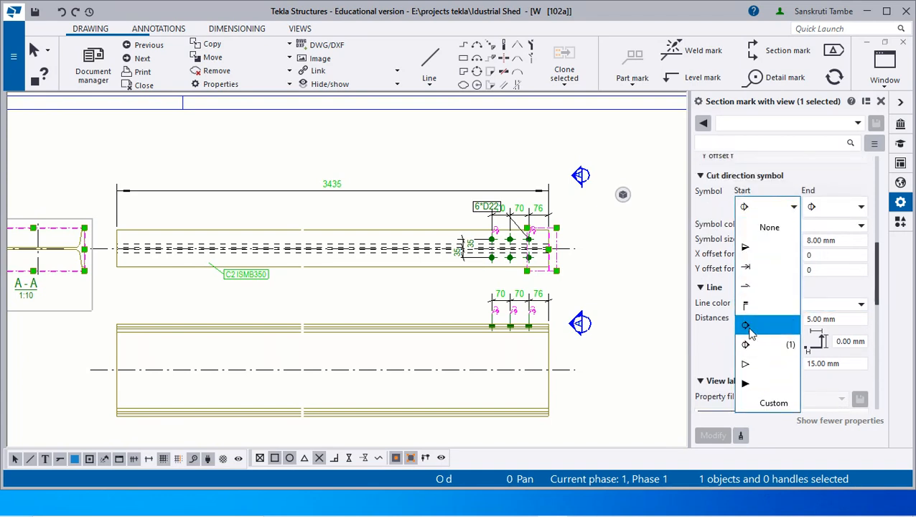
pyautogui.click(751, 246)
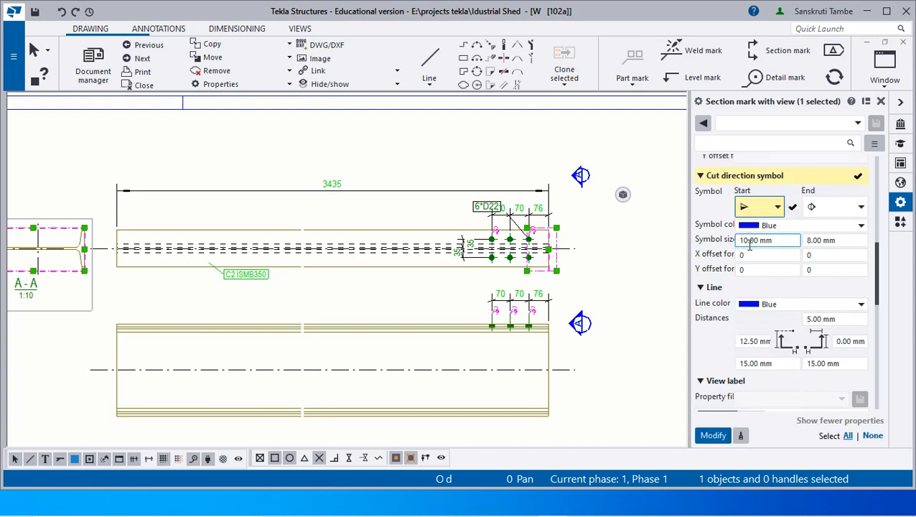
pyautogui.click(838, 214)
pyautogui.click(826, 247)
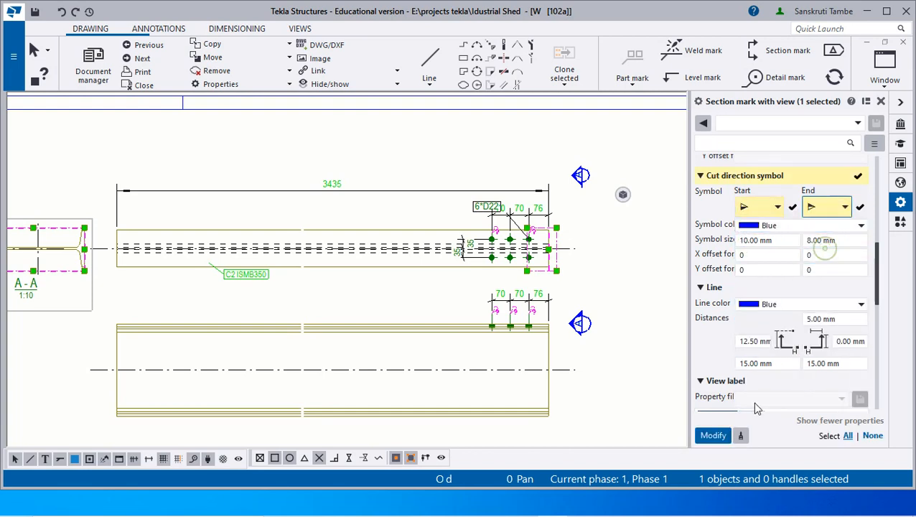
pyautogui.click(712, 436)
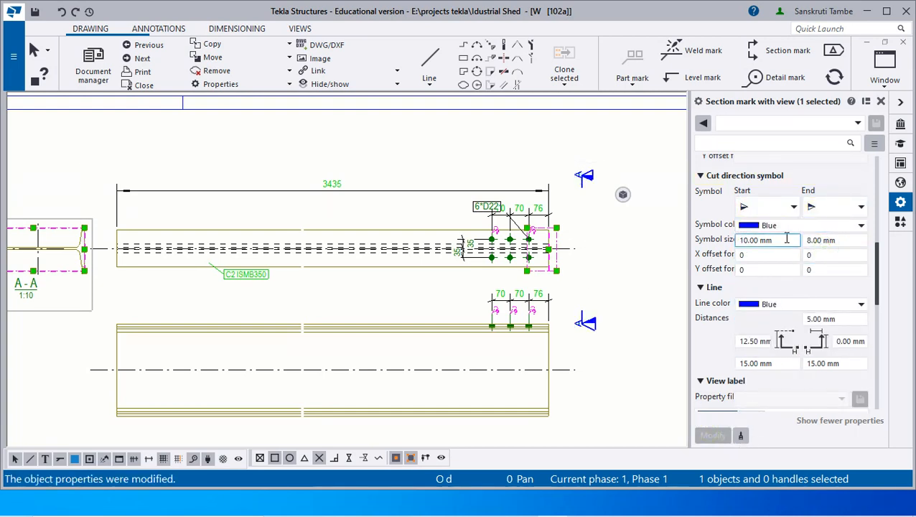
# Change section mark A's start and end cut direction symbols to the open line arrow and apply the modification
pyautogui.click(795, 216)
pyautogui.click(755, 266)
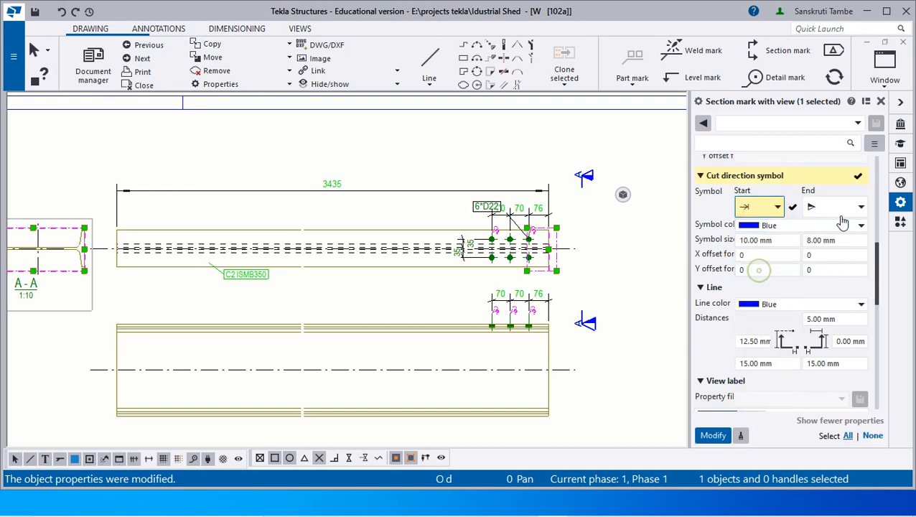
pyautogui.click(838, 207)
pyautogui.click(814, 267)
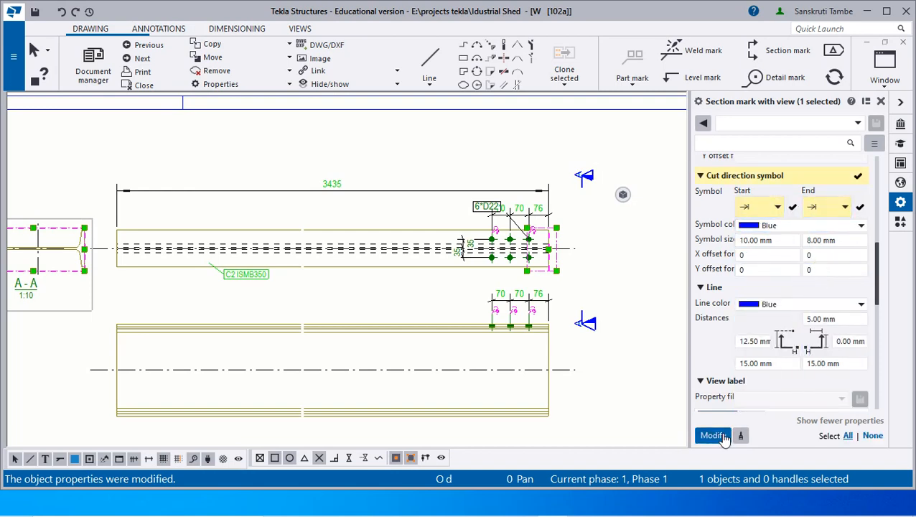
pyautogui.click(724, 435)
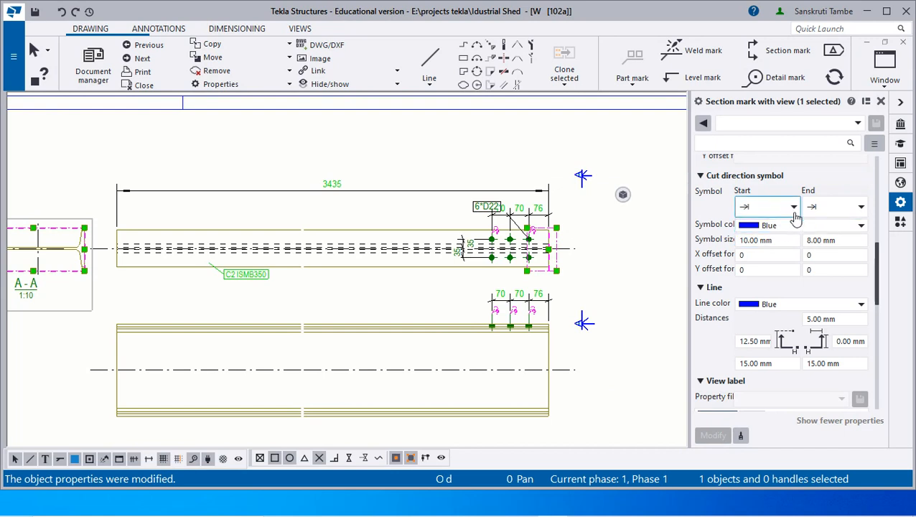
# Examine section mark A's line distances and its view label, text placement and symbol properties
pyautogui.scroll(-2, 797, 237)
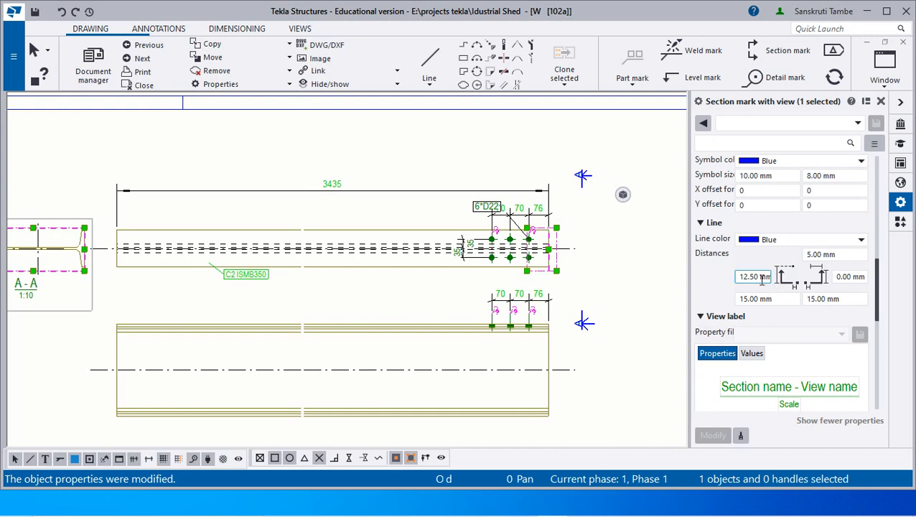
pyautogui.click(861, 274)
pyautogui.scroll(-2, 803, 341)
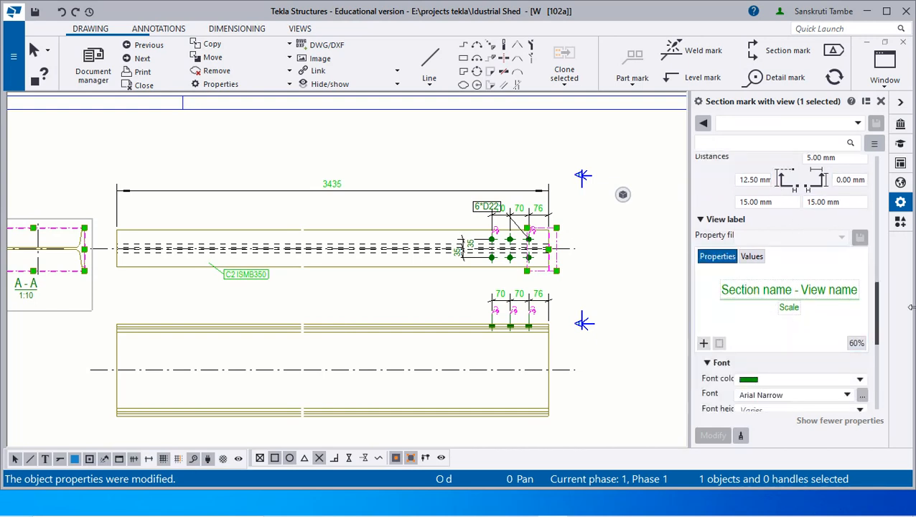
pyautogui.scroll(-5, 722, 324)
pyautogui.scroll(-3, 725, 325)
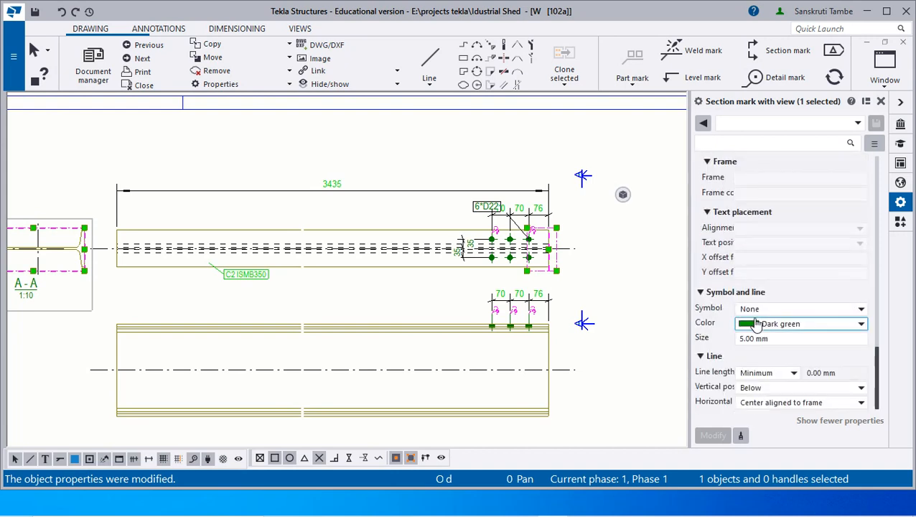
pyautogui.scroll(6, 799, 348)
# Move the lower section mark A up to just below the upper column view's lower edge, at a line distance of about -3.9 mm
pyautogui.click(595, 327)
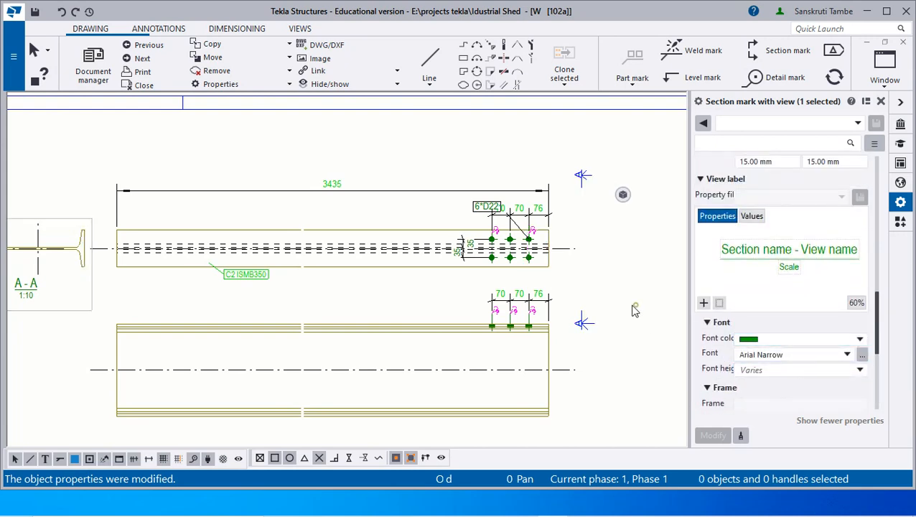
pyautogui.click(593, 325)
pyautogui.moveTo(589, 323); pyautogui.dragTo(586, 273)
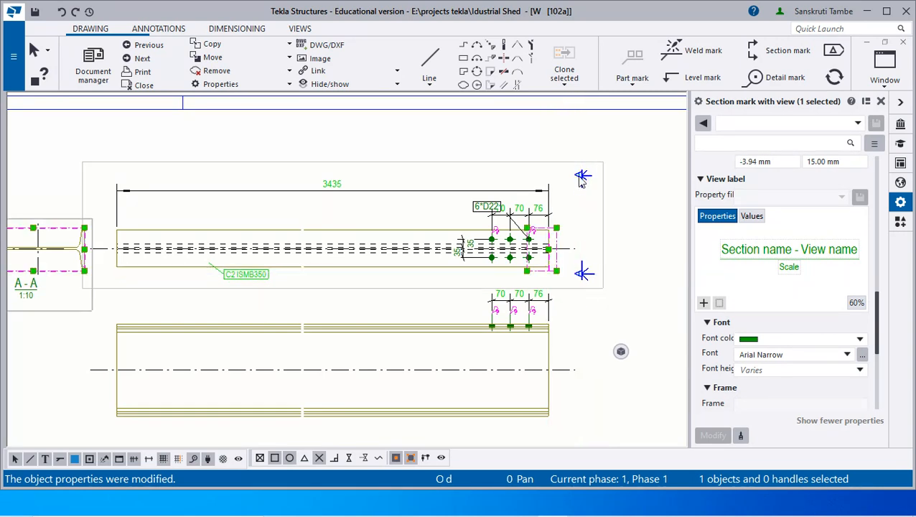
# Move the upper section mark A down close to the upper column view, at a line distance of about 3.7 mm
pyautogui.click(584, 181)
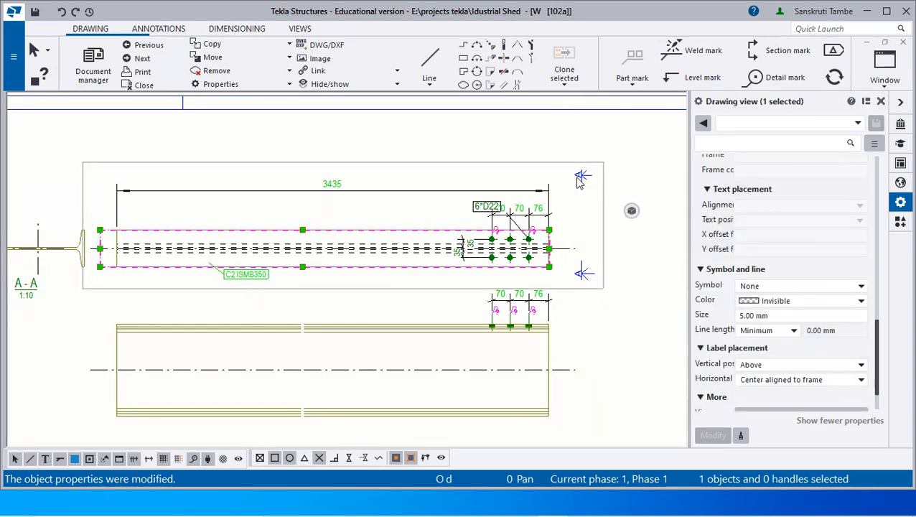
pyautogui.click(582, 178)
pyautogui.moveTo(581, 178); pyautogui.dragTo(581, 201)
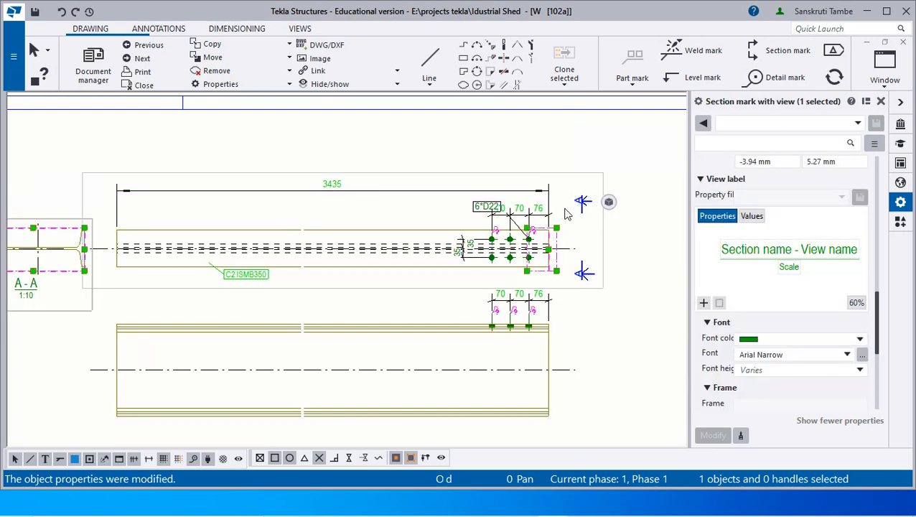
pyautogui.moveTo(582, 207); pyautogui.dragTo(552, 209)
pyautogui.click(634, 249)
pyautogui.click(582, 205)
pyautogui.click(621, 249)
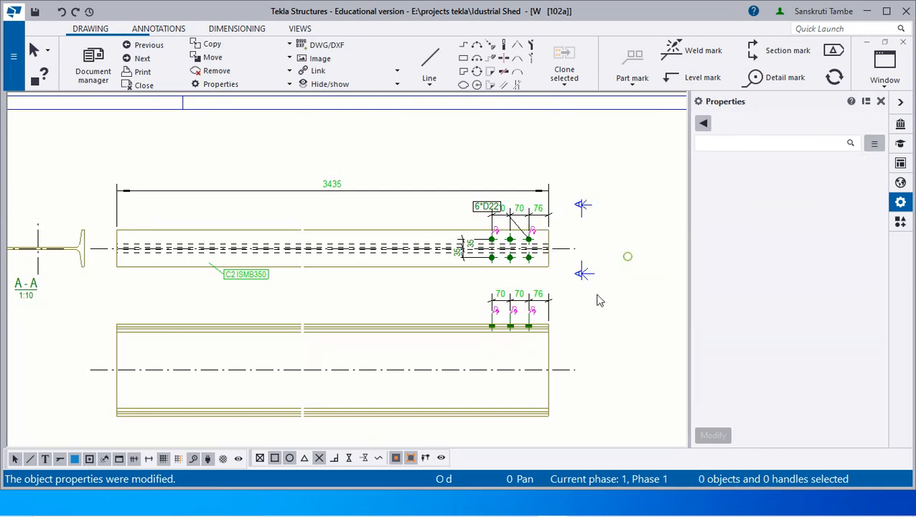
pyautogui.click(581, 215)
pyautogui.scroll(5, 583, 210)
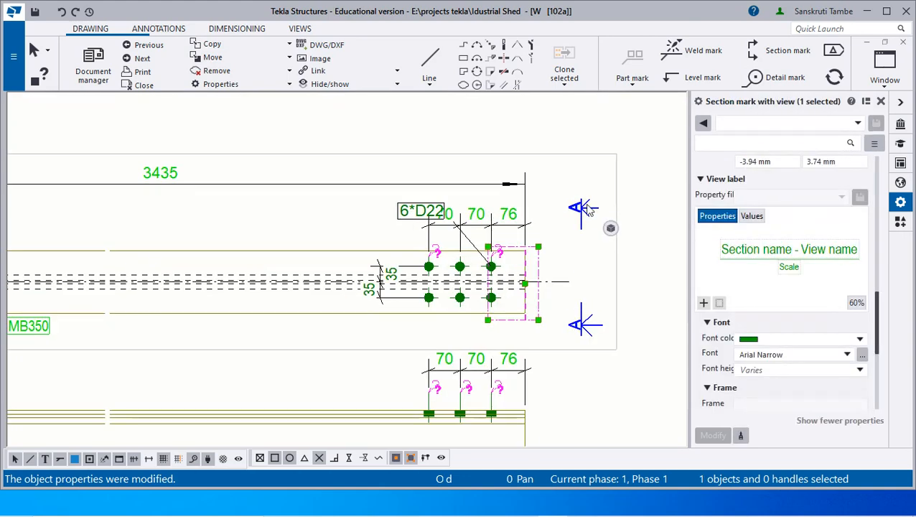
pyautogui.scroll(-6, 572, 323)
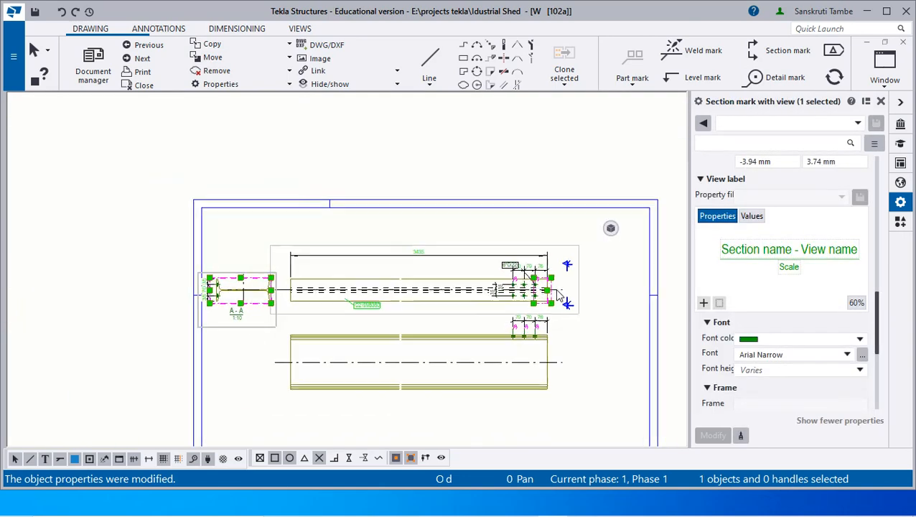
# Create a section view along the lower column view's bolted end, with a cut box reaching past the bolts, and place it below A - A
pyautogui.scroll(2, 538, 377)
pyautogui.scroll(3, 538, 378)
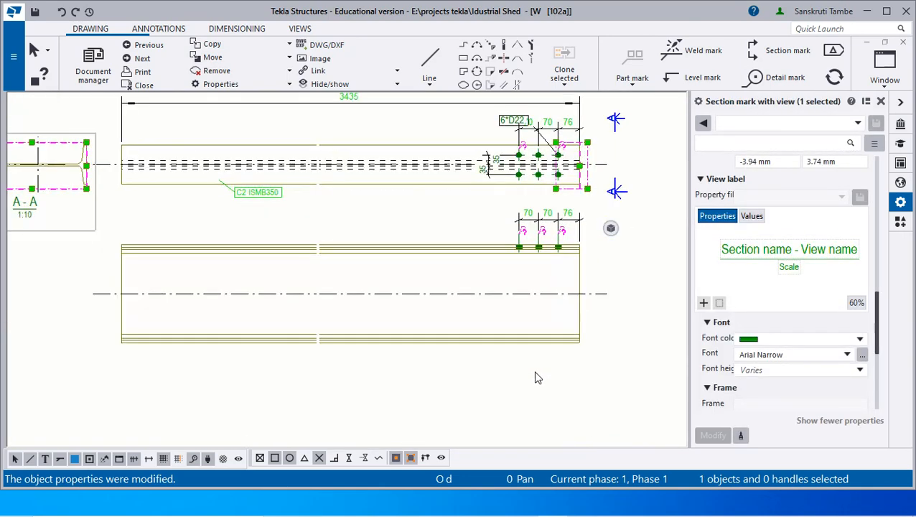
pyautogui.click(300, 29)
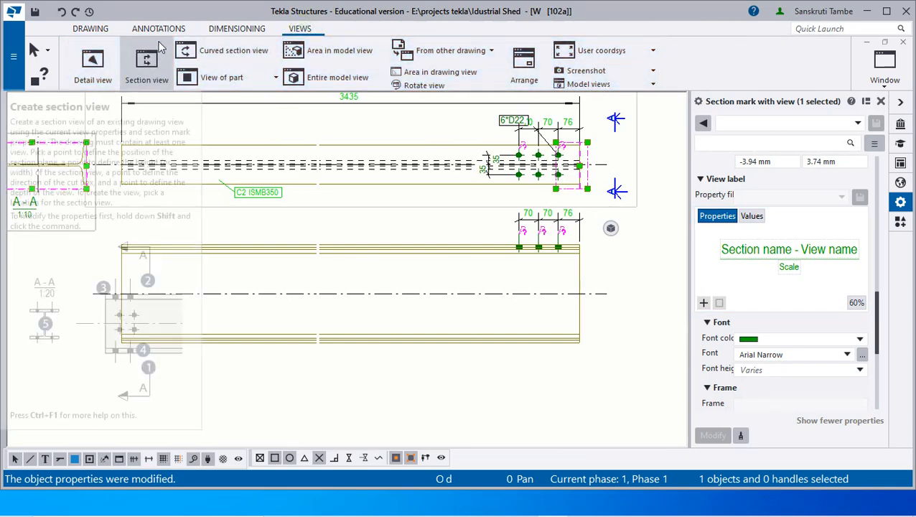
pyautogui.click(141, 68)
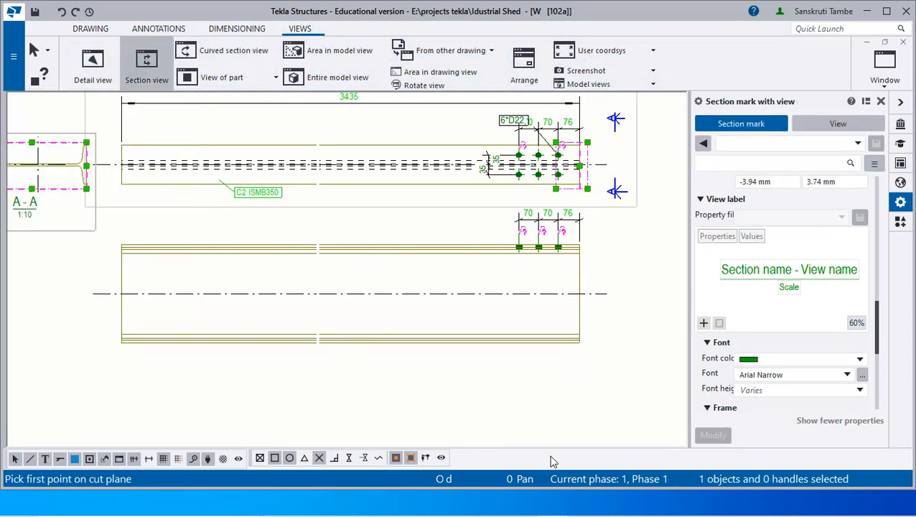
pyautogui.scroll(2, 567, 287)
pyautogui.click(586, 222)
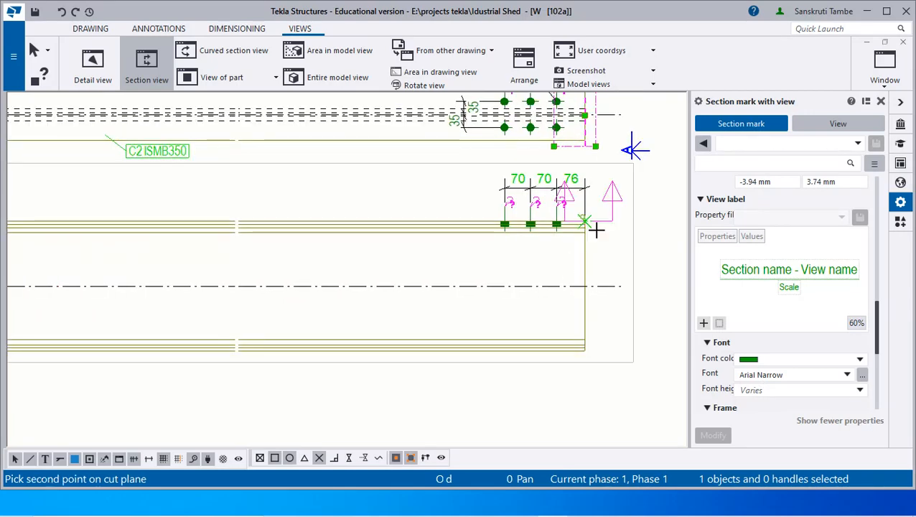
pyautogui.click(586, 351)
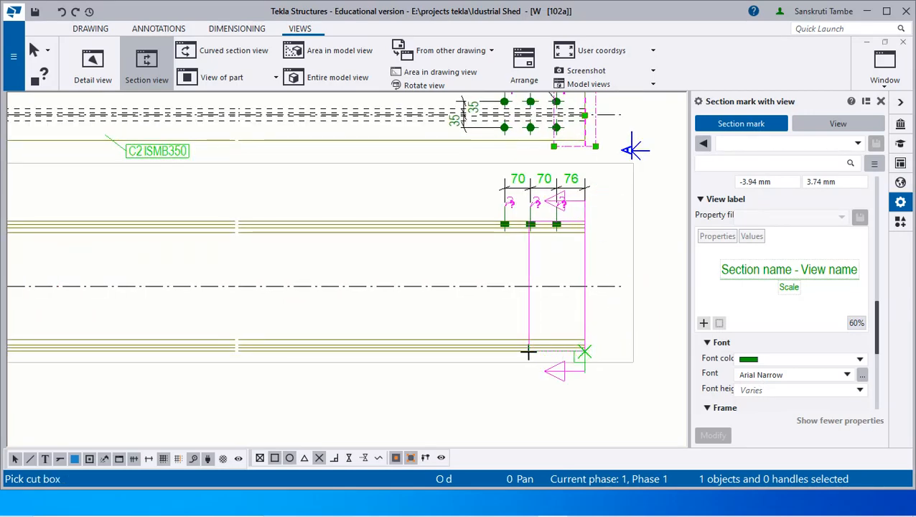
pyautogui.click(490, 371)
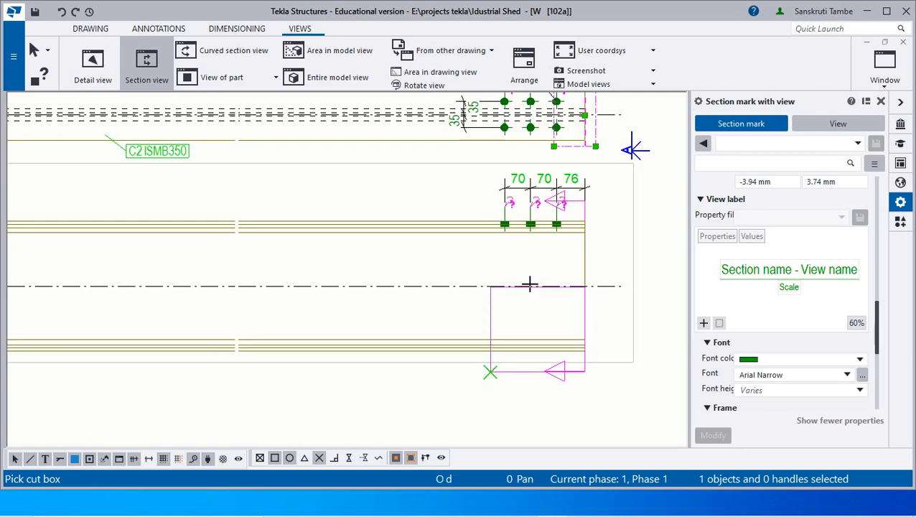
pyautogui.scroll(-4, 611, 269)
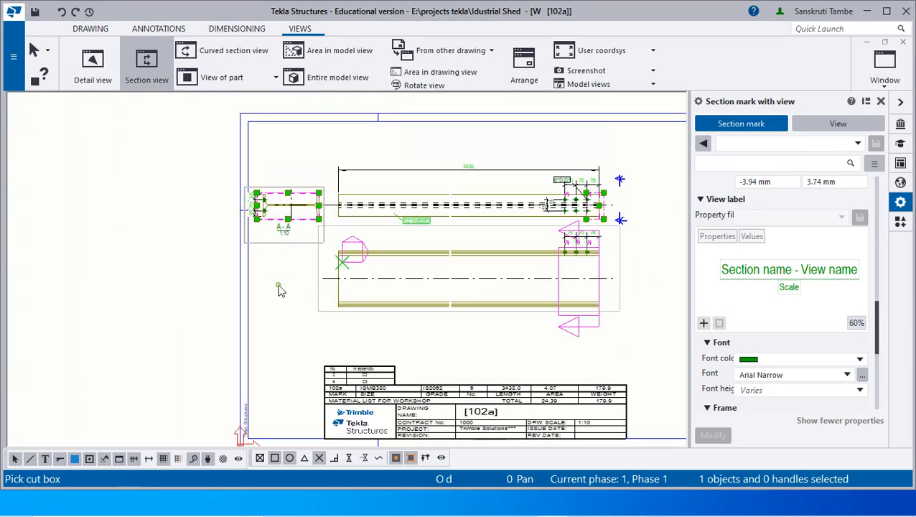
pyautogui.click(283, 287)
pyautogui.scroll(2, 296, 284)
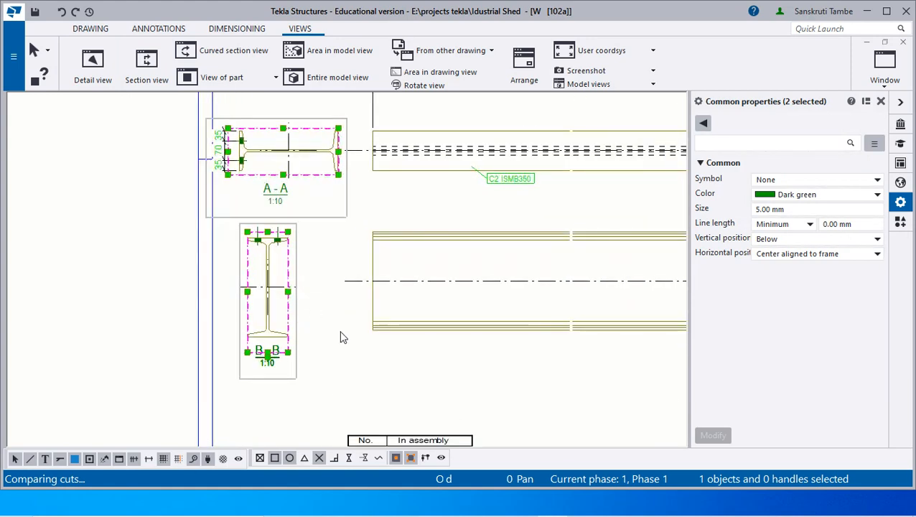
# Align section view B - B horizontally with the lower column view, using the two views' centre lines as reference points
pyautogui.click(343, 329)
pyautogui.rightClick(284, 290)
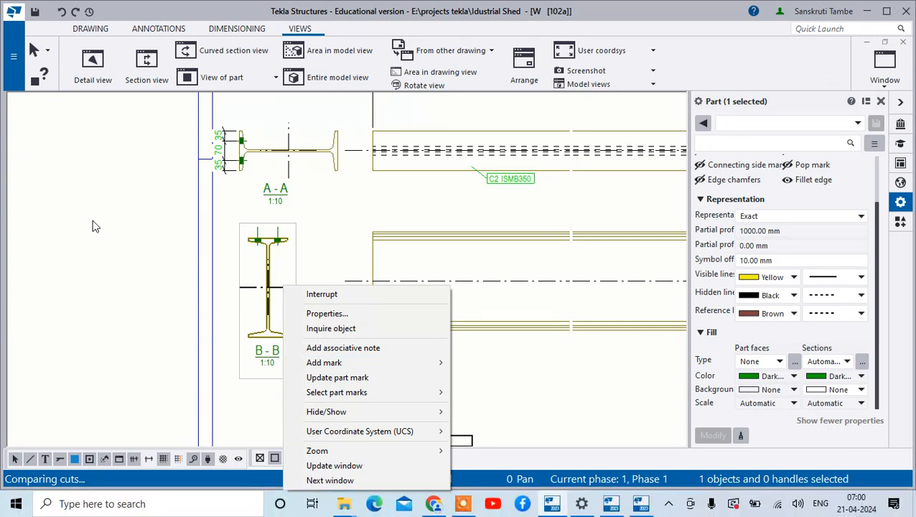
pyautogui.click(334, 248)
pyautogui.click(294, 255)
pyautogui.rightClick(292, 256)
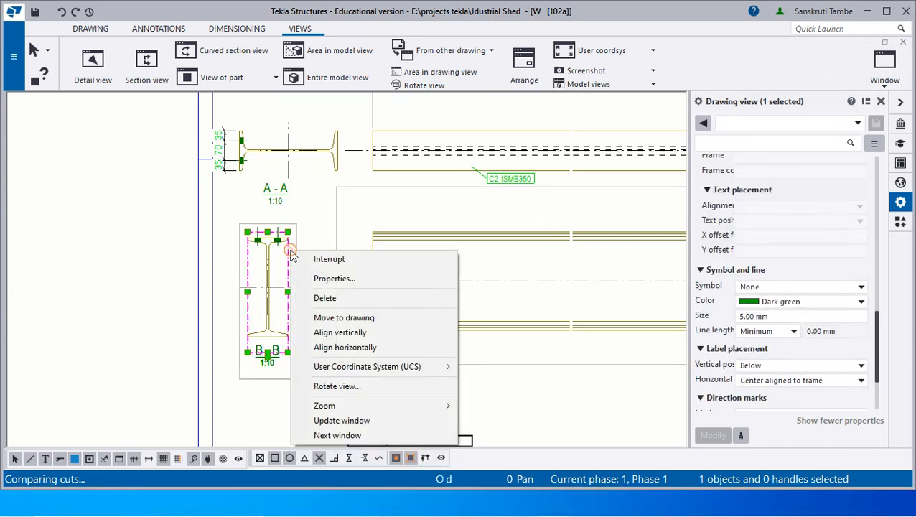
pyautogui.click(344, 347)
pyautogui.scroll(8, 316, 316)
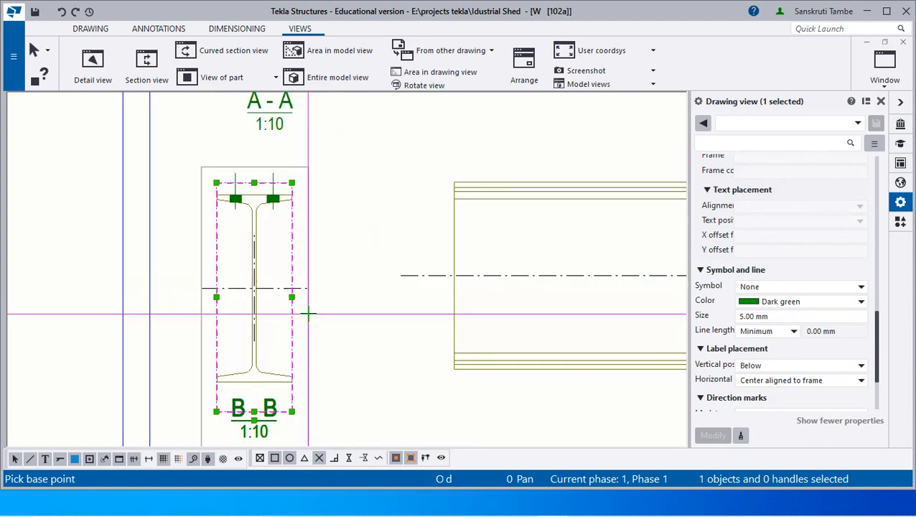
pyautogui.click(306, 270)
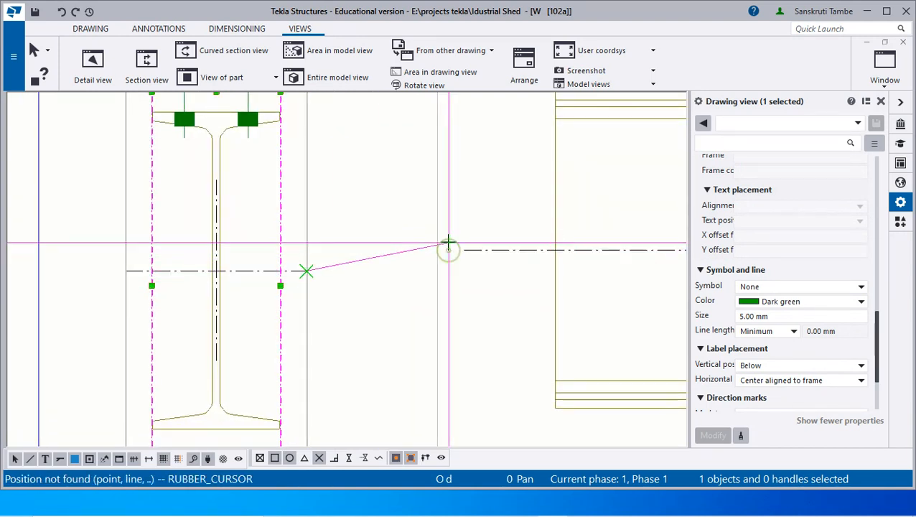
pyautogui.click(557, 249)
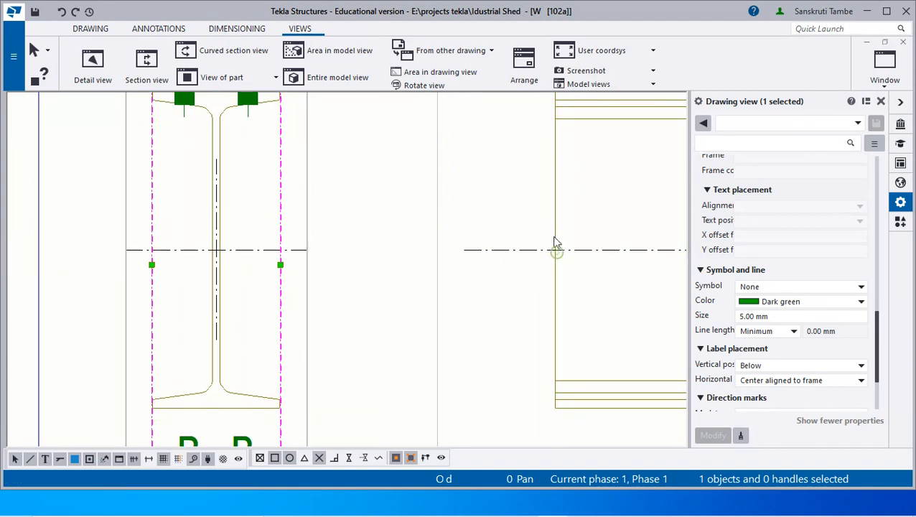
pyautogui.scroll(-8, 492, 200)
pyautogui.click(489, 194)
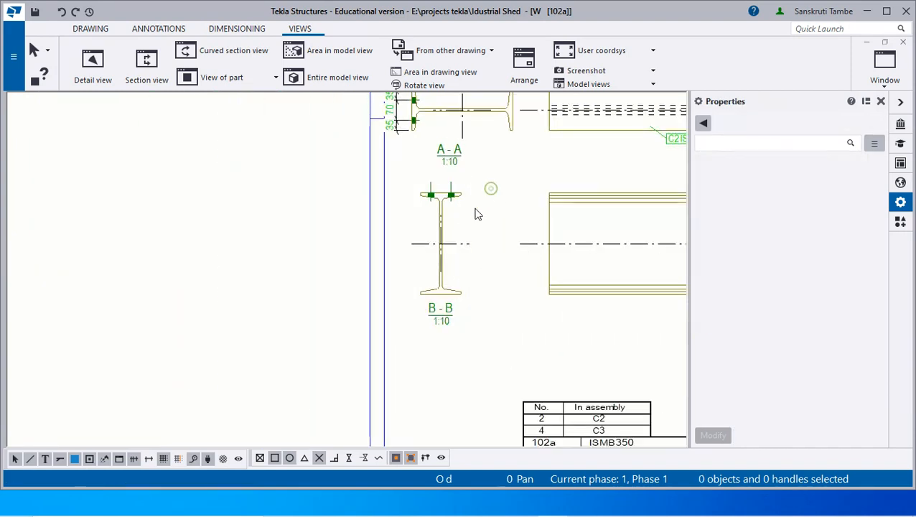
pyautogui.scroll(3, 474, 215)
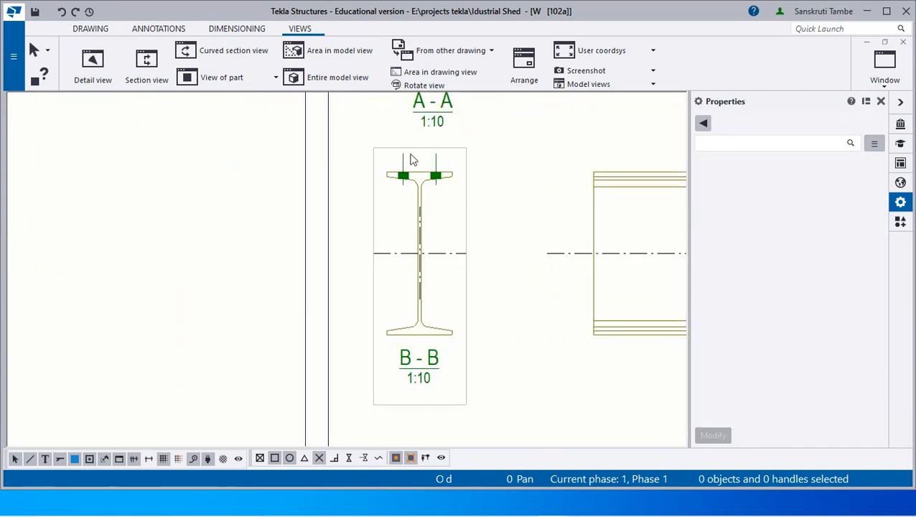
pyautogui.scroll(-5, 387, 231)
pyautogui.scroll(6, 427, 184)
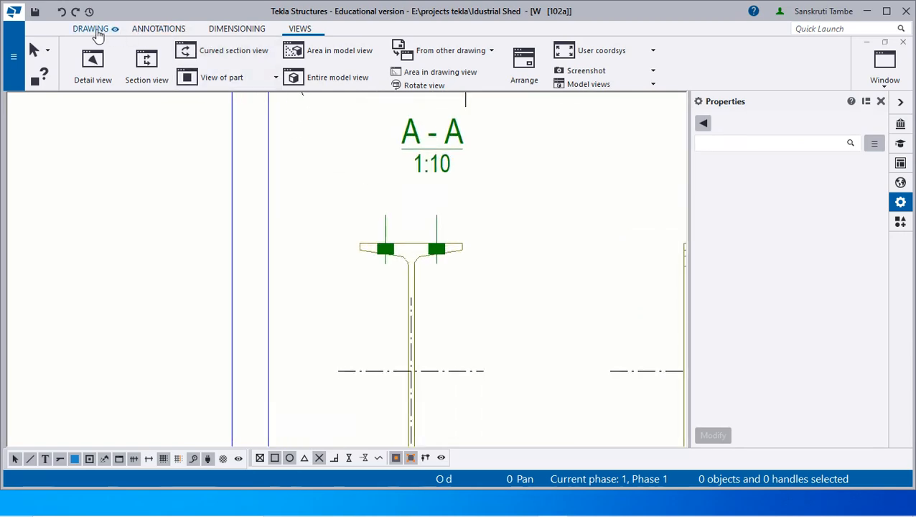
# Try to dimension section view B - B's upper flange horizontally from its left edge through the right bolt to its right edge
pyautogui.click(92, 31)
pyautogui.click(215, 30)
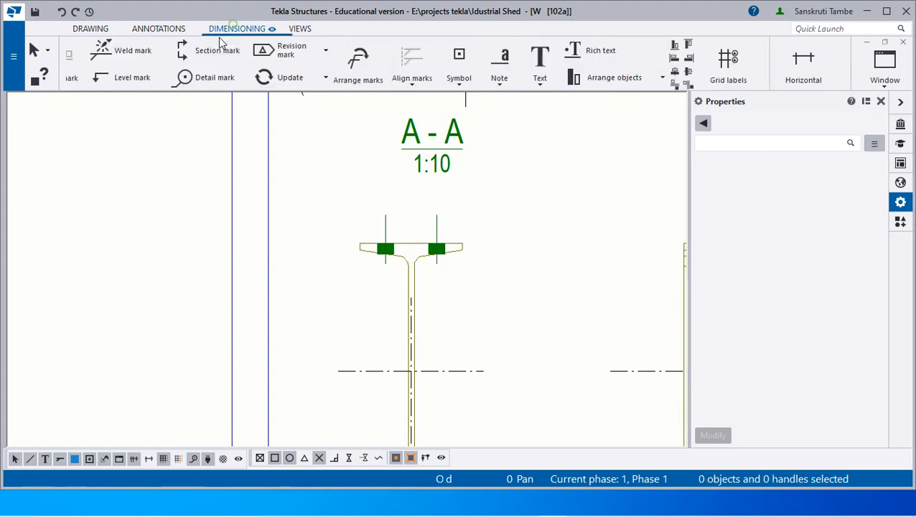
pyautogui.click(94, 63)
pyautogui.scroll(2, 295, 177)
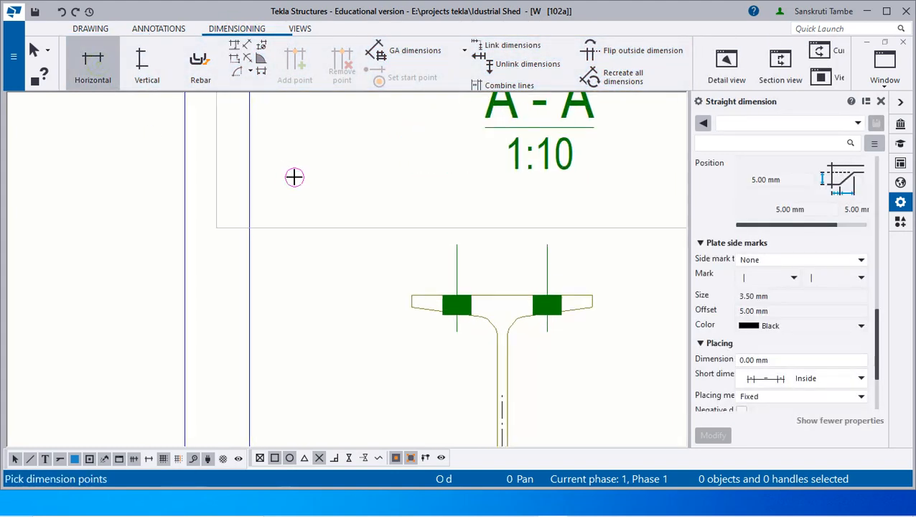
pyautogui.click(412, 296)
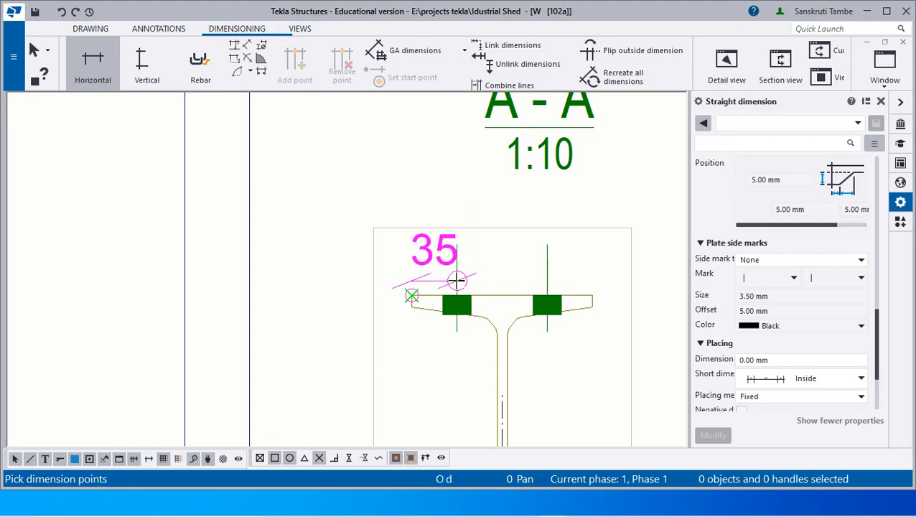
pyautogui.scroll(1, 555, 296)
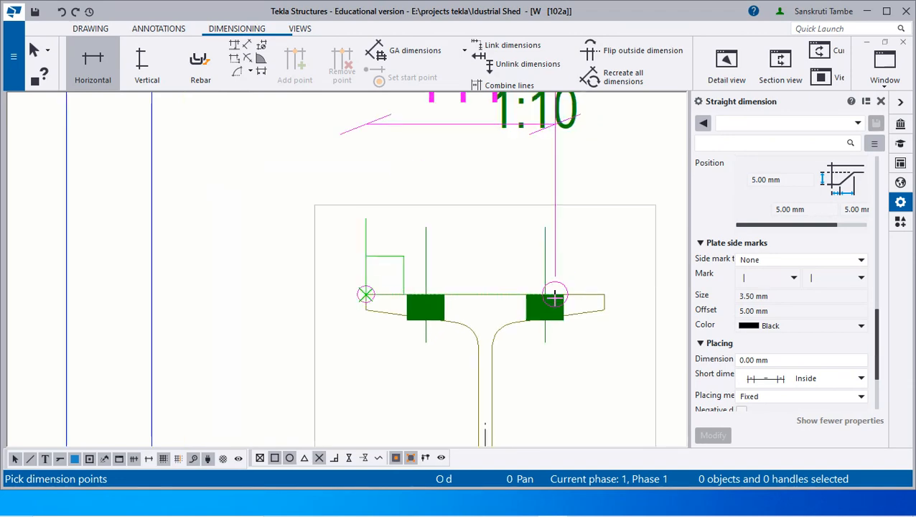
pyautogui.scroll(2, 553, 297)
pyautogui.click(528, 282)
pyautogui.scroll(-1, 527, 282)
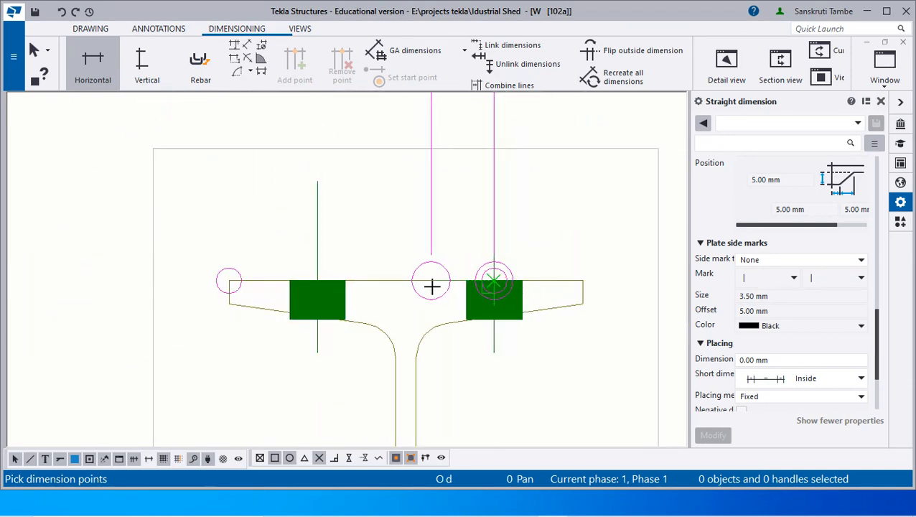
pyautogui.click(582, 280)
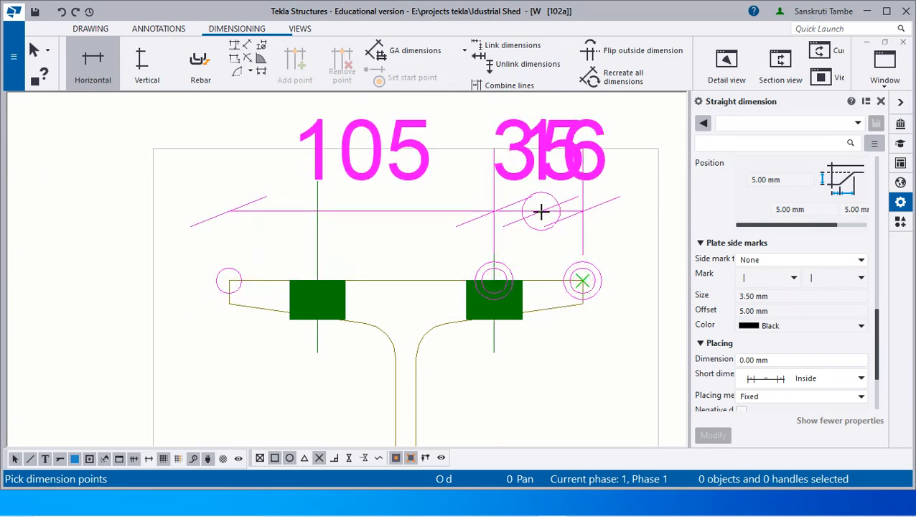
pyautogui.click(541, 211)
pyautogui.scroll(-3, 538, 212)
pyautogui.scroll(4, 439, 212)
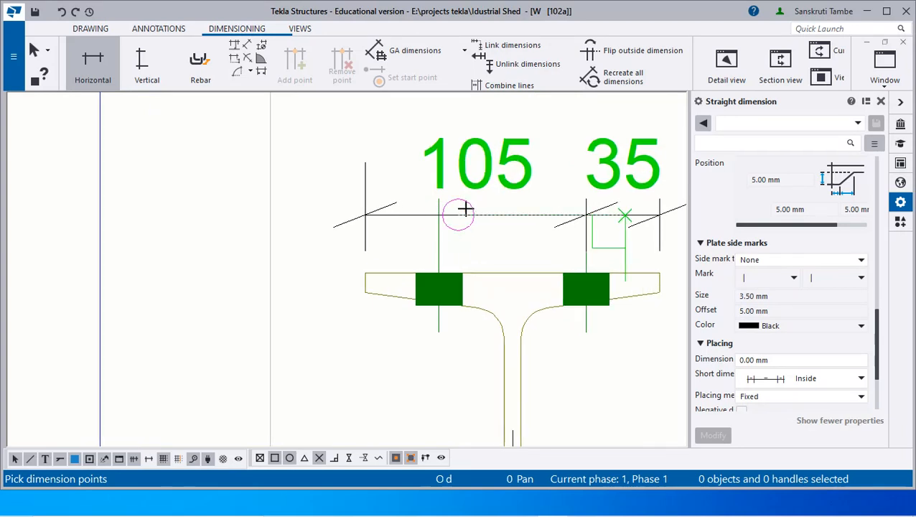
# Delete the horizontal dimension just placed above section view B - B's upper flange
pyautogui.rightClick(475, 171)
pyautogui.click(499, 182)
pyautogui.click(489, 178)
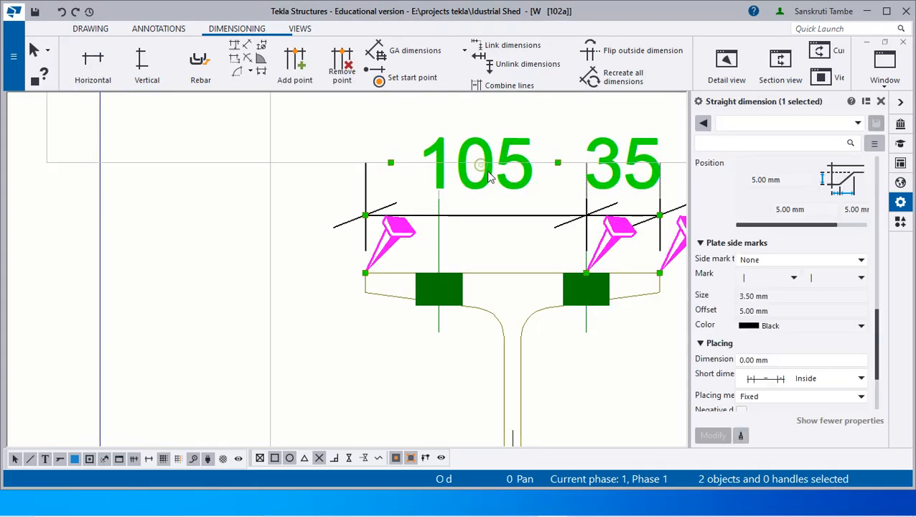
pyautogui.press('Delete')
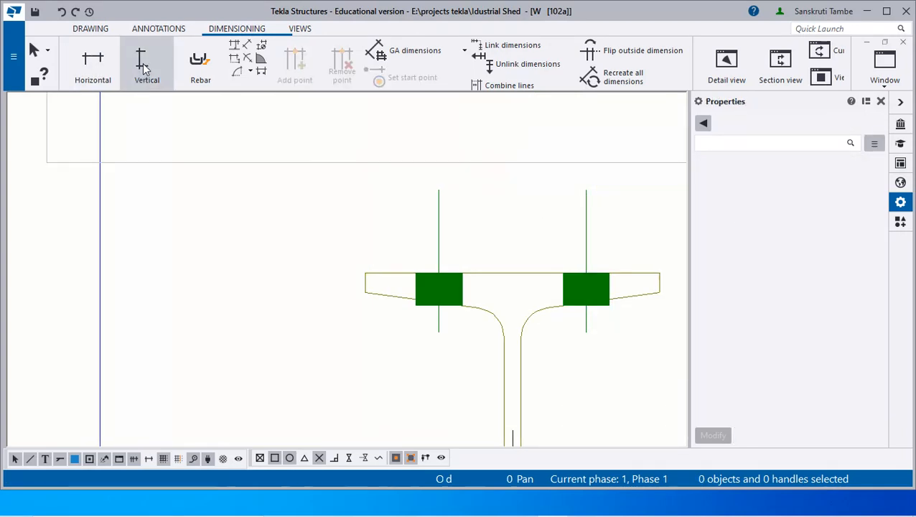
# Dimension section view B - B's upper flange horizontally from edge to edge through both bolt centre lines, placing the dimension line above the flange
pyautogui.click(89, 68)
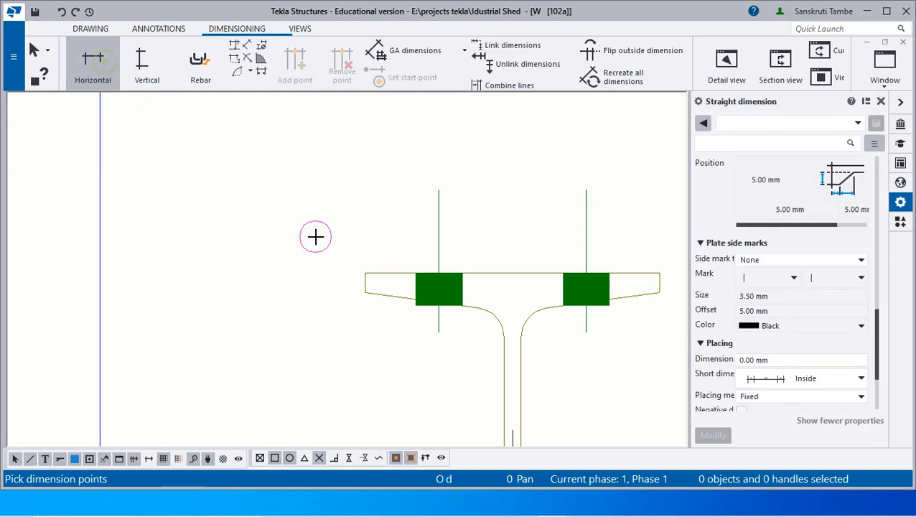
pyautogui.click(365, 273)
pyautogui.click(439, 273)
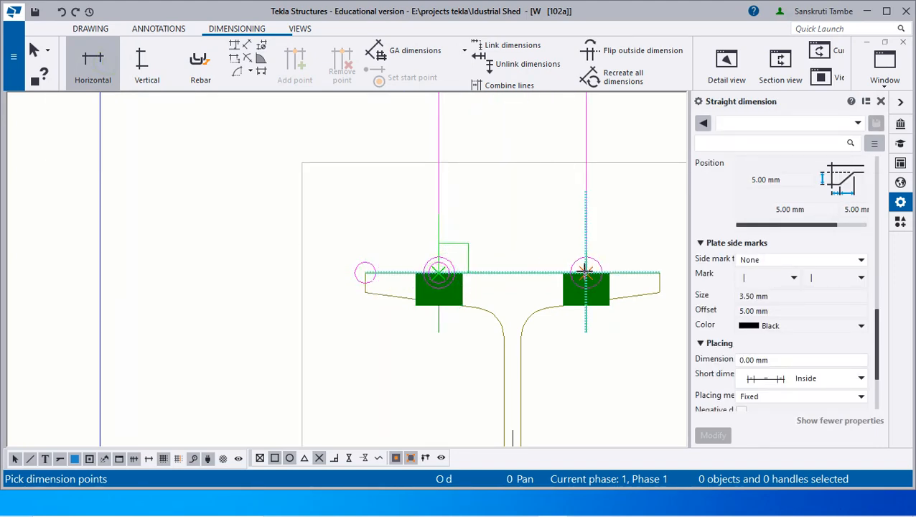
pyautogui.click(586, 271)
pyautogui.click(660, 273)
pyautogui.middleClick(660, 273)
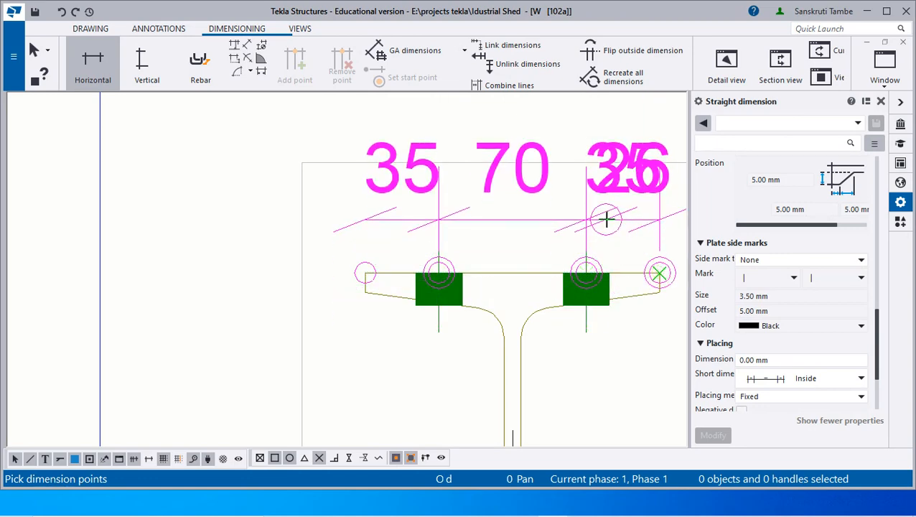
pyautogui.click(609, 219)
pyautogui.scroll(-8, 444, 287)
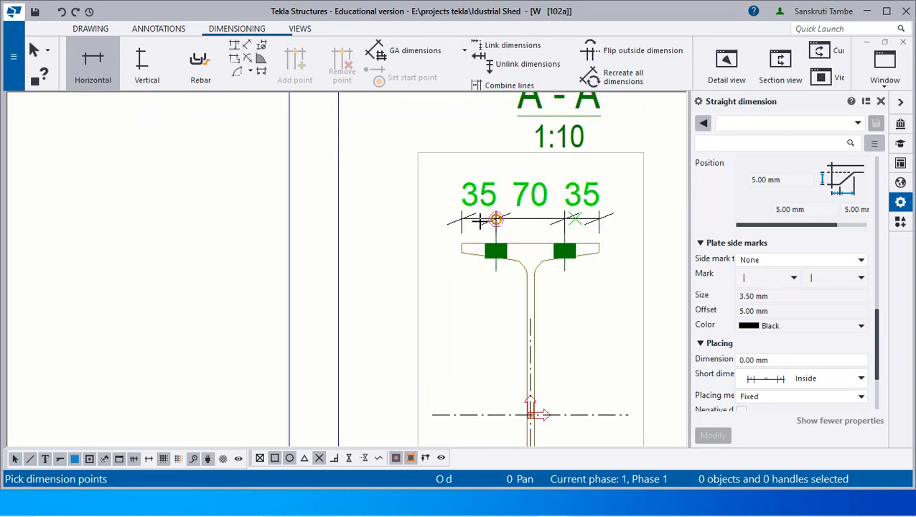
pyautogui.scroll(-4, 431, 345)
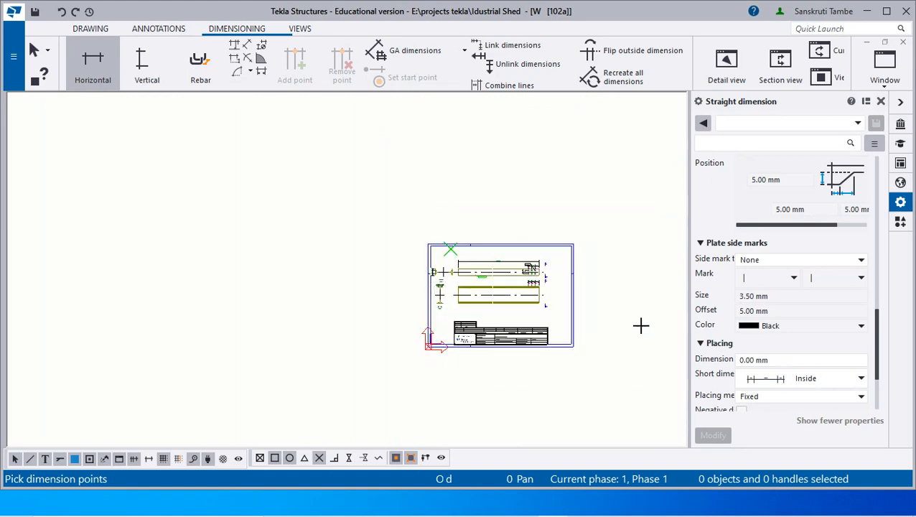
pyautogui.scroll(6, 617, 301)
pyautogui.scroll(-3, 563, 250)
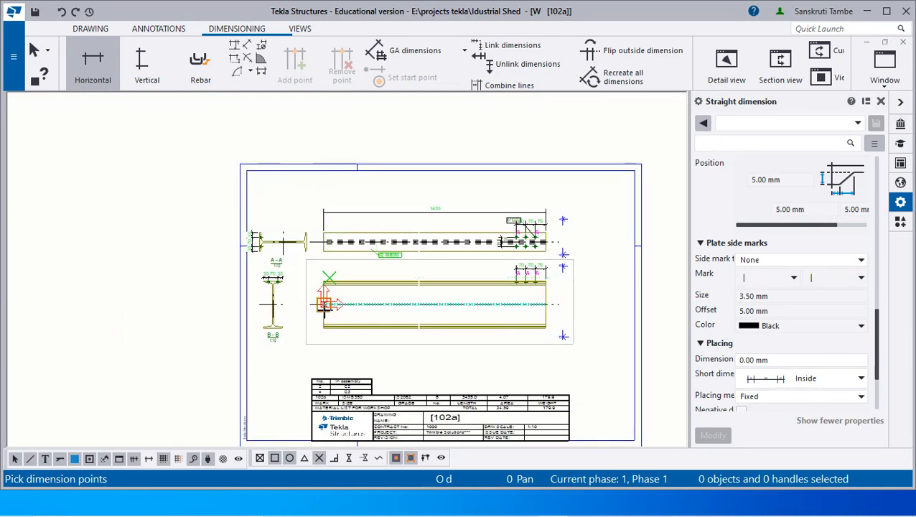
pyautogui.rightClick(345, 171)
pyautogui.click(359, 176)
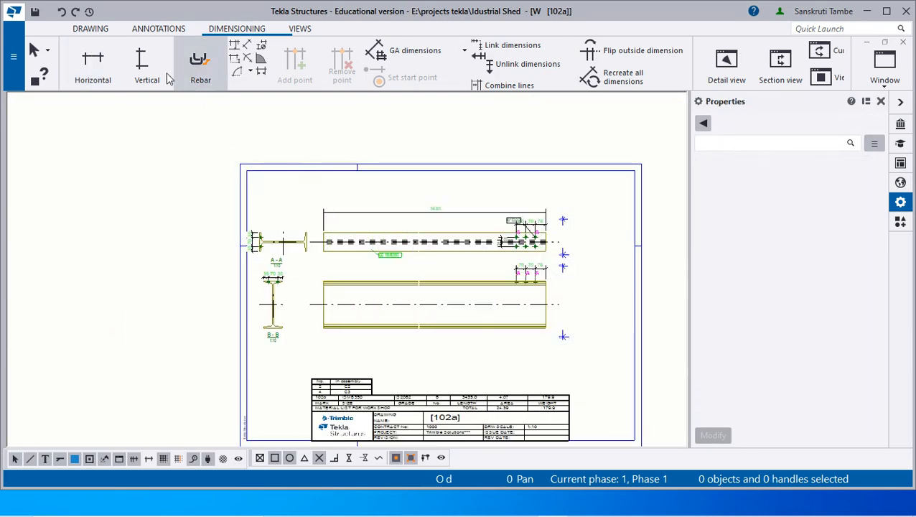
# Move the upper and lower section marks B closer to the lower column view, at line distances of about -5.5 mm and -9.1 mm
pyautogui.scroll(3, 574, 291)
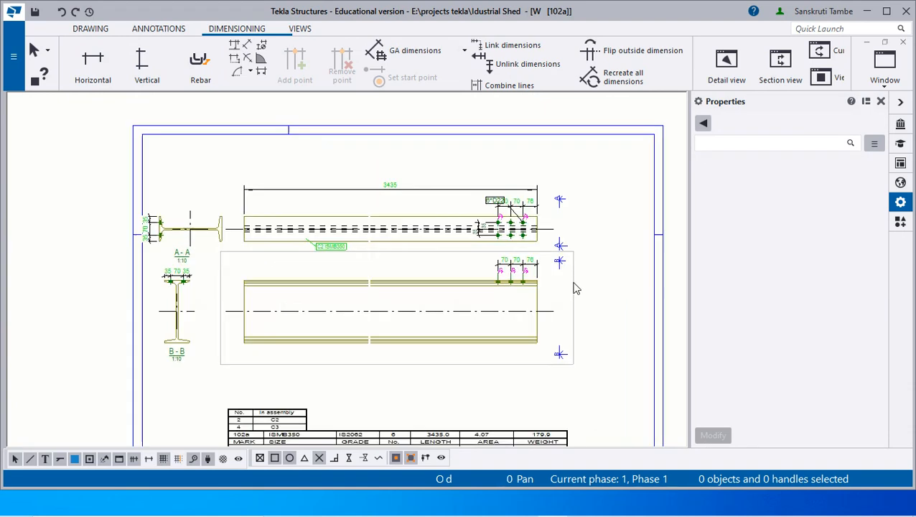
pyautogui.click(564, 266)
pyautogui.moveTo(564, 265); pyautogui.dragTo(556, 285)
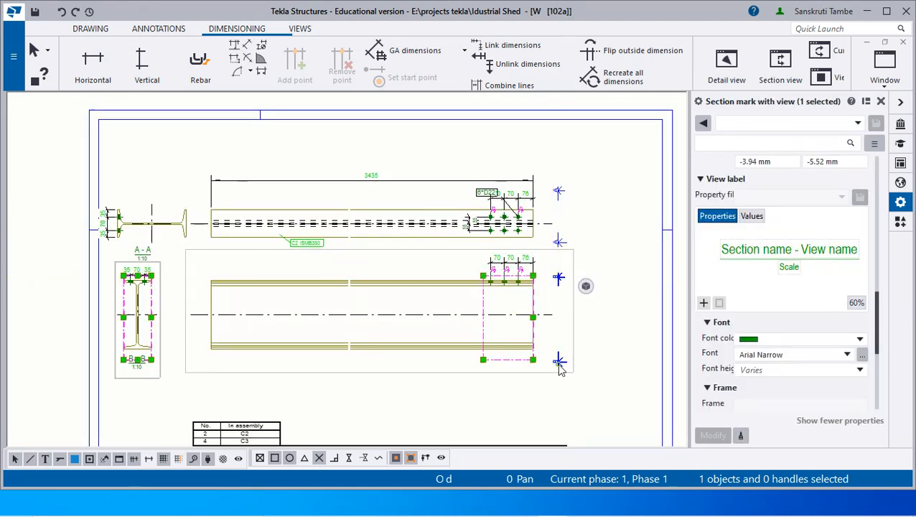
pyautogui.moveTo(560, 365); pyautogui.dragTo(560, 351)
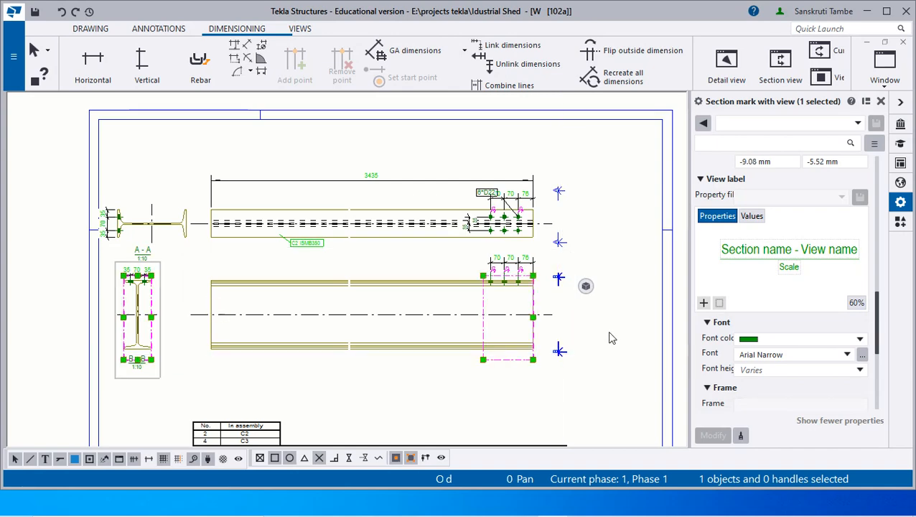
pyautogui.click(608, 337)
# Create a section view looking down along the lower column view's upper flange at the bolted end, and place it right of that view
pyautogui.click(298, 29)
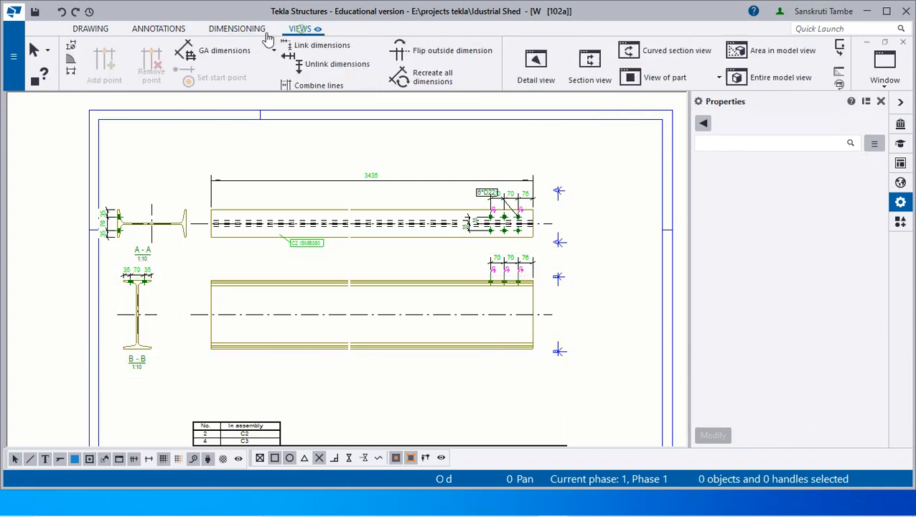
pyautogui.click(147, 66)
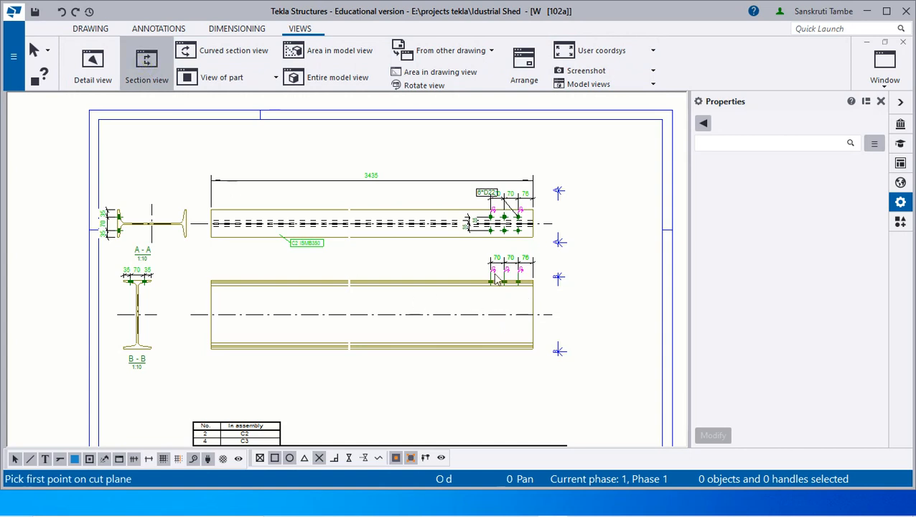
pyautogui.scroll(2, 495, 270)
pyautogui.click(555, 290)
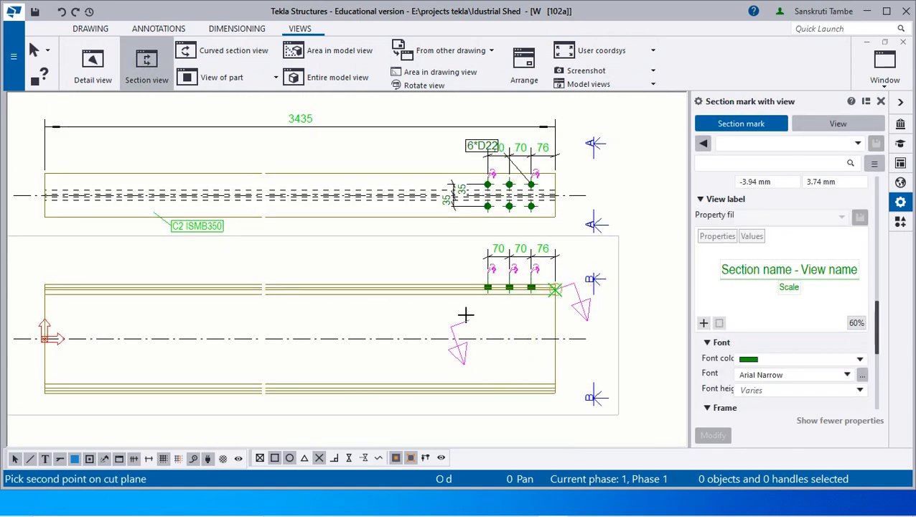
pyautogui.click(439, 289)
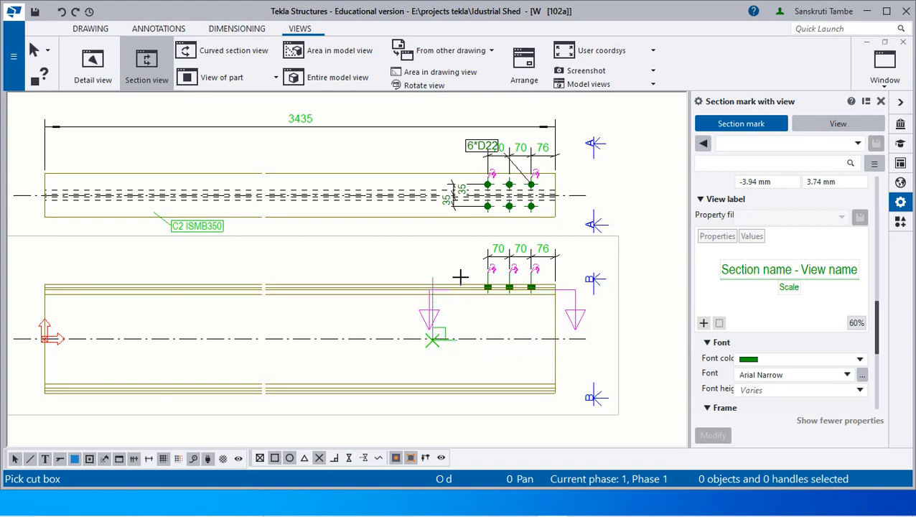
pyautogui.scroll(-4, 552, 269)
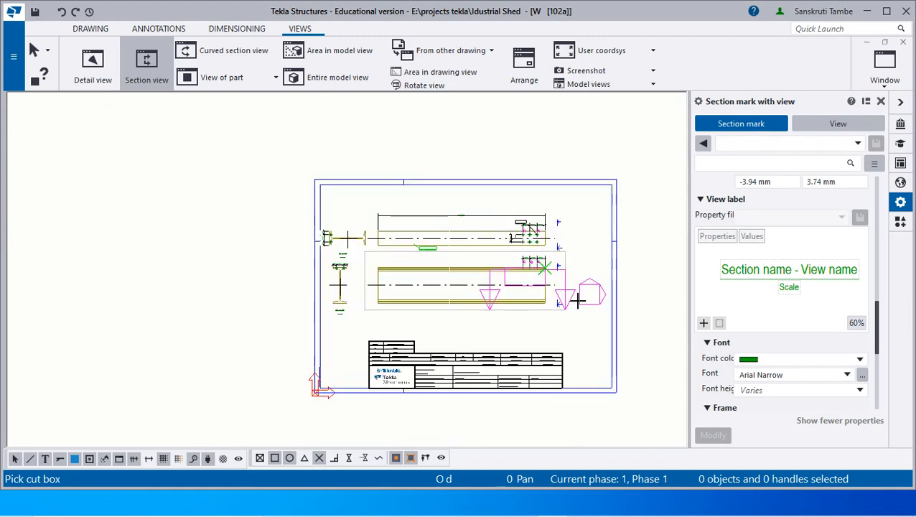
pyautogui.click(579, 301)
pyautogui.scroll(4, 588, 323)
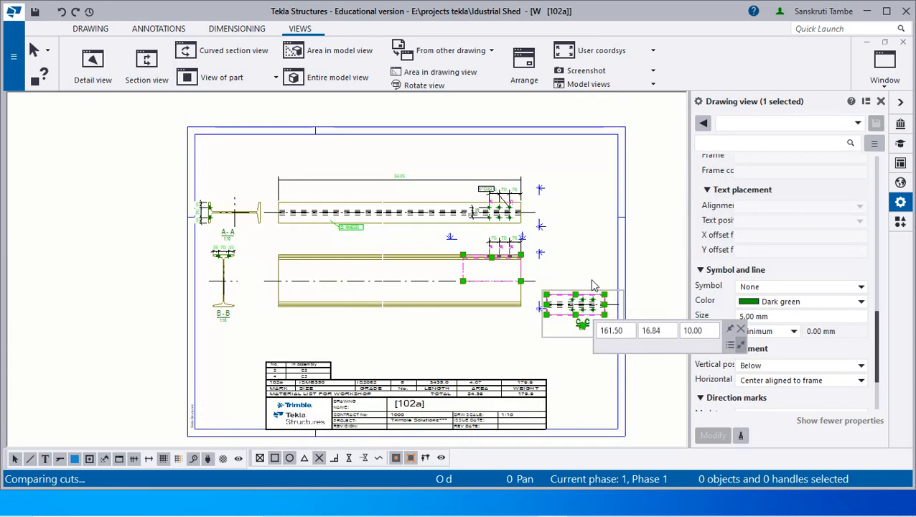
# Delete the new section view C - C placed right of the lower column view
pyautogui.click(592, 325)
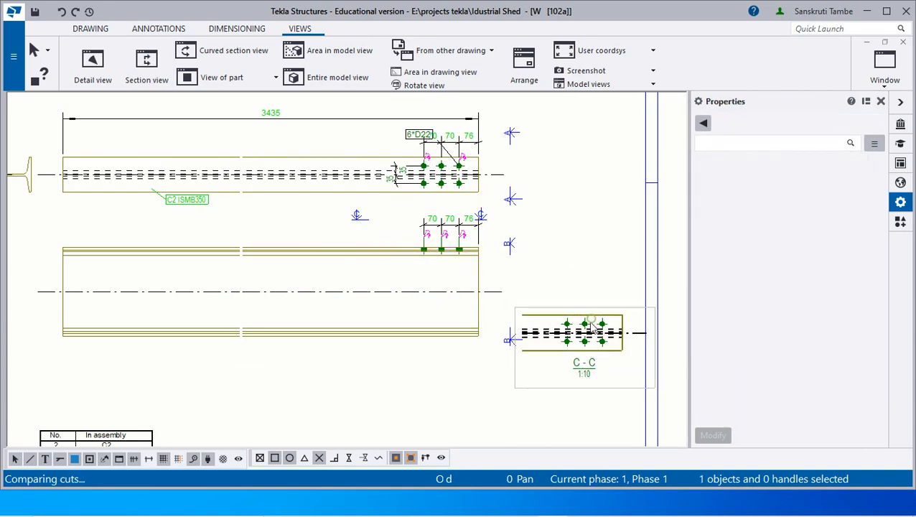
pyautogui.scroll(-3, 542, 334)
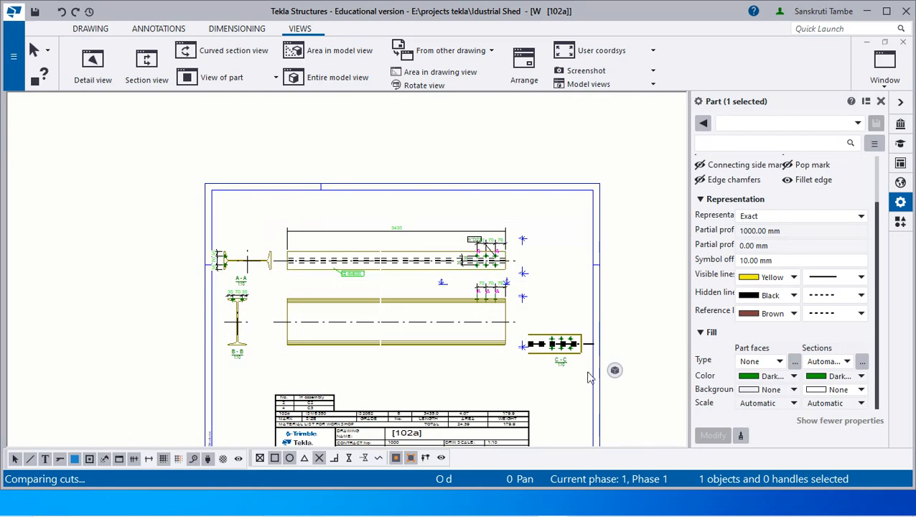
pyautogui.click(567, 345)
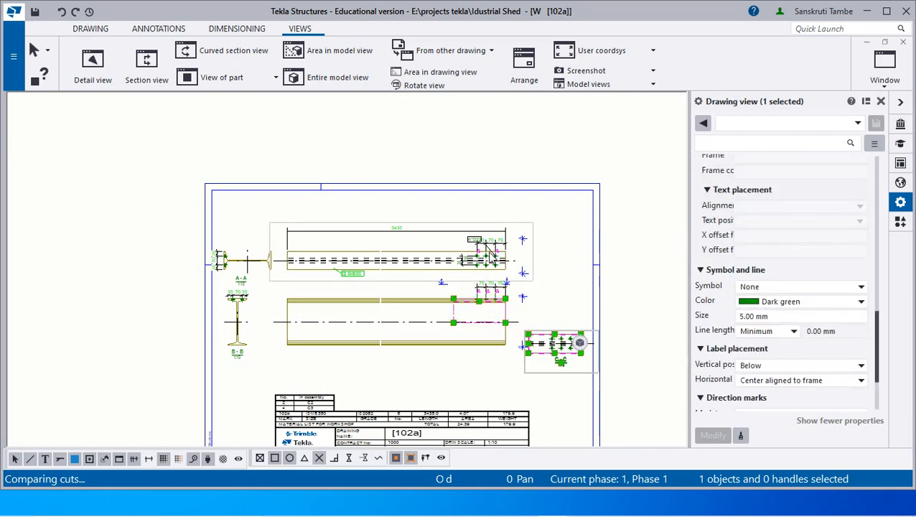
pyautogui.scroll(3, 489, 247)
pyautogui.scroll(-4, 489, 248)
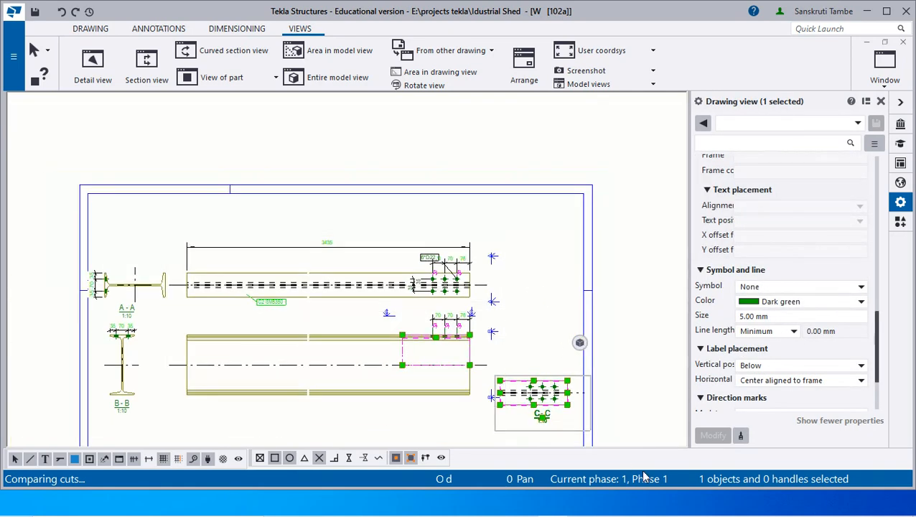
pyautogui.press('Delete')
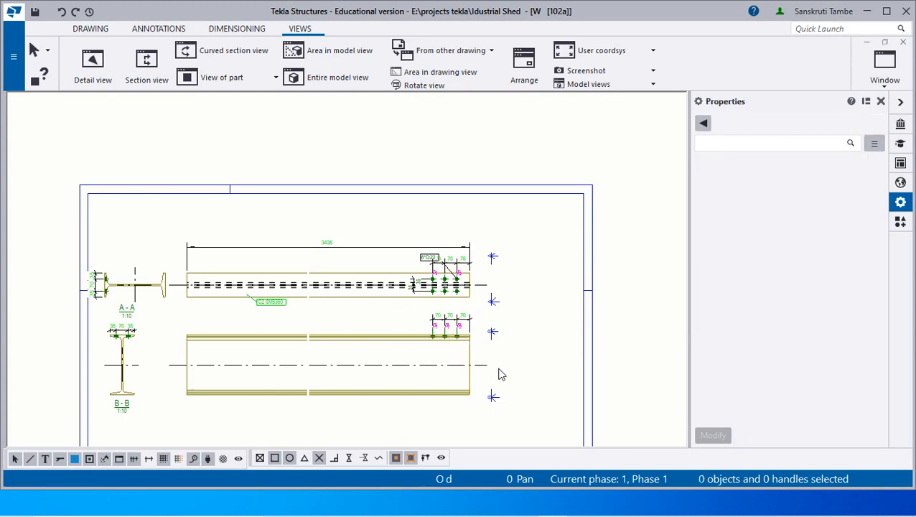
# Move the 6*D22 bolt mark off the bolt spacing dimensions to just beyond the upper column view's right end, between section marks A
pyautogui.scroll(4, 399, 295)
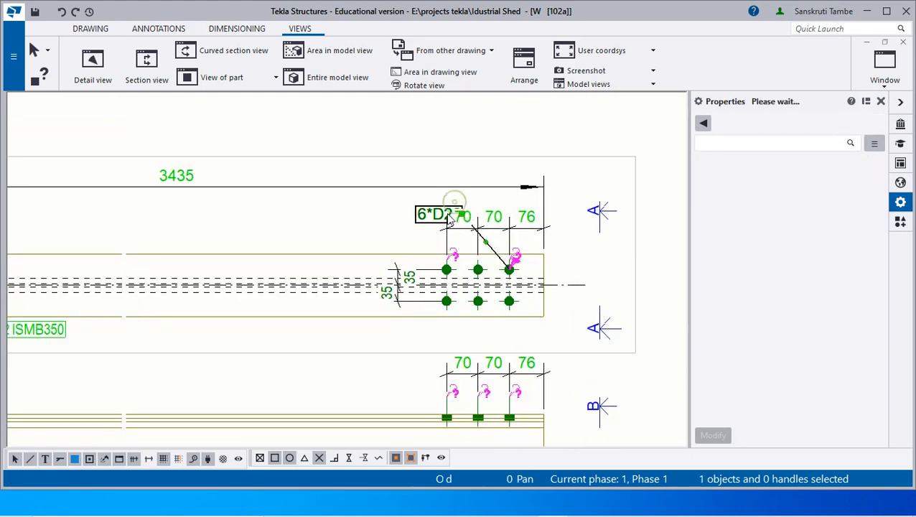
pyautogui.moveTo(466, 219); pyautogui.dragTo(570, 305)
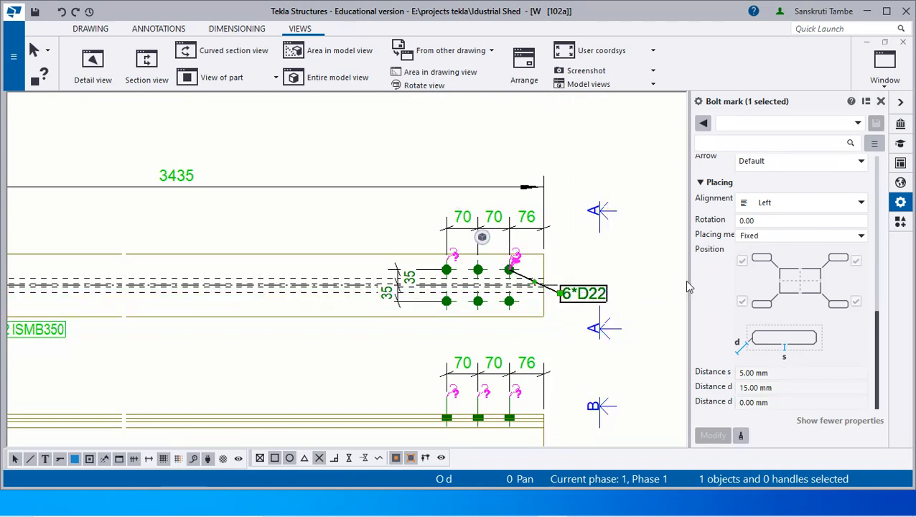
pyautogui.click(646, 279)
pyautogui.scroll(-6, 542, 303)
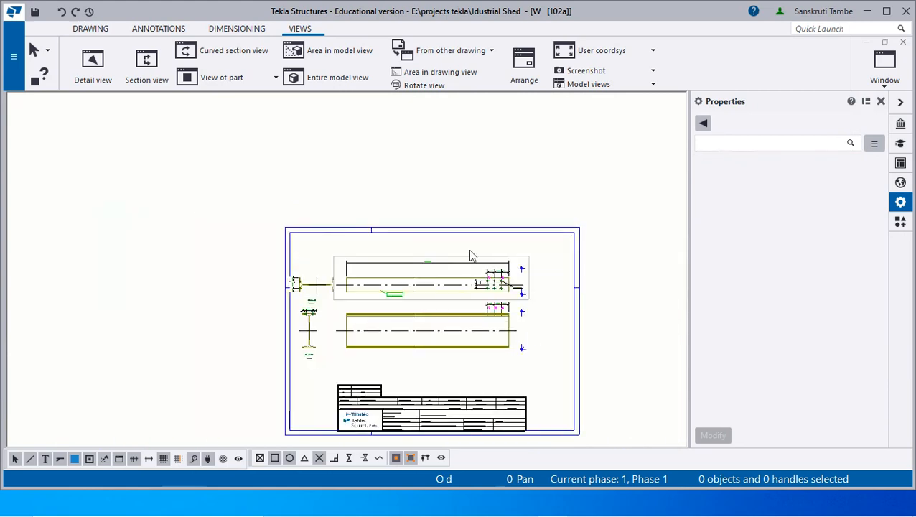
pyautogui.rightClick(553, 245)
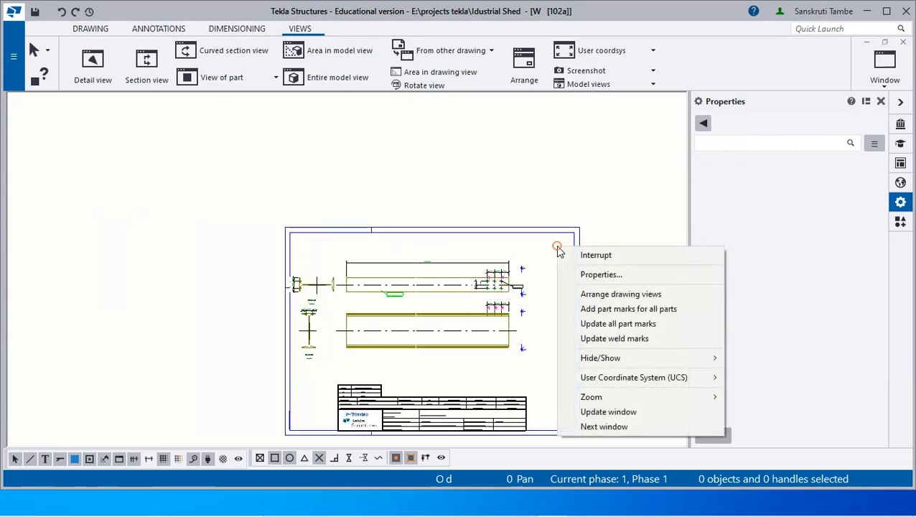
pyautogui.click(596, 252)
pyautogui.scroll(-2, 422, 202)
pyautogui.scroll(2, 383, 280)
pyautogui.scroll(2, 383, 280)
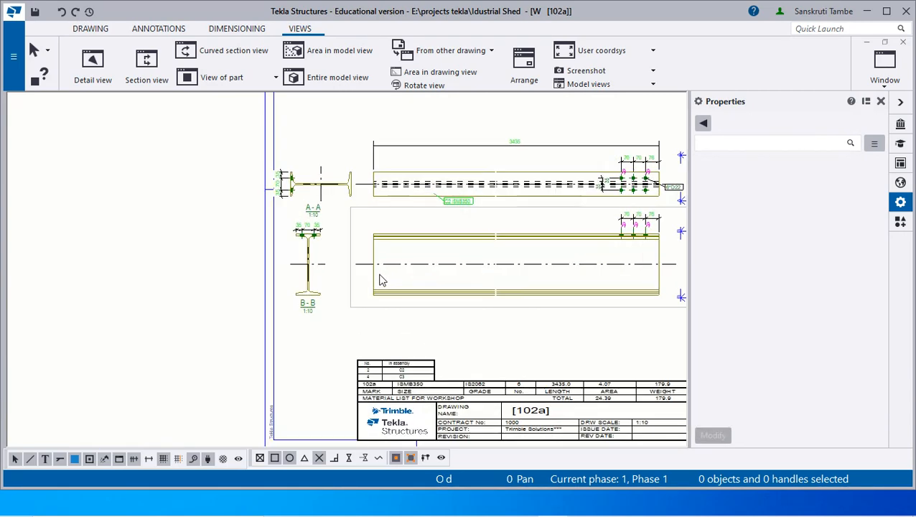
# Save the changes to drawing [102a], then open assembly drawing [C.3] and maximize its window
pyautogui.scroll(1, 327, 296)
pyautogui.scroll(-4, 327, 296)
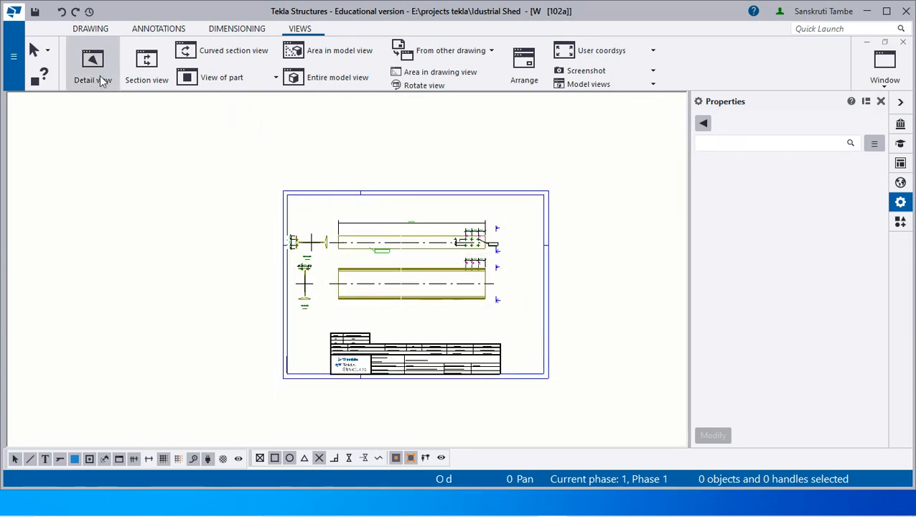
pyautogui.click(85, 30)
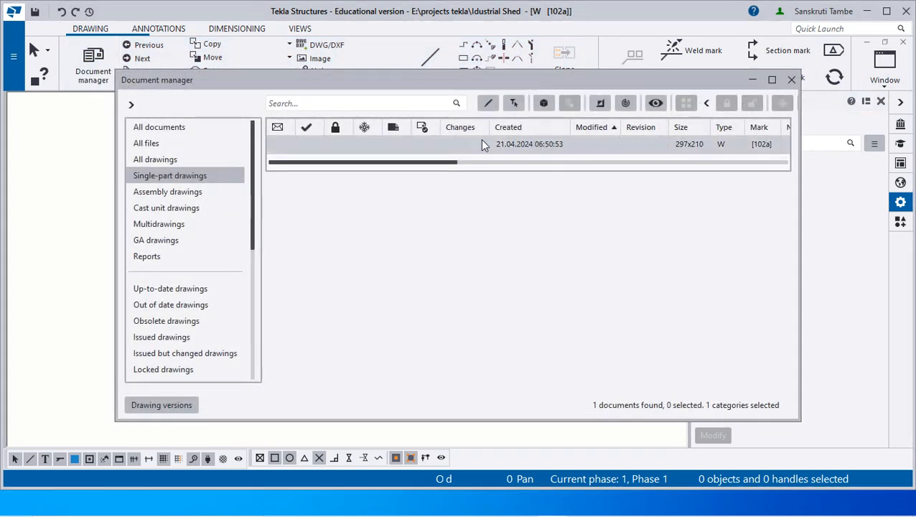
pyautogui.click(174, 193)
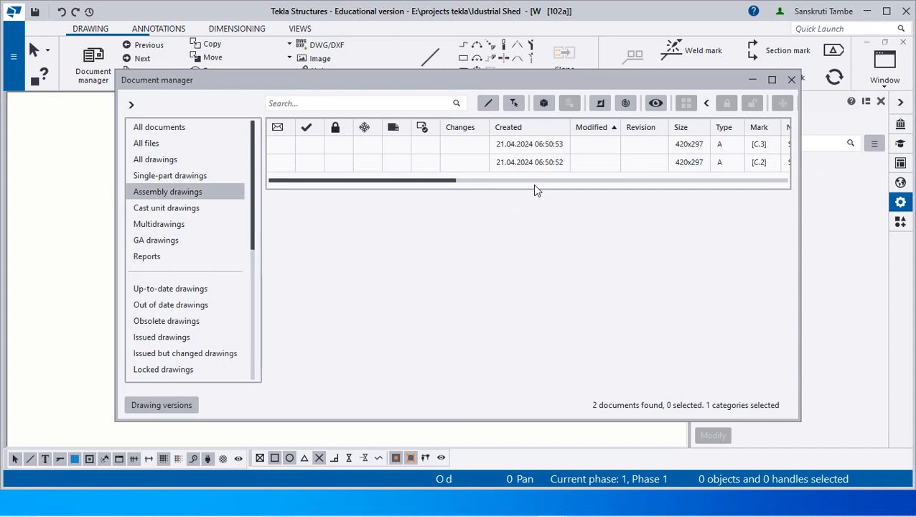
pyautogui.doubleClick(544, 144)
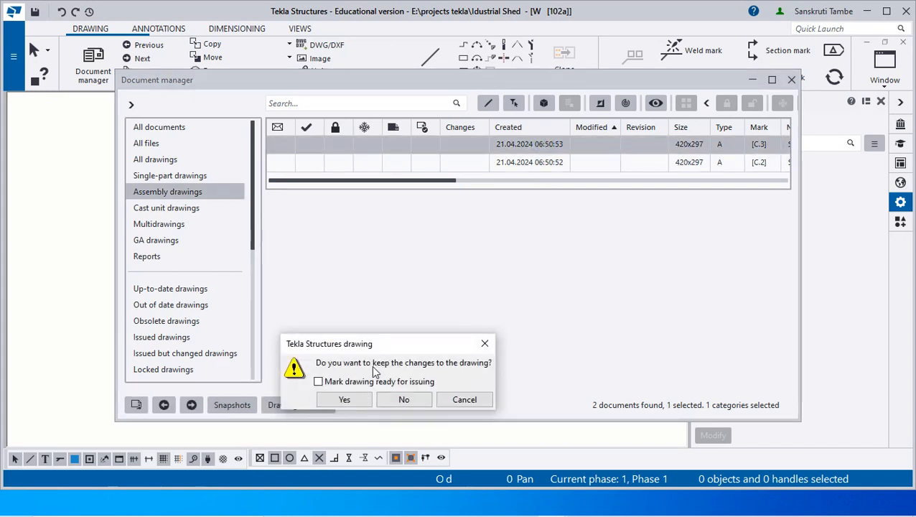
pyautogui.click(356, 399)
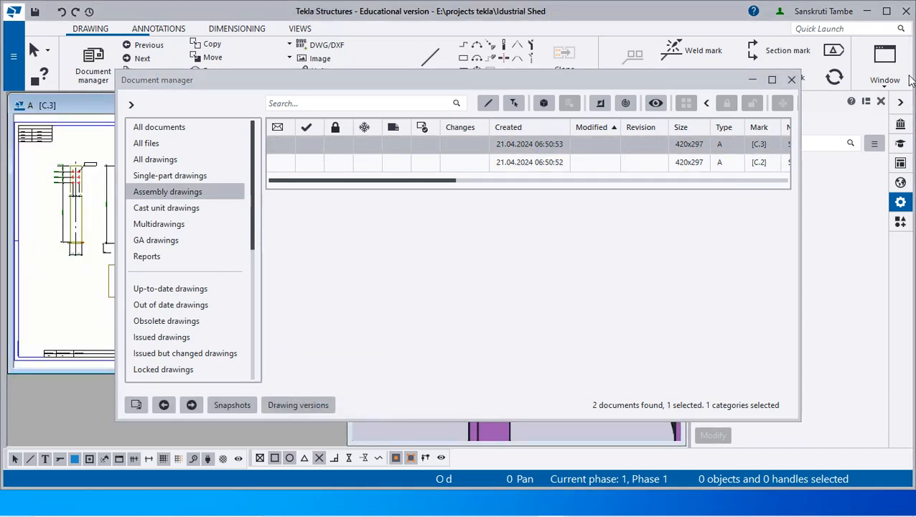
pyautogui.click(793, 79)
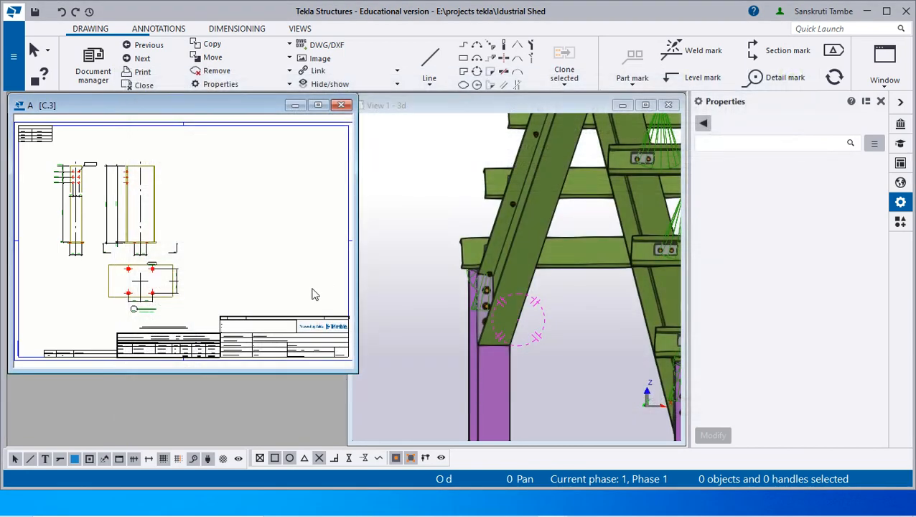
pyautogui.click(318, 106)
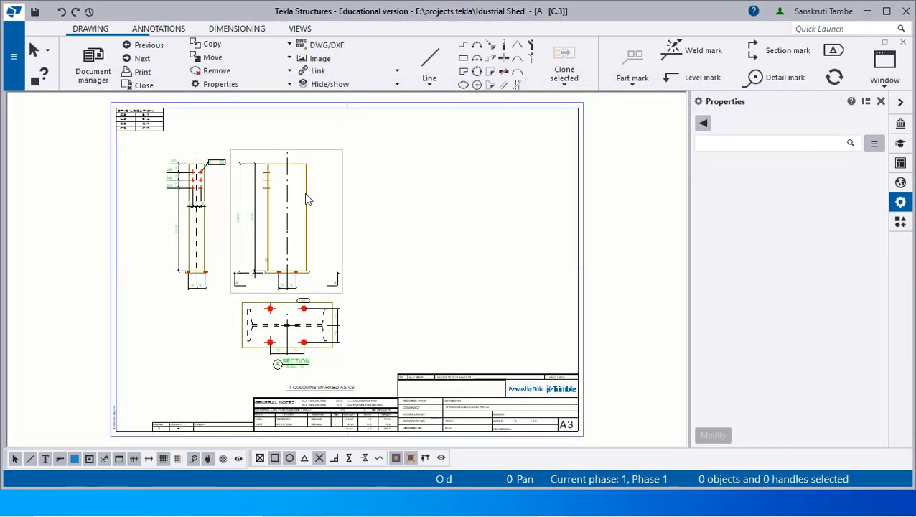
# Examine the grid location table and the phase, quantity and finish table of assembly drawing [C.3]
pyautogui.scroll(-2, 309, 208)
pyautogui.scroll(3, 235, 317)
pyautogui.scroll(-2, 321, 365)
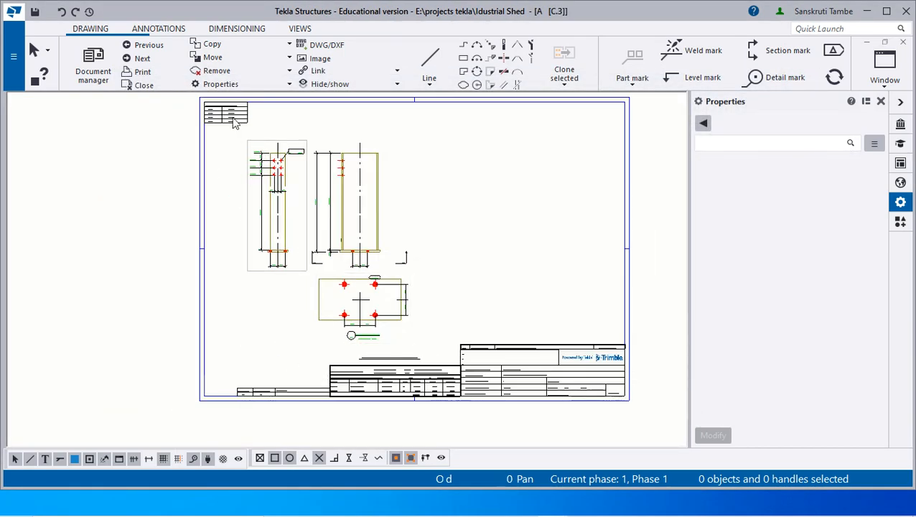
pyautogui.scroll(3, 227, 122)
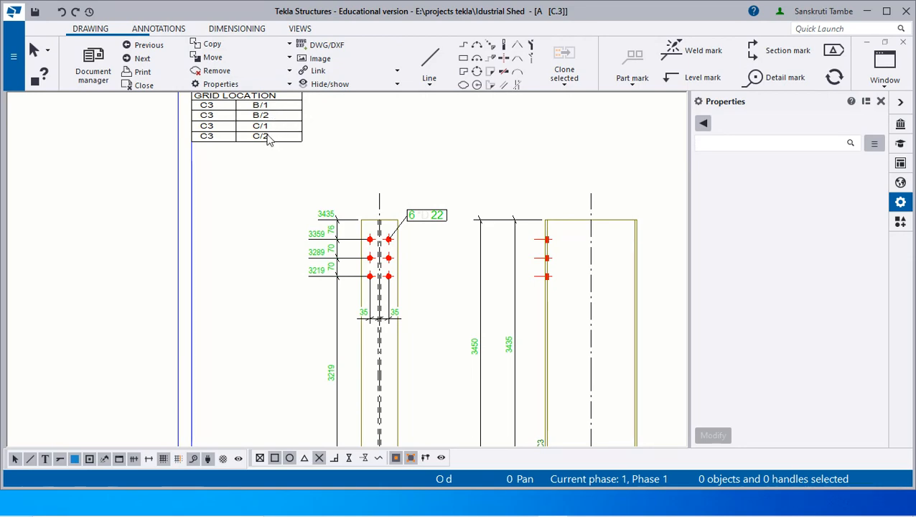
pyautogui.scroll(-4, 268, 140)
pyautogui.scroll(3, 313, 422)
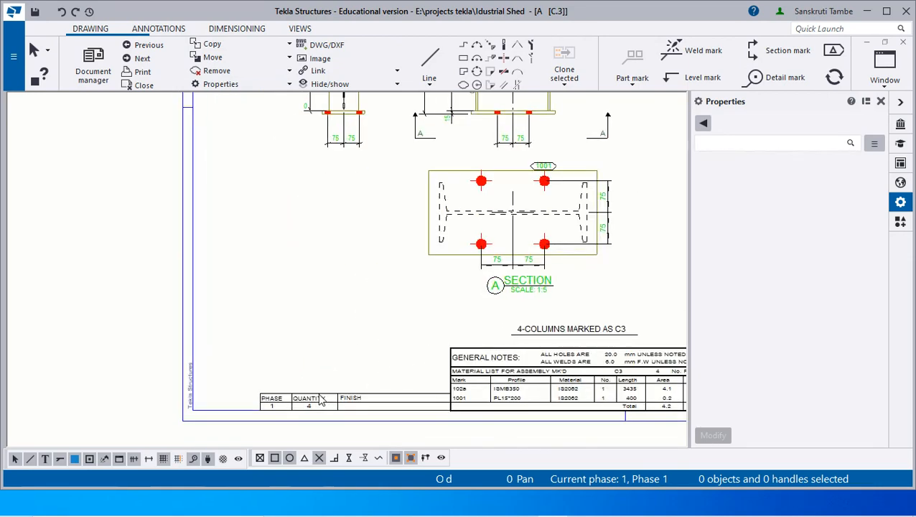
pyautogui.scroll(-1, 274, 266)
pyautogui.scroll(3, 329, 353)
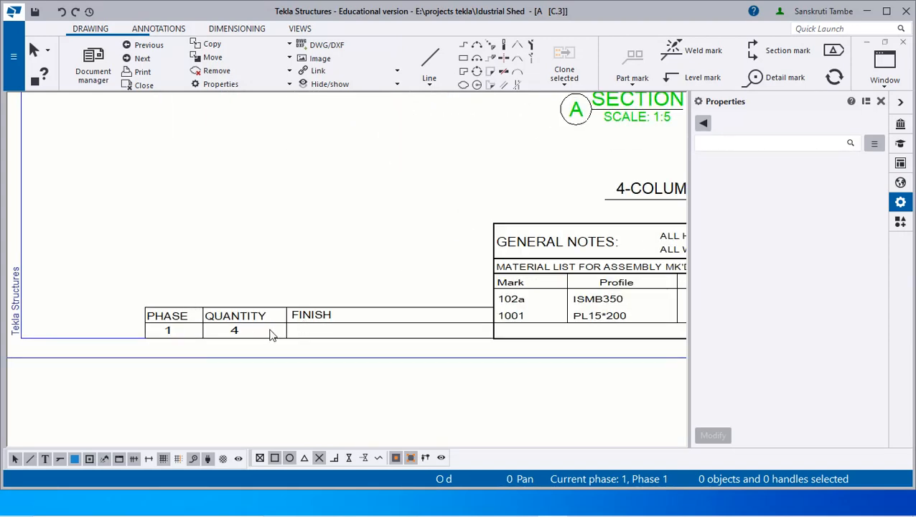
# Examine the general notes and the material list for assembly C3, including profiles, materials, lengths, areas and weights
pyautogui.scroll(-2, 215, 332)
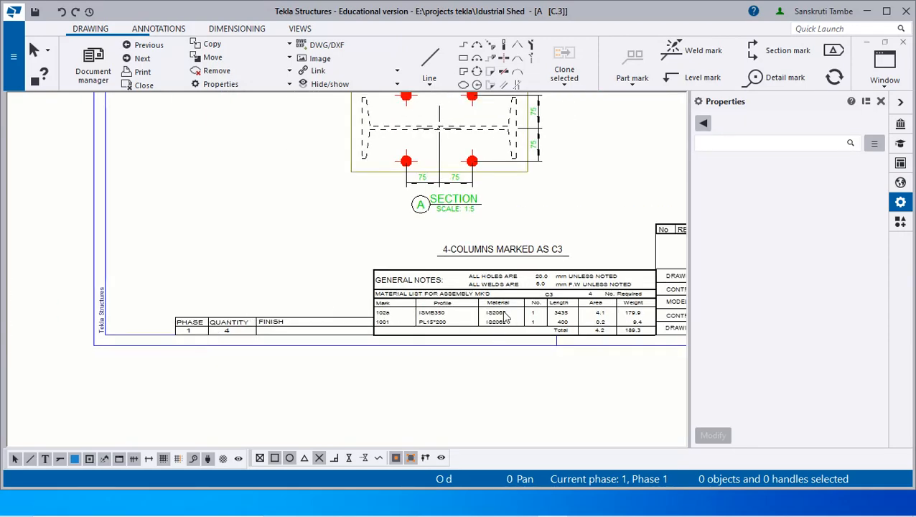
pyautogui.scroll(-2, 505, 317)
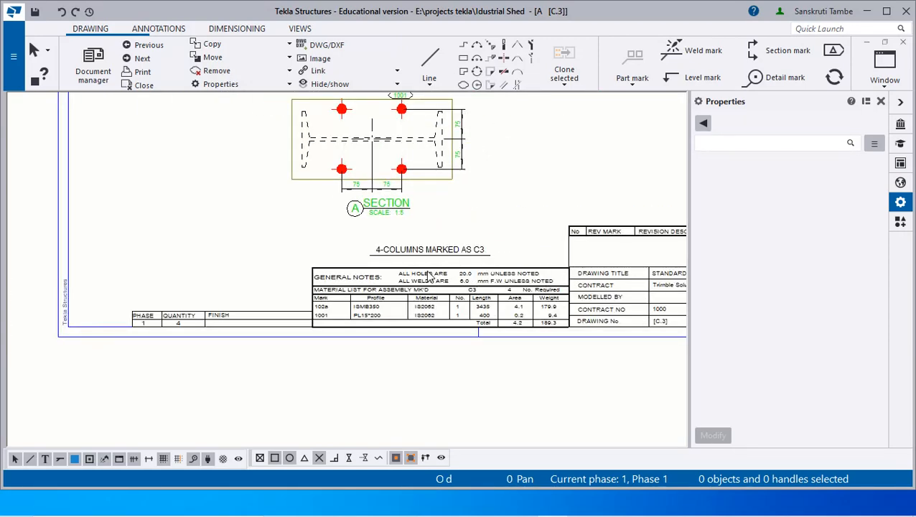
pyautogui.scroll(2, 506, 308)
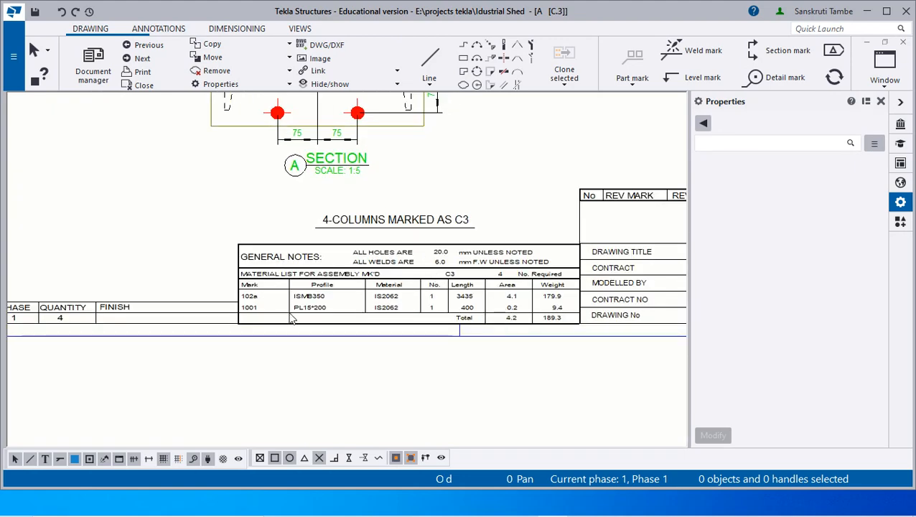
pyautogui.scroll(1, 292, 318)
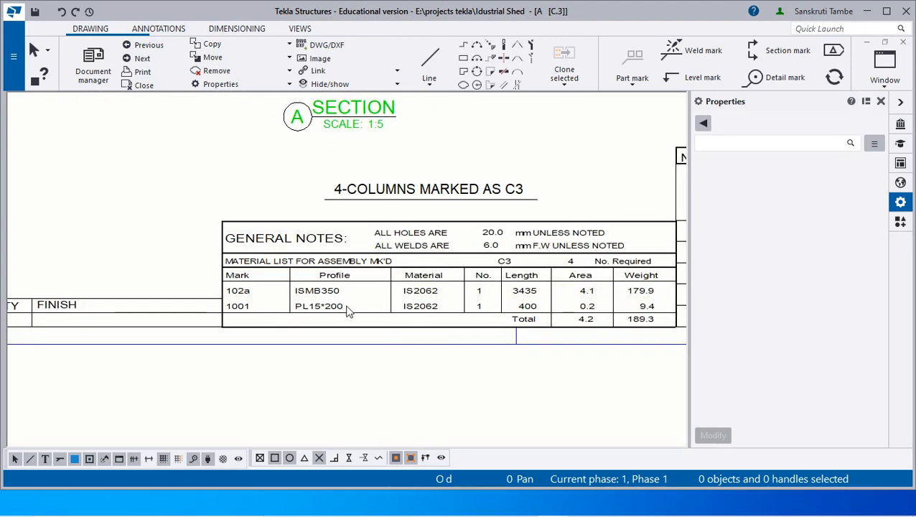
pyautogui.scroll(-2, 331, 309)
pyautogui.scroll(4, 423, 309)
pyautogui.scroll(-3, 399, 301)
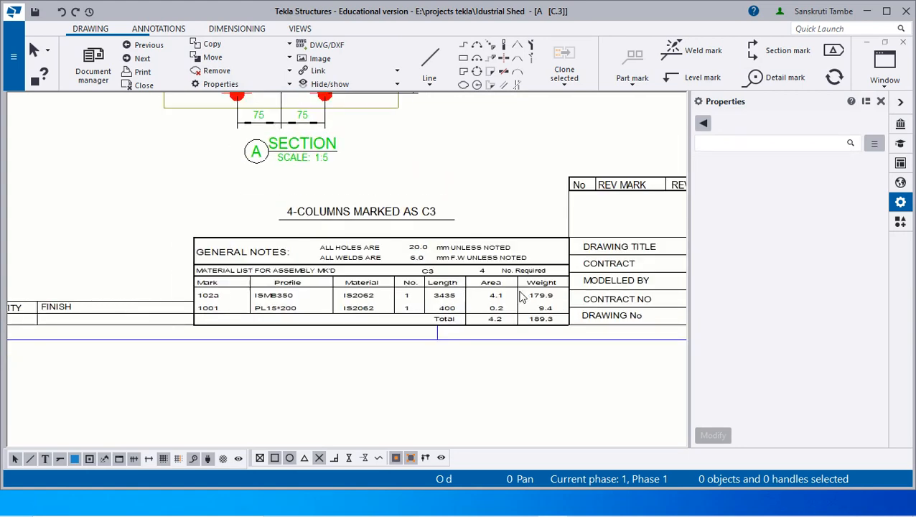
pyautogui.scroll(-3, 522, 297)
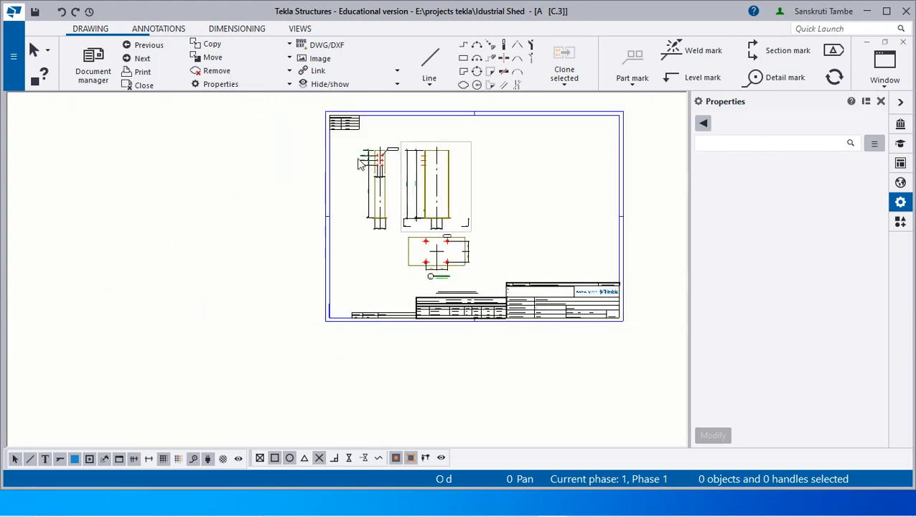
# Examine the dimensions and marks of the two column elevations and of base plate section A
pyautogui.scroll(5, 362, 164)
pyautogui.scroll(-2, 363, 187)
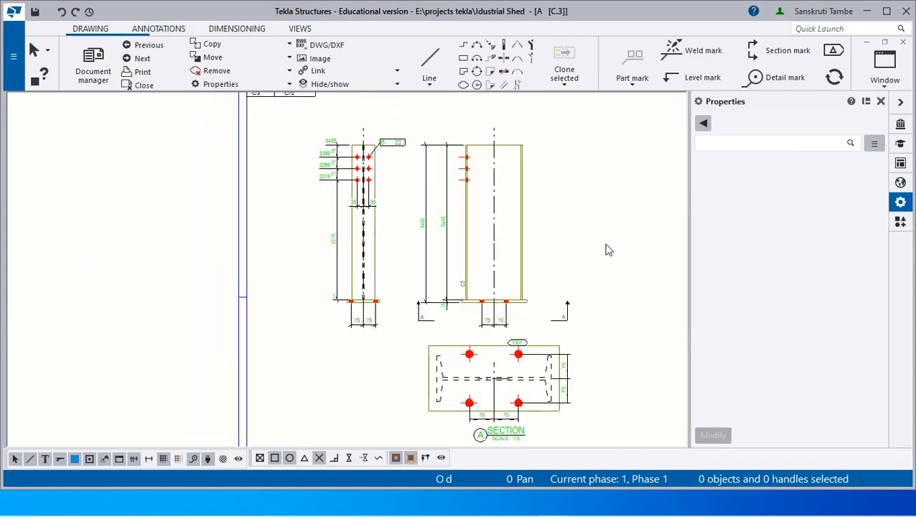
pyautogui.scroll(2, 608, 249)
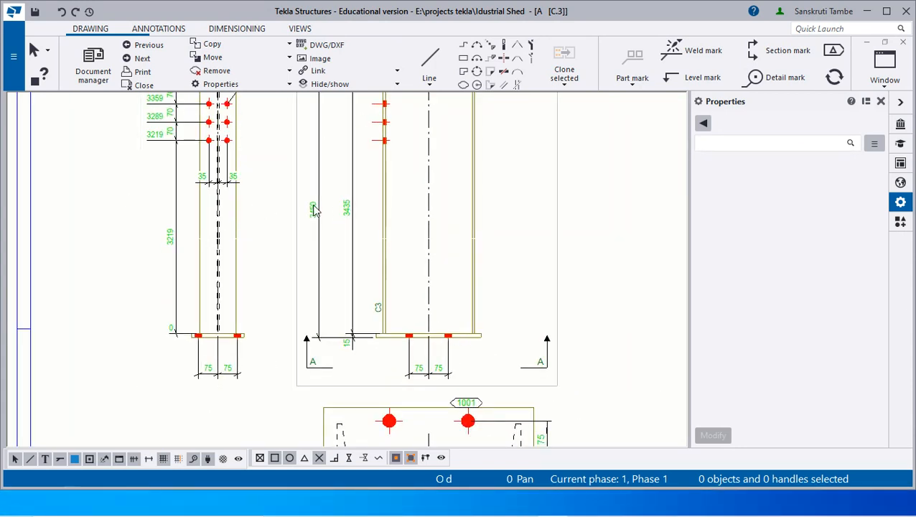
pyautogui.scroll(-3, 323, 301)
pyautogui.scroll(2, 419, 359)
pyautogui.scroll(1, 419, 359)
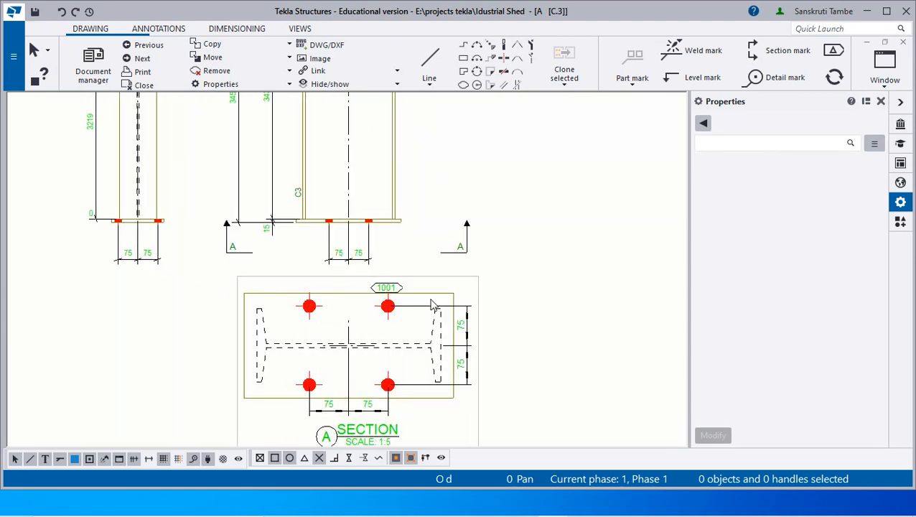
pyautogui.scroll(-1, 445, 260)
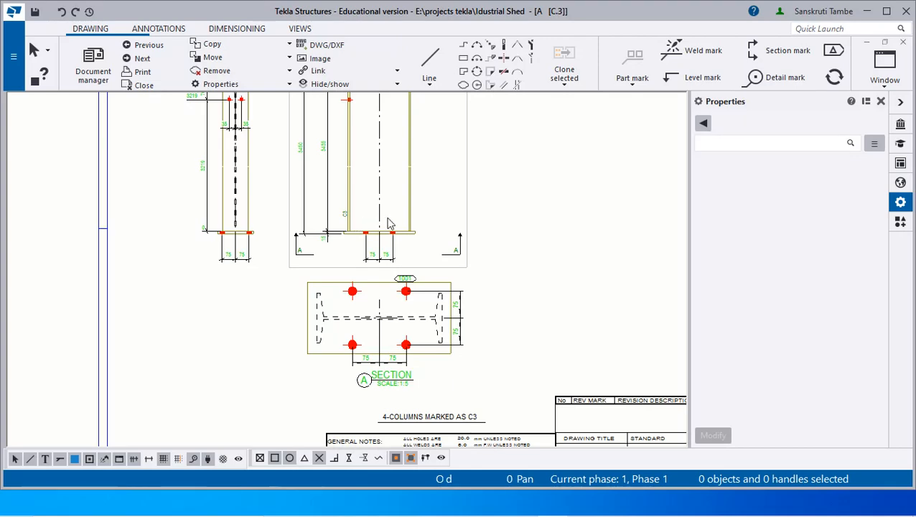
pyautogui.scroll(2, 243, 248)
pyautogui.scroll(-3, 179, 221)
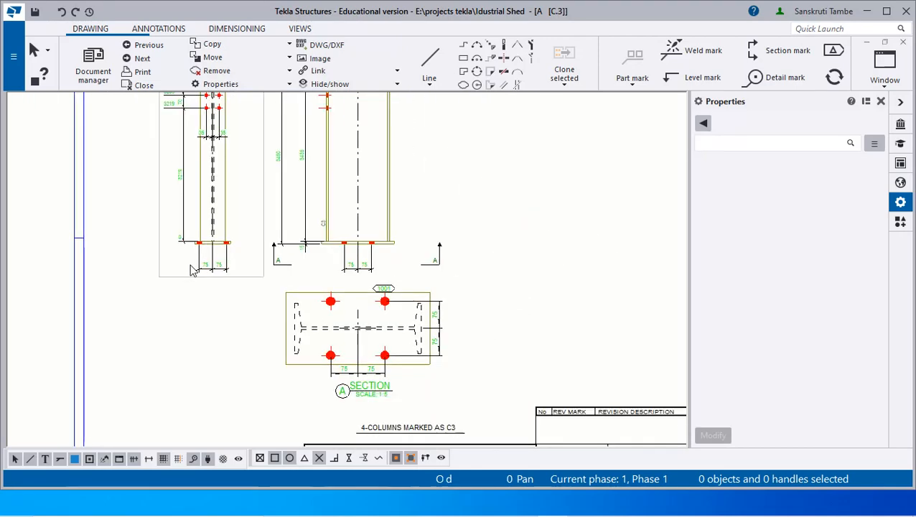
# Delete the vertical dimension chain with running levels beside the narrow column elevation
pyautogui.scroll(4, 186, 185)
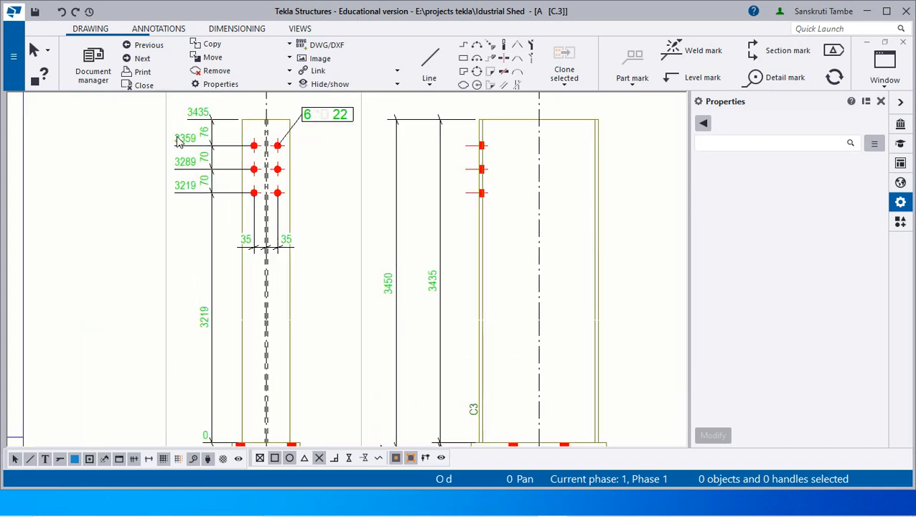
pyautogui.click(201, 139)
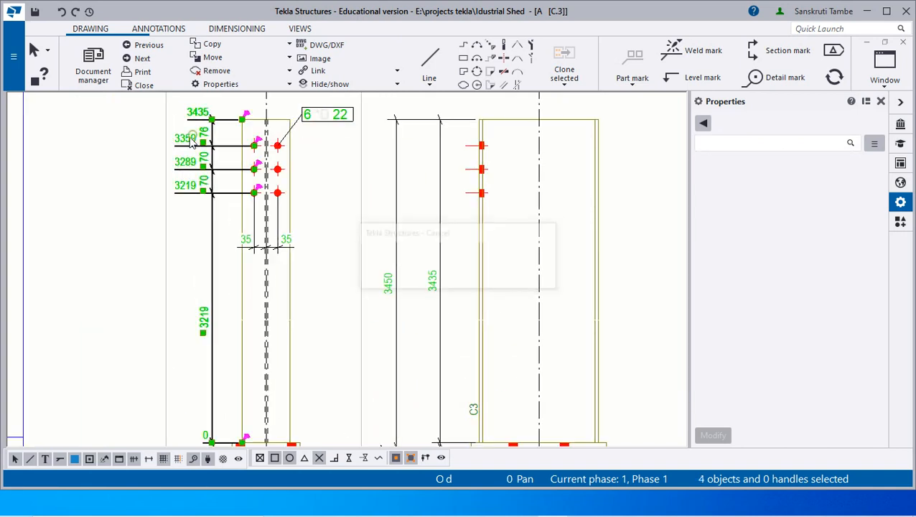
pyautogui.click(333, 326)
pyautogui.scroll(-3, 323, 194)
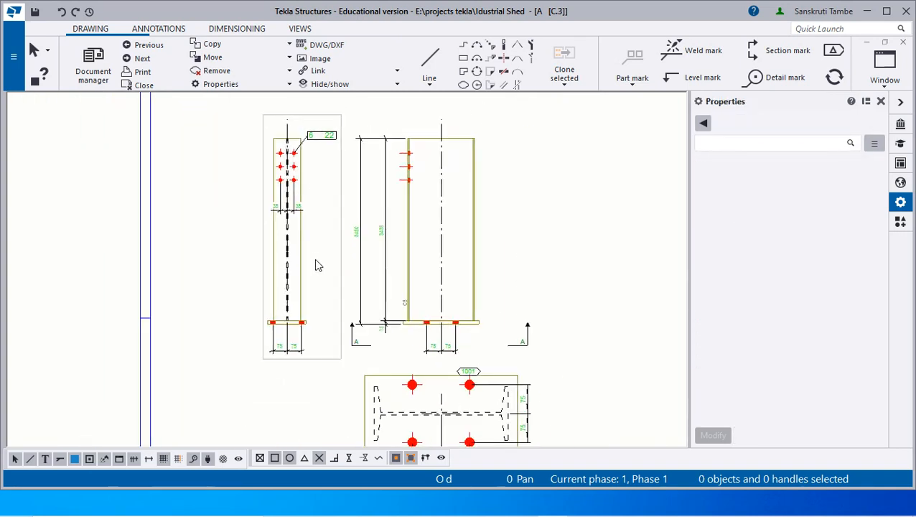
# Add an overall vertical dimension to the narrow column elevation, from the base plate's underside to the column's top end
pyautogui.click(227, 33)
pyautogui.click(141, 72)
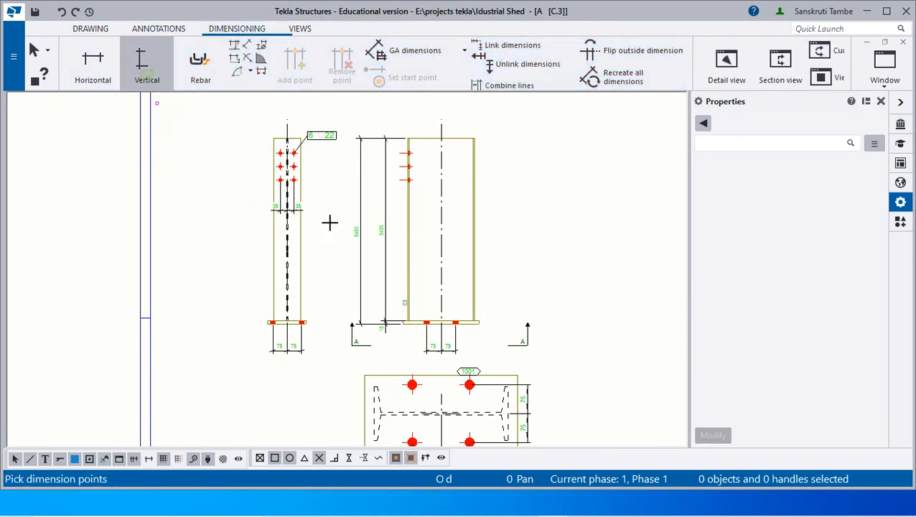
pyautogui.scroll(5, 277, 344)
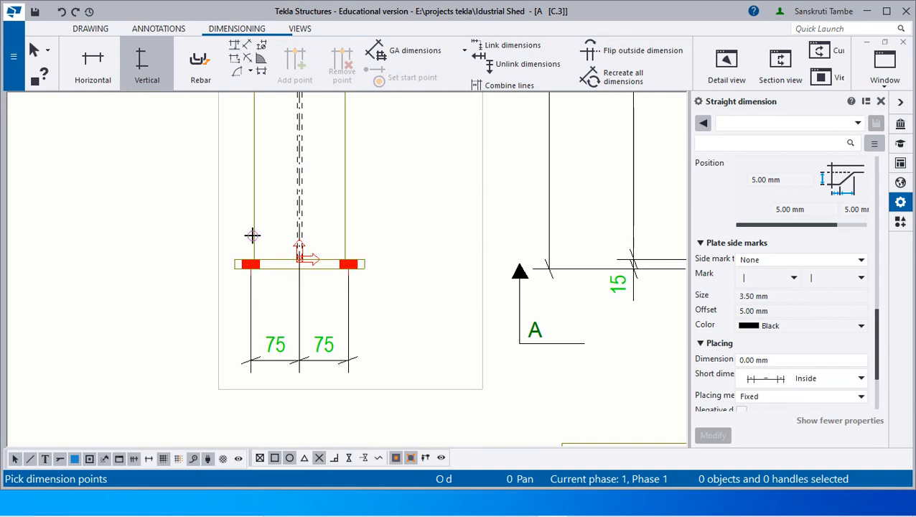
pyautogui.scroll(2, 246, 259)
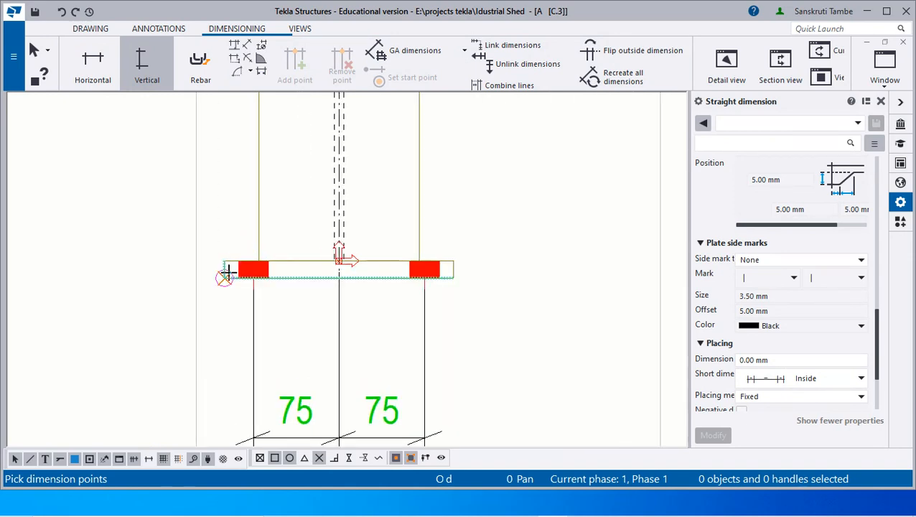
pyautogui.scroll(-5, 224, 278)
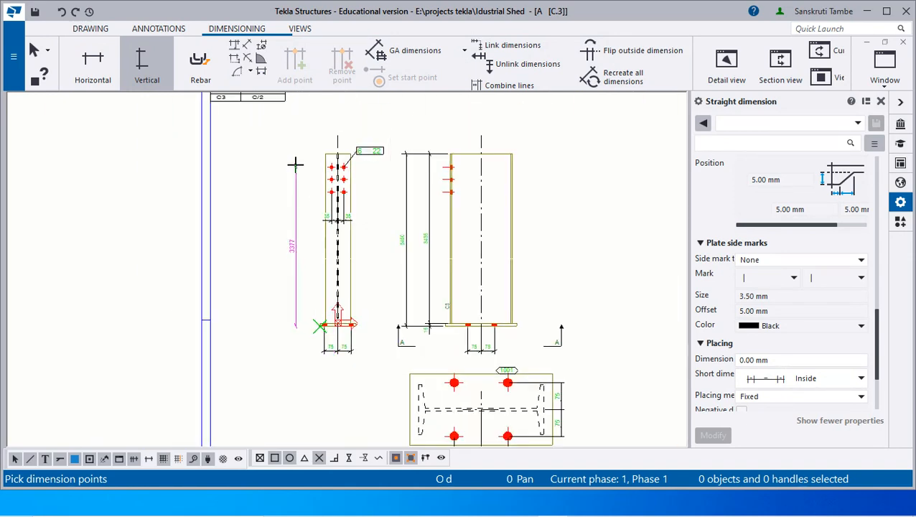
pyautogui.scroll(3, 321, 164)
pyautogui.scroll(1, 324, 163)
pyautogui.click(322, 149)
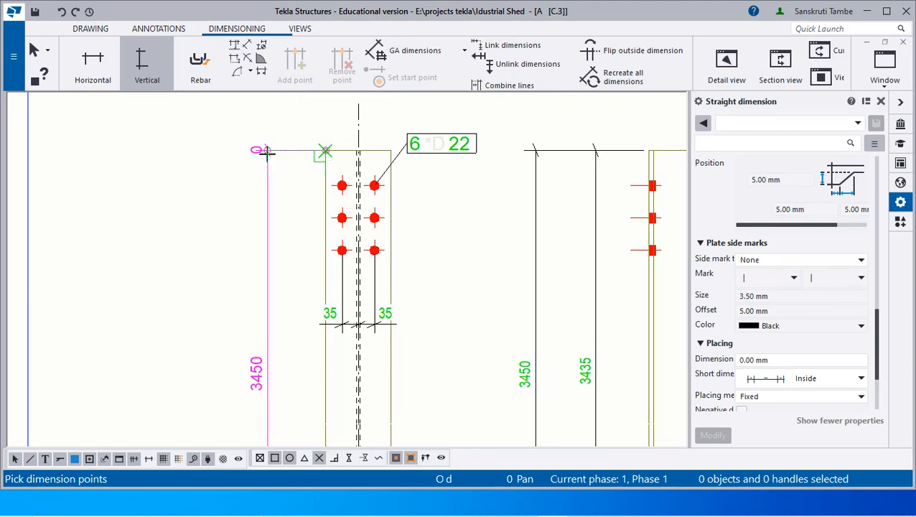
pyautogui.click(268, 151)
pyautogui.scroll(-3, 304, 185)
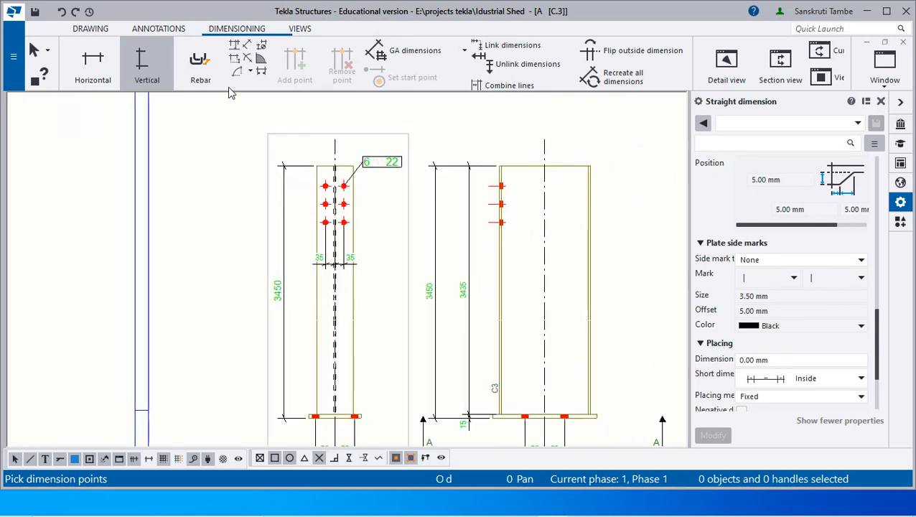
# Add a vertical dimension chain to the narrow column elevation, from the column's top end through the three bolt rows, placed inside the overall dimension
pyautogui.scroll(4, 302, 156)
pyautogui.scroll(1, 304, 160)
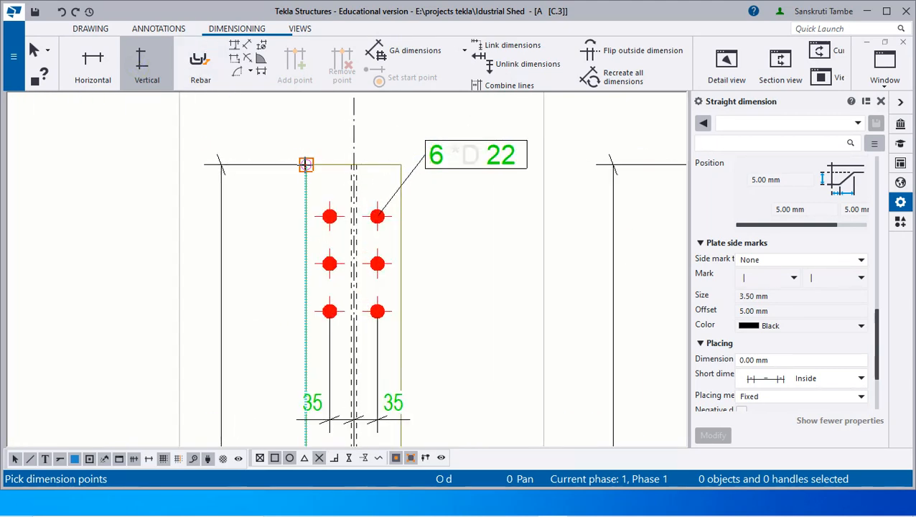
pyautogui.click(307, 167)
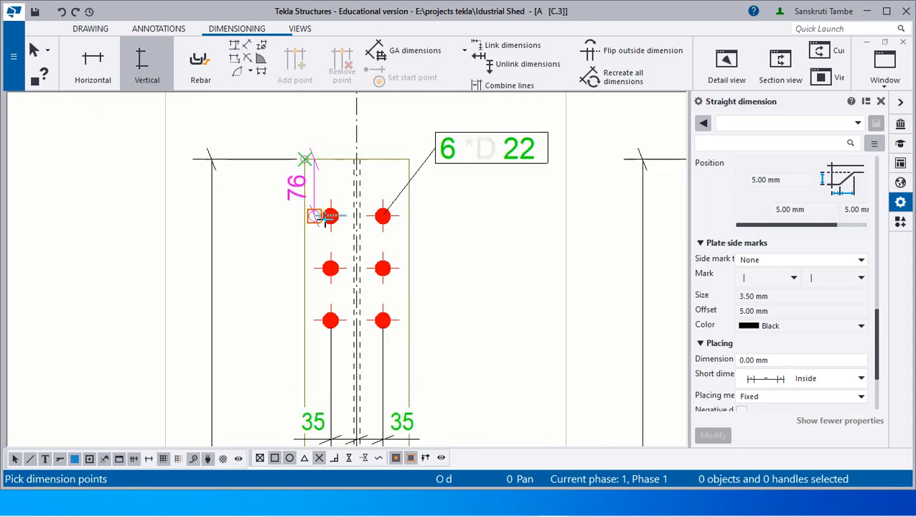
pyautogui.scroll(4, 316, 215)
pyautogui.click(271, 199)
pyautogui.scroll(-7, 329, 150)
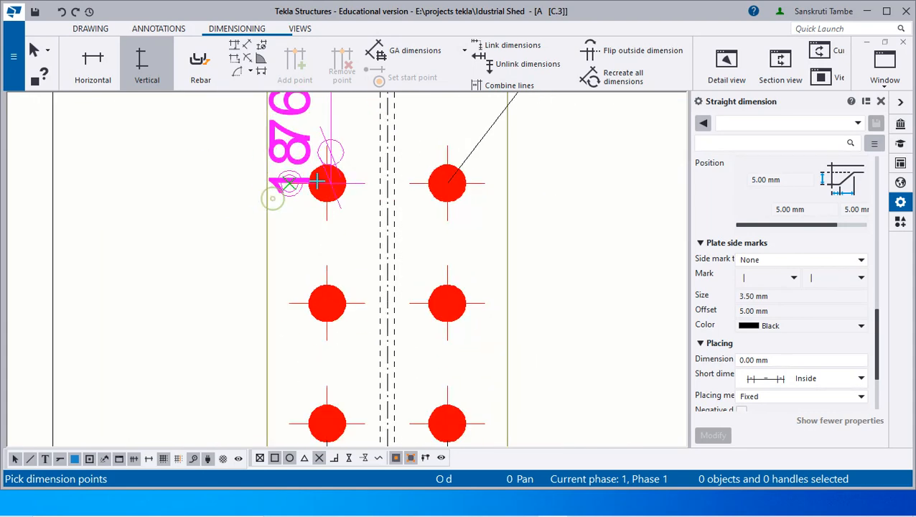
pyautogui.scroll(5, 311, 264)
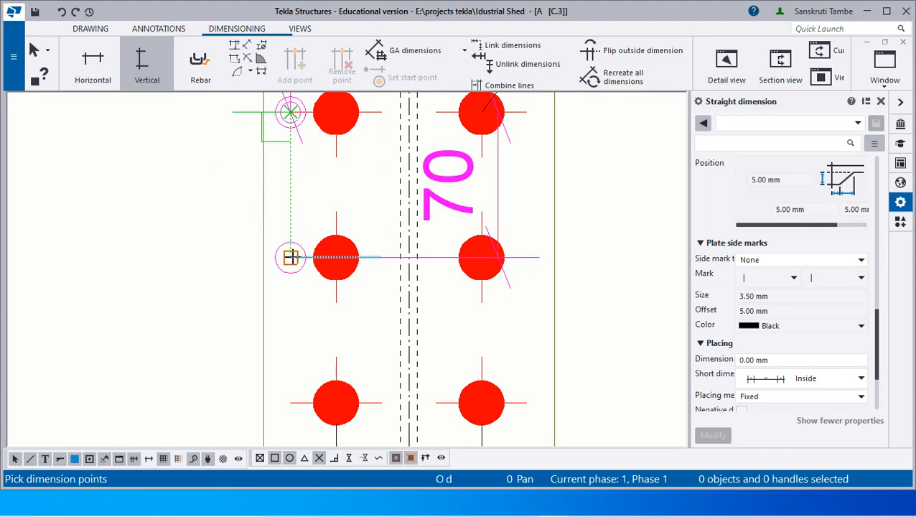
pyautogui.click(291, 257)
pyautogui.scroll(-7, 338, 194)
pyautogui.scroll(6, 325, 295)
pyautogui.click(309, 304)
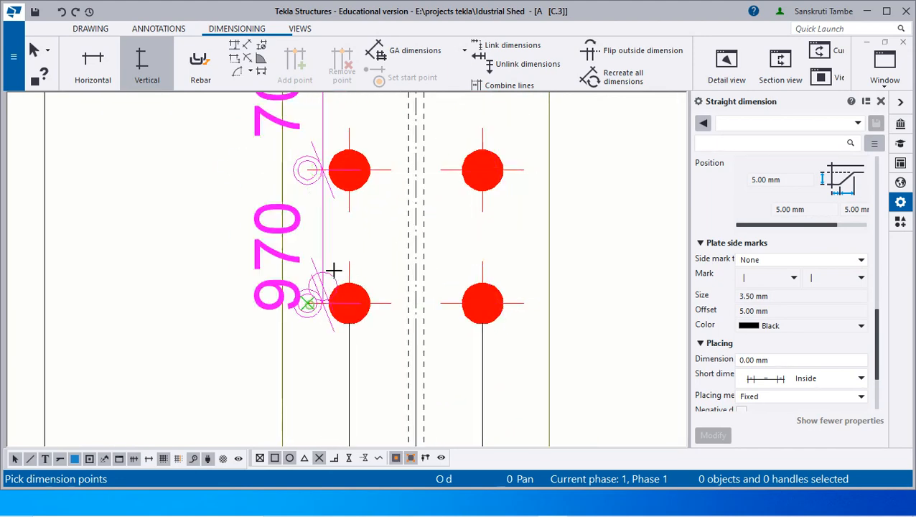
pyautogui.scroll(-2, 352, 247)
pyautogui.middleClick(268, 272)
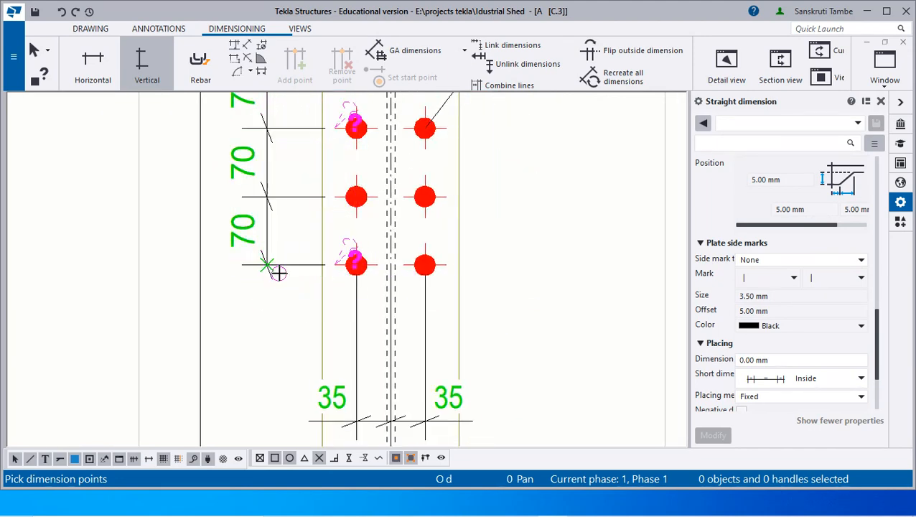
pyautogui.scroll(-4, 279, 273)
pyautogui.rightClick(401, 256)
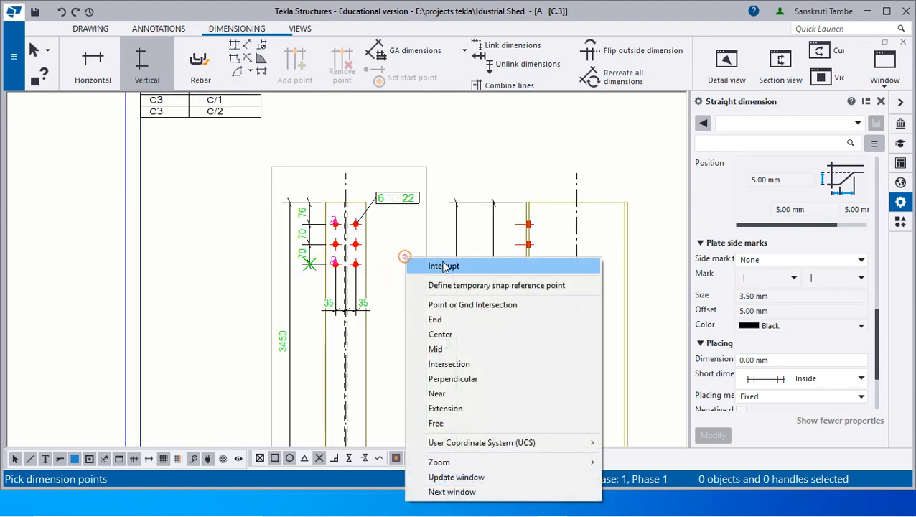
pyautogui.click(424, 263)
# Examine the bolt mark on the narrow elevation and the base plate's dimensions and marks in the wide elevation and section A
pyautogui.scroll(2, 407, 201)
pyautogui.click(407, 206)
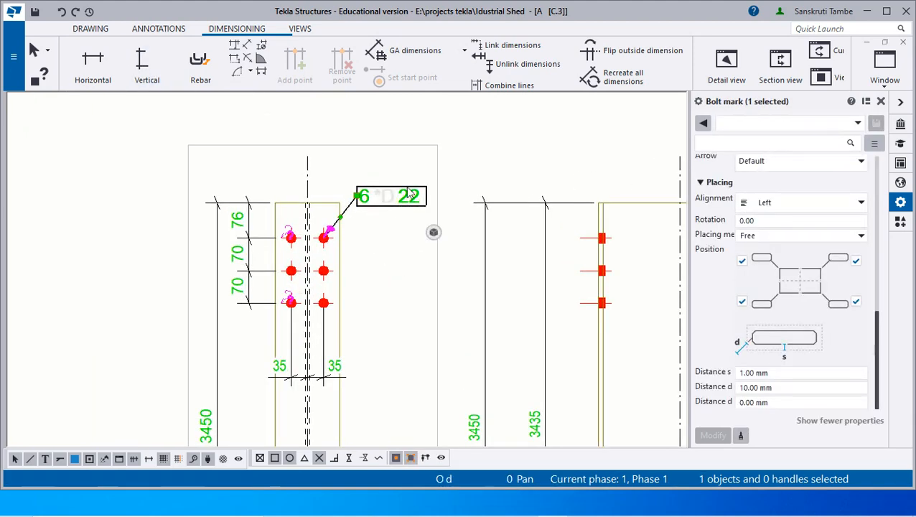
pyautogui.scroll(-1, 424, 245)
pyautogui.scroll(-4, 467, 280)
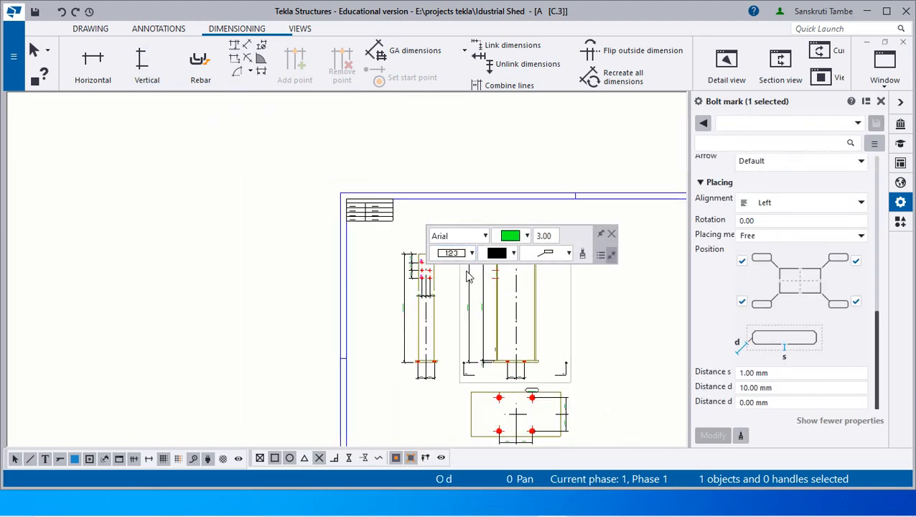
pyautogui.click(599, 311)
pyautogui.scroll(2, 507, 344)
pyautogui.scroll(-2, 510, 335)
pyautogui.scroll(5, 510, 334)
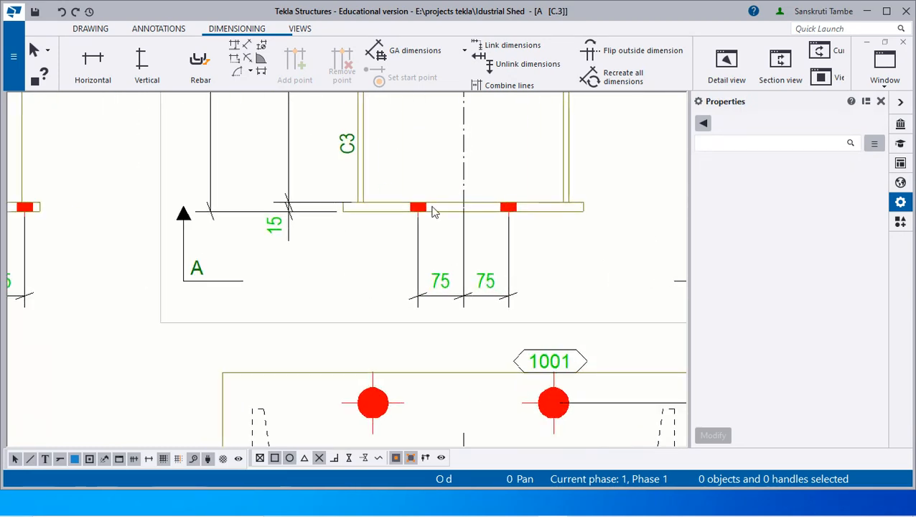
pyautogui.scroll(-3, 295, 199)
pyautogui.scroll(-2, 402, 251)
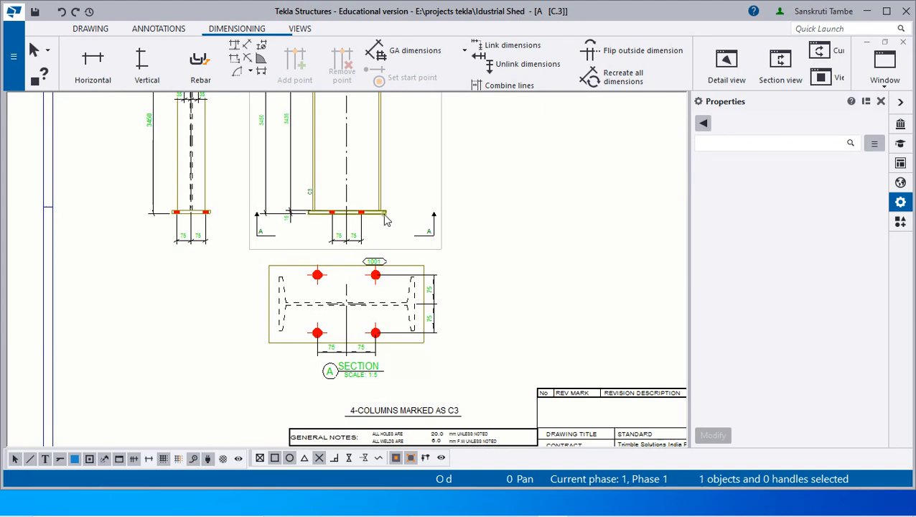
pyautogui.scroll(-2, 382, 214)
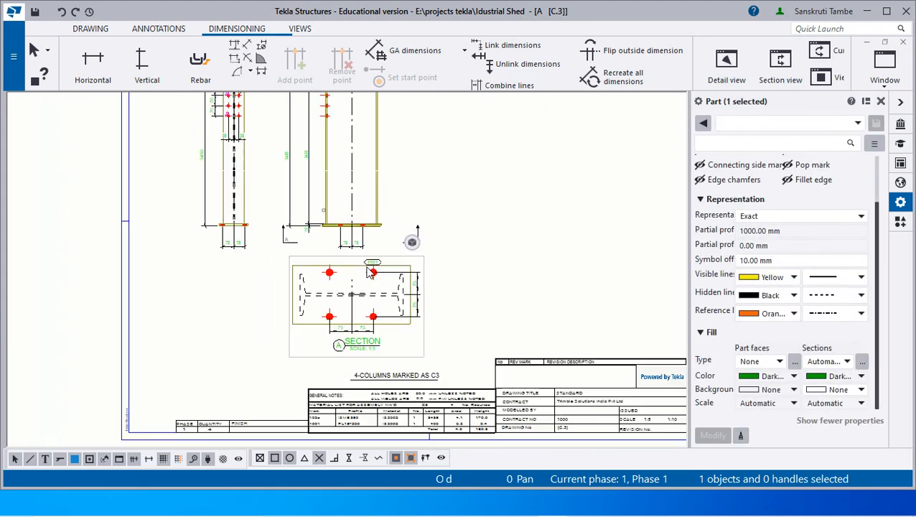
# Add a mark to the base plate in the front view using applied mark properties and place it just below the plate's left end
pyautogui.scroll(3, 373, 223)
pyautogui.scroll(2, 429, 283)
pyautogui.rightClick(422, 266)
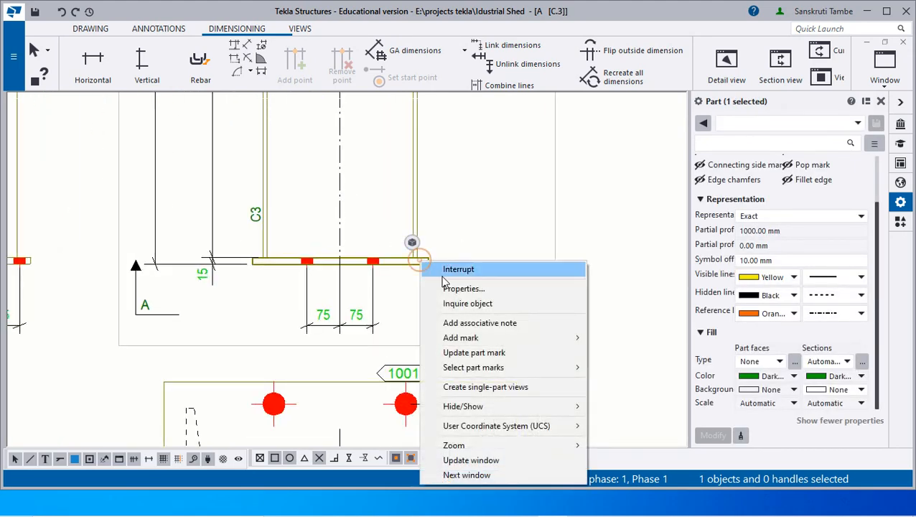
pyautogui.moveTo(474, 337)
pyautogui.click(616, 352)
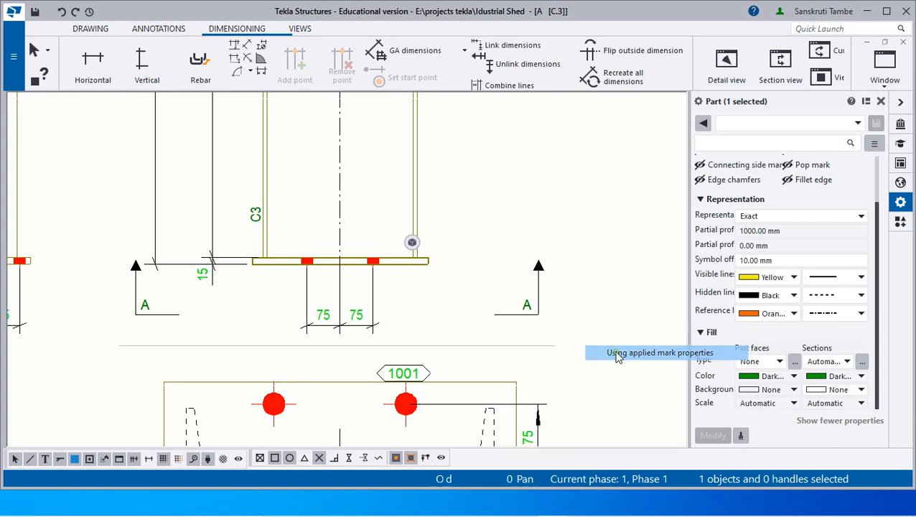
pyautogui.click(230, 367)
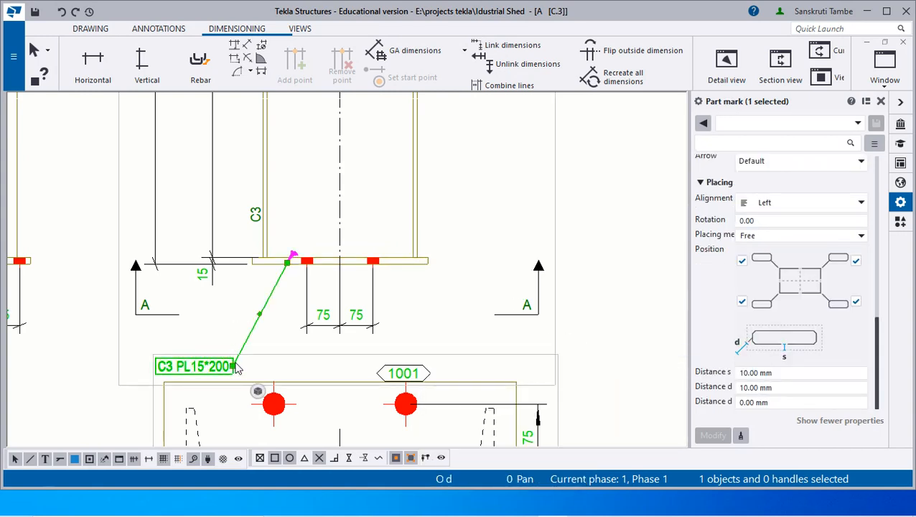
pyautogui.moveTo(237, 368); pyautogui.dragTo(300, 285)
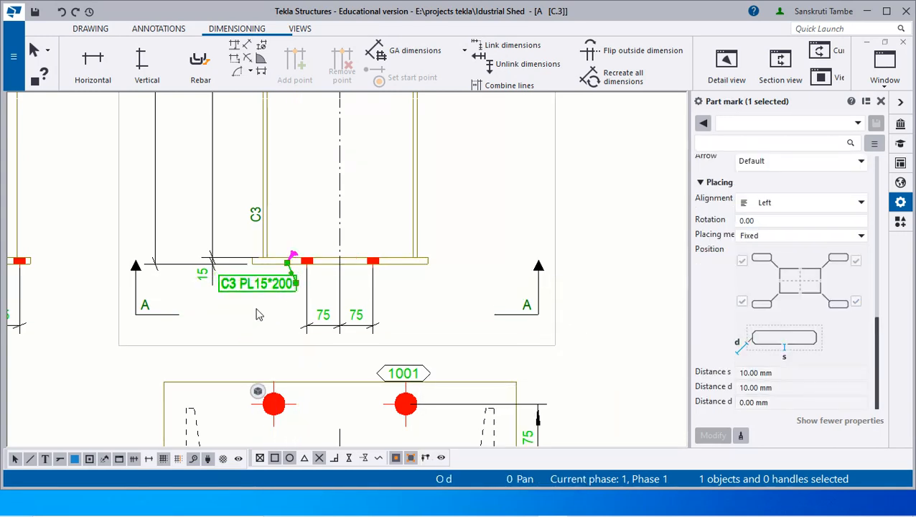
pyautogui.click(249, 332)
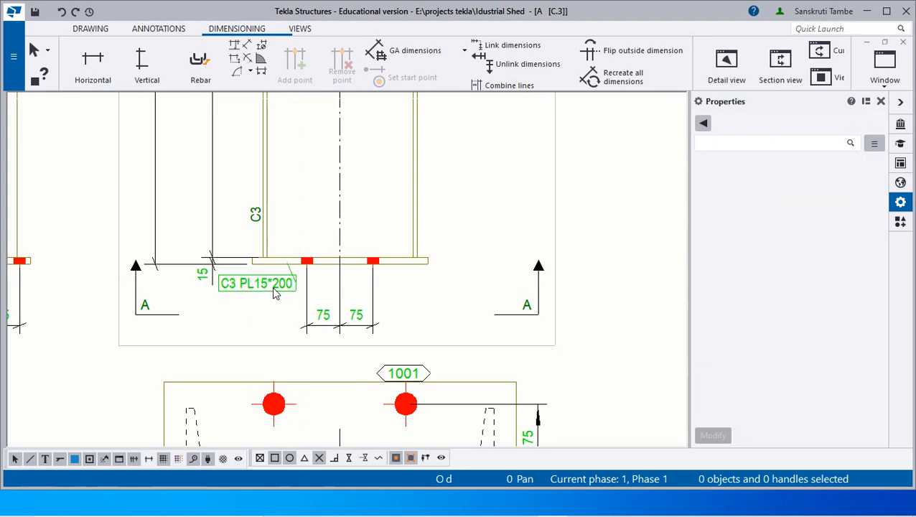
# Remove the Assembly position element from the front view's base plate mark, keeping only Profile, and apply the modification
pyautogui.scroll(-2, 273, 269)
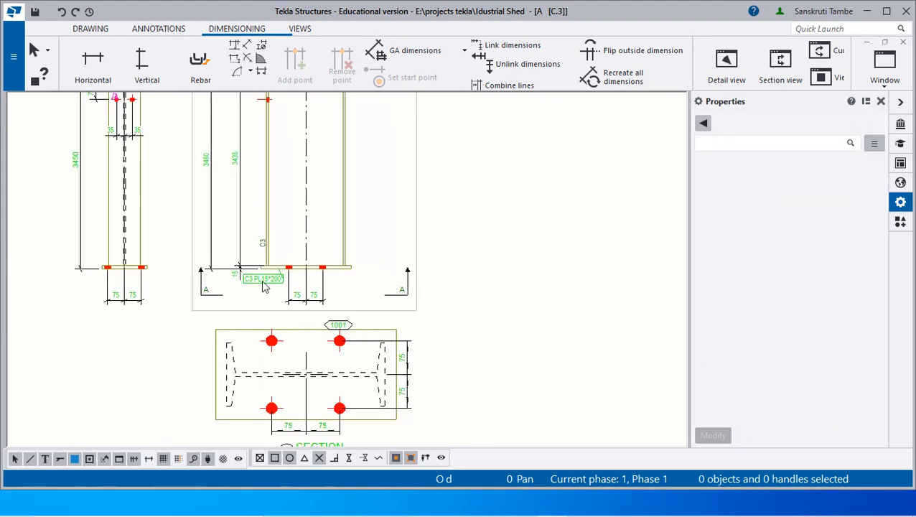
pyautogui.scroll(5, 249, 295)
pyautogui.click(247, 268)
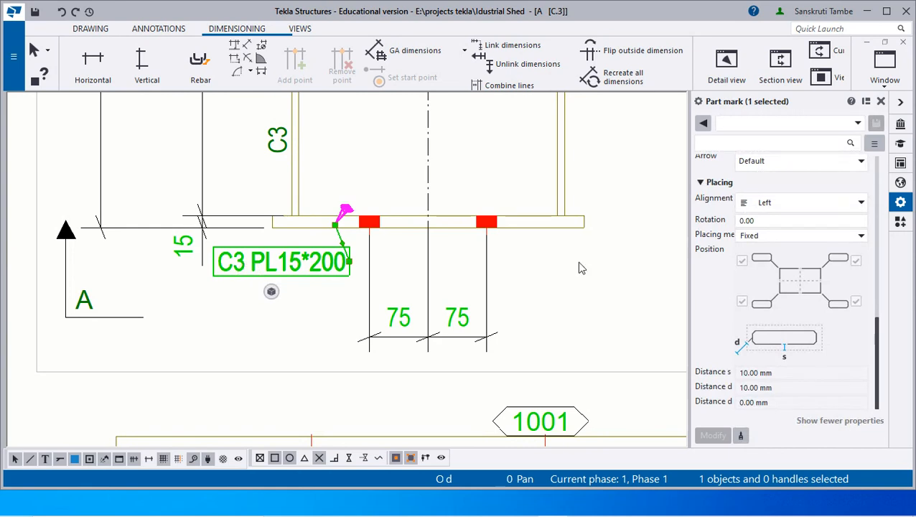
pyautogui.scroll(10, 826, 229)
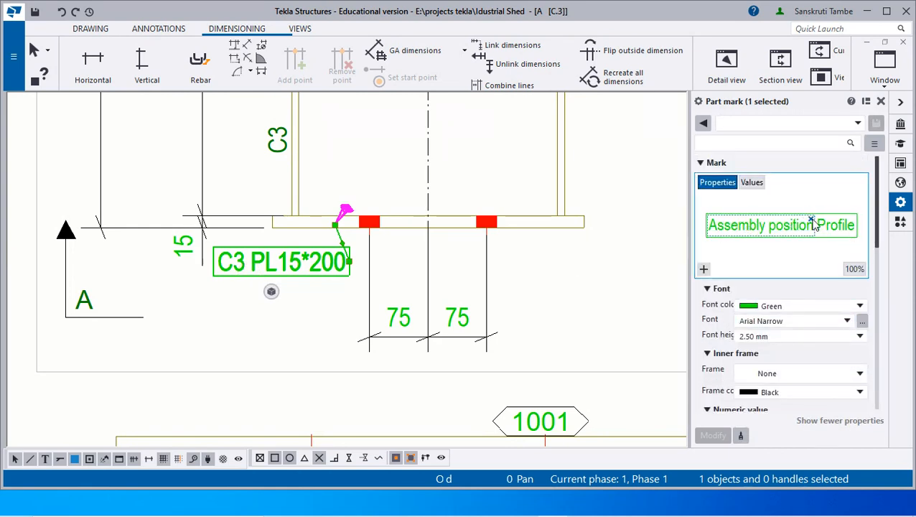
pyautogui.click(812, 221)
pyautogui.click(715, 435)
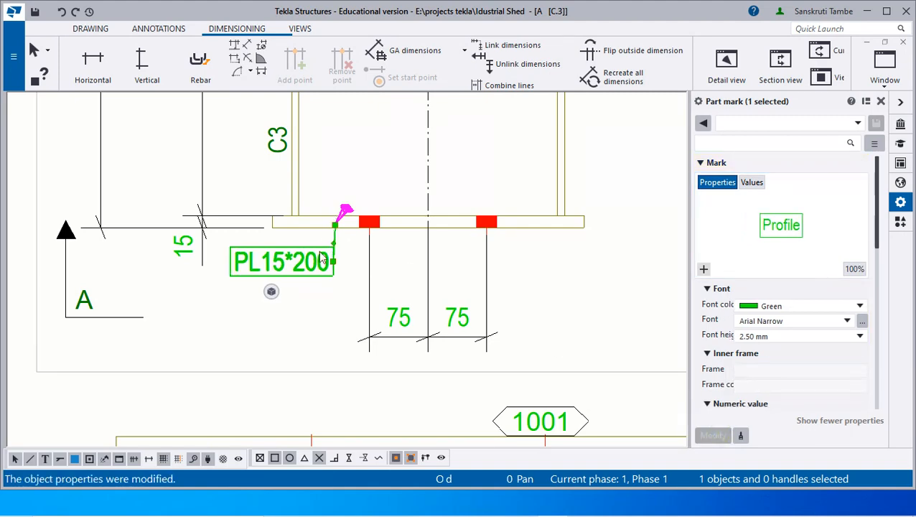
pyautogui.scroll(-5, 269, 277)
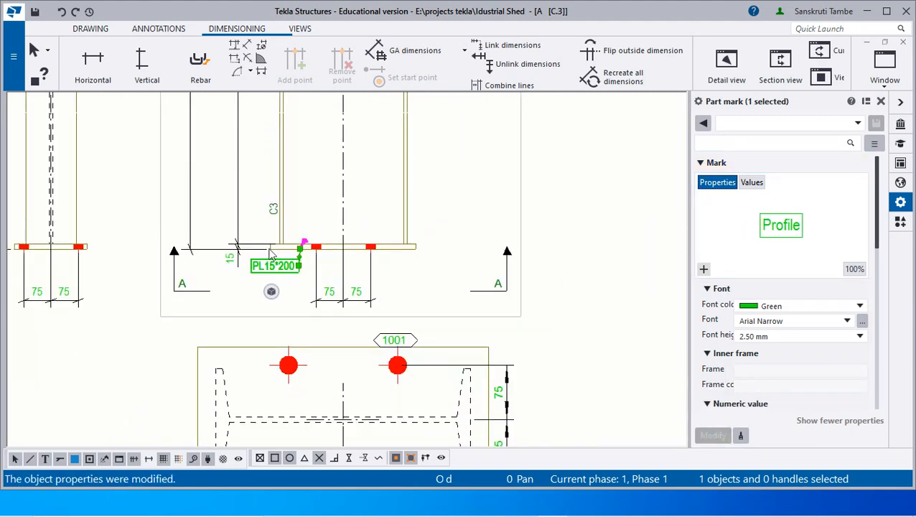
# Try to add a mark to the base plate in section A using applied mark properties
pyautogui.scroll(5, 402, 286)
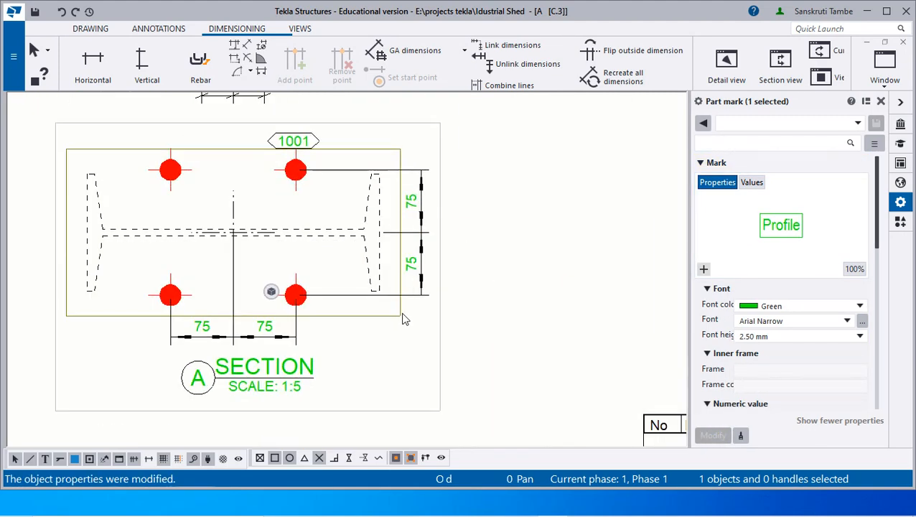
pyautogui.click(400, 314)
pyautogui.rightClick(400, 313)
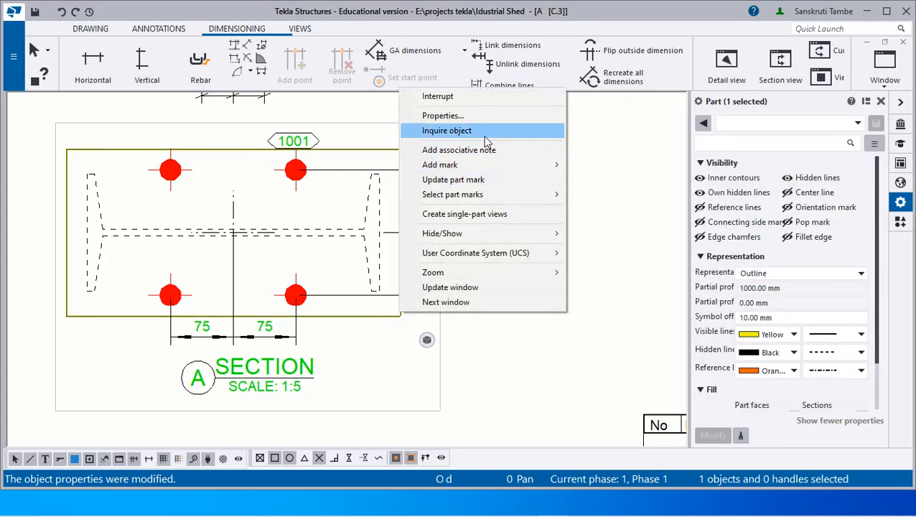
pyautogui.moveTo(483, 165)
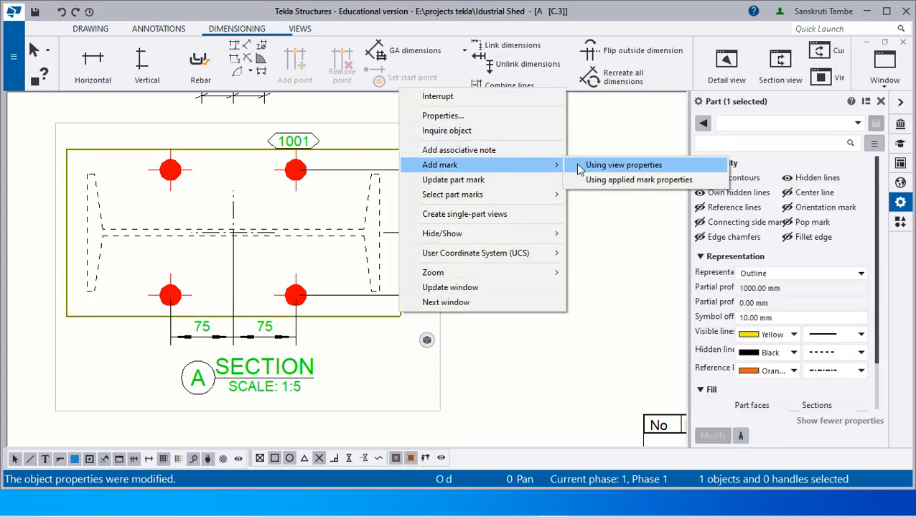
pyautogui.click(592, 181)
pyautogui.scroll(-4, 583, 198)
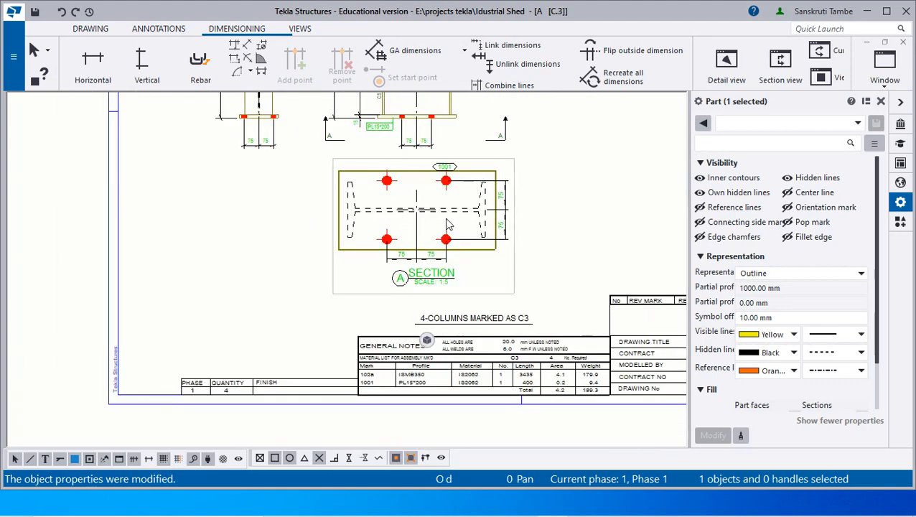
pyautogui.scroll(3, 498, 224)
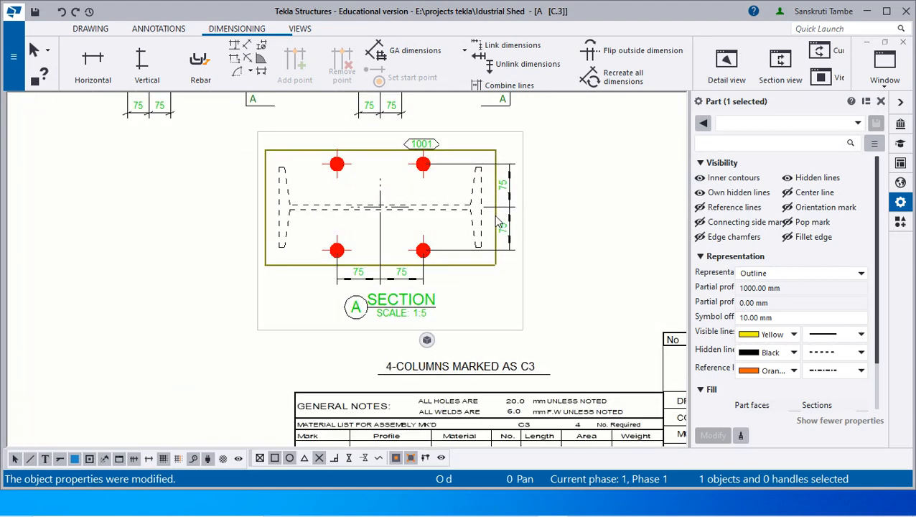
pyautogui.rightClick(479, 263)
pyautogui.click(565, 160)
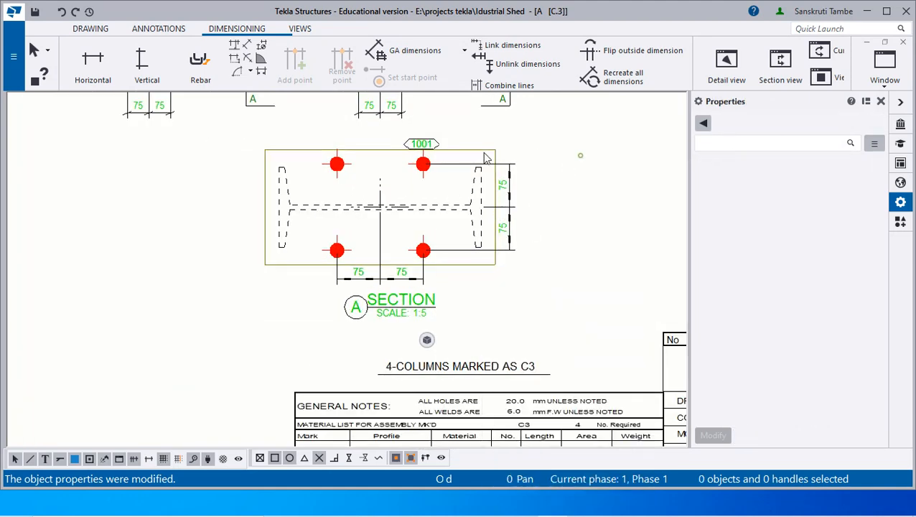
# Replace the Part position element with Profile in section A's base plate mark and apply the modification
pyautogui.click(435, 145)
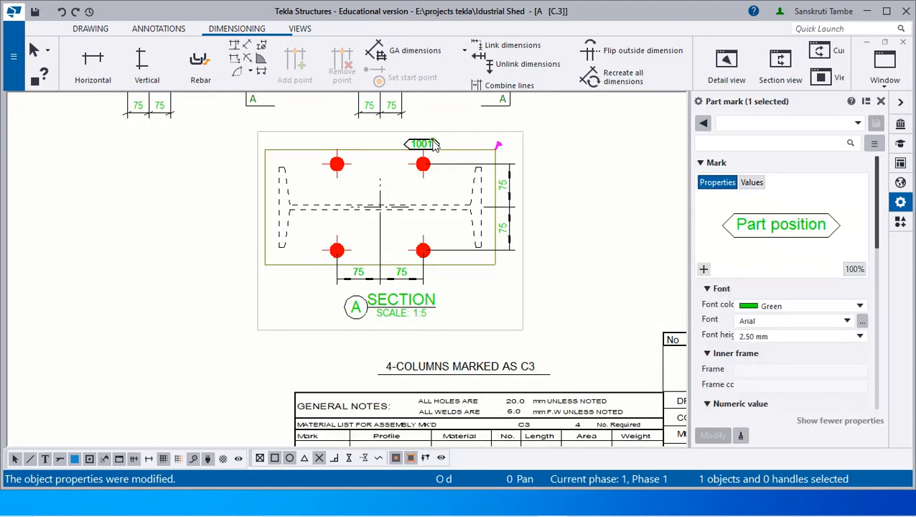
pyautogui.click(704, 270)
pyautogui.write('profile')
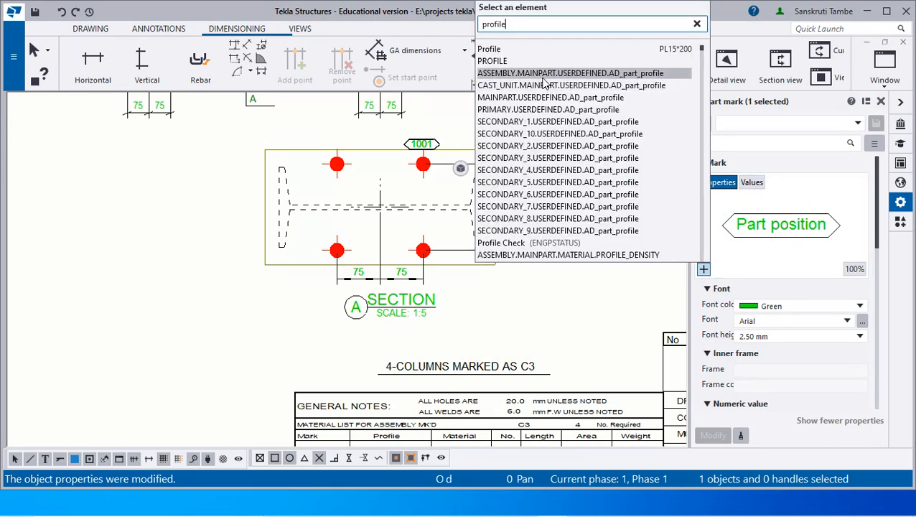
pyautogui.click(505, 50)
pyautogui.click(775, 231)
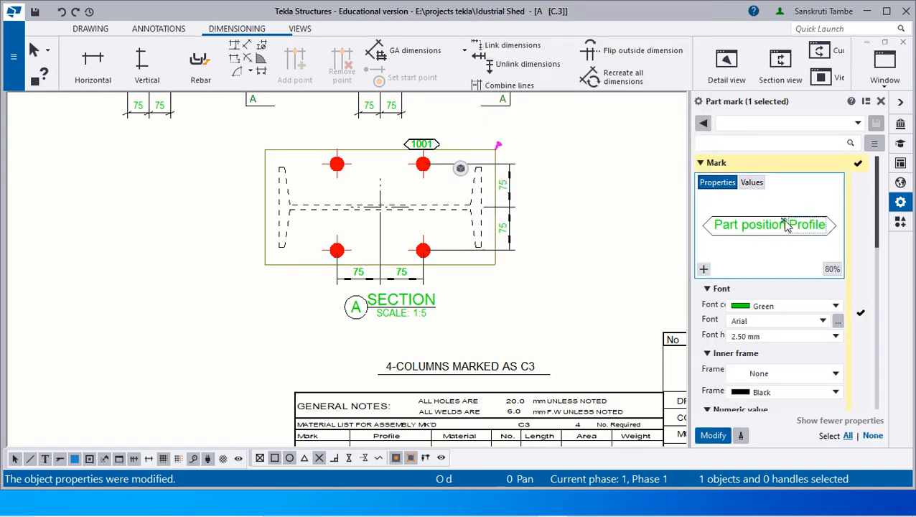
pyautogui.press('Delete')
pyautogui.click(713, 435)
pyautogui.scroll(3, 460, 145)
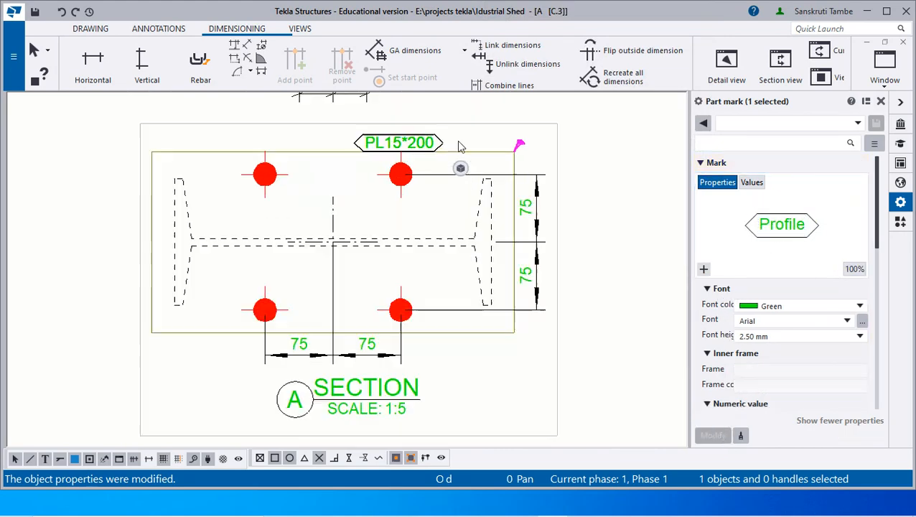
pyautogui.click(615, 201)
# Add a mark to the column in section A using view properties and replace its Part position element with Profile
pyautogui.scroll(-1, 415, 205)
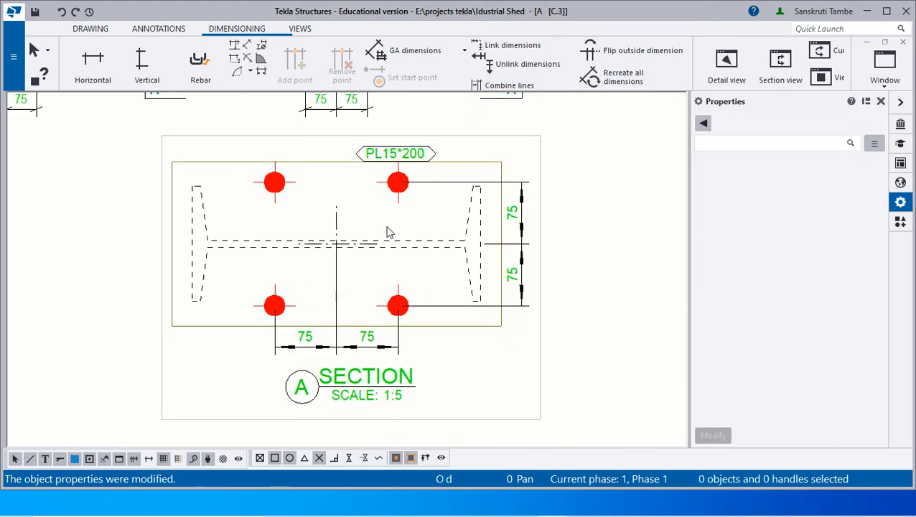
pyautogui.rightClick(441, 245)
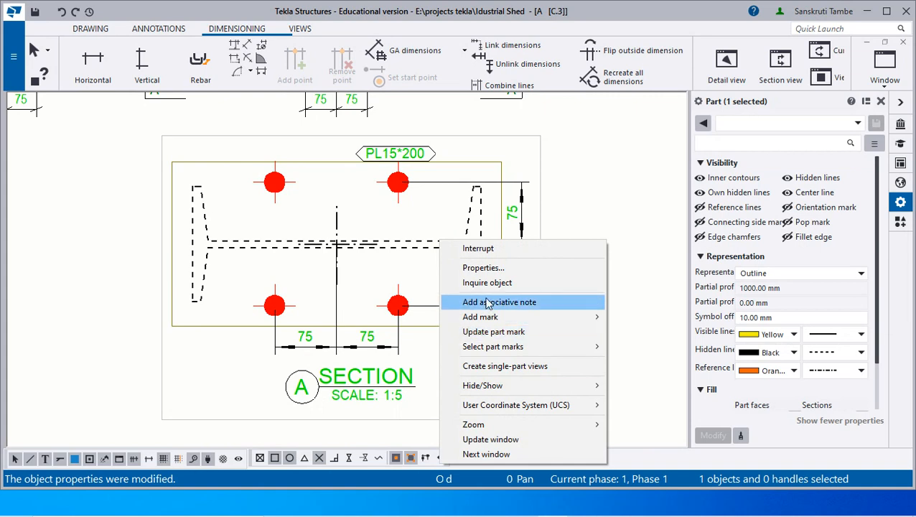
pyautogui.moveTo(571, 318)
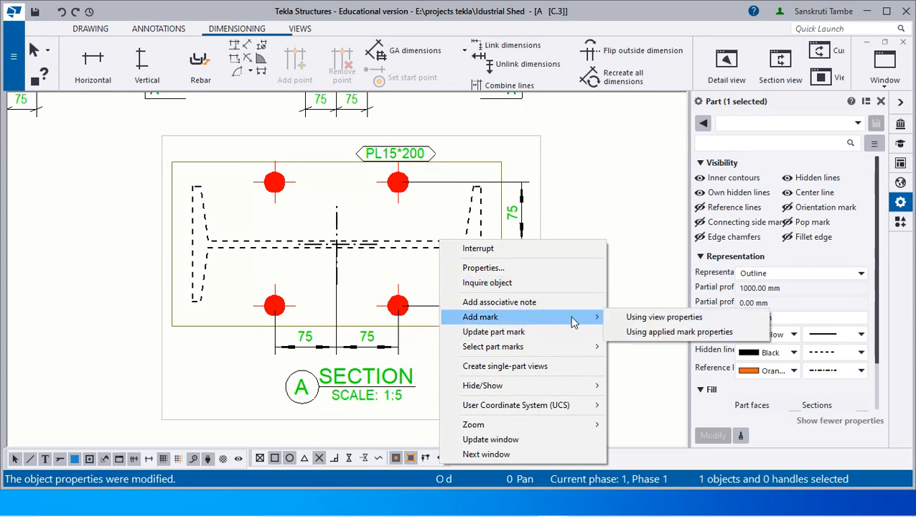
pyautogui.click(632, 320)
pyautogui.rightClick(130, 237)
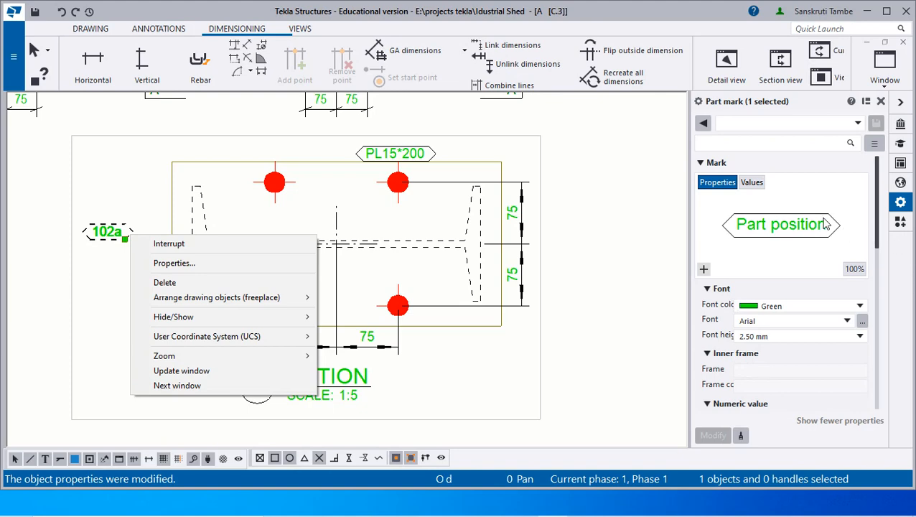
pyautogui.click(826, 225)
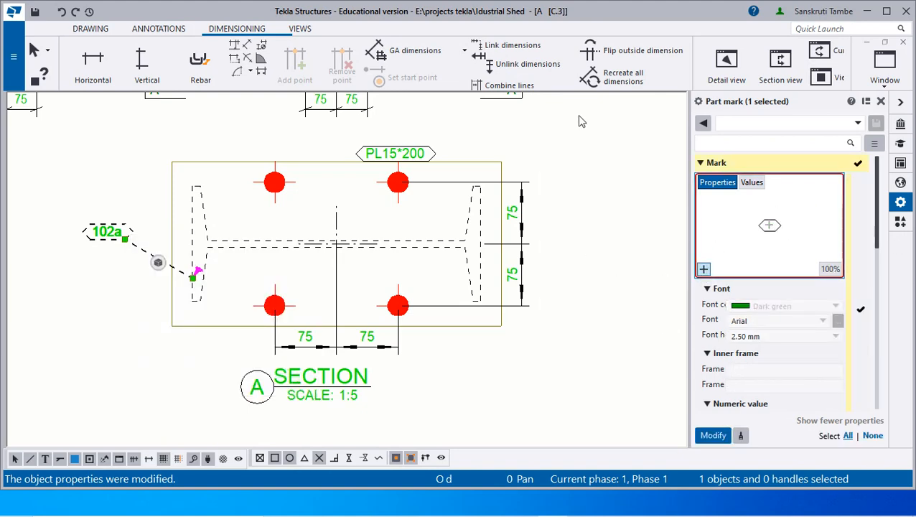
pyautogui.click(491, 52)
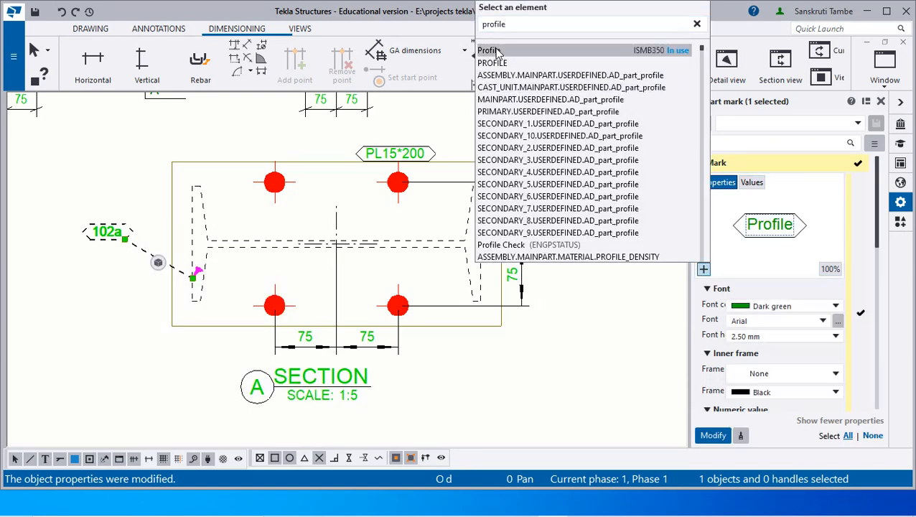
pyautogui.click(729, 436)
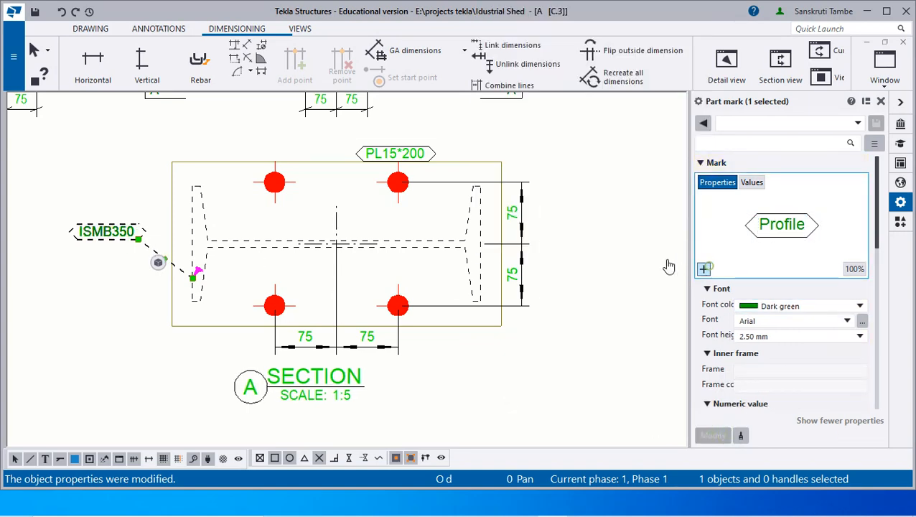
# Append the Assembly position element after Profile in section A's column mark and apply the modification
pyautogui.click(704, 269)
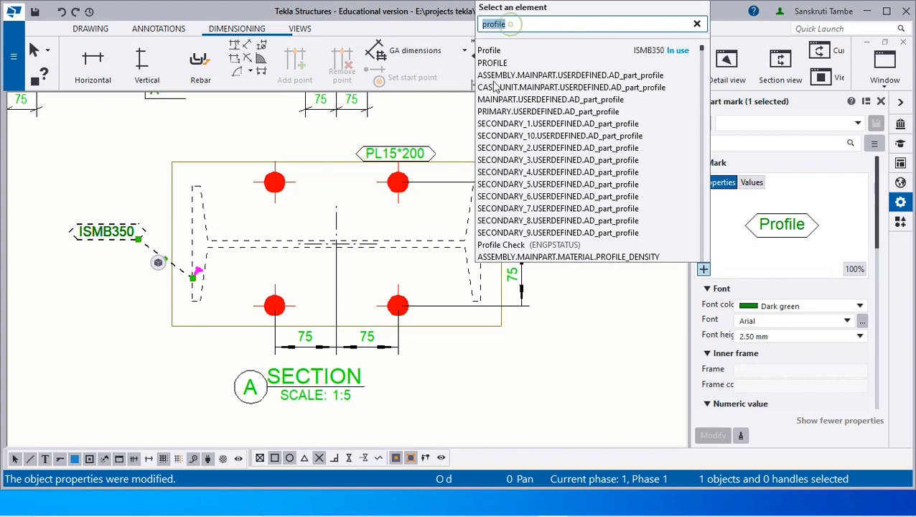
pyautogui.click(697, 24)
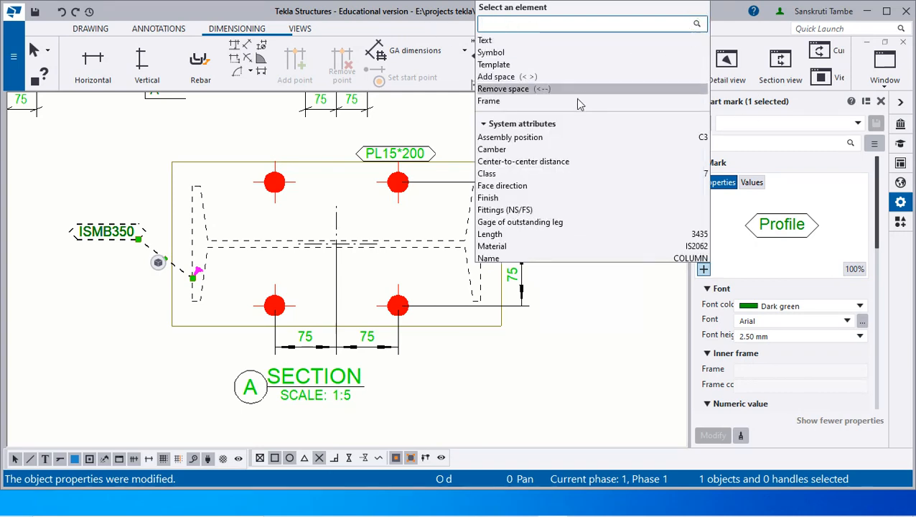
pyautogui.click(559, 135)
pyautogui.click(725, 436)
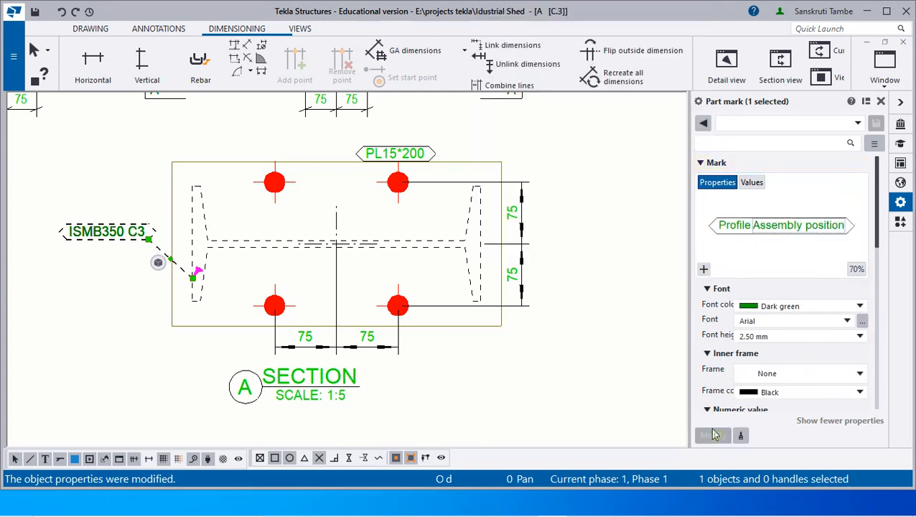
pyautogui.click(606, 355)
# Review the part marks and dimensions across the column views and section A on the drawing sheet
pyautogui.scroll(-6, 605, 356)
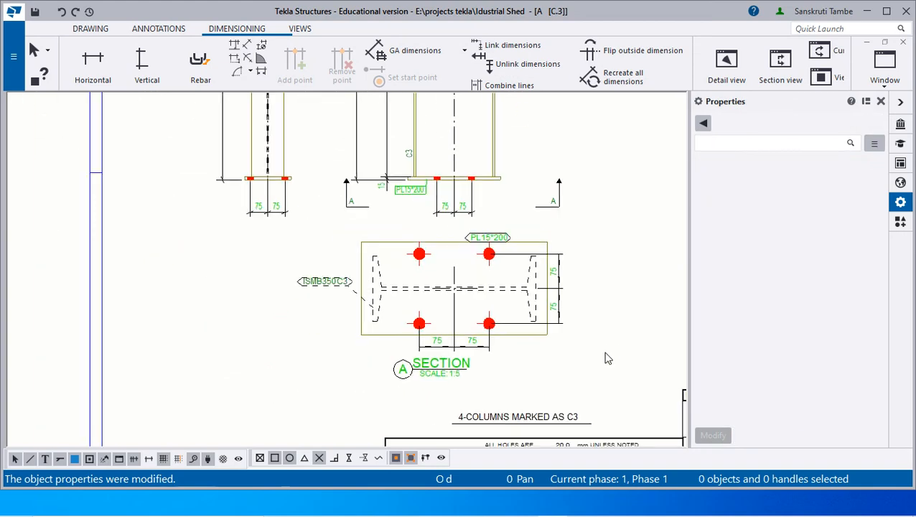
pyautogui.scroll(4, 546, 334)
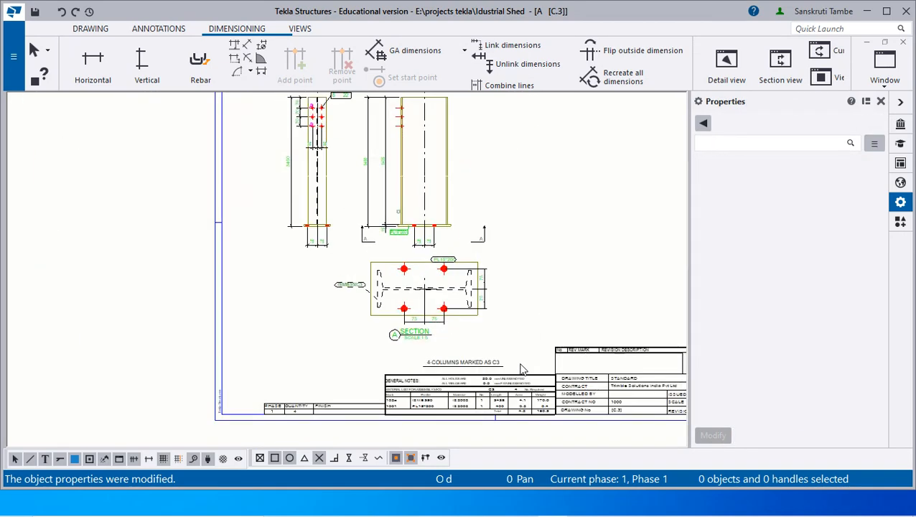
pyautogui.scroll(-3, 494, 338)
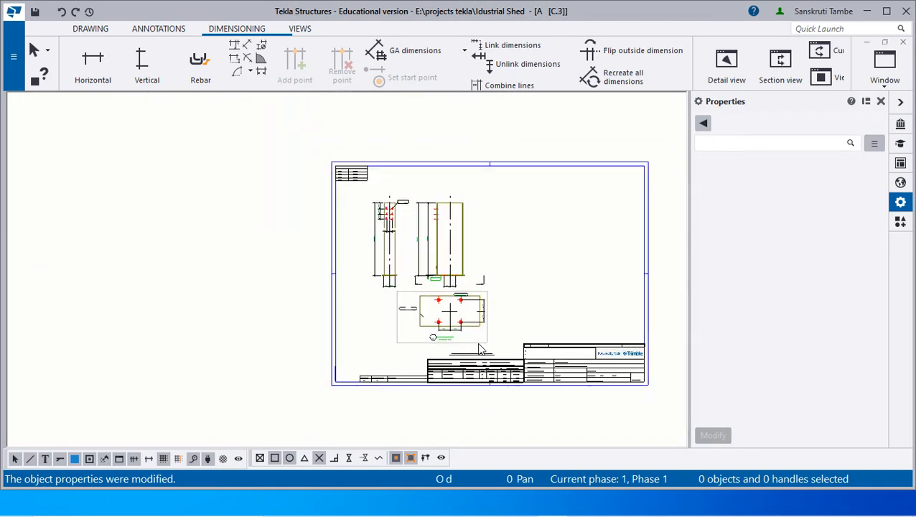
pyautogui.scroll(4, 364, 260)
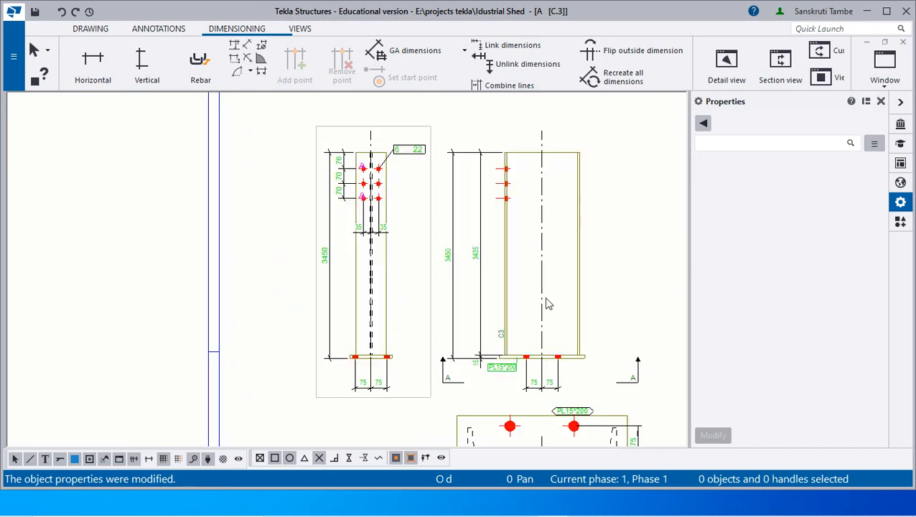
pyautogui.scroll(-1, 339, 194)
pyautogui.scroll(4, 403, 302)
pyautogui.scroll(-2, 388, 247)
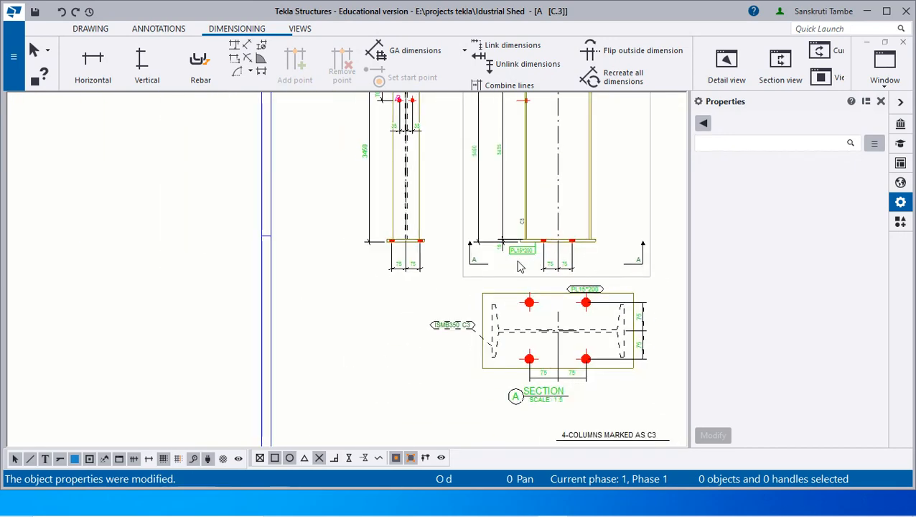
# Examine the base plate, its marks and dimensions in section A and the column view above it
pyautogui.scroll(-5, 630, 360)
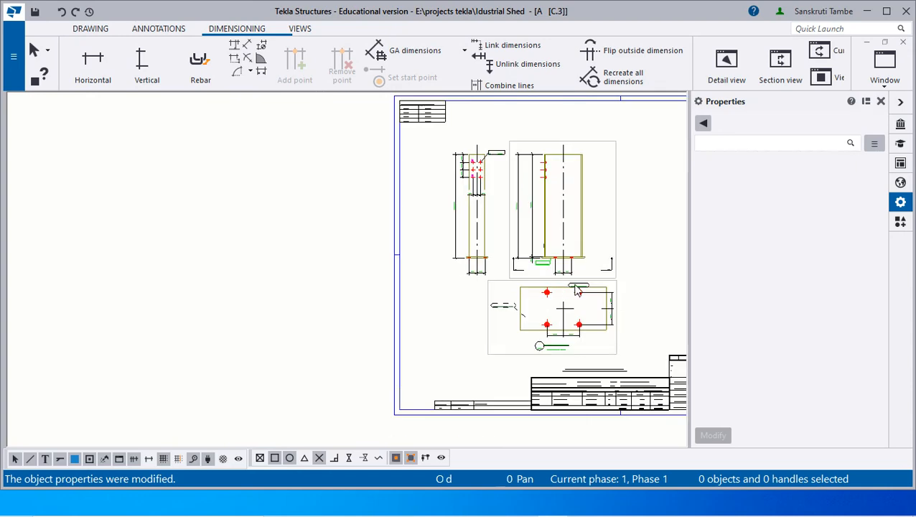
pyautogui.scroll(5, 583, 295)
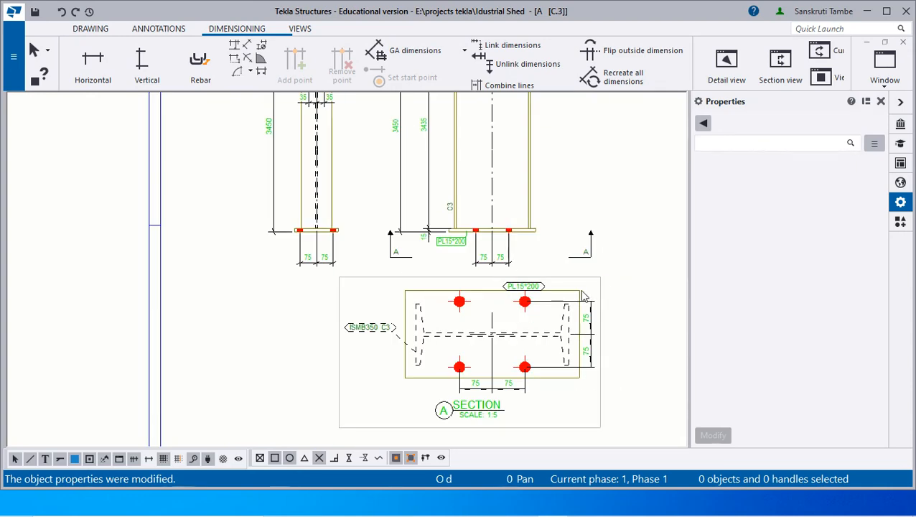
pyautogui.click(582, 295)
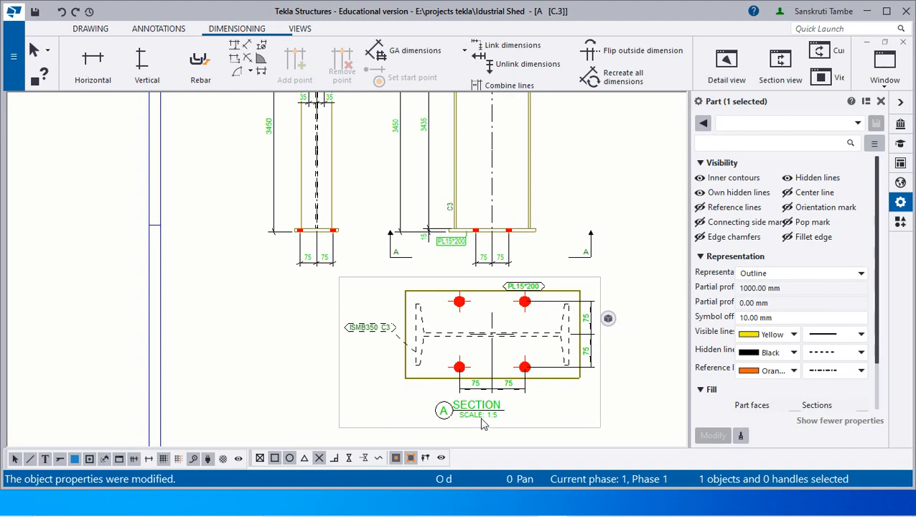
pyautogui.click(576, 272)
pyautogui.click(552, 218)
pyautogui.scroll(2, 509, 243)
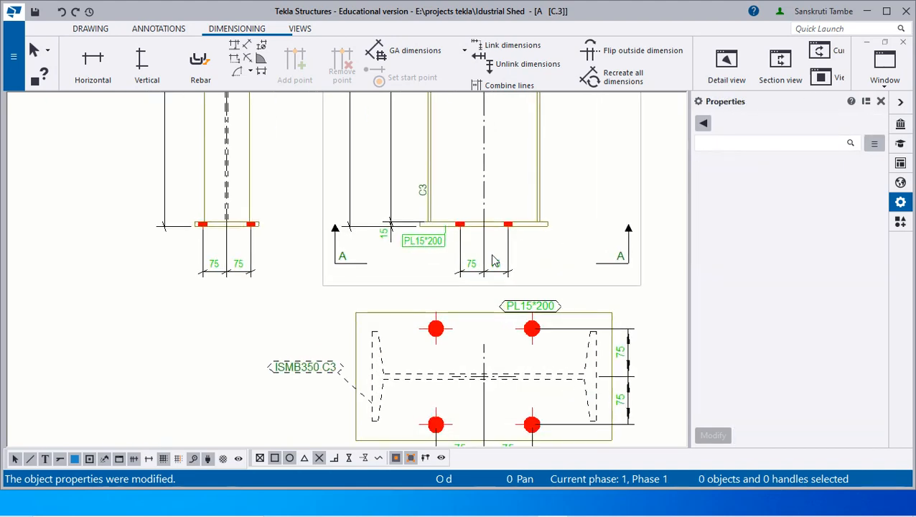
pyautogui.click(487, 264)
pyautogui.press('Escape')
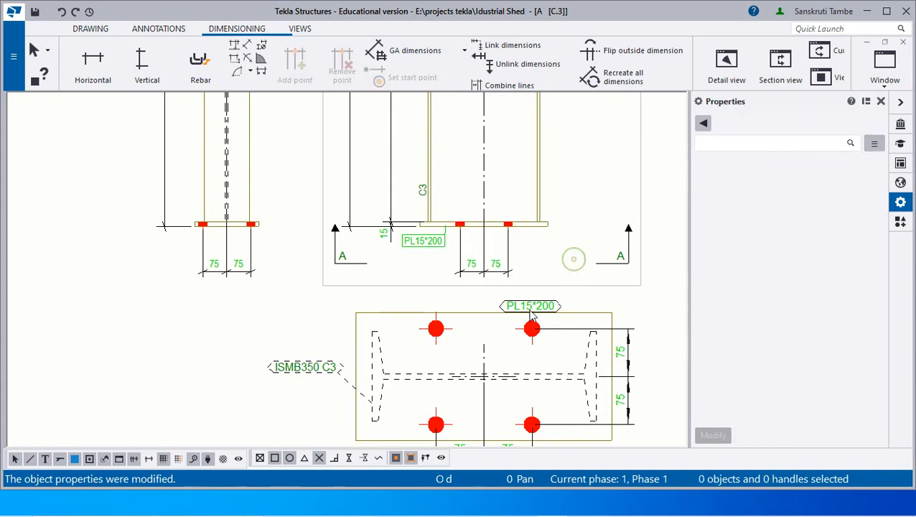
pyautogui.click(496, 316)
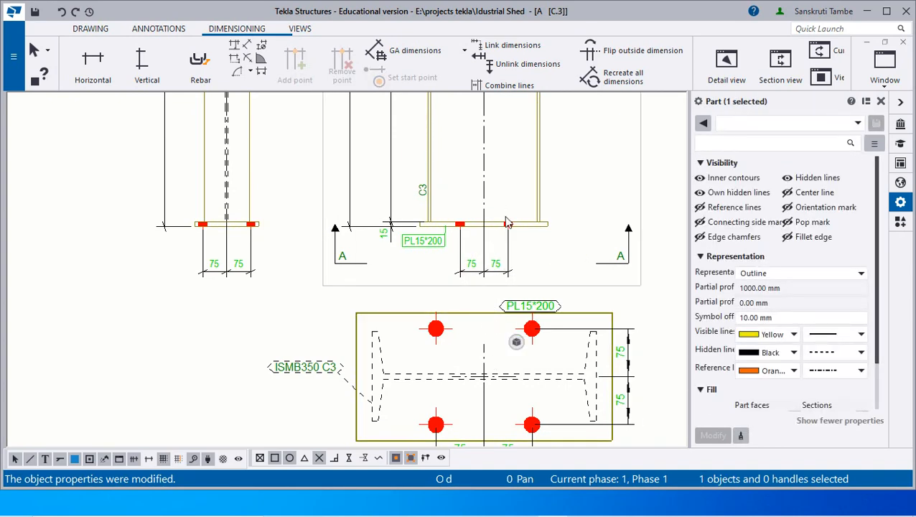
pyautogui.scroll(-3, 544, 300)
pyautogui.scroll(2, 522, 388)
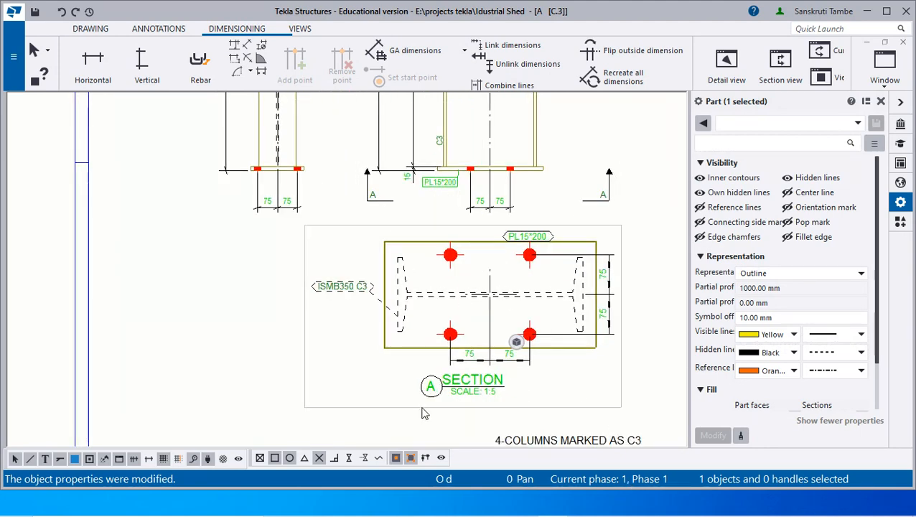
# Close the C3 assembly drawing and keep the changes
pyautogui.moveTo(515, 313)
pyautogui.scroll(-6, 515, 313)
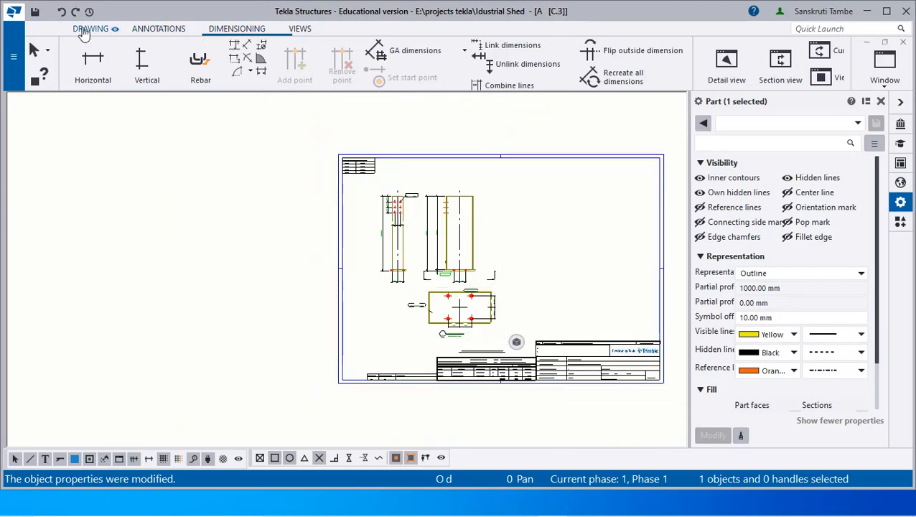
pyautogui.click(903, 42)
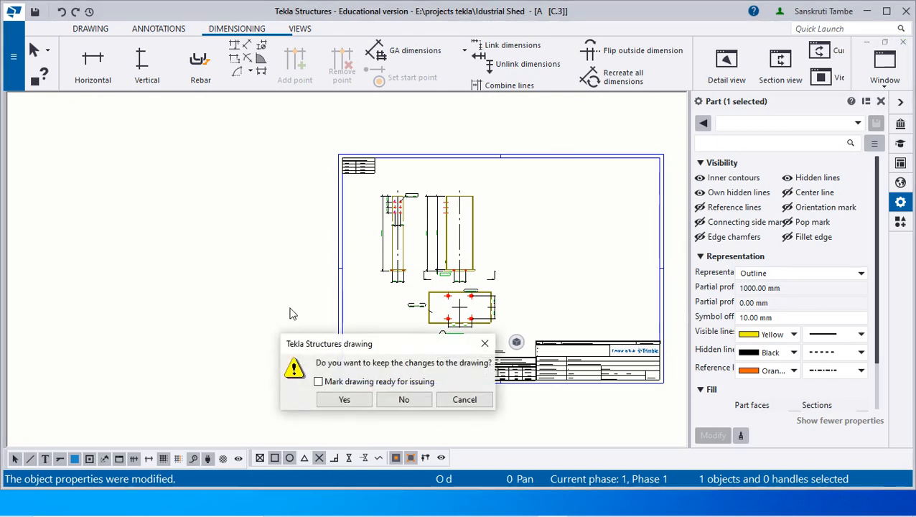
pyautogui.click(346, 400)
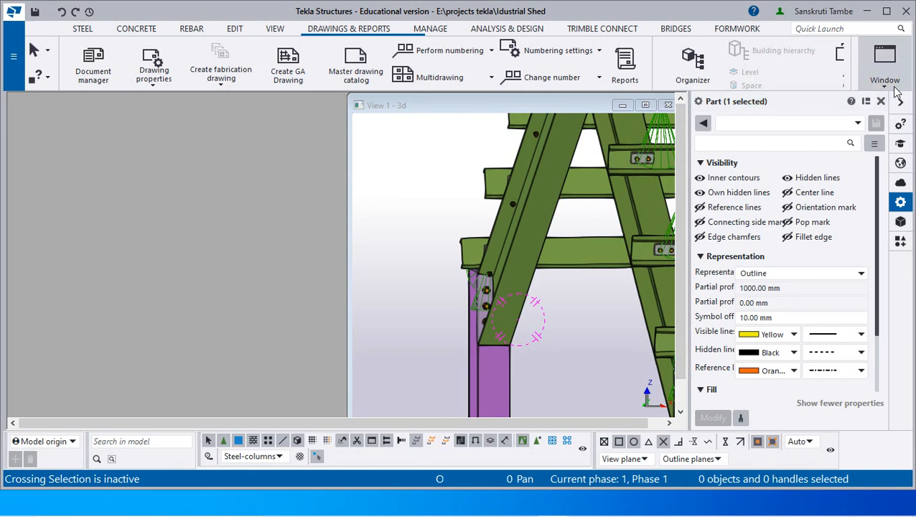
# Reopen the C3 assembly drawing from the document manager and maximize its window
pyautogui.click(886, 69)
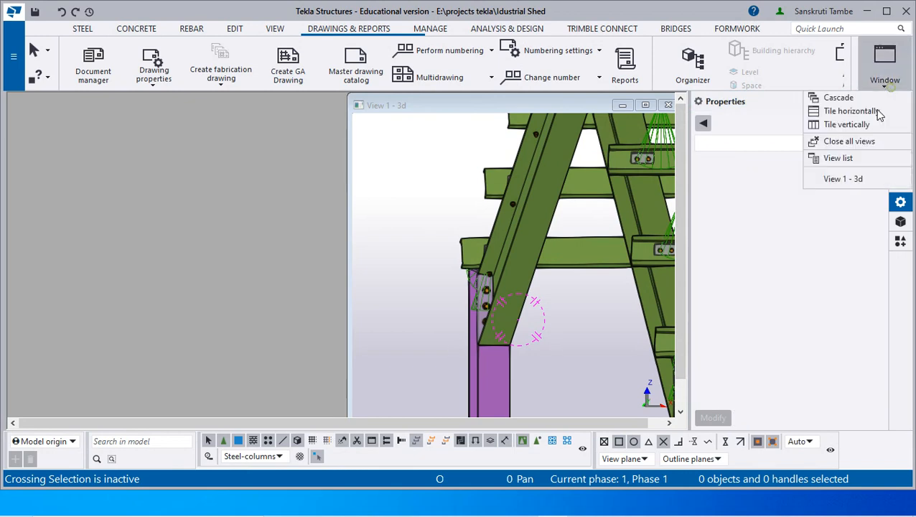
pyautogui.click(108, 71)
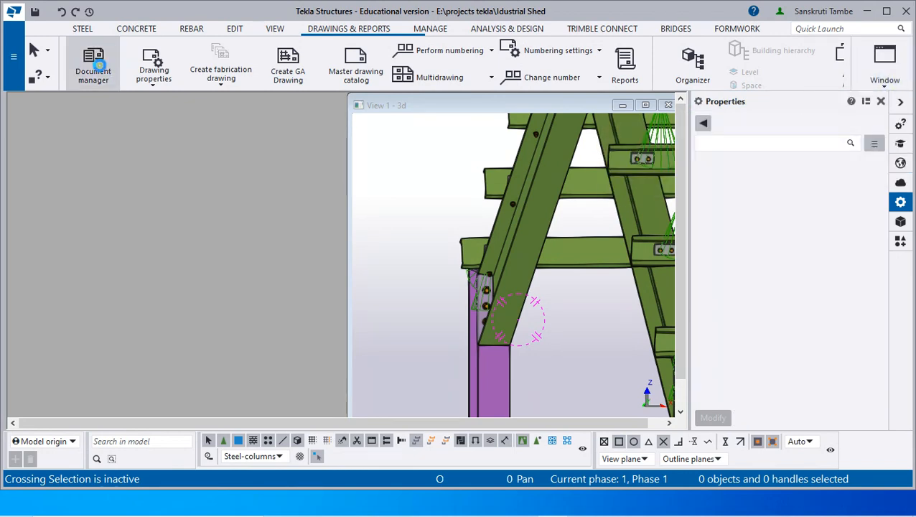
pyautogui.click(98, 66)
pyautogui.doubleClick(534, 162)
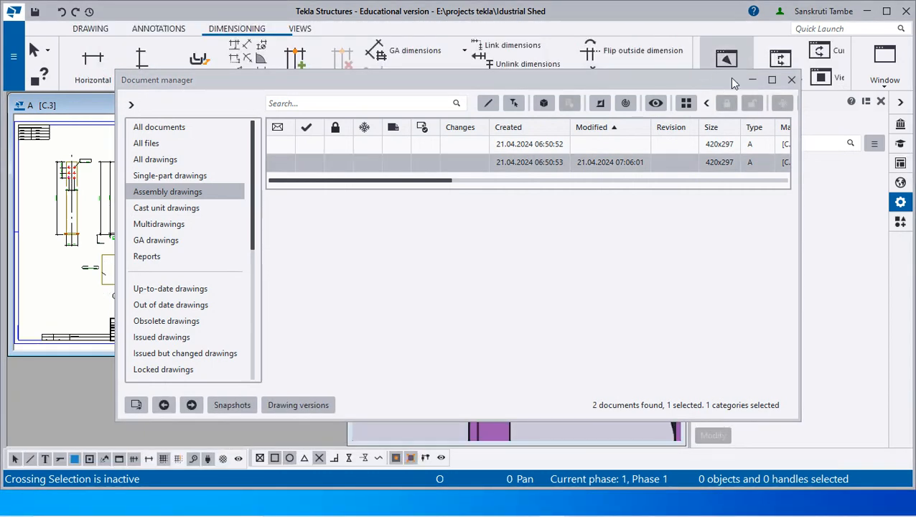
pyautogui.click(792, 79)
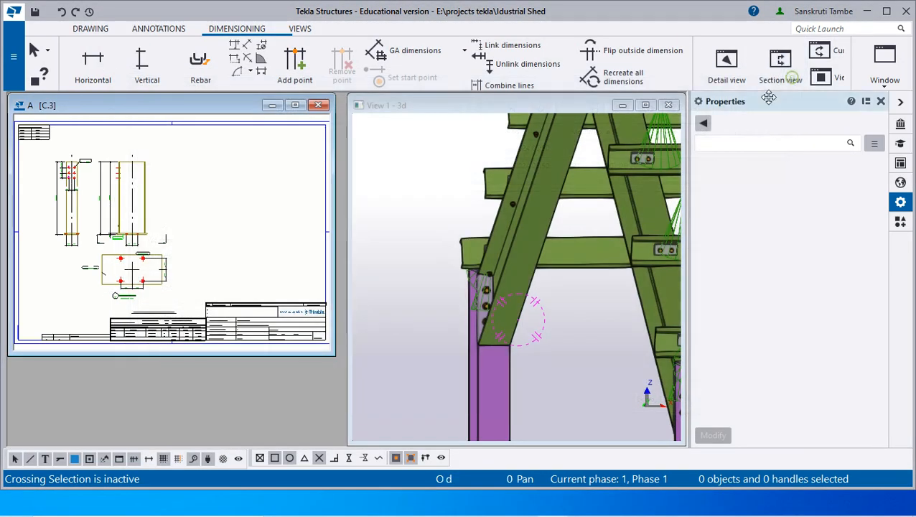
pyautogui.click(296, 105)
# Review the reopened C3 drawing's column views, section A, material list and grid location table
pyautogui.scroll(-1, 374, 127)
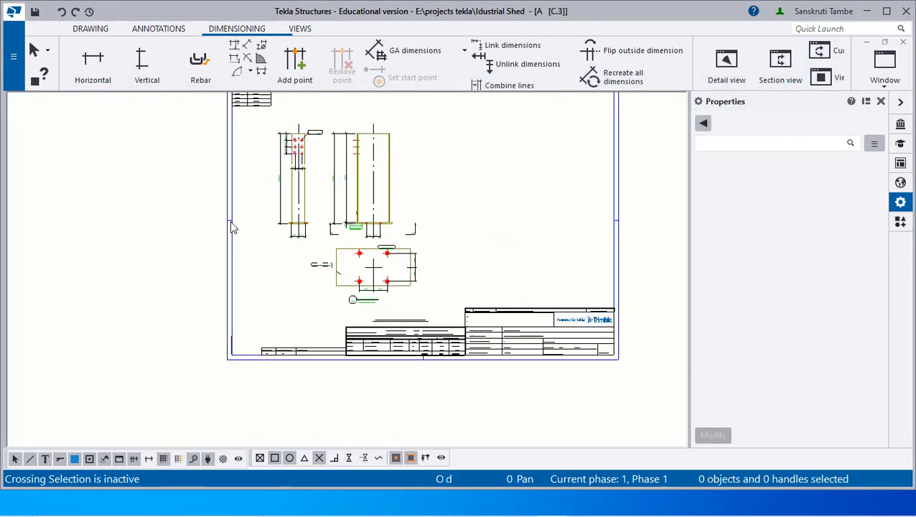
pyautogui.scroll(4, 331, 368)
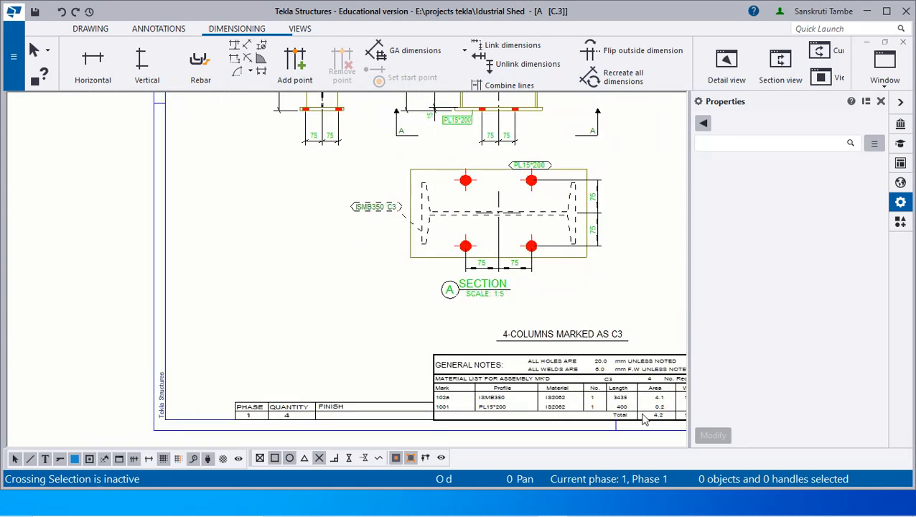
pyautogui.scroll(-6, 327, 173)
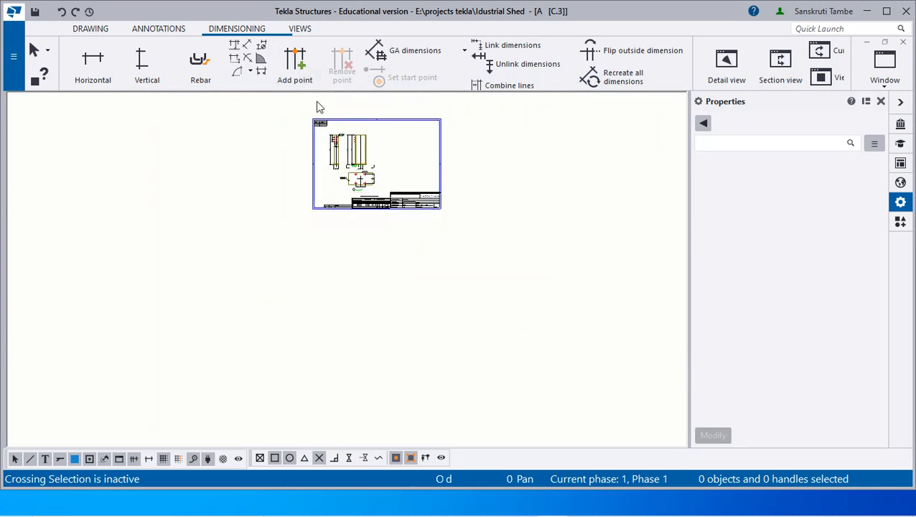
pyautogui.scroll(4, 336, 233)
pyautogui.scroll(-4, 329, 220)
pyautogui.scroll(6, 312, 107)
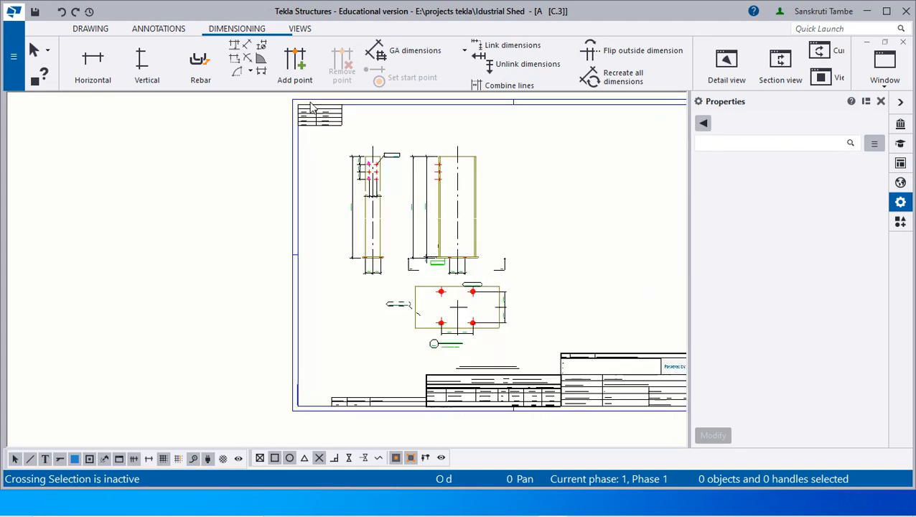
pyautogui.scroll(2, 311, 107)
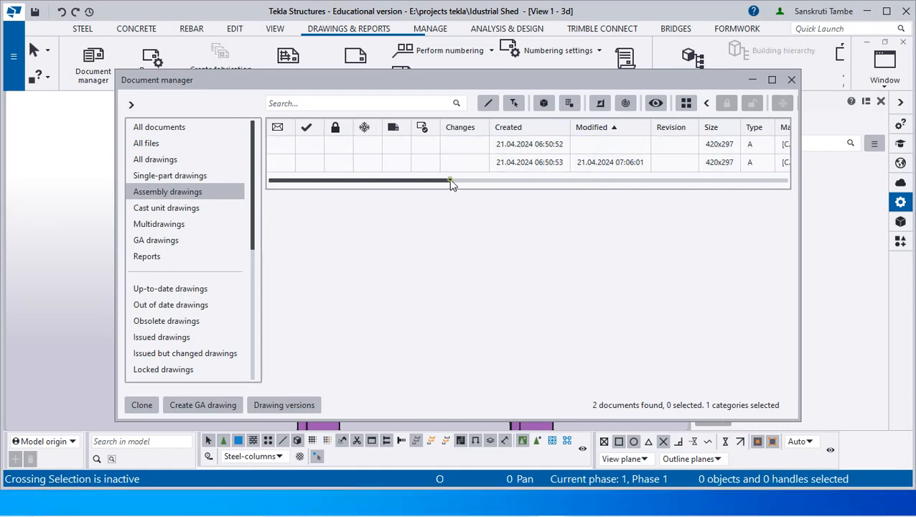
# Open the C.2 assembly drawing from the document manager's assembly drawings and close the manager
pyautogui.moveTo(451, 183); pyautogui.dragTo(497, 184)
pyautogui.click(510, 145)
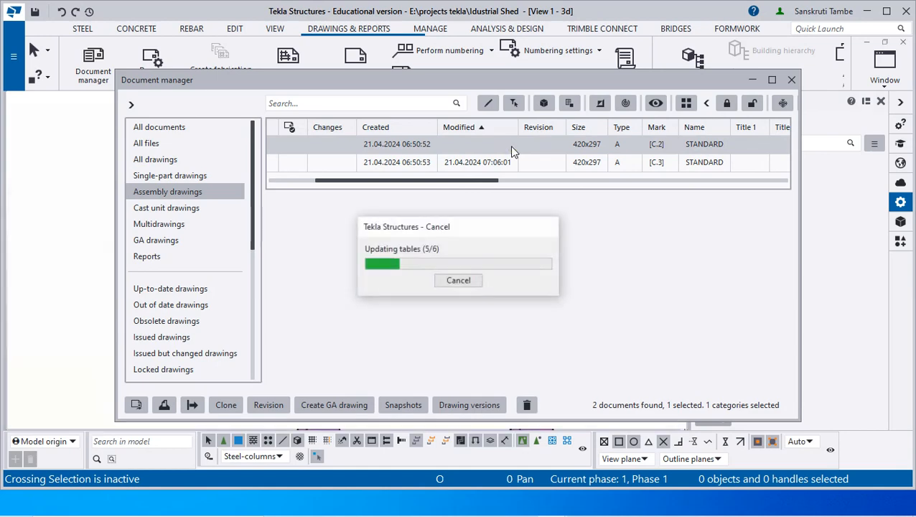
pyautogui.click(791, 80)
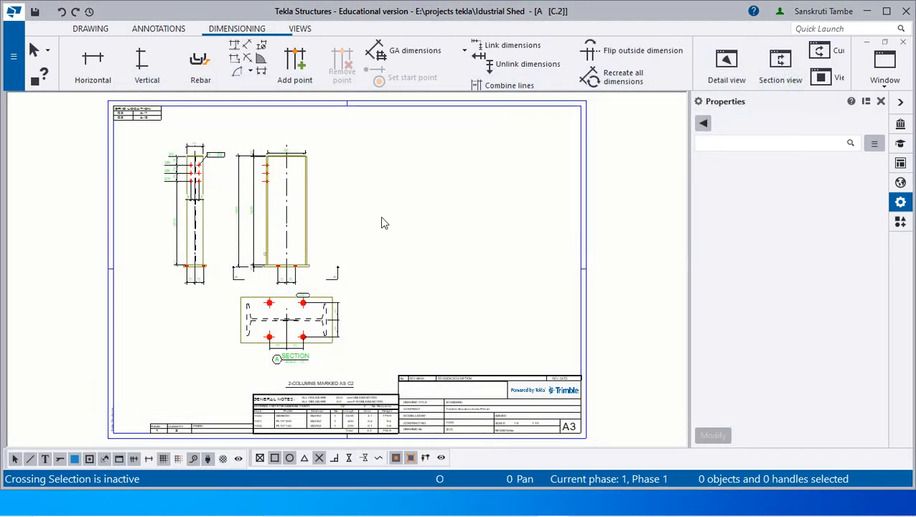
# Examine the C2 drawing's section A, material list, grid location table and column views
pyautogui.scroll(-1, 344, 199)
pyautogui.scroll(3, 290, 300)
pyautogui.scroll(2, 291, 300)
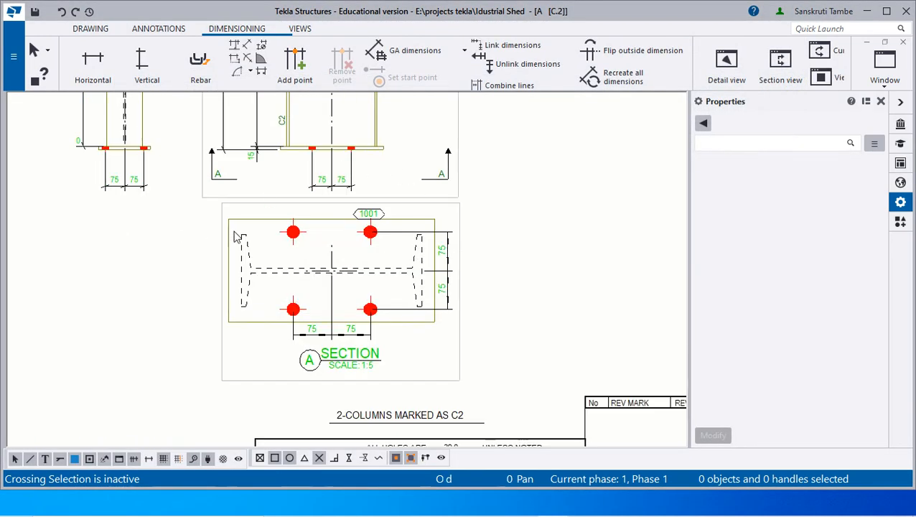
pyautogui.scroll(-3, 488, 241)
pyautogui.scroll(3, 303, 412)
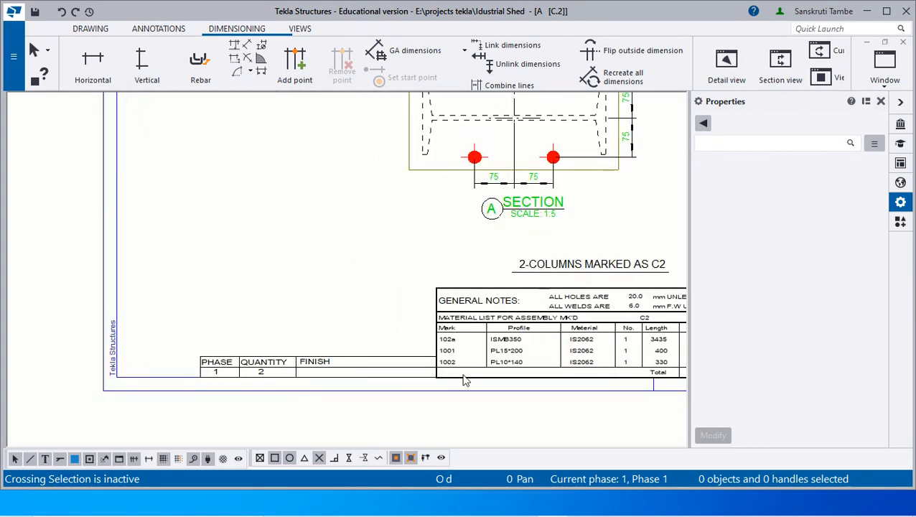
pyautogui.scroll(-4, 464, 381)
pyautogui.scroll(5, 390, 295)
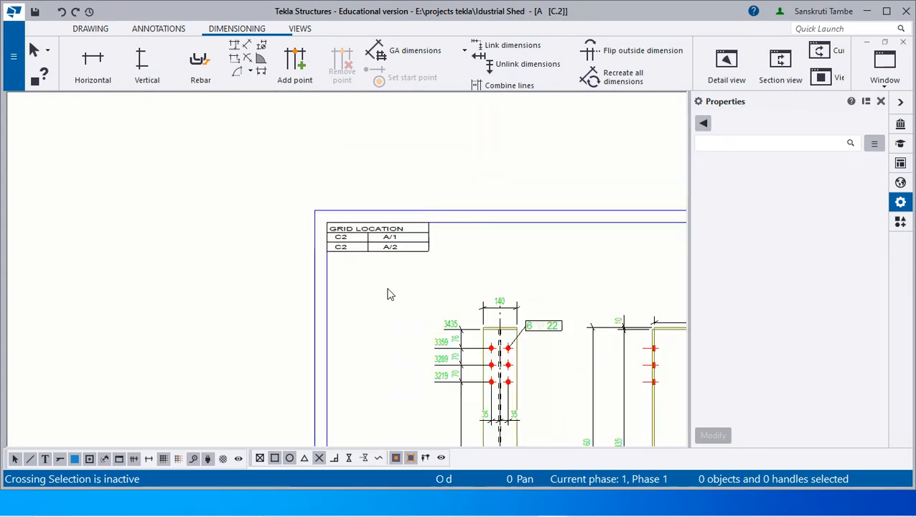
pyautogui.scroll(-2, 394, 248)
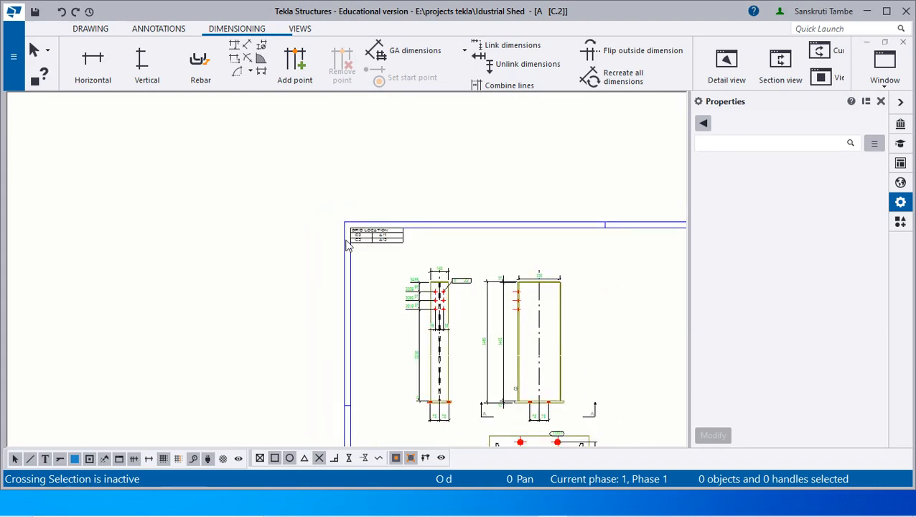
# Delete the vertical dimension chain with running elevations beside the bolt holes in the C2 column's flange view
pyautogui.scroll(5, 467, 343)
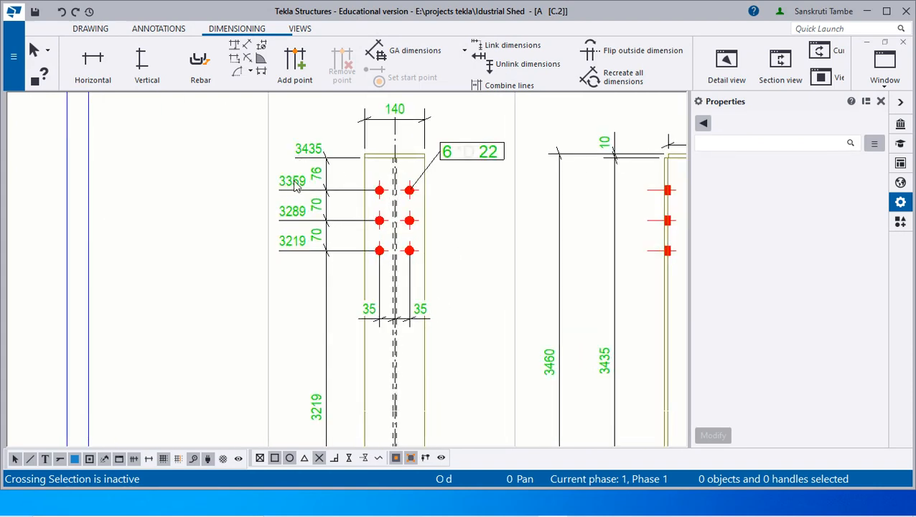
pyautogui.click(297, 185)
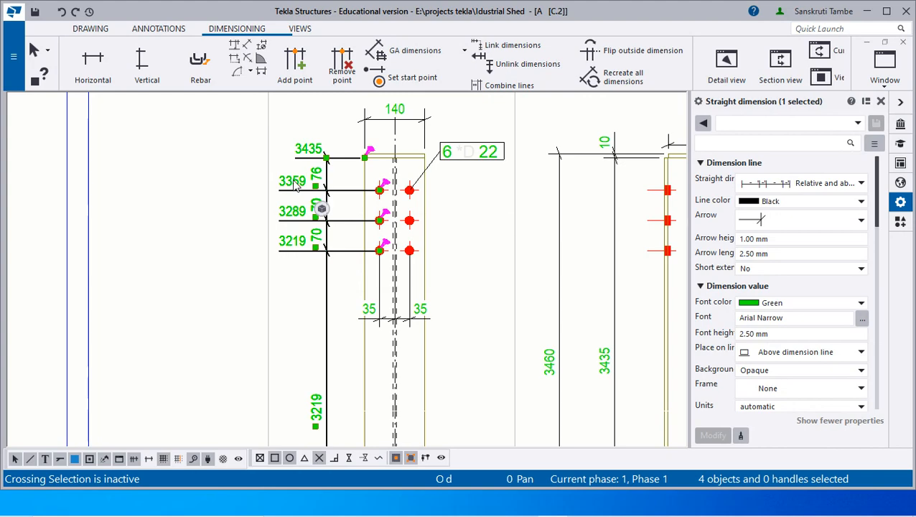
pyautogui.scroll(-3, 296, 185)
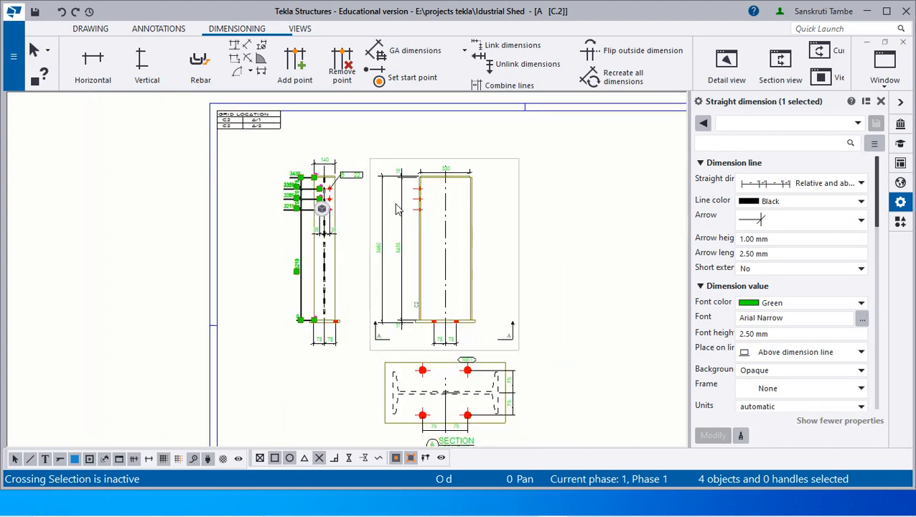
pyautogui.click(397, 210)
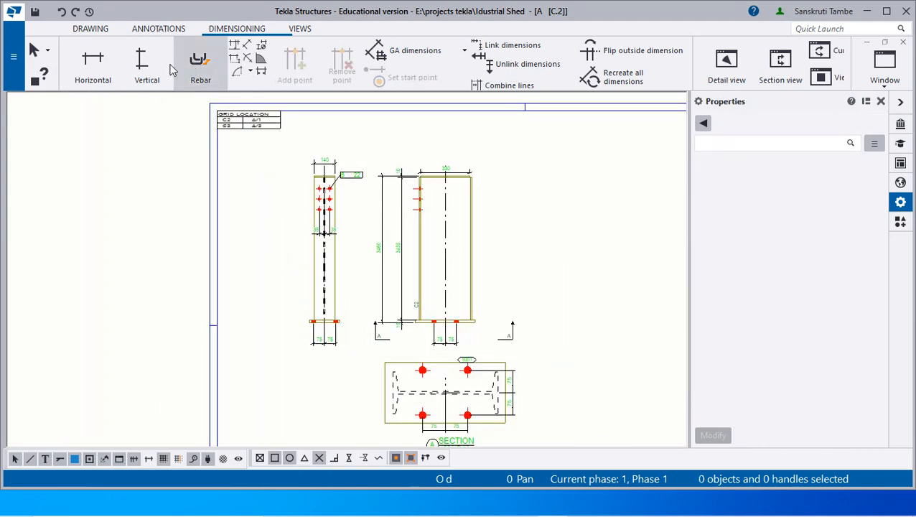
# Add an overall vertical dimension from the base plate to the column top, placed beside the C2 column's flange view
pyautogui.click(140, 66)
pyautogui.scroll(5, 301, 296)
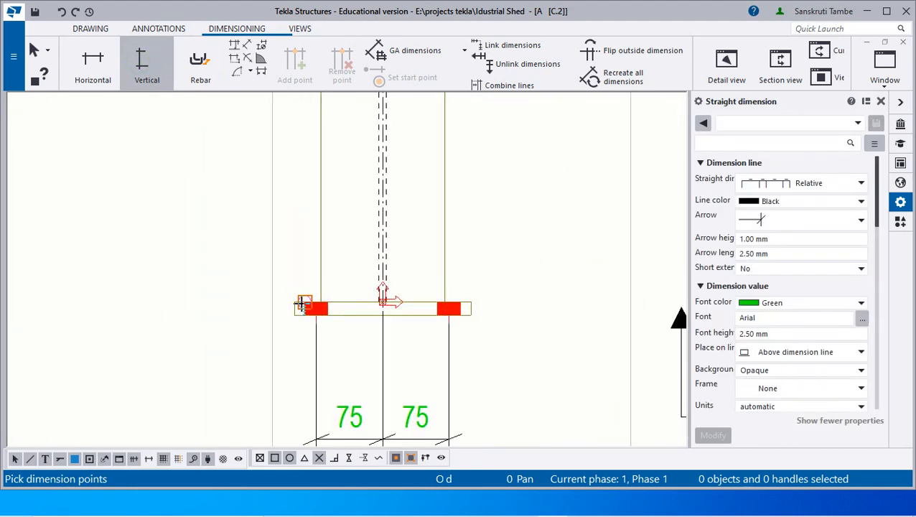
pyautogui.scroll(-3, 294, 316)
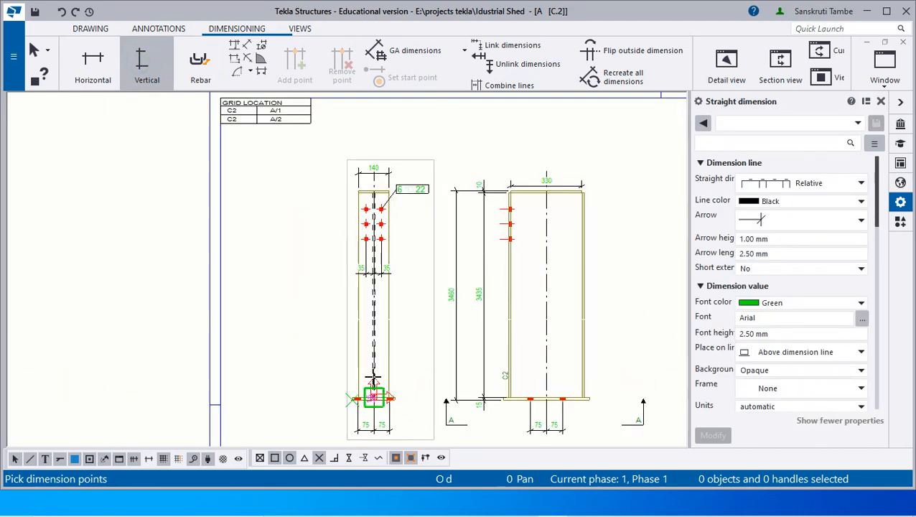
pyautogui.scroll(4, 346, 184)
pyautogui.click(346, 184)
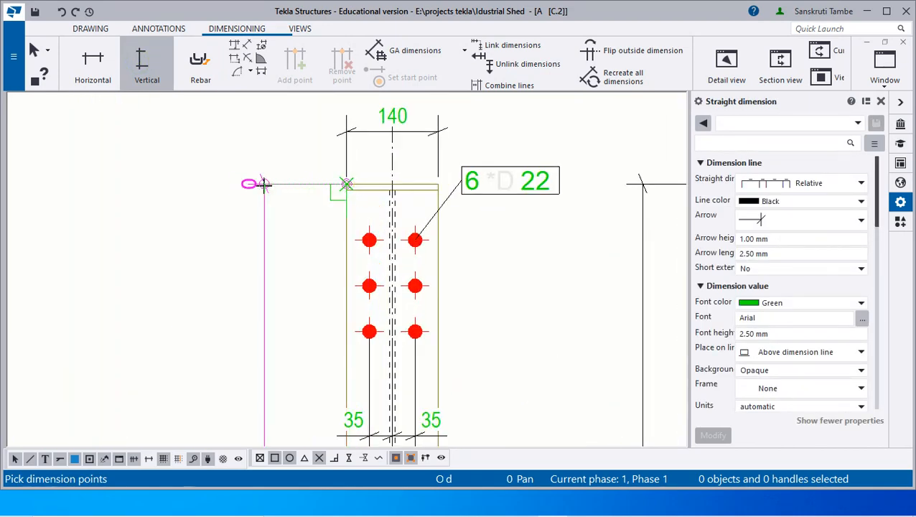
pyautogui.click(265, 184)
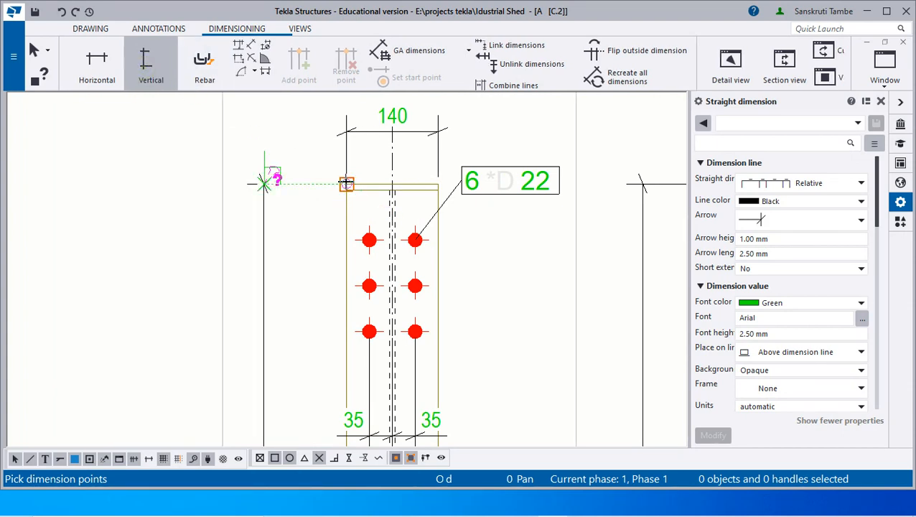
pyautogui.click(346, 183)
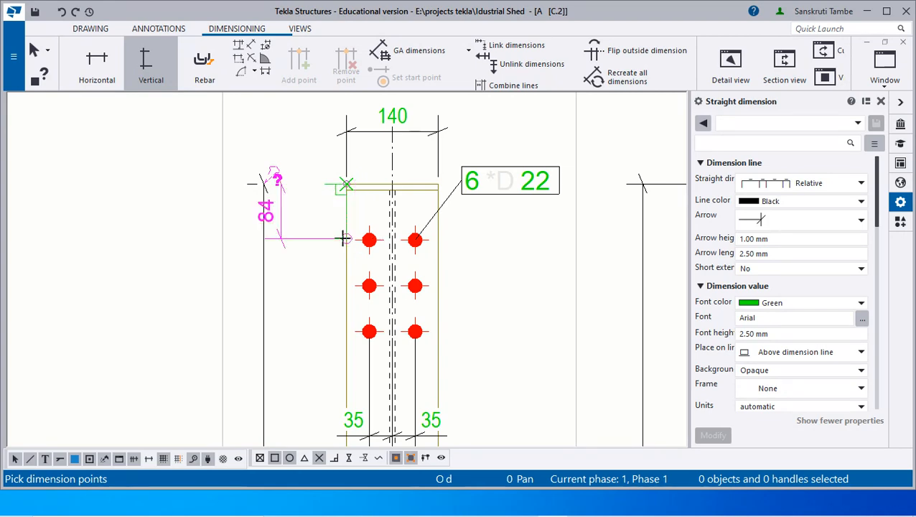
pyautogui.scroll(4, 352, 237)
pyautogui.scroll(-5, 337, 281)
pyautogui.scroll(2, 358, 260)
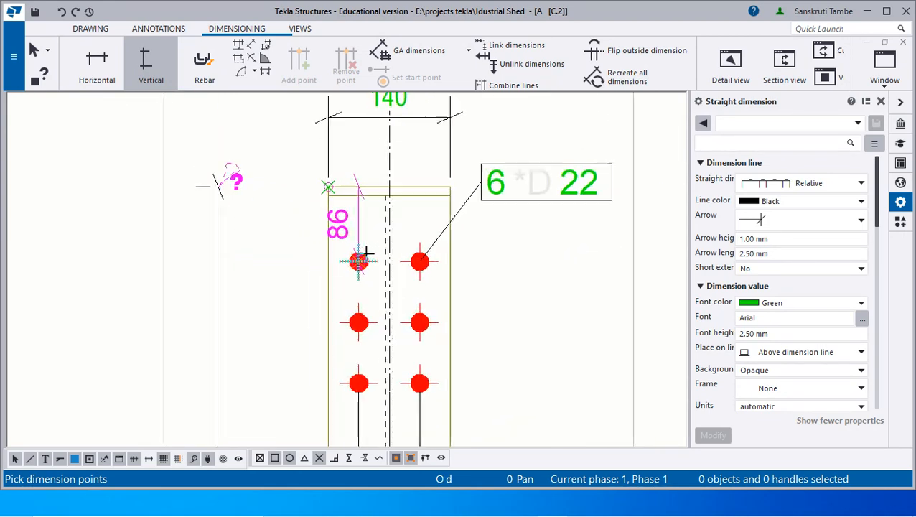
pyautogui.rightClick(251, 105)
pyautogui.click(280, 119)
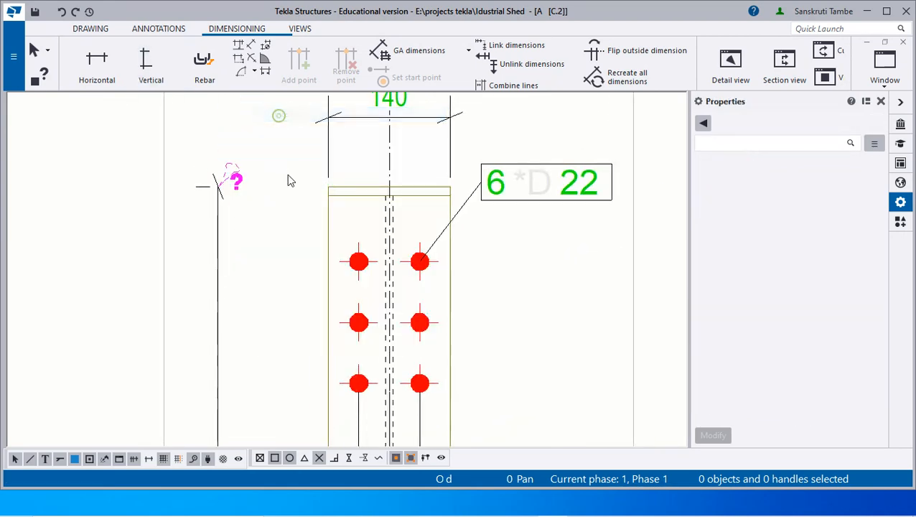
# Delete the overall vertical dimension beside the C2 column's flange view
pyautogui.scroll(-4, 247, 216)
pyautogui.scroll(3, 253, 300)
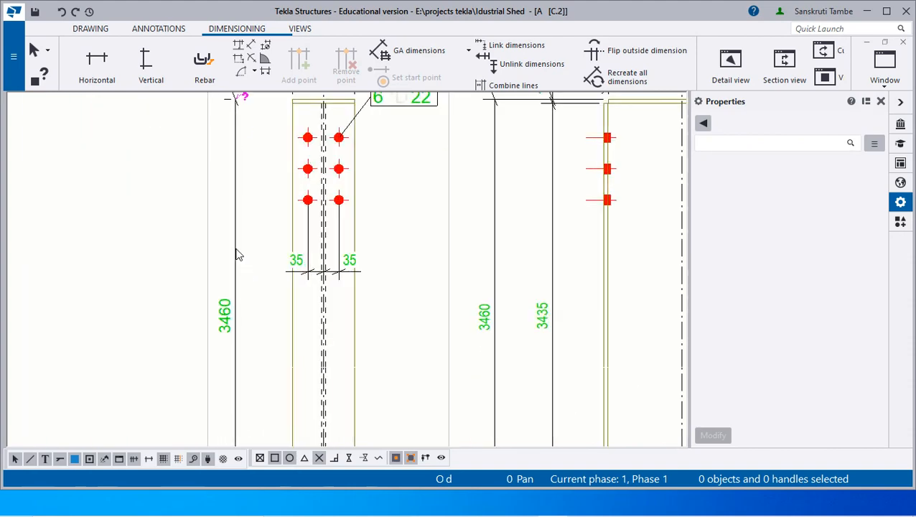
pyautogui.click(238, 252)
pyautogui.press('Delete')
pyautogui.scroll(-3, 266, 249)
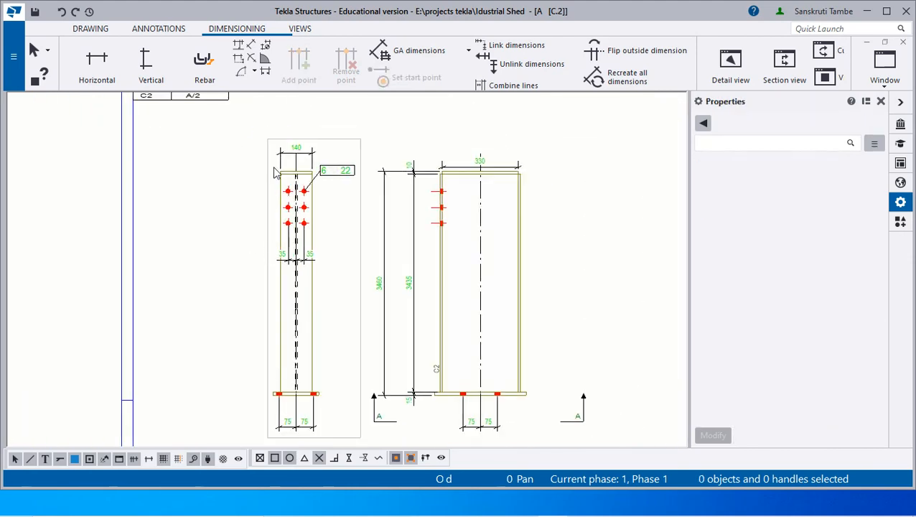
# Add a part mark to the cap plate in the flange view using the view properties
pyautogui.scroll(4, 277, 167)
pyautogui.rightClick(299, 210)
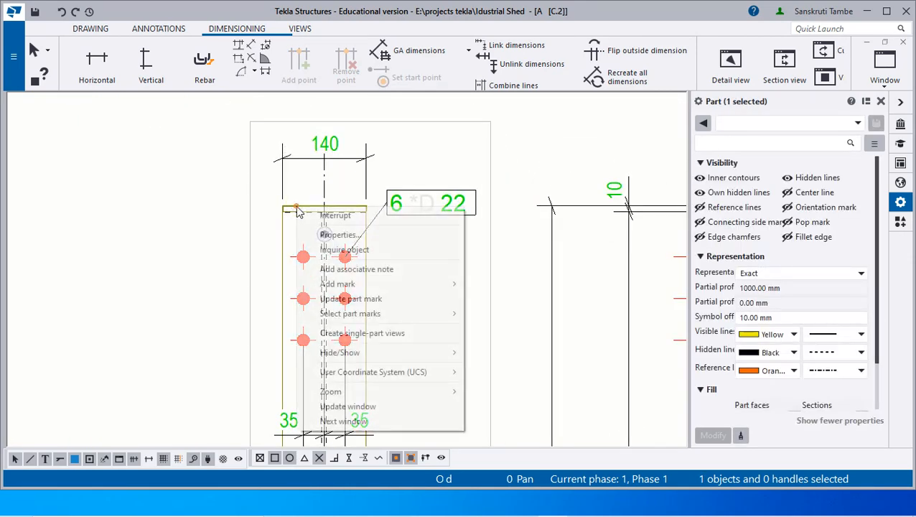
pyautogui.moveTo(415, 286)
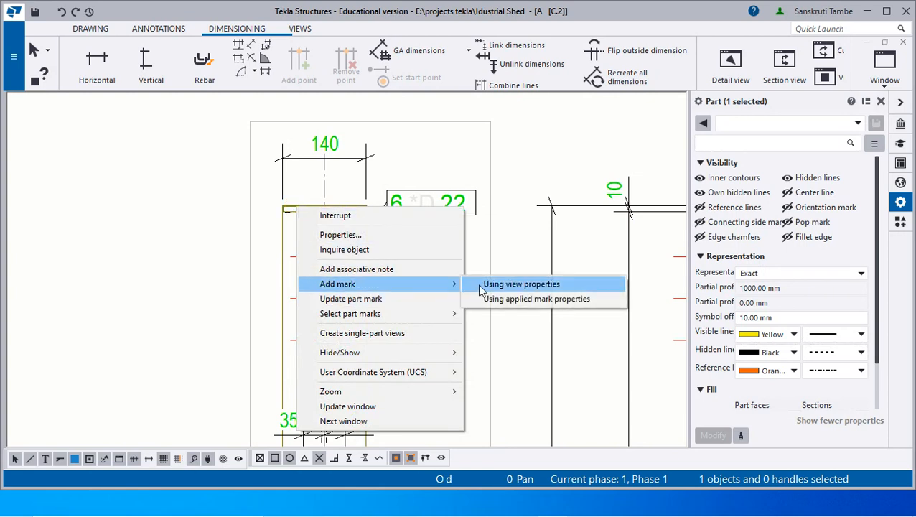
pyautogui.click(483, 286)
pyautogui.click(205, 188)
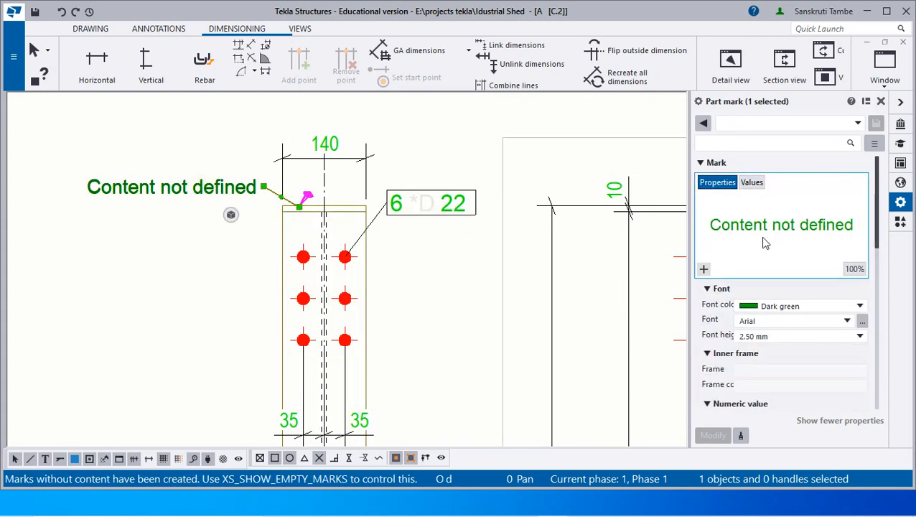
pyautogui.click(702, 269)
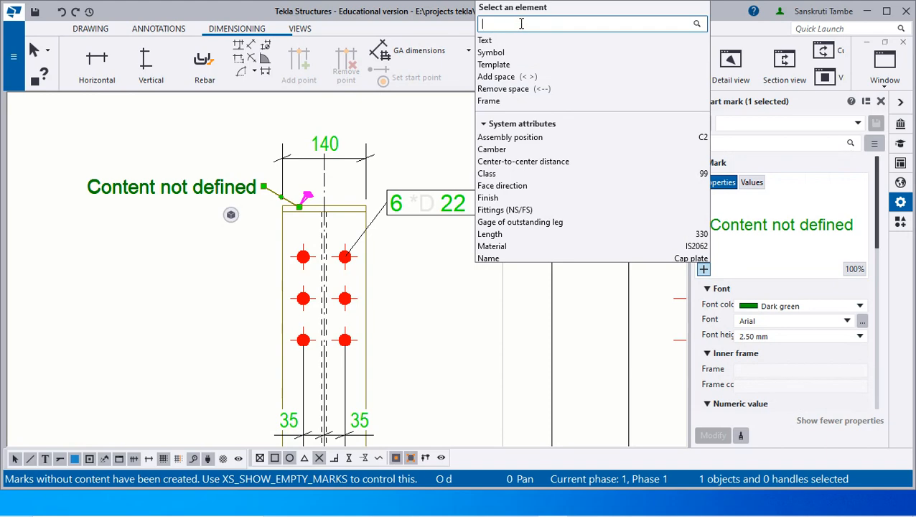
pyautogui.write('profi')
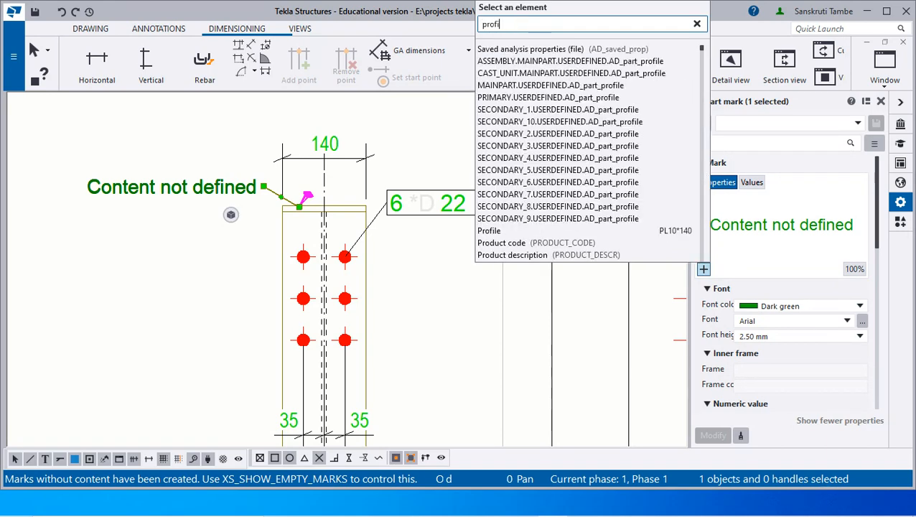
pyautogui.write('li')
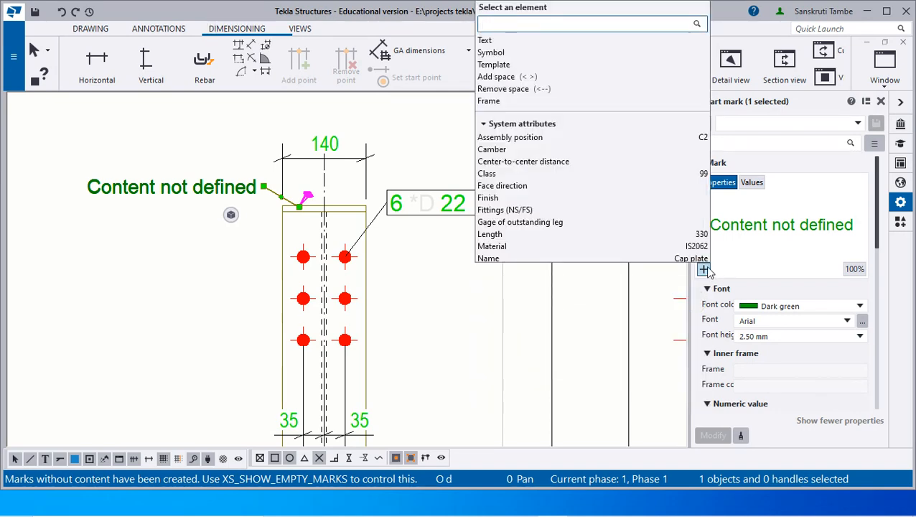
# Add a Text element to the cap plate mark's content and remove the "Content not defined" element
pyautogui.click(547, 41)
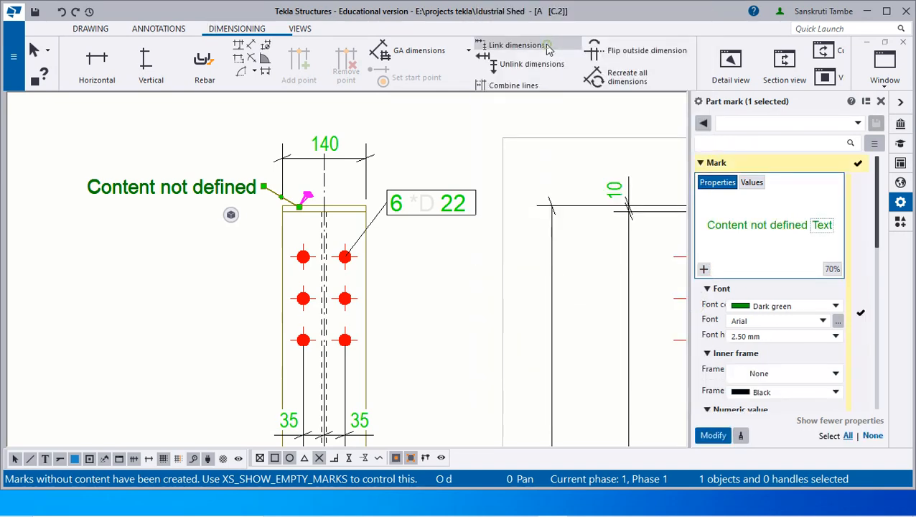
pyautogui.click(716, 226)
pyautogui.click(806, 223)
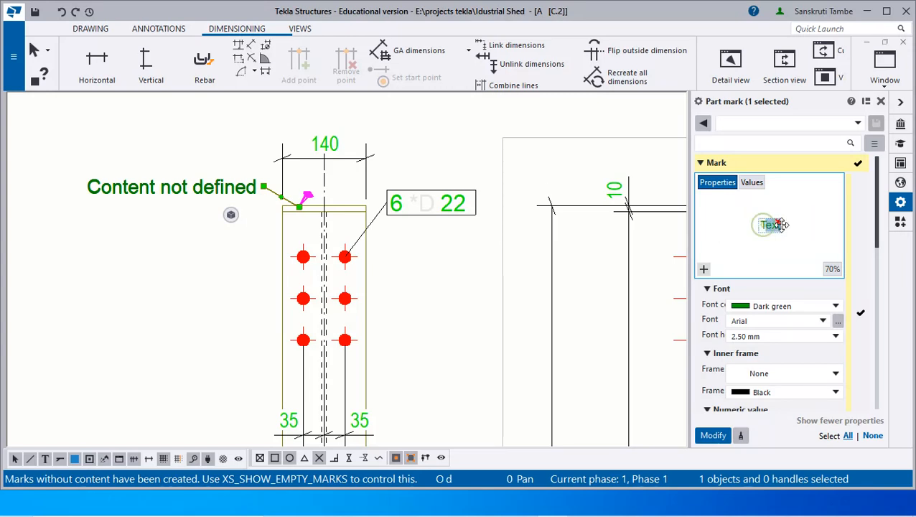
# Set the cap plate mark's text to "Cap Plate 10mm thick", apply the change and deselect the mark
pyautogui.write('T')
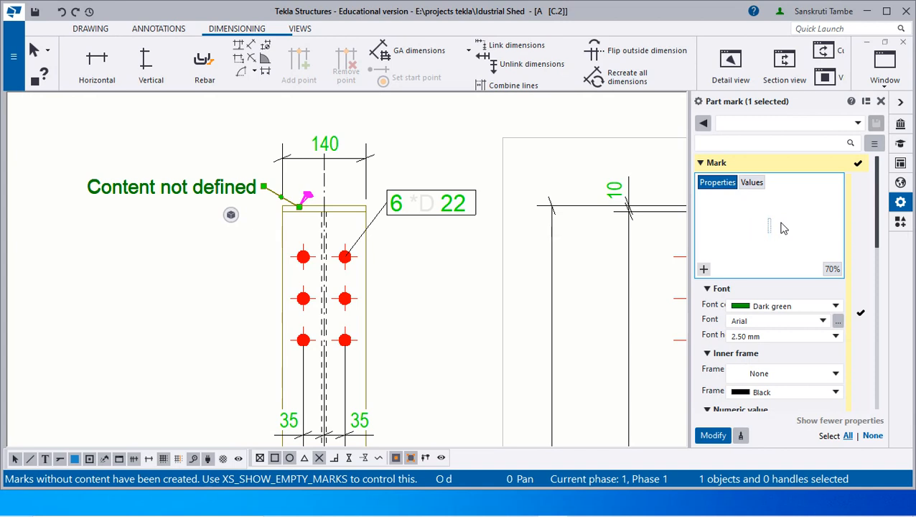
pyautogui.write('ap Pla')
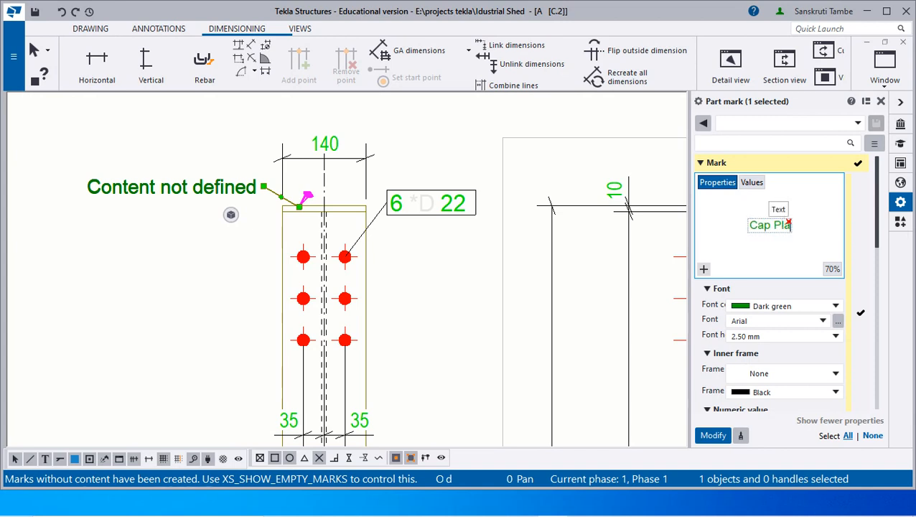
pyautogui.write('te 10mm y')
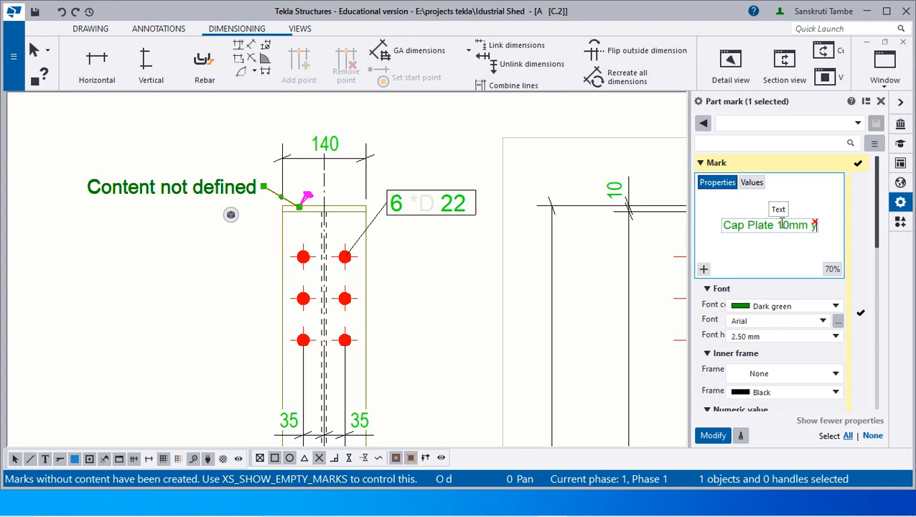
pyautogui.press('BackSpace')
pyautogui.press('BackSpace')
pyautogui.write('th')
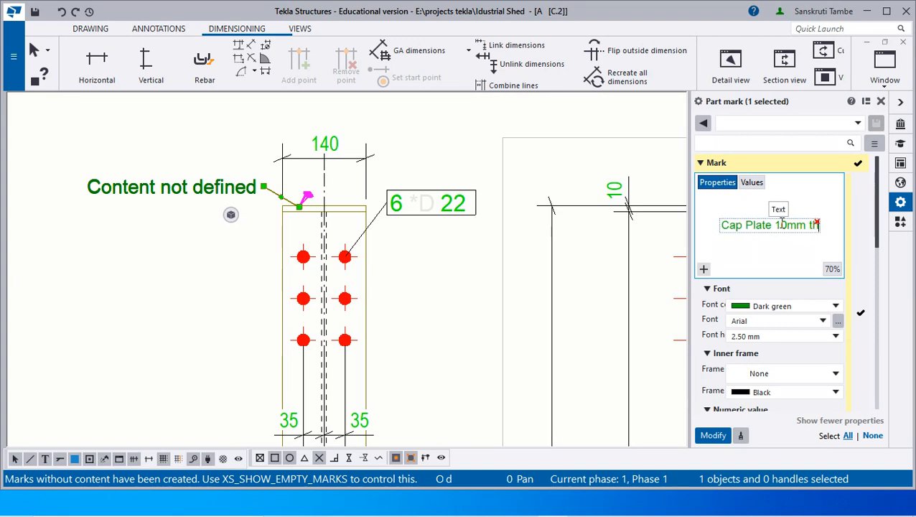
pyautogui.write('ick')
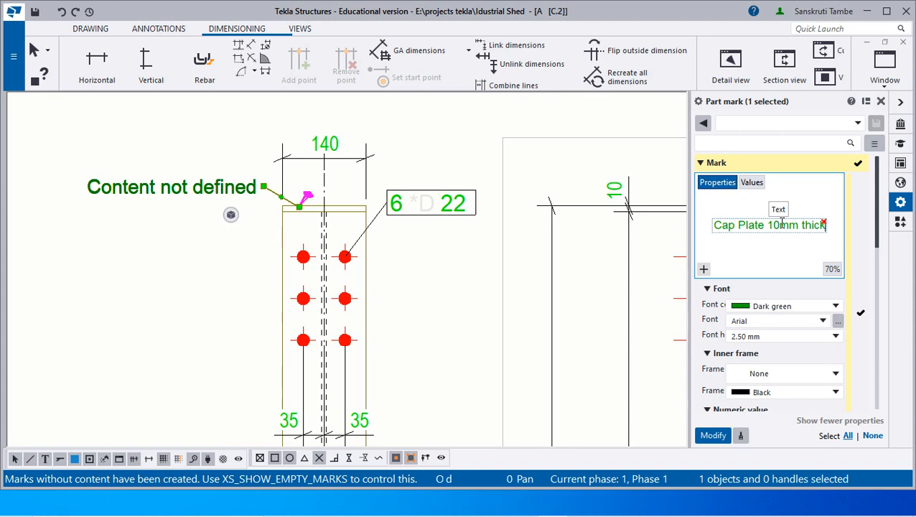
pyautogui.click(724, 296)
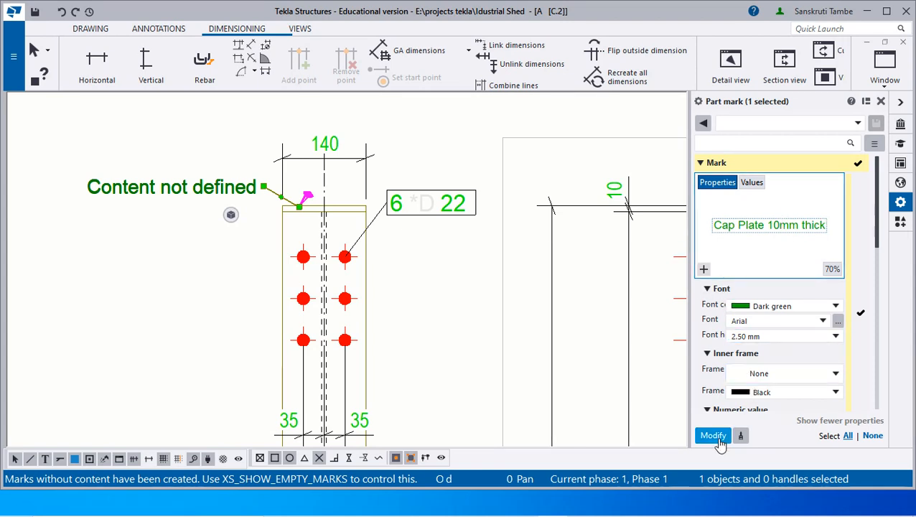
pyautogui.click(714, 436)
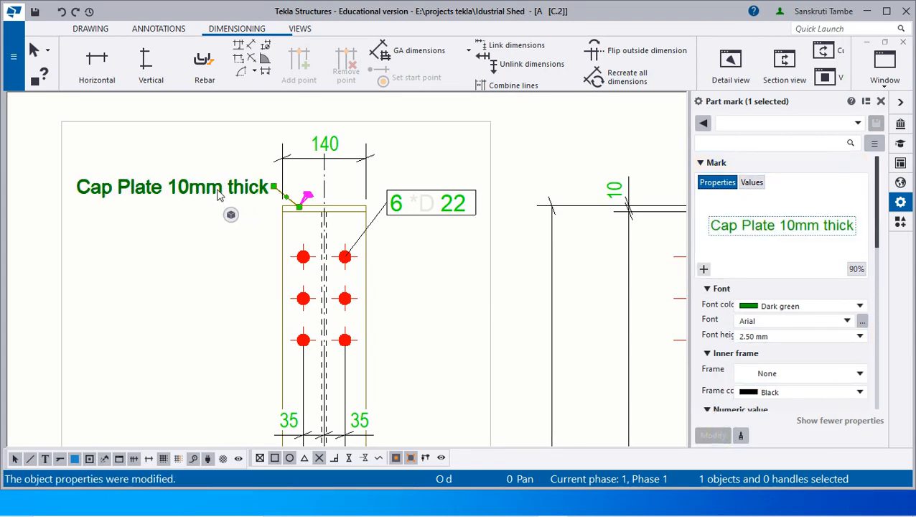
pyautogui.click(218, 189)
pyautogui.click(452, 279)
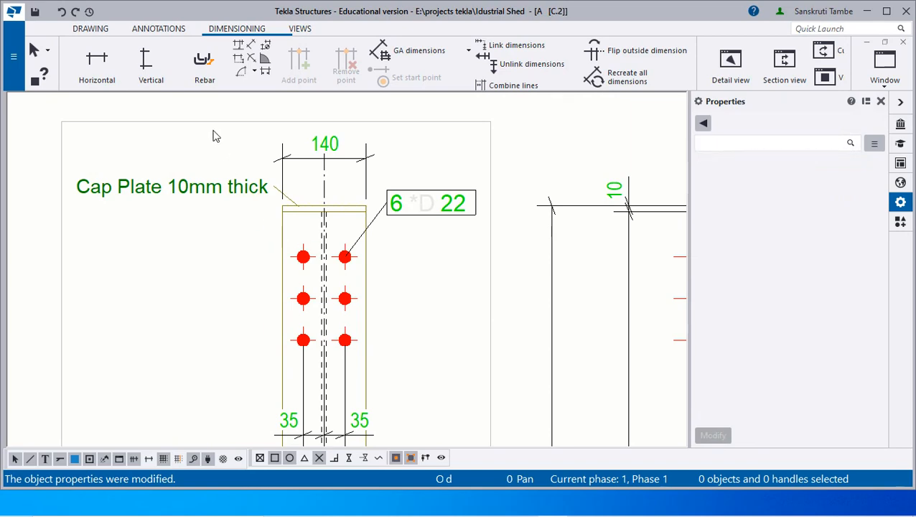
# Add a vertical dimension from the cap plate's underside to the base plate's bottom, placed outside the left edge of the flange view's column
pyautogui.click(151, 63)
pyautogui.scroll(5, 280, 207)
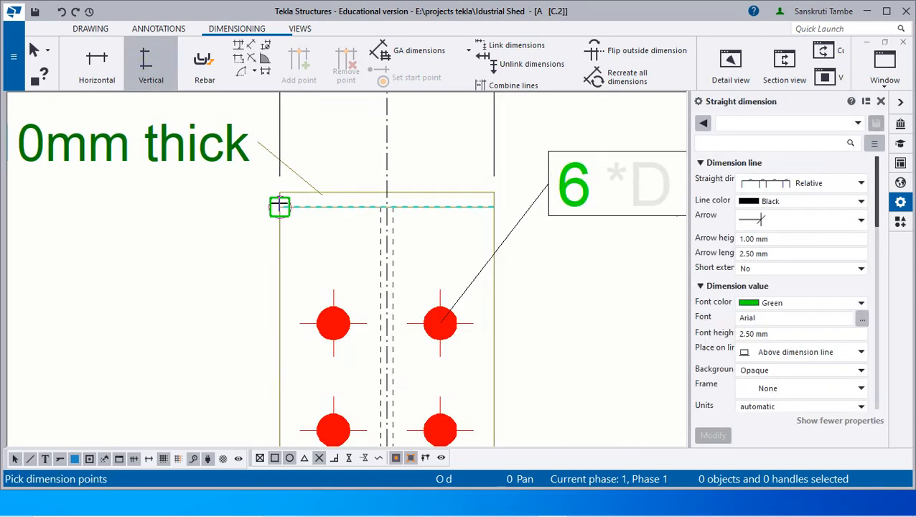
pyautogui.click(280, 207)
pyautogui.scroll(-5, 359, 230)
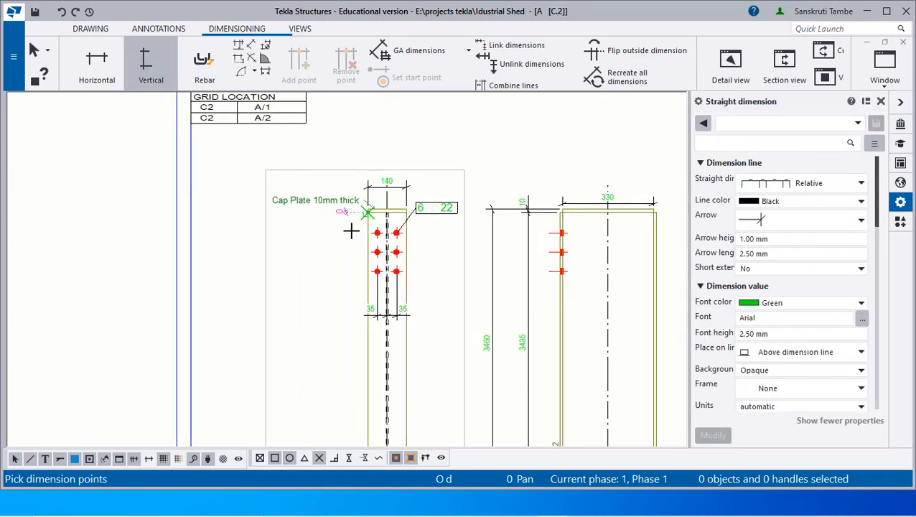
pyautogui.scroll(4, 357, 343)
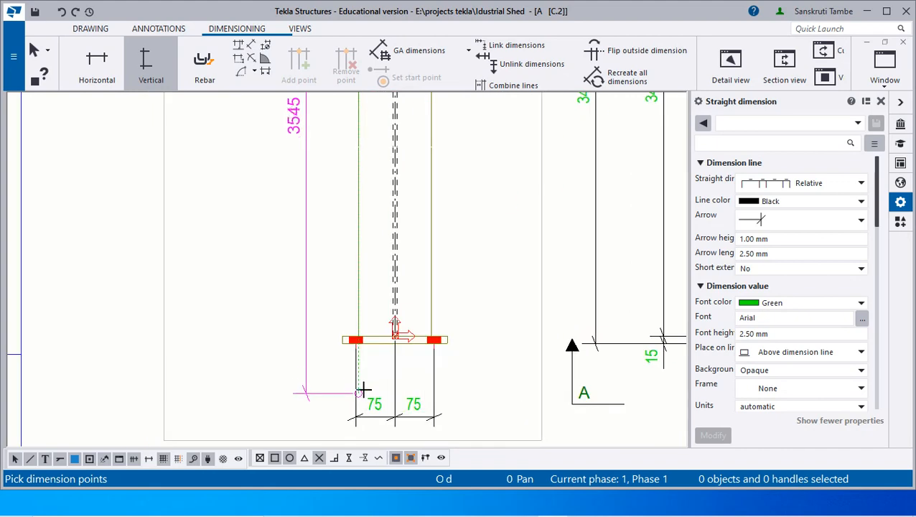
pyautogui.click(342, 344)
pyautogui.click(270, 343)
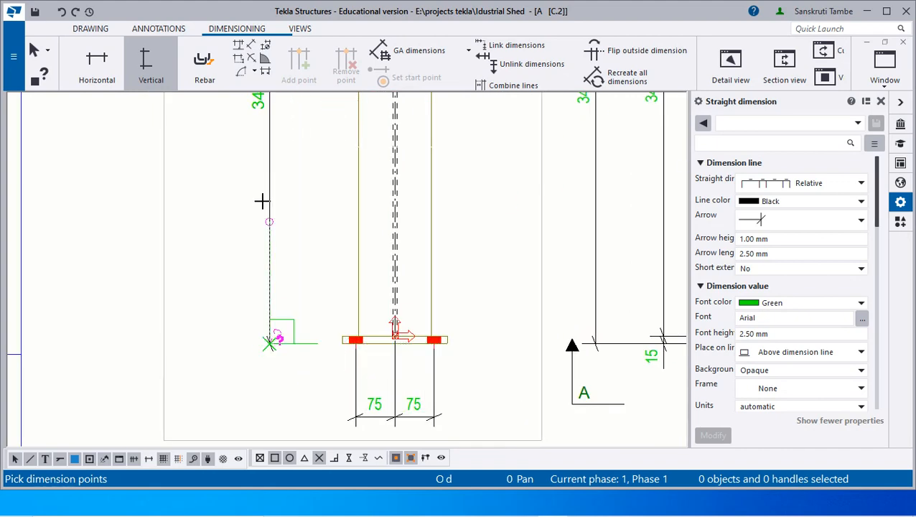
# Add a vertical chain dimension from the cap plate's underside through the three bolt rows, between the column and the long vertical dimension
pyautogui.click(153, 65)
pyautogui.scroll(-4, 317, 287)
pyautogui.scroll(6, 379, 158)
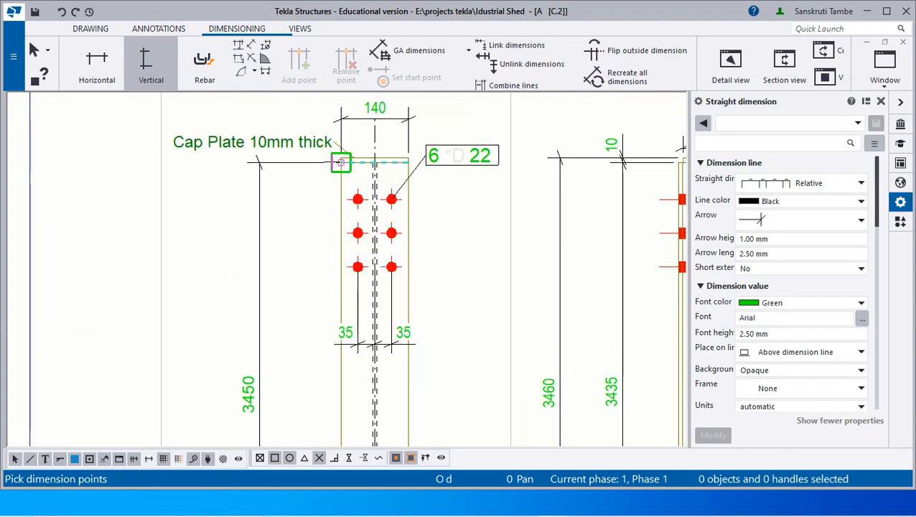
pyautogui.click(334, 145)
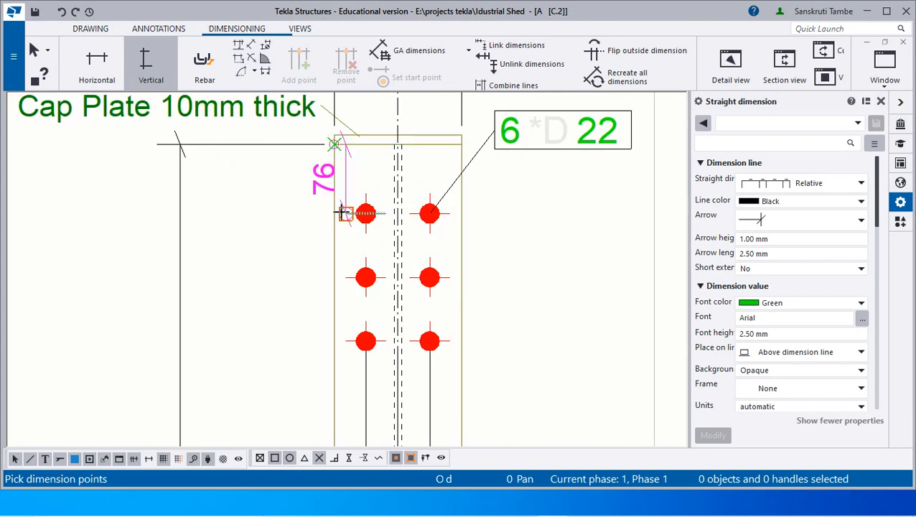
pyautogui.click(346, 214)
pyautogui.click(346, 278)
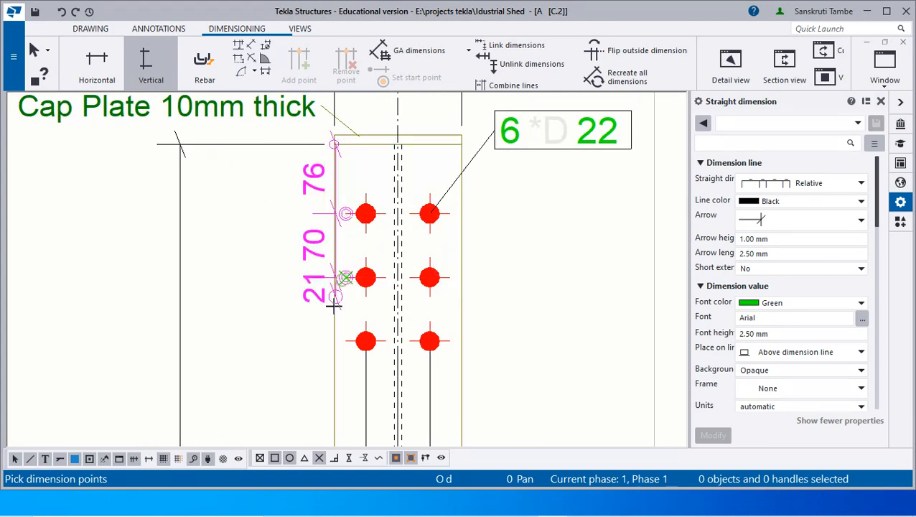
pyautogui.click(345, 341)
pyautogui.click(286, 321)
pyautogui.scroll(-5, 262, 188)
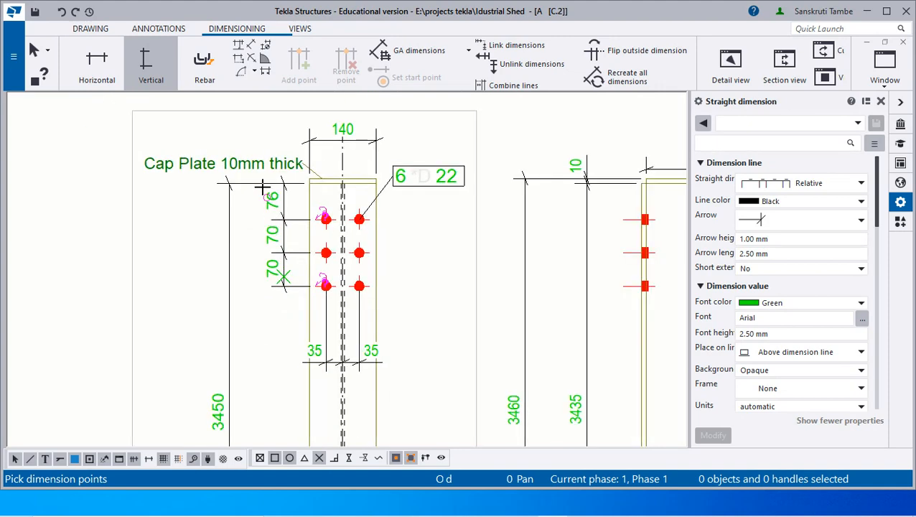
pyautogui.rightClick(568, 219)
pyautogui.click(583, 227)
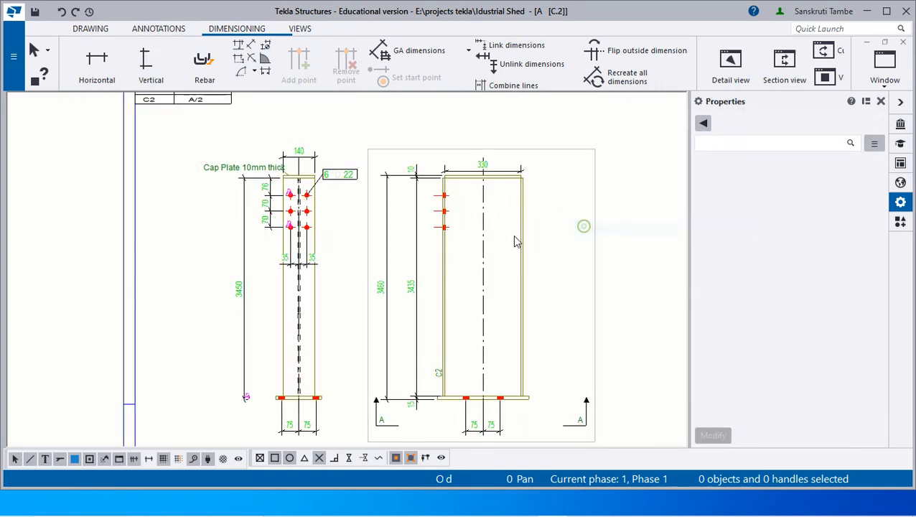
# Add a part mark to the base plate in the C2 column's web view using the applied mark properties
pyautogui.scroll(-3, 514, 237)
pyautogui.scroll(5, 537, 393)
pyautogui.click(486, 229)
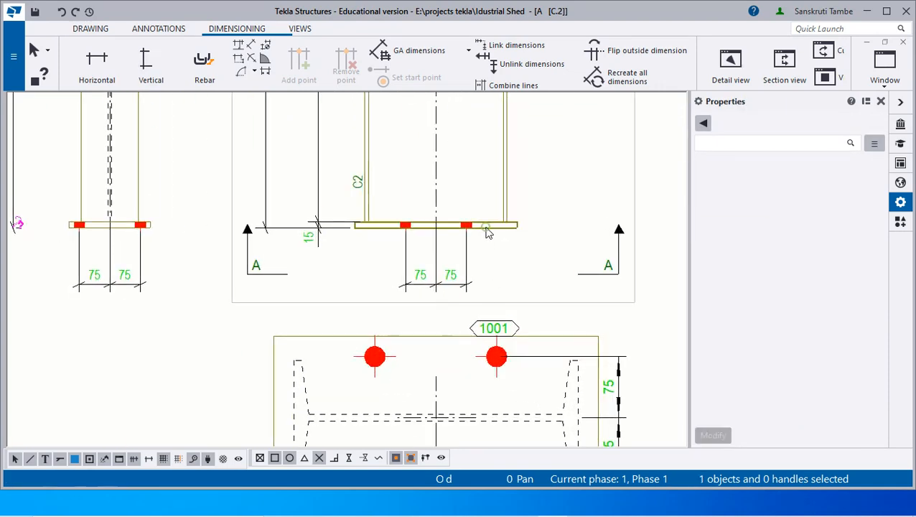
pyautogui.rightClick(486, 229)
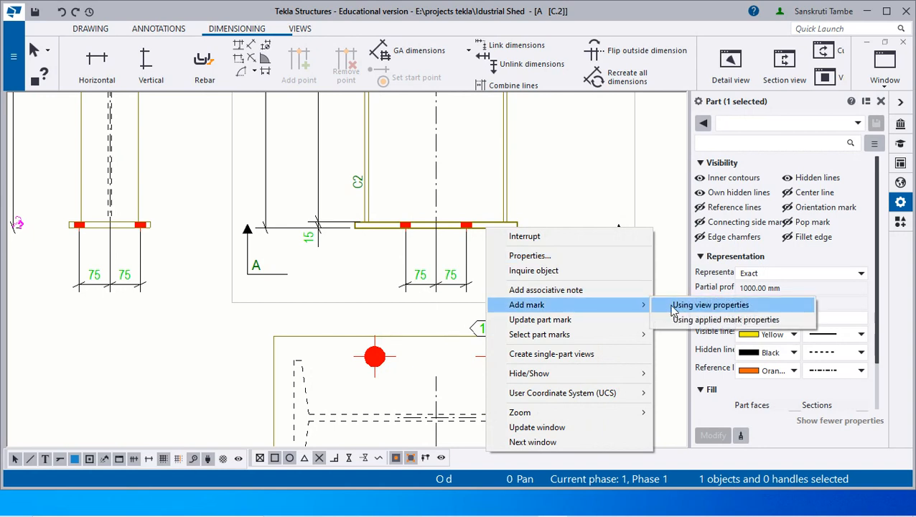
pyautogui.click(659, 320)
pyautogui.click(565, 151)
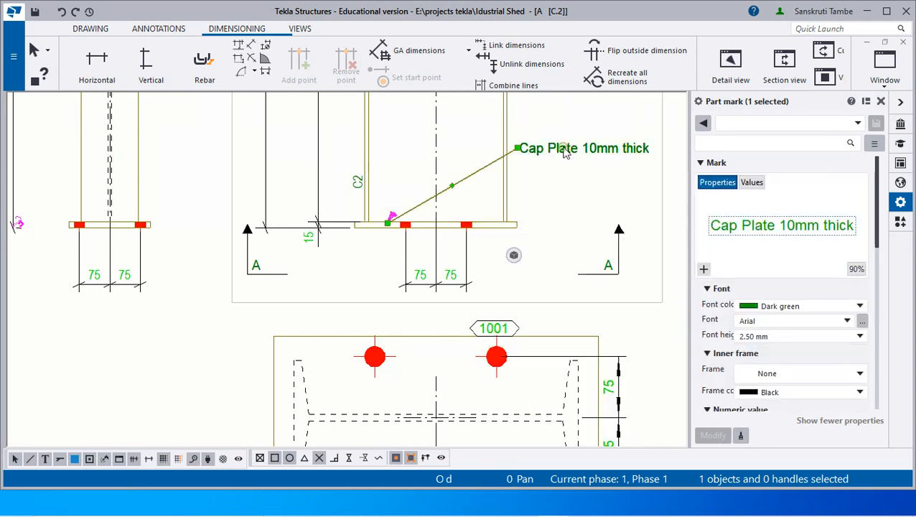
# Move the base plate's part mark to just below the plate, beside the 15 mm plate thickness dimension in the web view
pyautogui.moveTo(528, 153); pyautogui.dragTo(512, 239)
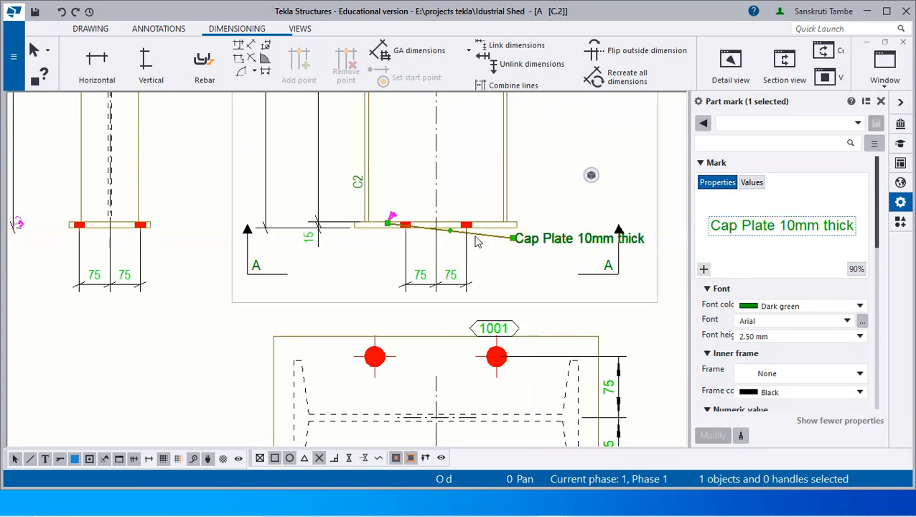
pyautogui.moveTo(388, 230); pyautogui.dragTo(505, 214)
pyautogui.click(515, 265)
pyautogui.click(535, 224)
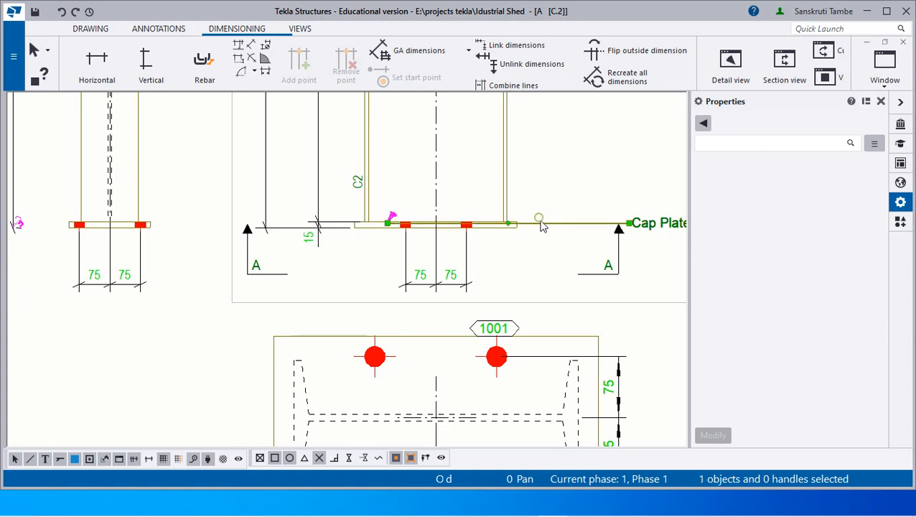
pyautogui.moveTo(666, 224); pyautogui.dragTo(317, 261)
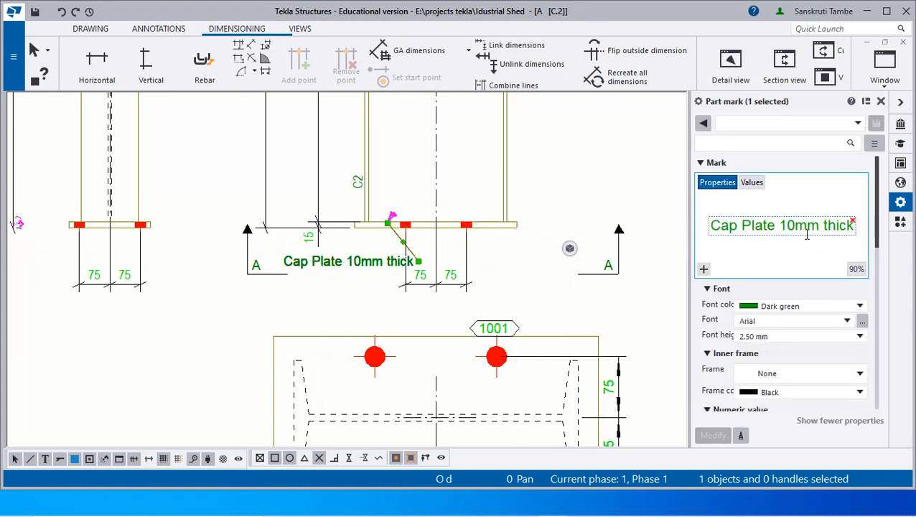
# Replace the base plate mark's text with the Profile element, apply the change and deselect the mark
pyautogui.click(853, 222)
pyautogui.click(703, 270)
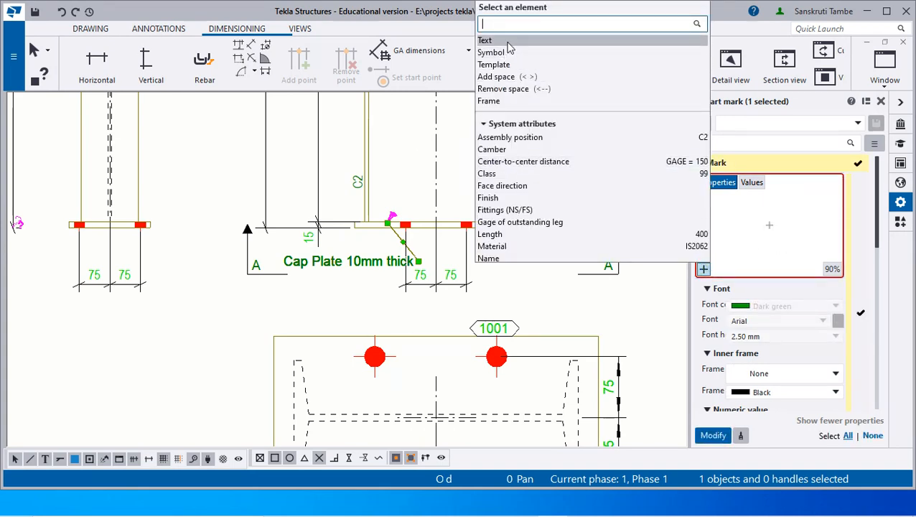
pyautogui.write('p')
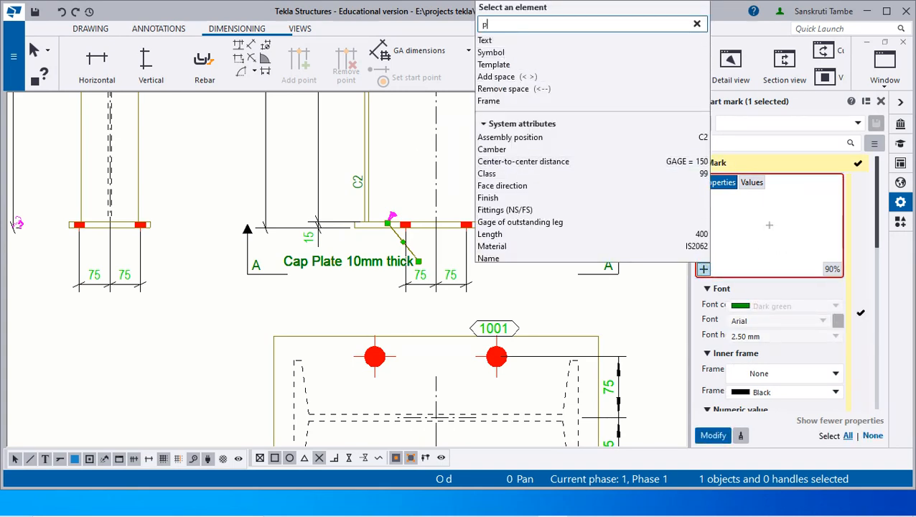
pyautogui.write('rofile')
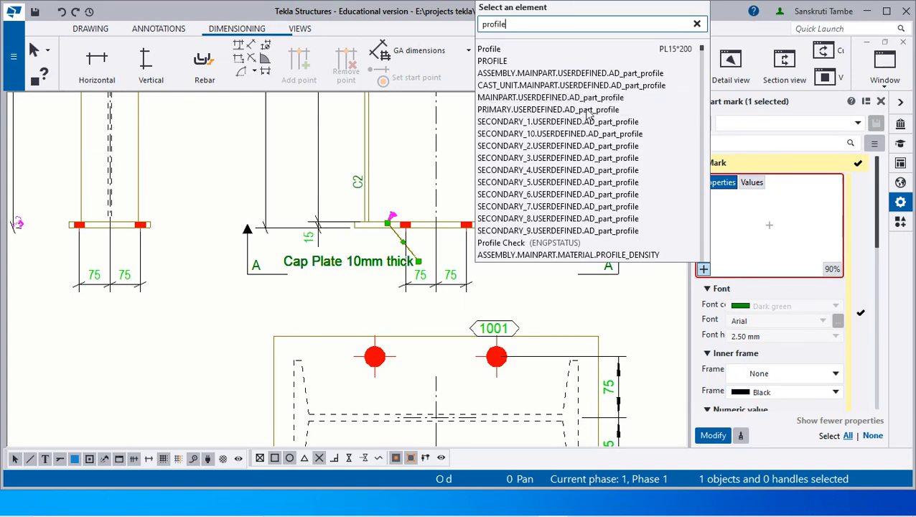
pyautogui.click(548, 50)
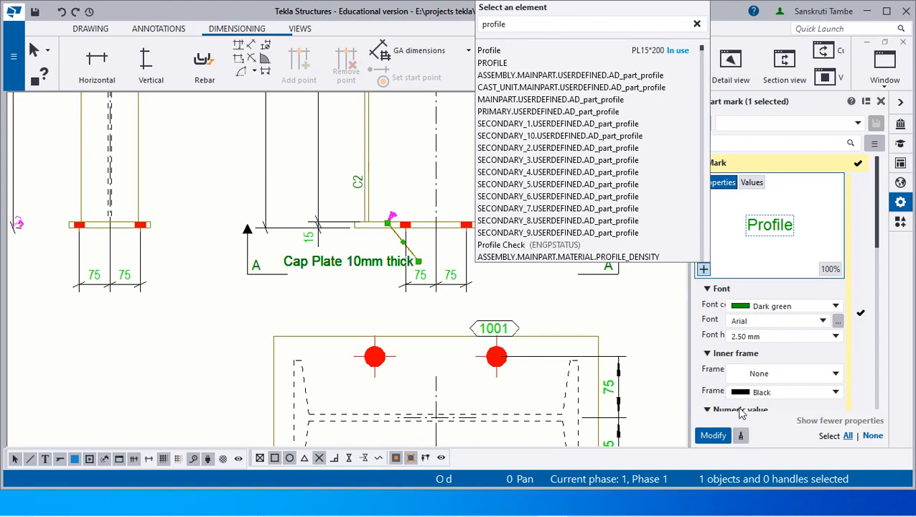
pyautogui.click(713, 436)
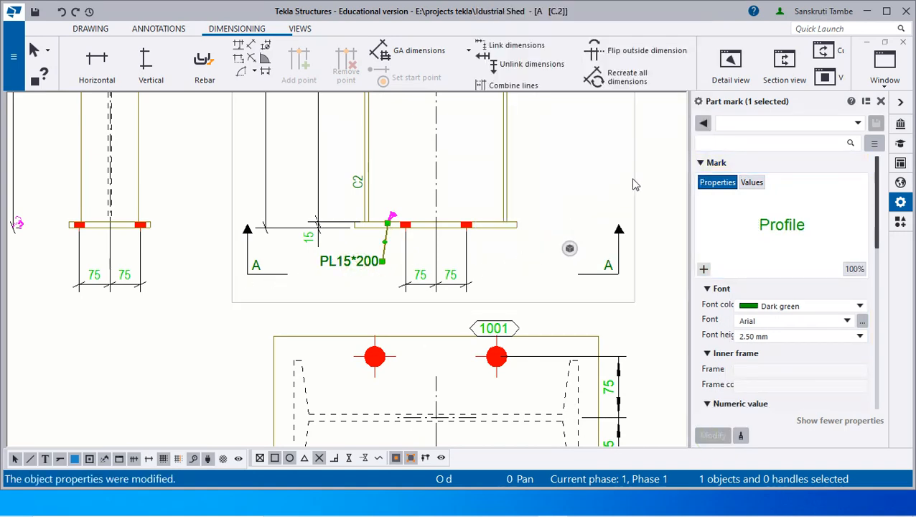
pyautogui.click(565, 213)
# Save the finished C2 column assembly drawing and close it
pyautogui.scroll(-6, 431, 230)
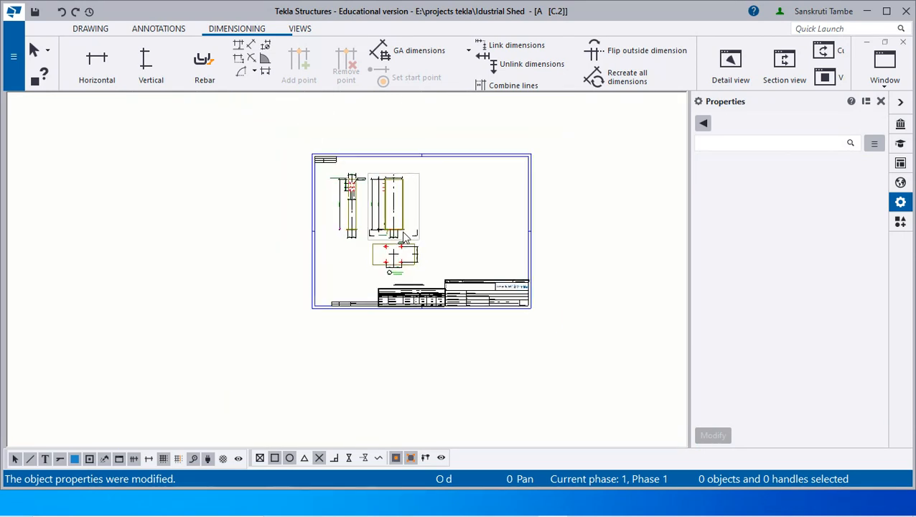
pyautogui.scroll(-1, 406, 237)
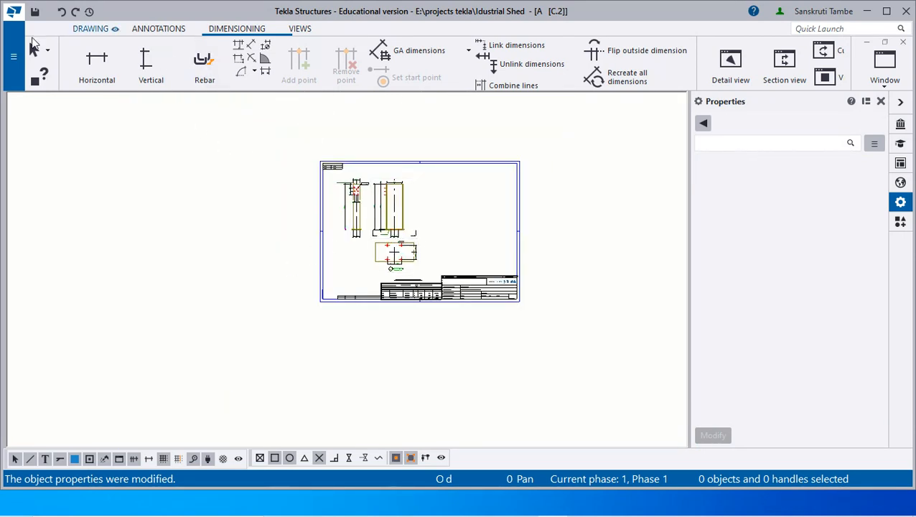
pyautogui.click(36, 11)
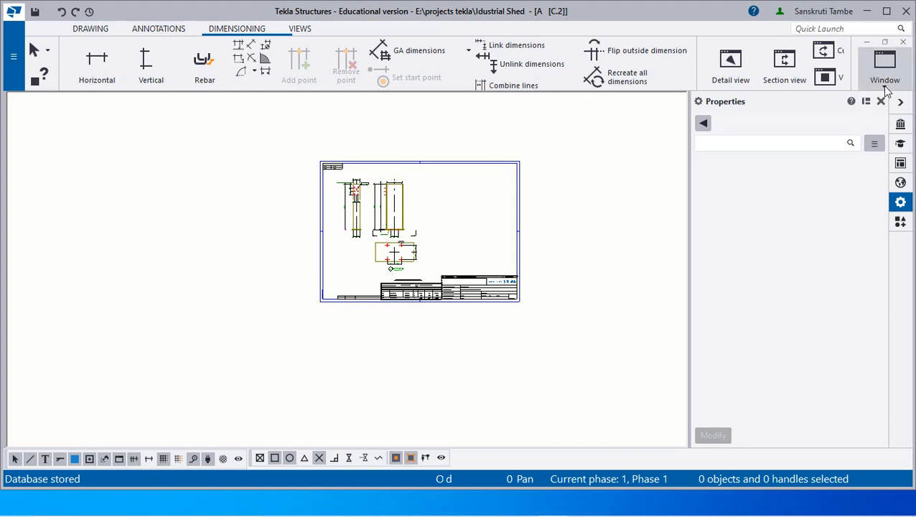
pyautogui.click(904, 43)
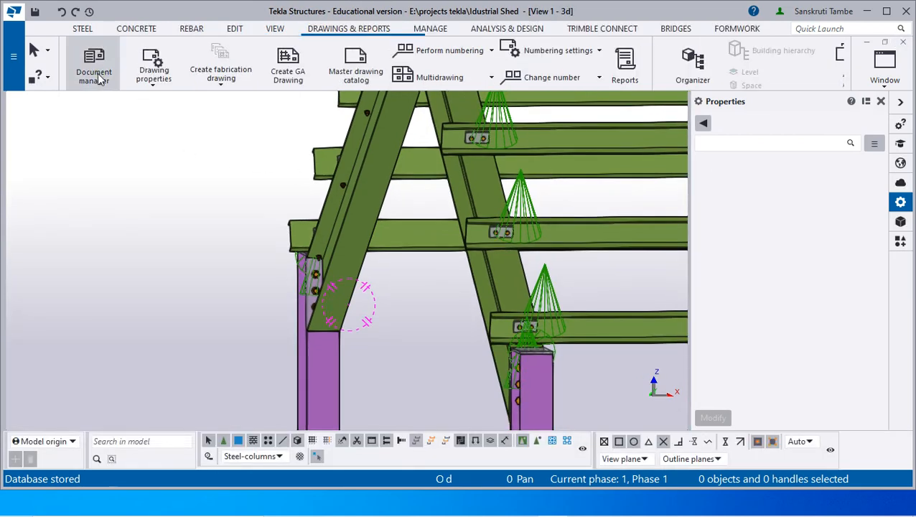
# Open the document manager and turn Freeze on for the [C.3] assembly drawing
pyautogui.click(97, 73)
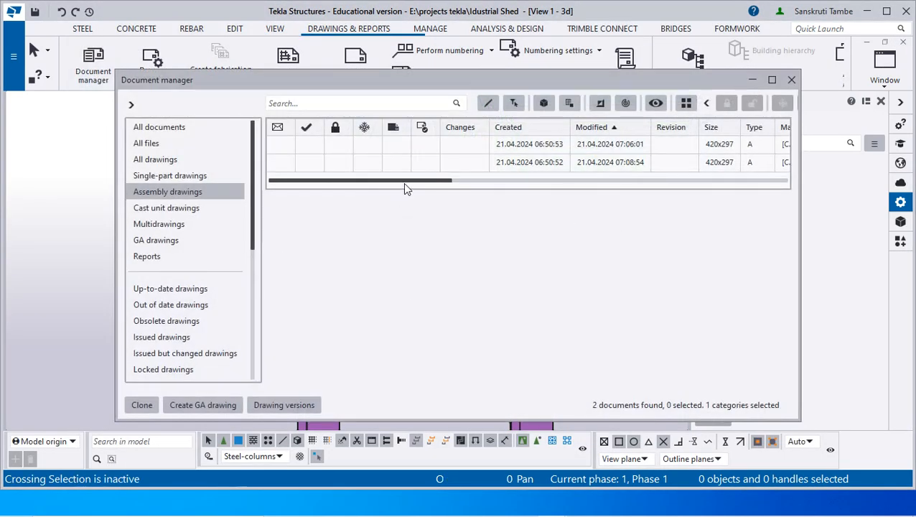
pyautogui.moveTo(404, 181); pyautogui.dragTo(558, 134)
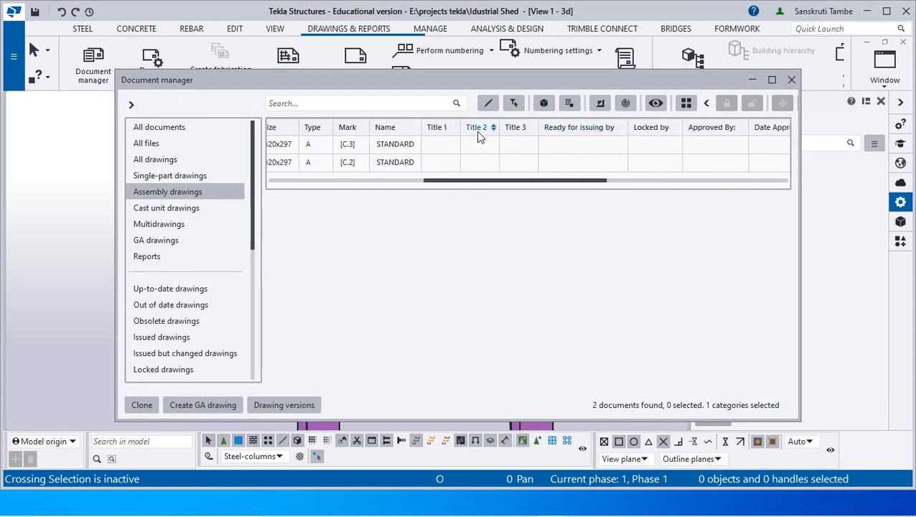
pyautogui.click(392, 144)
pyautogui.rightClick(392, 144)
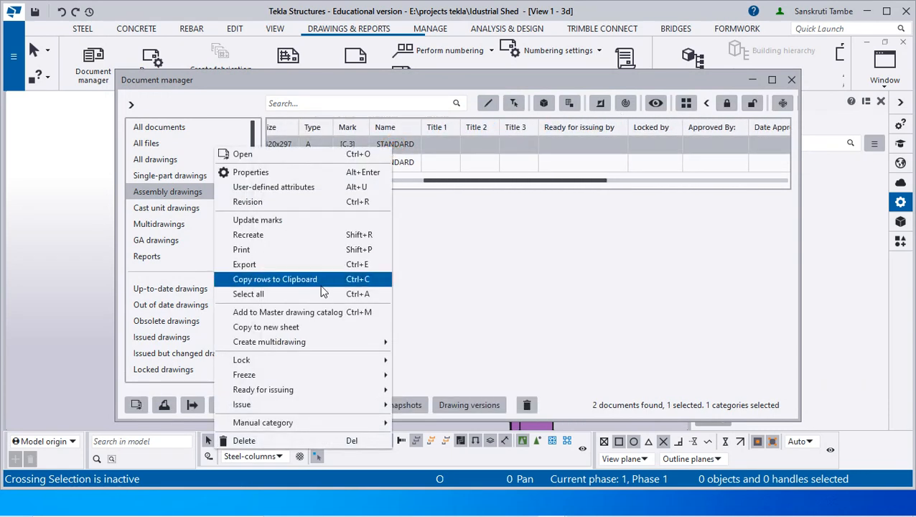
pyautogui.moveTo(343, 383)
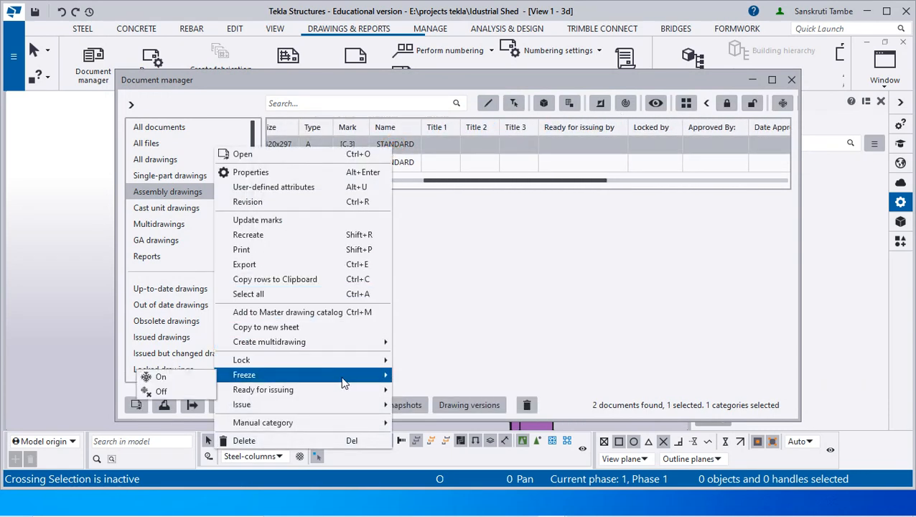
pyautogui.click(195, 376)
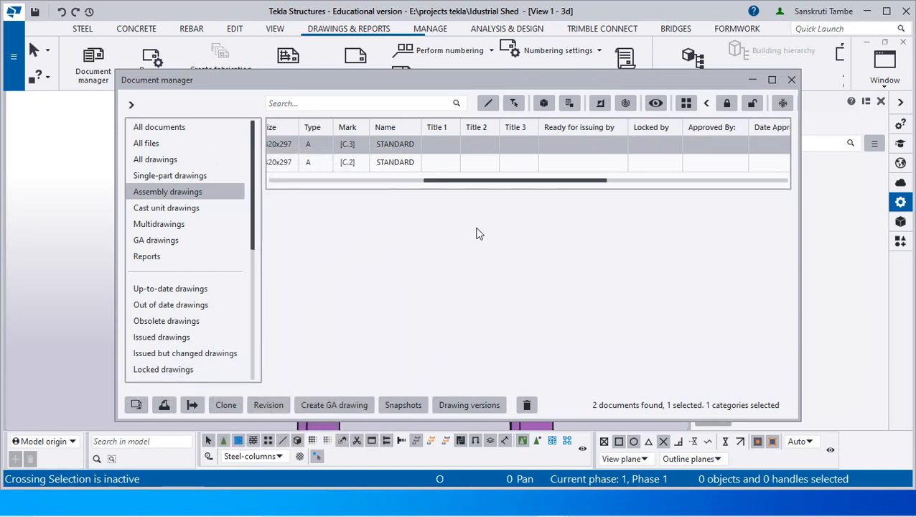
# Turn Lock on for the [C.3] assembly drawing
pyautogui.moveTo(459, 184); pyautogui.dragTo(409, 184)
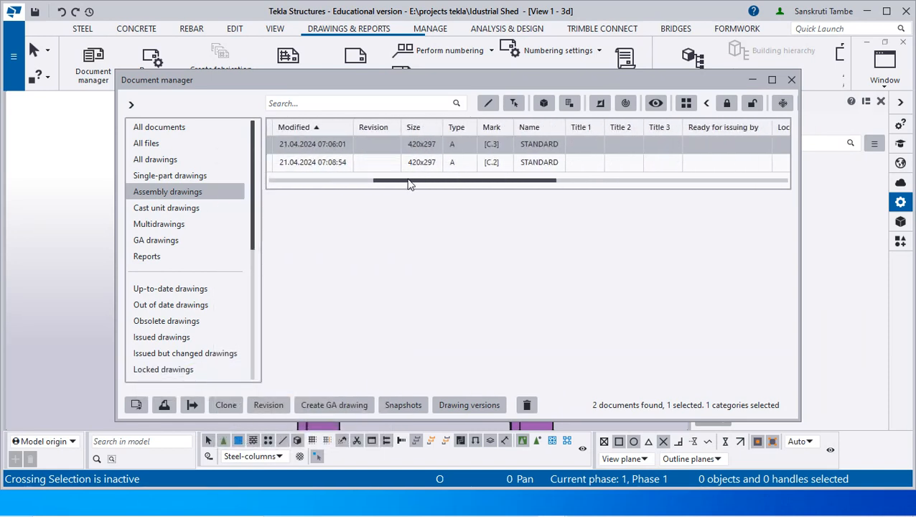
pyautogui.moveTo(485, 184)
pyautogui.mouseDown()
pyautogui.moveTo(622, 184)
pyautogui.moveTo(483, 181)
pyautogui.mouseUp()
pyautogui.rightClick(500, 145)
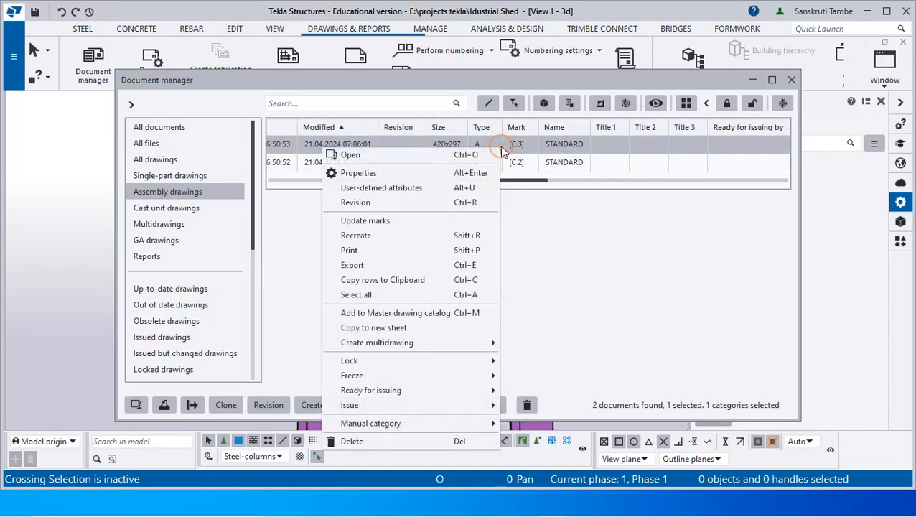
pyautogui.moveTo(459, 361)
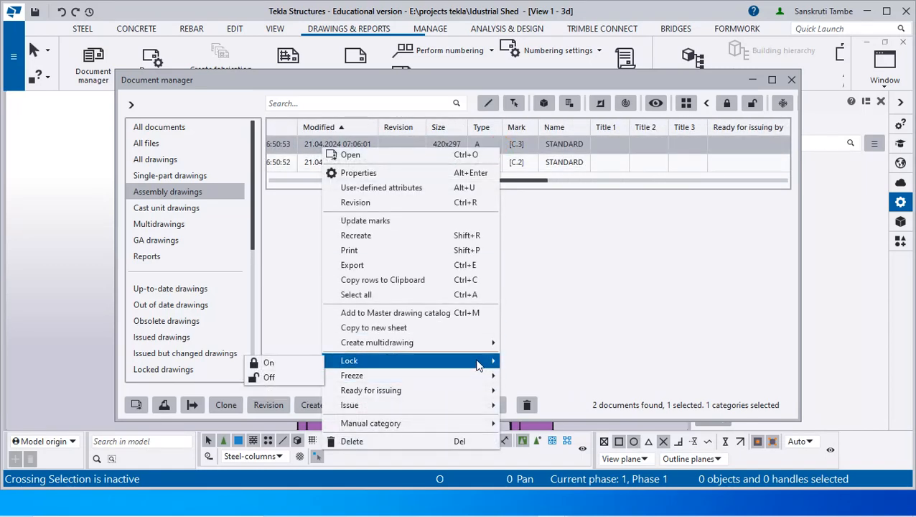
pyautogui.click(305, 363)
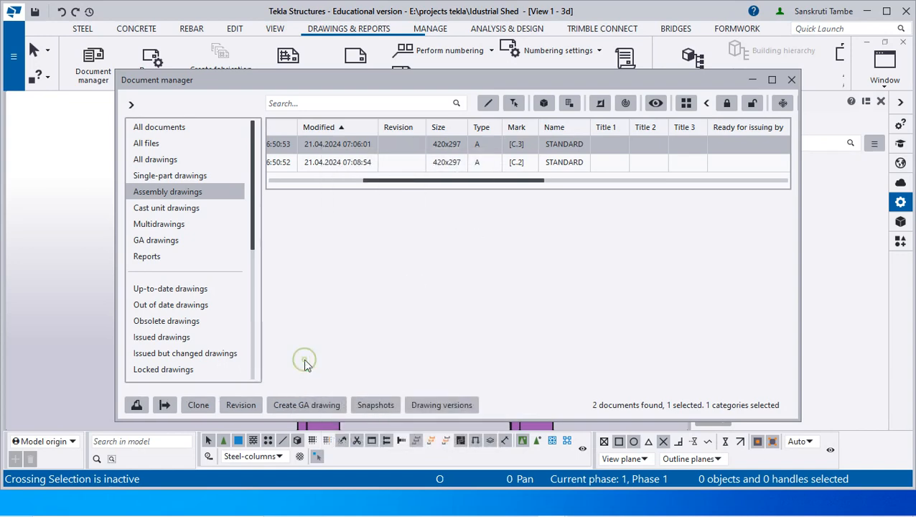
# Turn Freeze on for the [C.2] assembly drawing and close the document manager
pyautogui.click(524, 163)
pyautogui.rightClick(522, 163)
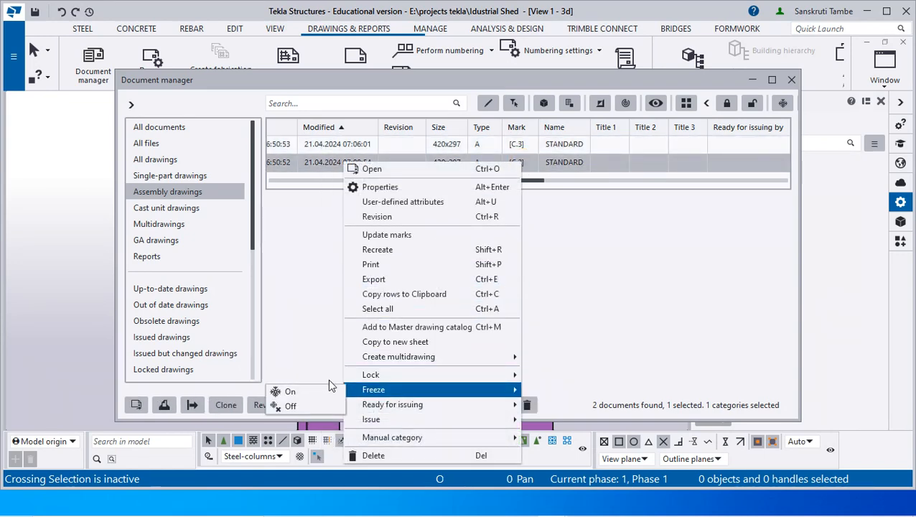
pyautogui.moveTo(383, 392)
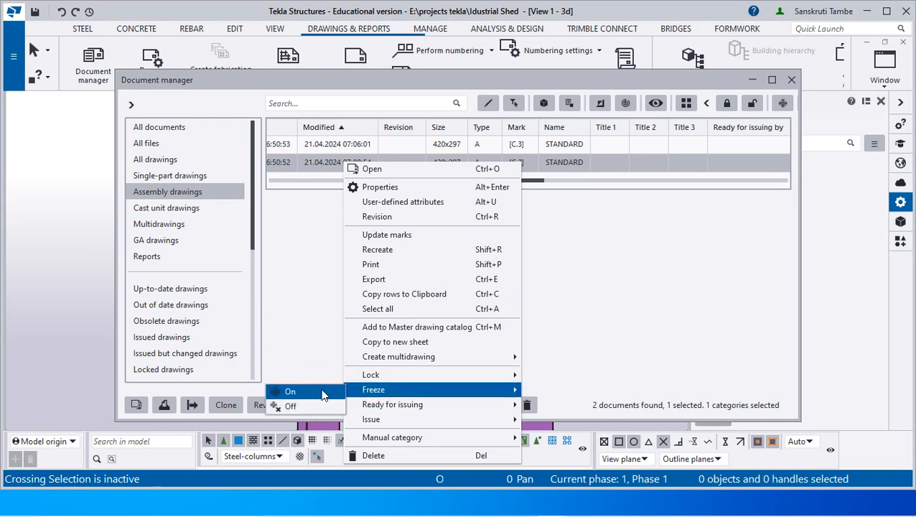
pyautogui.click(321, 389)
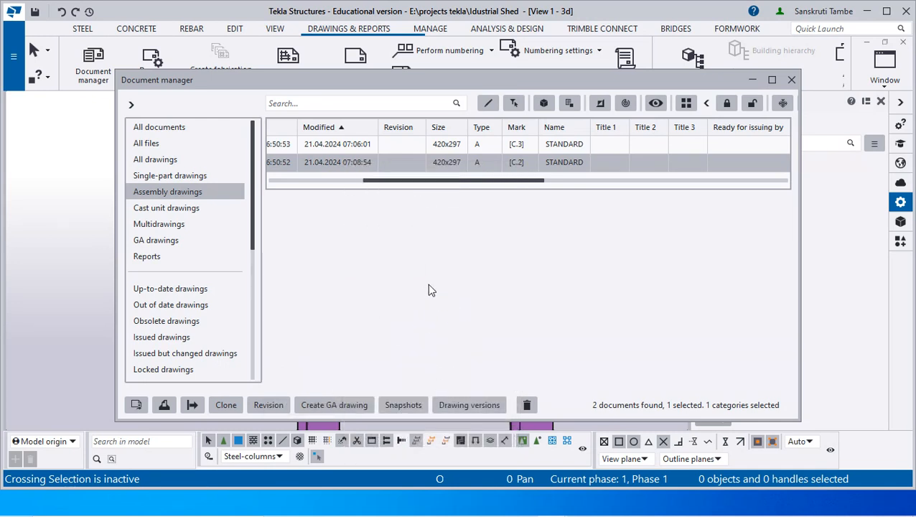
pyautogui.moveTo(444, 186); pyautogui.dragTo(326, 180)
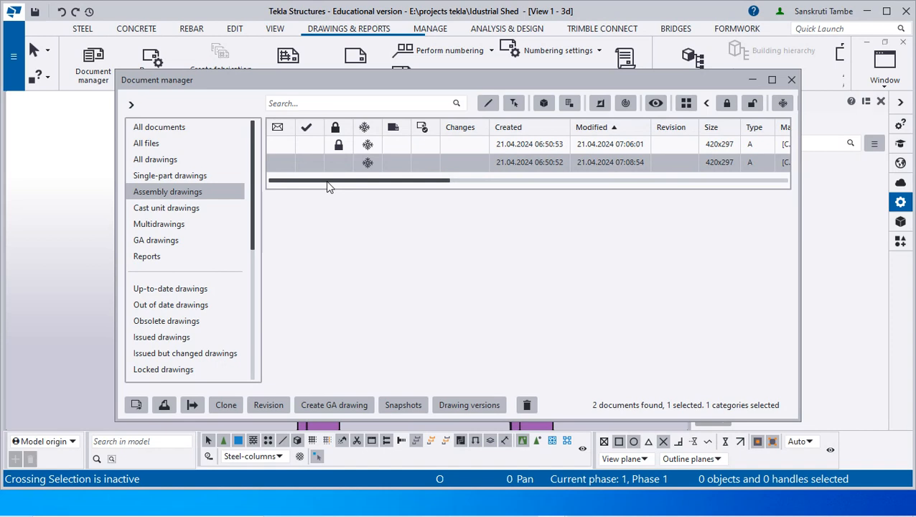
pyautogui.click(356, 146)
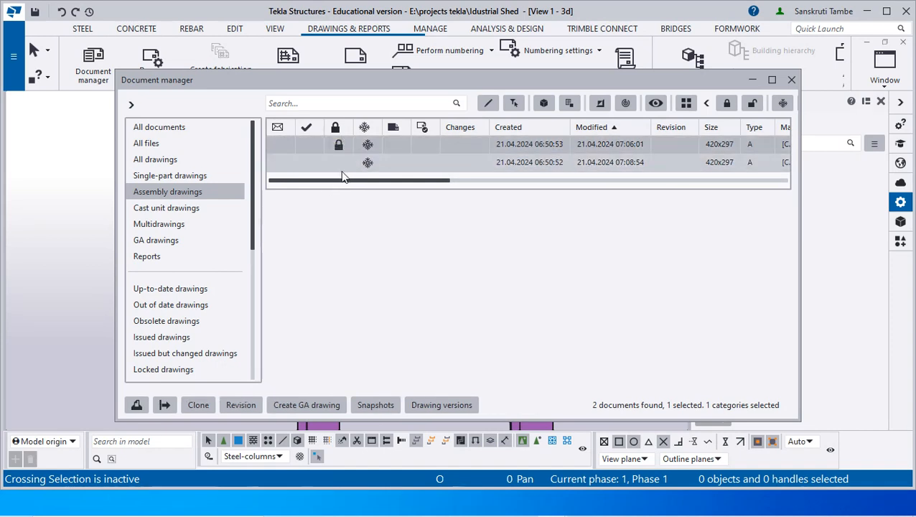
pyautogui.click(354, 178)
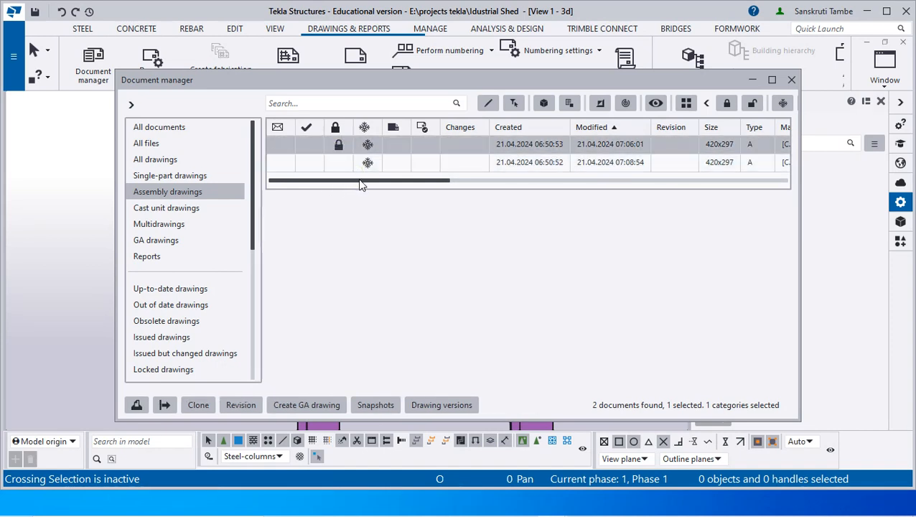
pyautogui.moveTo(323, 186); pyautogui.dragTo(340, 216)
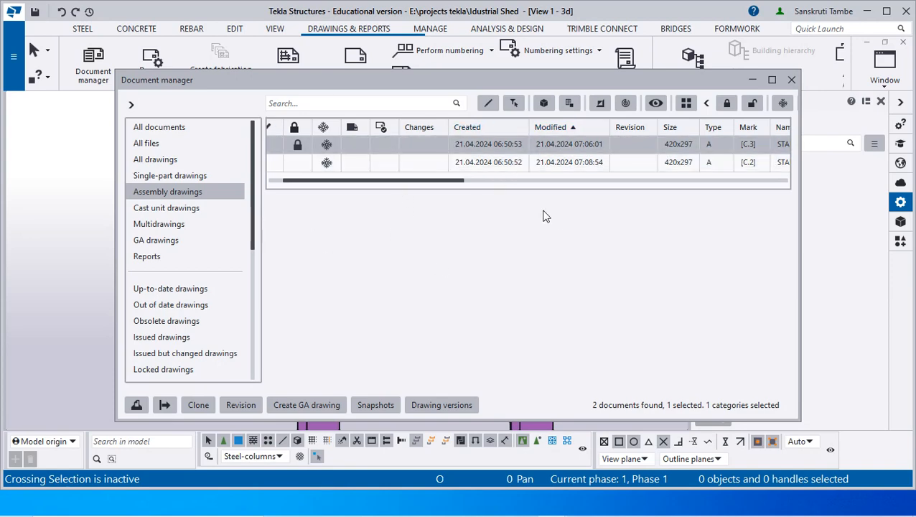
pyautogui.click(792, 80)
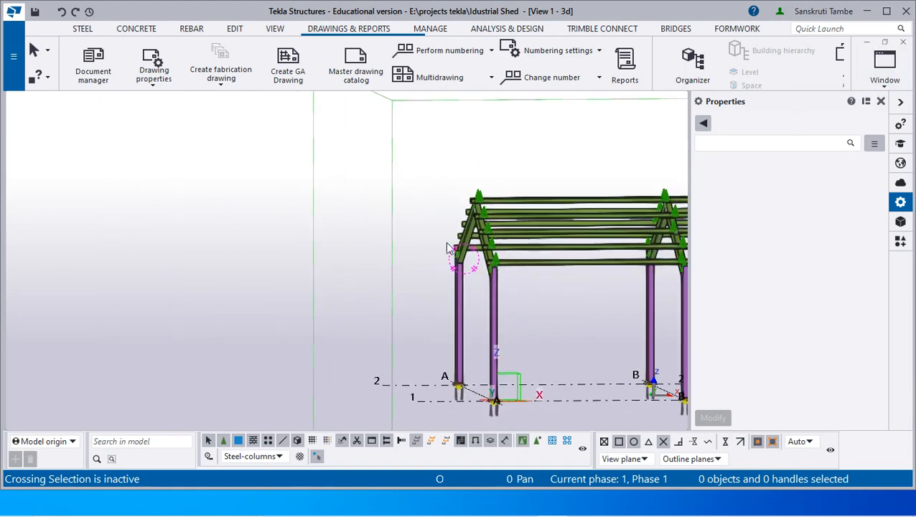
# Switch the 3D model view to plan view, showing the shed's frames on grid lines A to C along grid line 2
pyautogui.keyDown('ctrl'); pyautogui.moveTo(229, 188); pyautogui.dragTo(286, 240, button='middle'); pyautogui.keyUp('ctrl')
pyautogui.scroll(-4, 256, 271)
pyautogui.scroll(3, 255, 149)
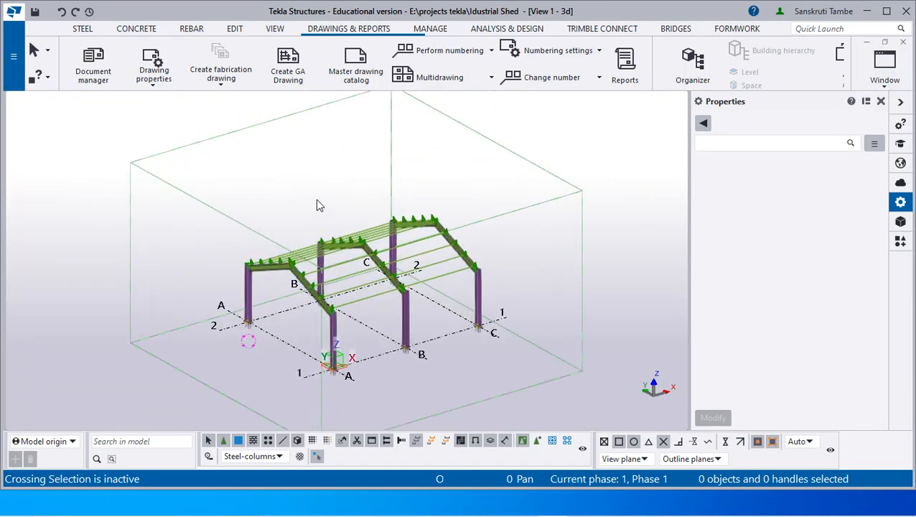
pyautogui.hotkey('ctrl', 'p')
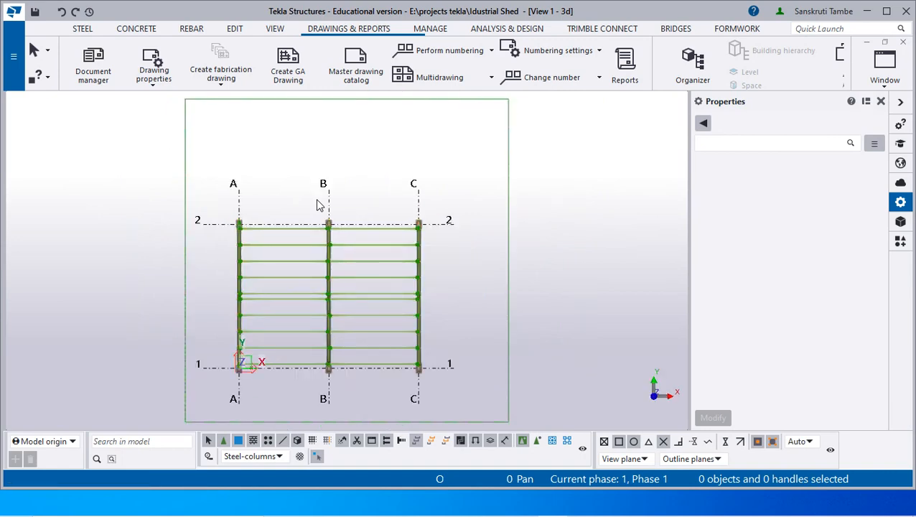
pyautogui.scroll(4, 302, 215)
pyautogui.scroll(2, 284, 237)
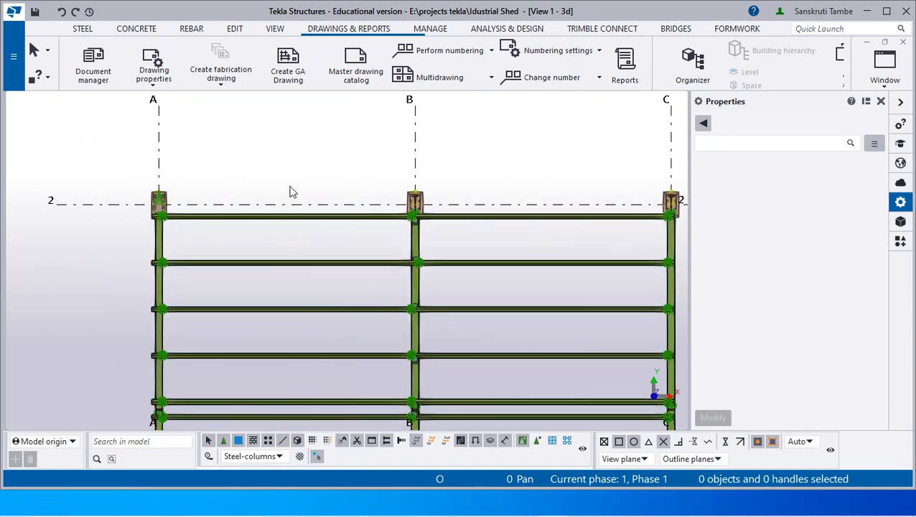
pyautogui.click(207, 195)
pyautogui.scroll(-3, 239, 159)
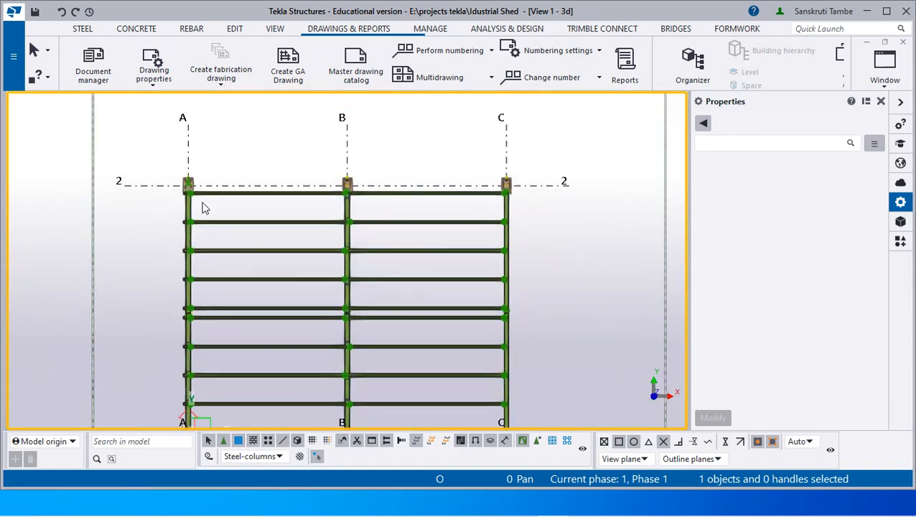
# Change the selection filter from Steel-columns to standard
pyautogui.click(279, 456)
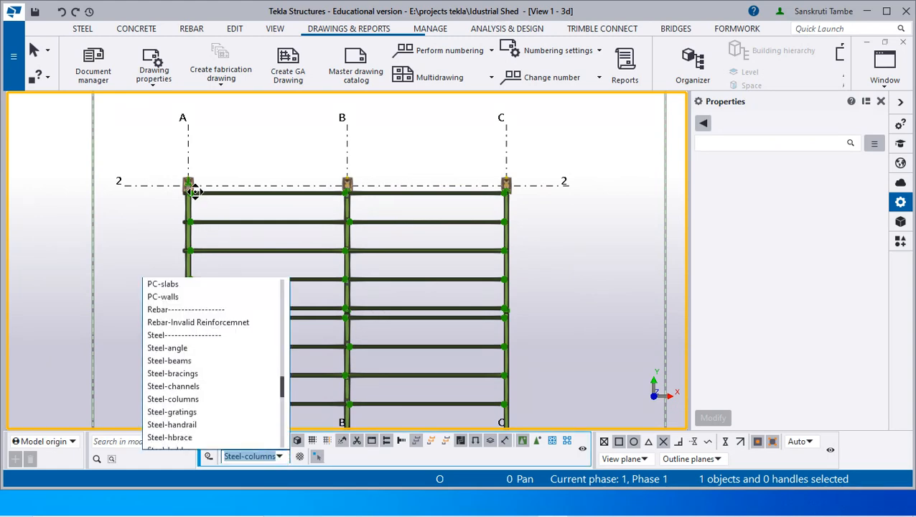
pyautogui.scroll(-4, 185, 317)
pyautogui.scroll(15, 195, 312)
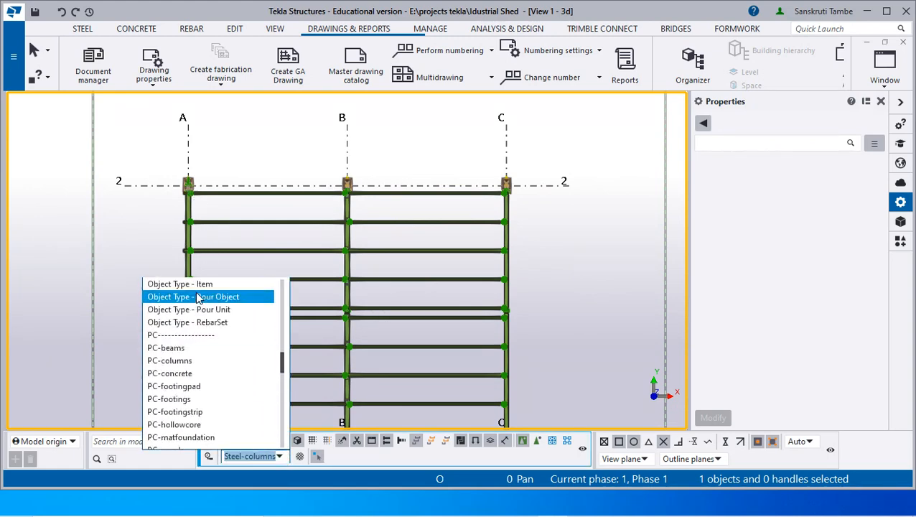
pyautogui.scroll(3, 185, 290)
pyautogui.click(180, 283)
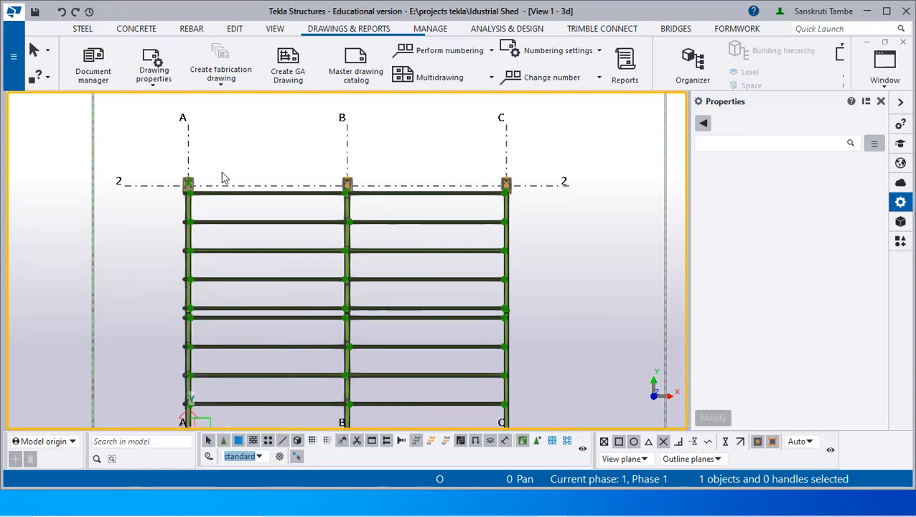
# Select all six ISMB300 rafter beams along grid lines A, B and C between grid lines 1 and 2
pyautogui.click(187, 209)
pyautogui.scroll(-3, 216, 194)
pyautogui.scroll(5, 207, 219)
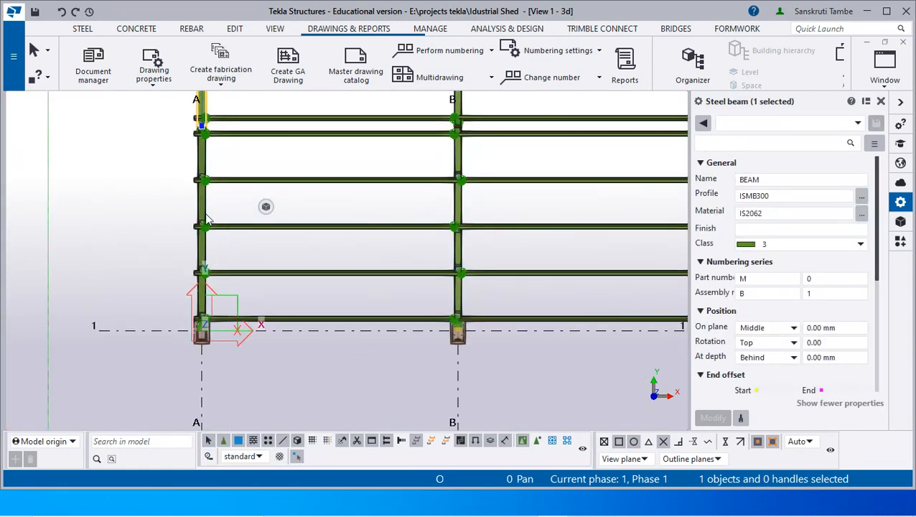
pyautogui.keyDown('ctrl'); pyautogui.click(457, 175); pyautogui.keyUp('ctrl')
pyautogui.scroll(-3, 456, 173)
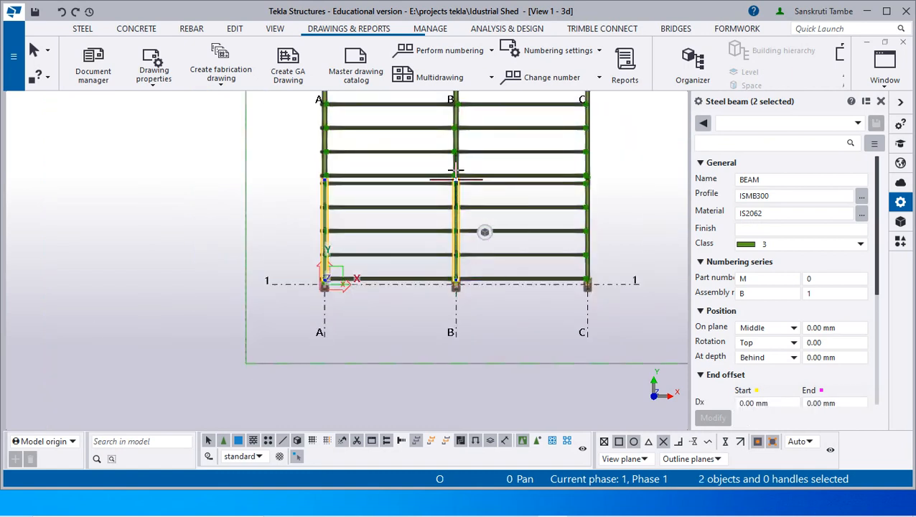
pyautogui.keyDown('ctrl'); pyautogui.click(455, 149); pyautogui.keyUp('ctrl')
pyautogui.keyDown('ctrl'); pyautogui.click(326, 143); pyautogui.keyUp('ctrl')
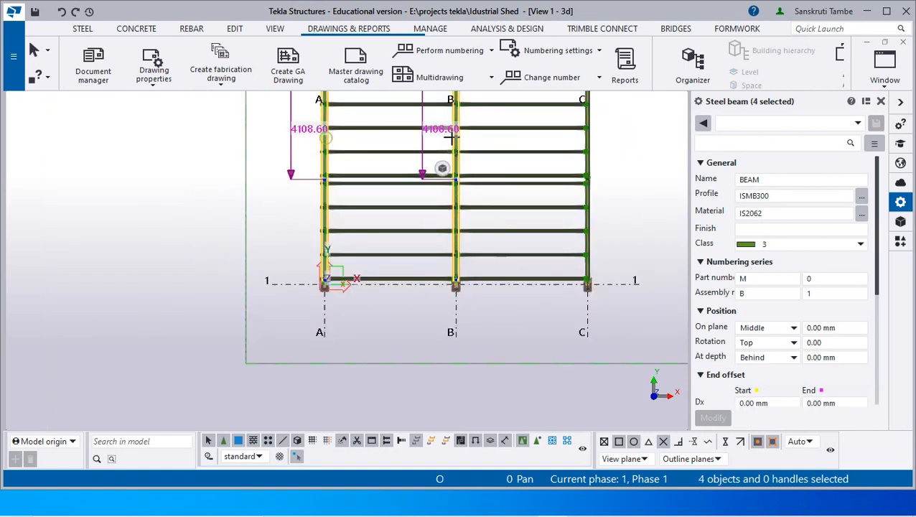
pyautogui.keyDown('ctrl'); pyautogui.click(589, 143); pyautogui.keyUp('ctrl')
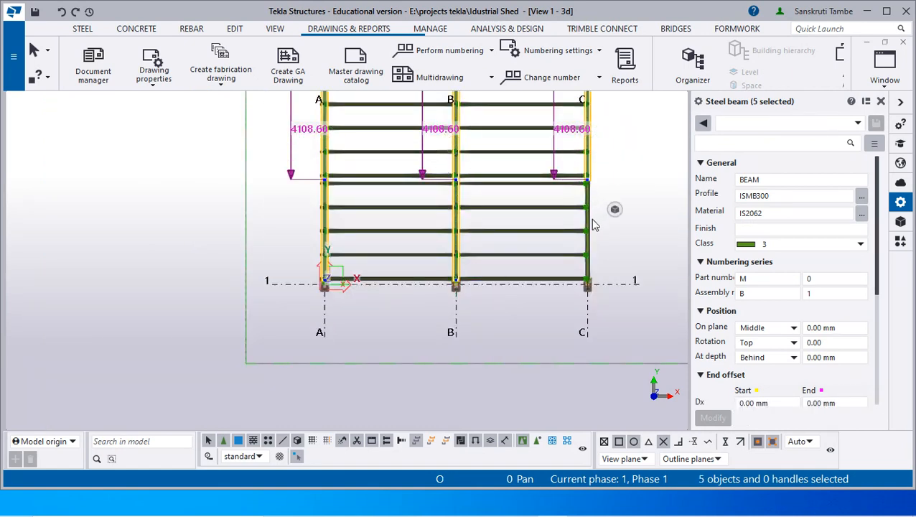
pyautogui.keyDown('ctrl'); pyautogui.click(589, 227); pyautogui.keyUp('ctrl')
# Create fabrication drawings for the selected beams, keeping all listed assemblies and parts with applied settings
pyautogui.rightClick(588, 227)
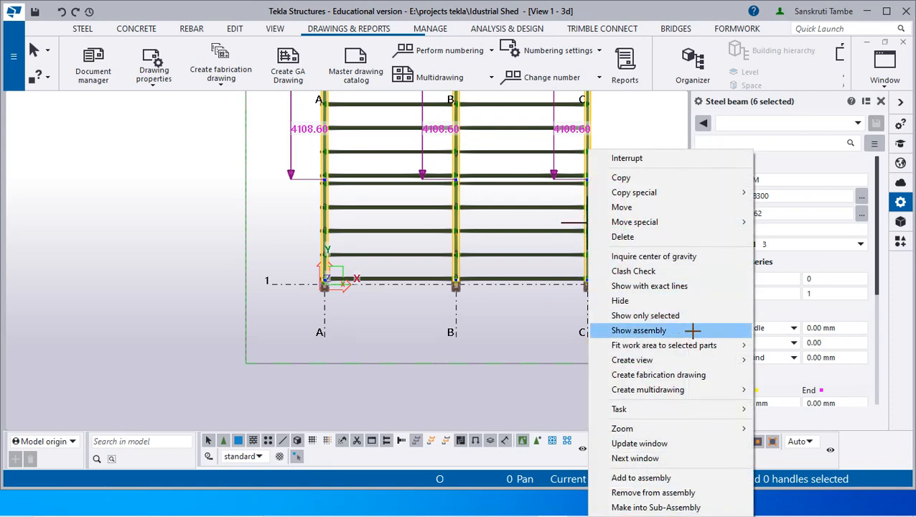
pyautogui.click(690, 375)
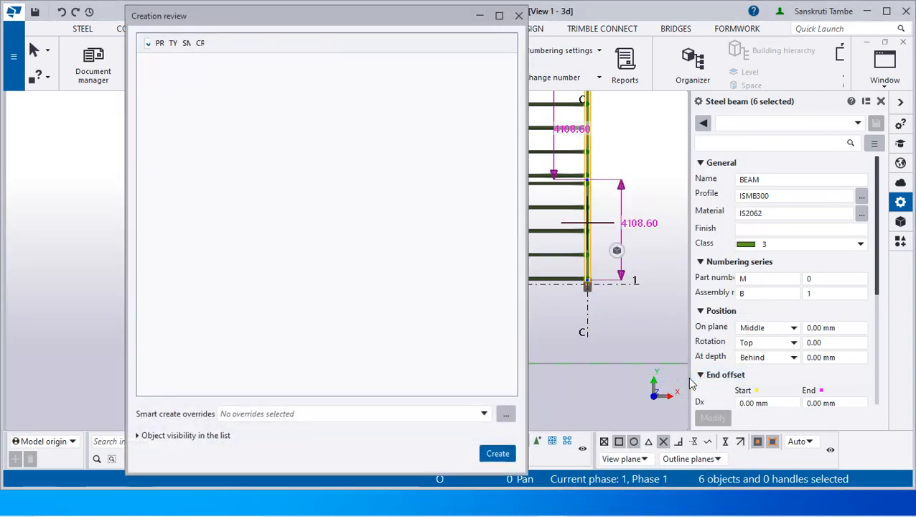
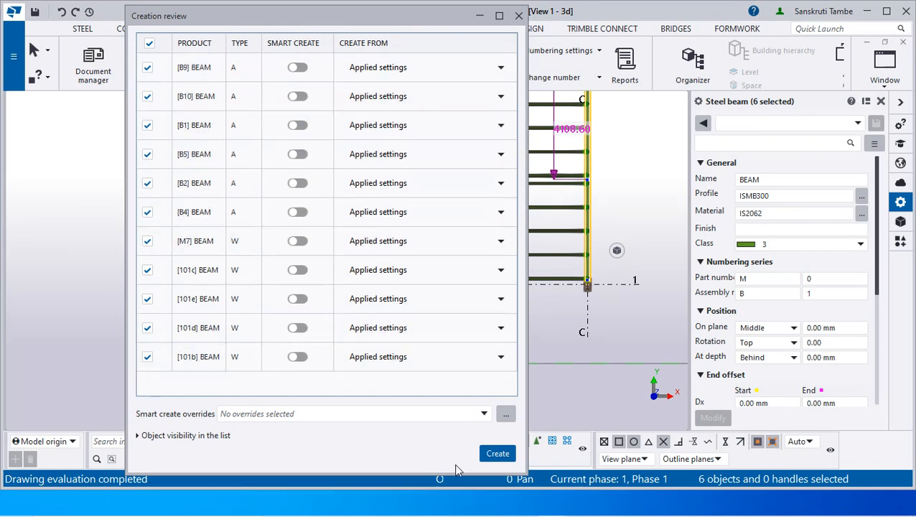
pyautogui.click(497, 454)
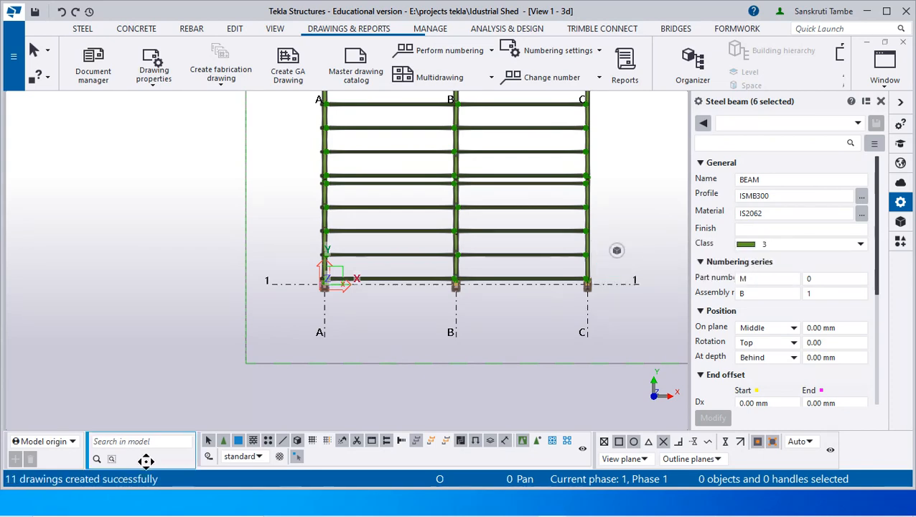
# Open the document manager, check the marks of the assembly drawings and list the single-part drawings
pyautogui.scroll(-3, 143, 327)
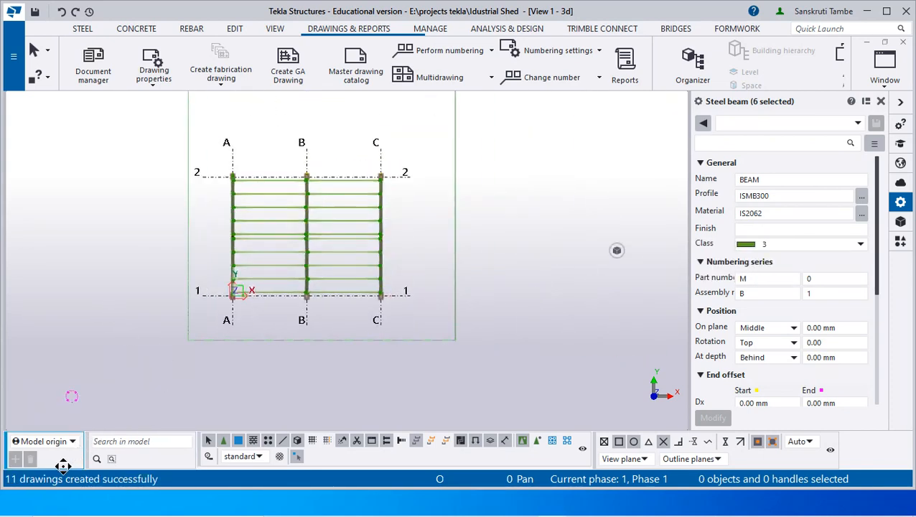
pyautogui.click(93, 65)
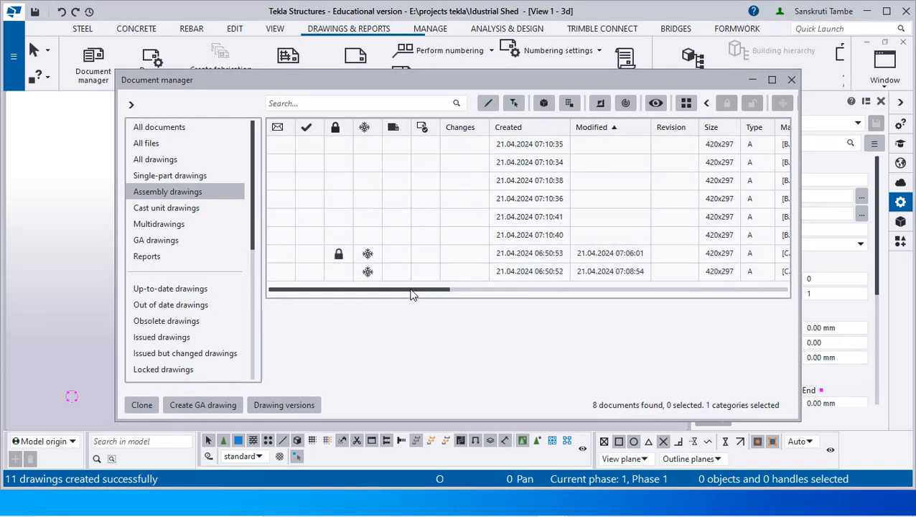
pyautogui.moveTo(412, 294); pyautogui.dragTo(479, 291)
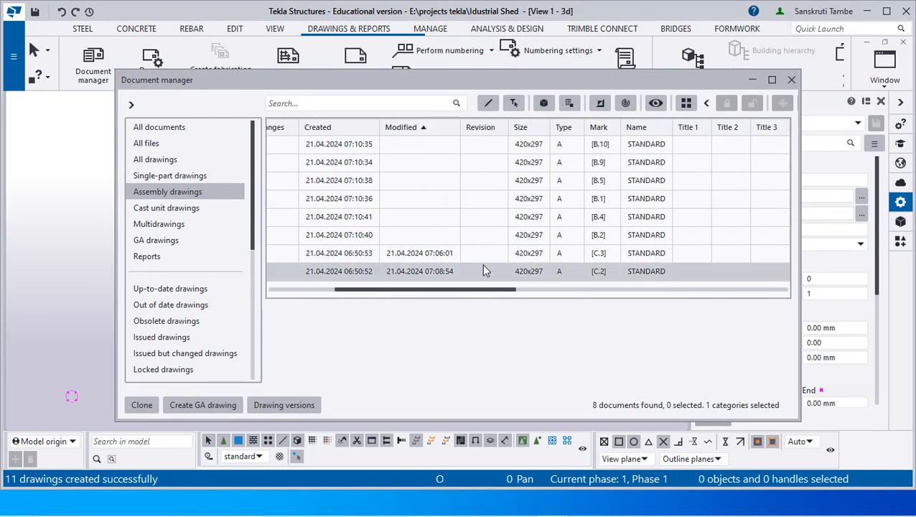
pyautogui.click(199, 180)
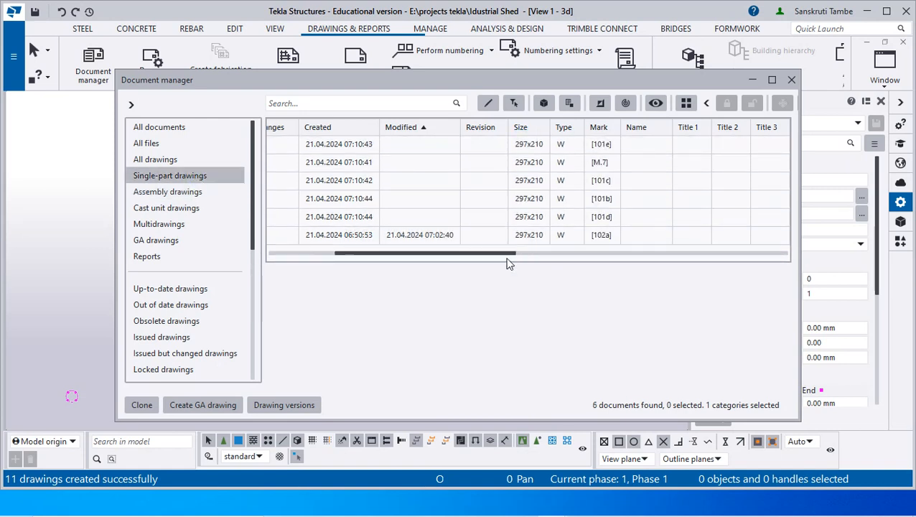
pyautogui.moveTo(504, 259); pyautogui.dragTo(426, 267)
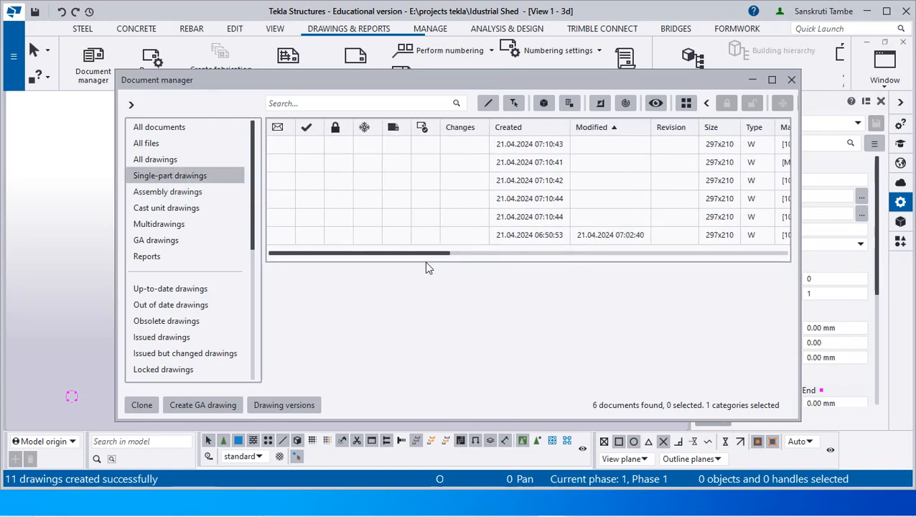
# Turn Freeze on for the [102a] single-part drawing
pyautogui.click(507, 238)
pyautogui.rightClick(507, 237)
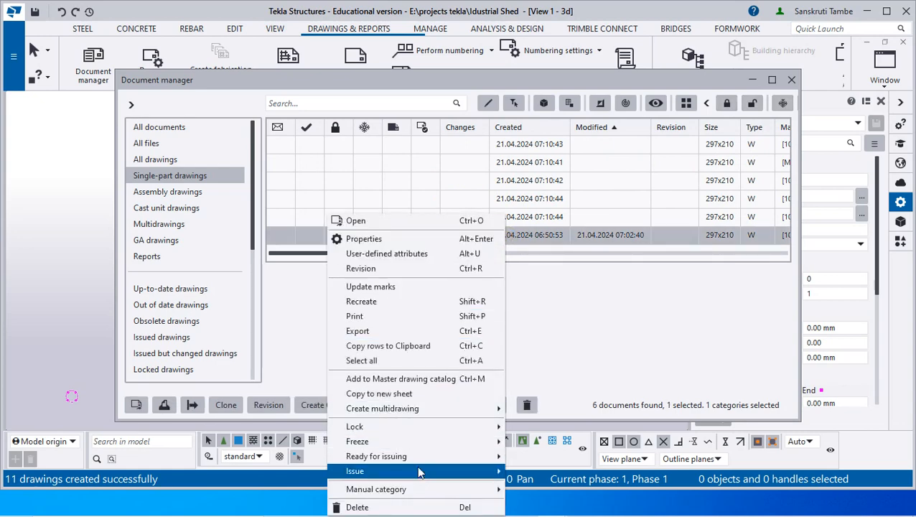
pyautogui.moveTo(423, 442)
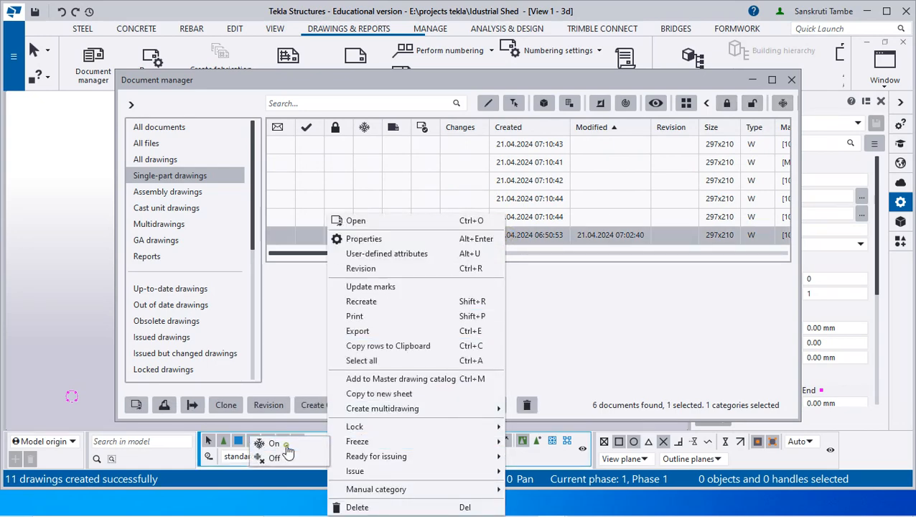
pyautogui.click(284, 444)
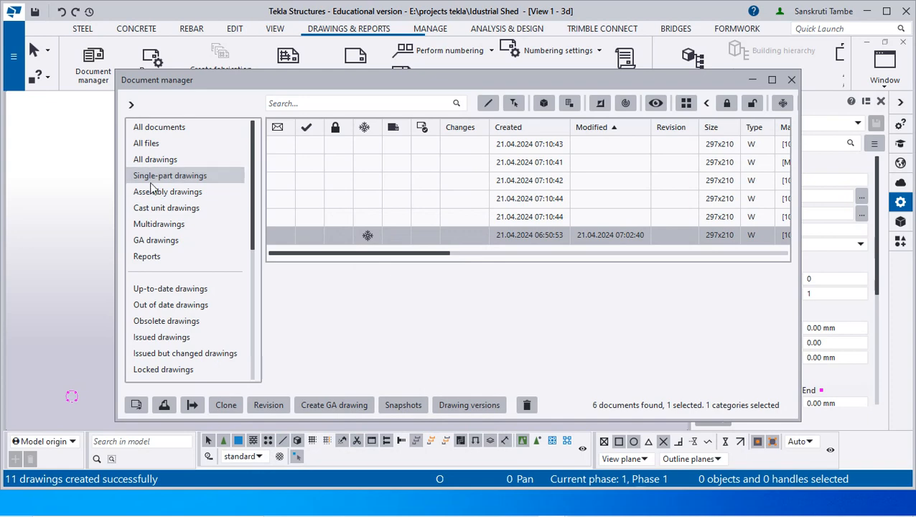
# Open the [101e] single-part drawing and close the document manager
pyautogui.click(516, 144)
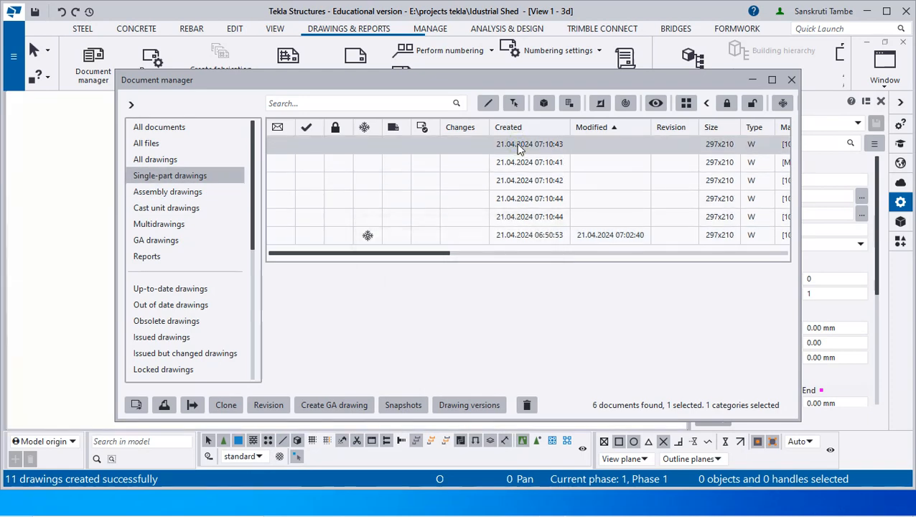
pyautogui.click(752, 101)
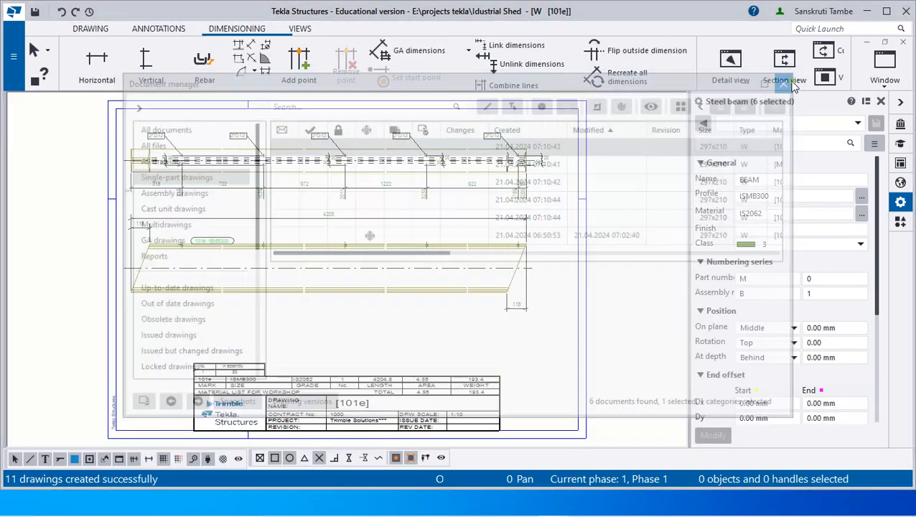
# Examine the [101e] beam drawing's bolt hole marks, dimensions, sloped end cuts and material list
pyautogui.scroll(4, 139, 151)
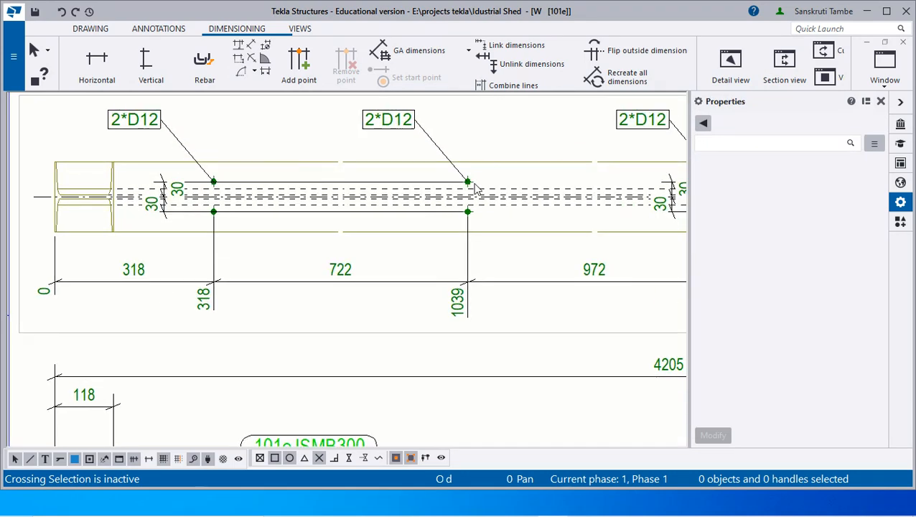
pyautogui.scroll(-5, 473, 186)
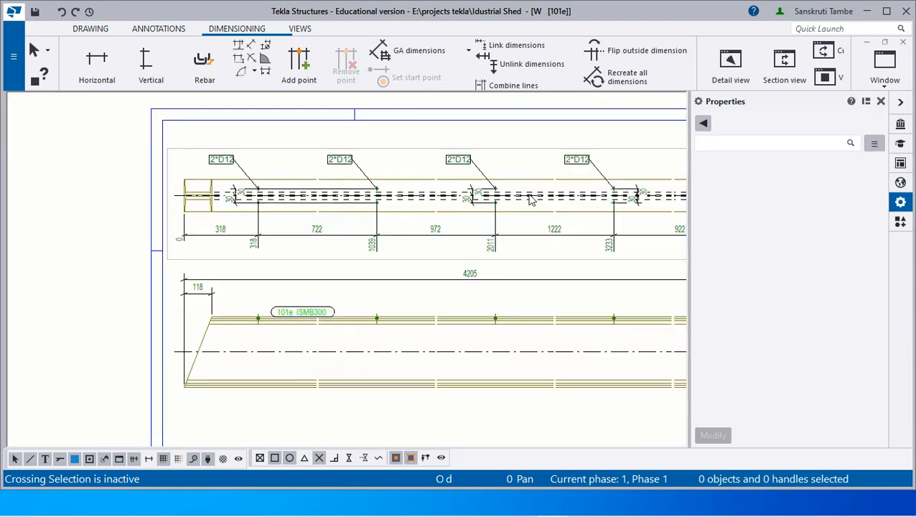
pyautogui.scroll(-2, 622, 204)
pyautogui.scroll(7, 668, 198)
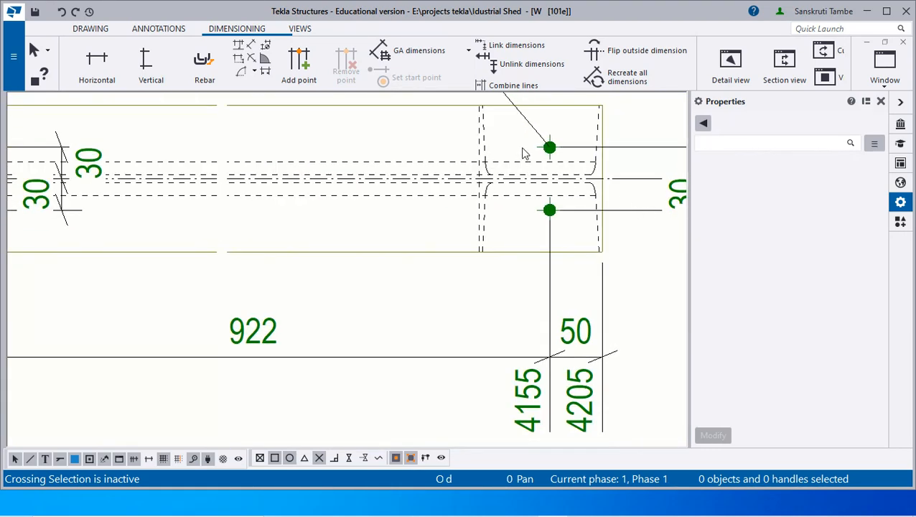
pyautogui.scroll(-6, 628, 260)
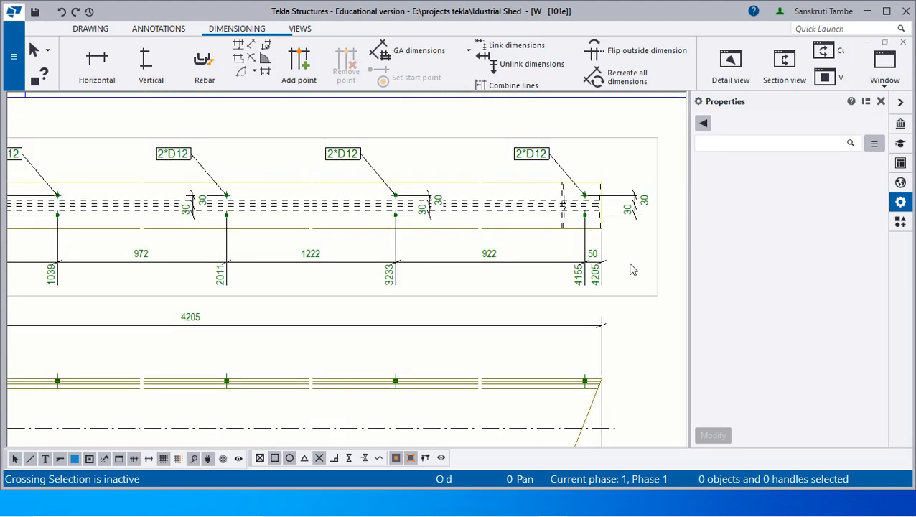
pyautogui.scroll(3, 431, 352)
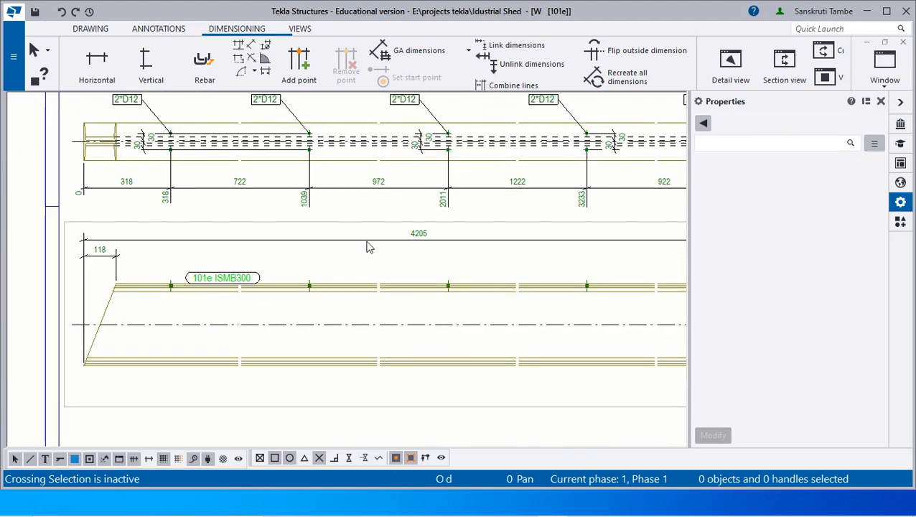
pyautogui.scroll(-3, 370, 245)
pyautogui.scroll(4, 284, 300)
pyautogui.scroll(1, 284, 300)
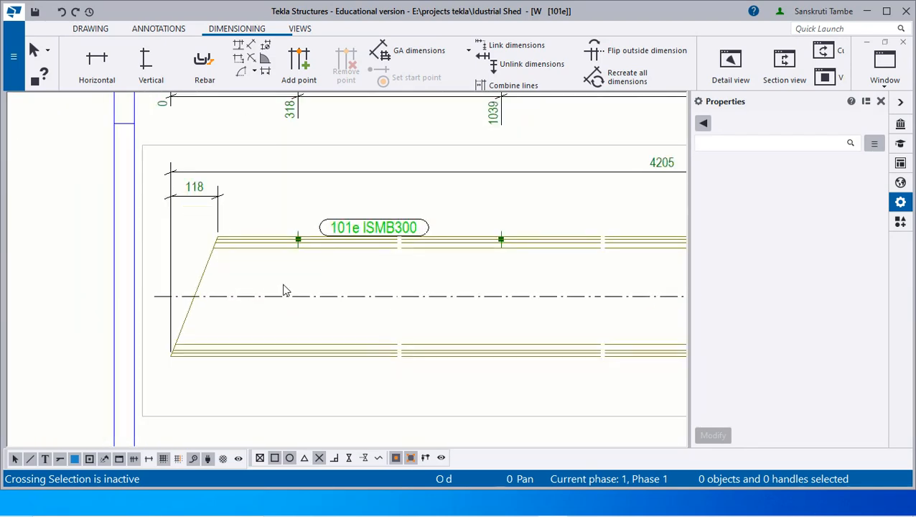
pyautogui.scroll(-4, 306, 228)
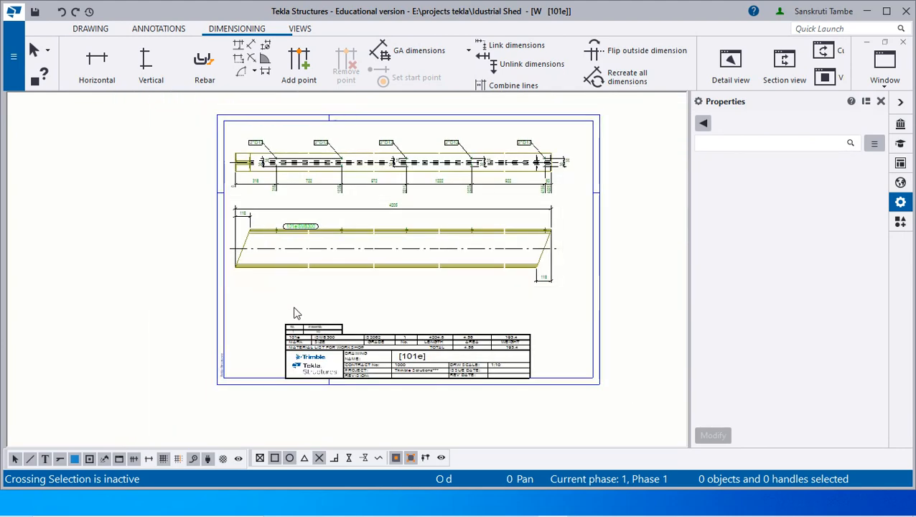
pyautogui.scroll(4, 297, 313)
pyautogui.scroll(-2, 339, 300)
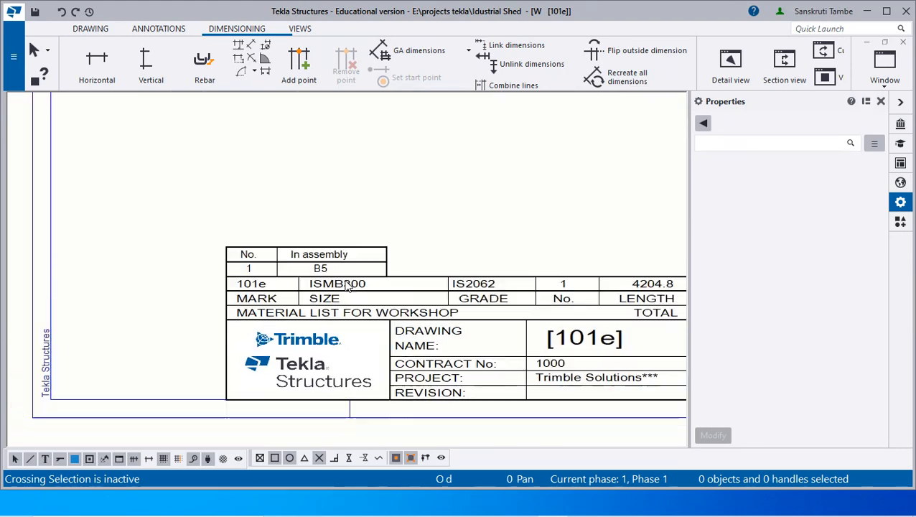
pyautogui.scroll(1, 499, 290)
pyautogui.scroll(-4, 486, 291)
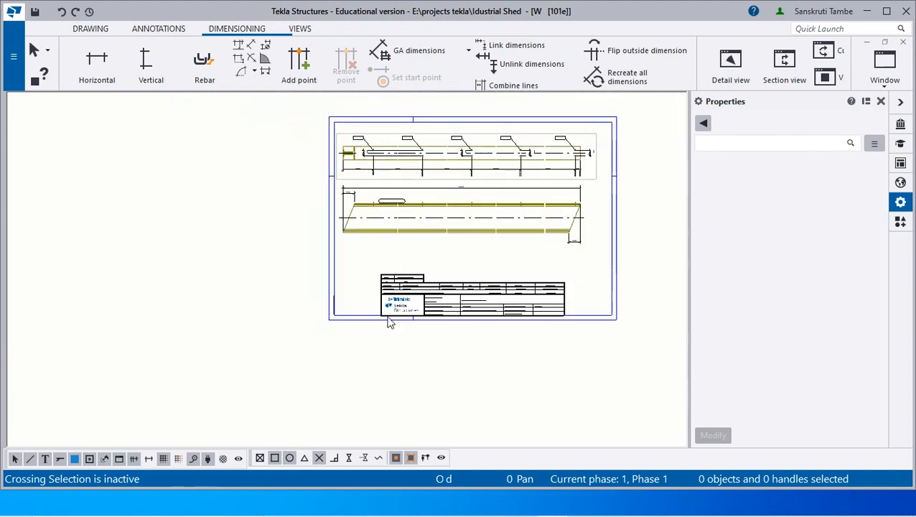
pyautogui.scroll(3, 483, 147)
pyautogui.scroll(2, 464, 165)
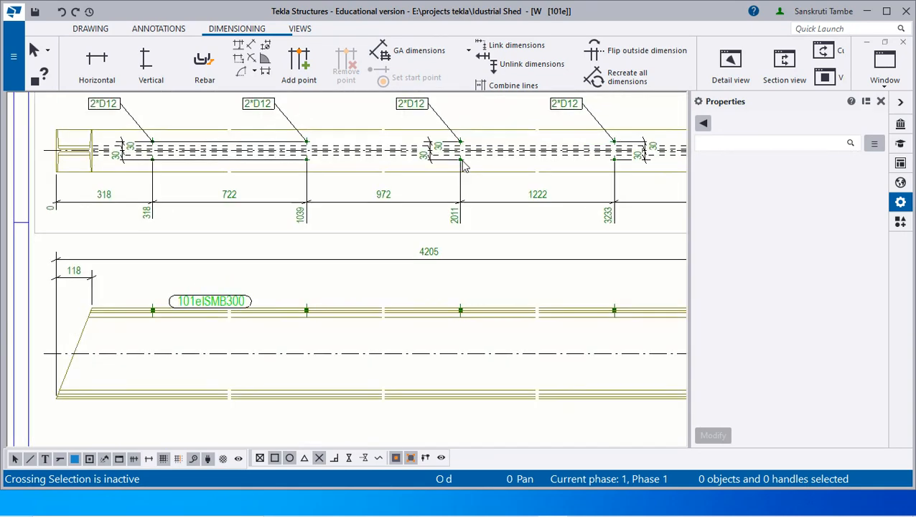
pyautogui.scroll(-3, 464, 165)
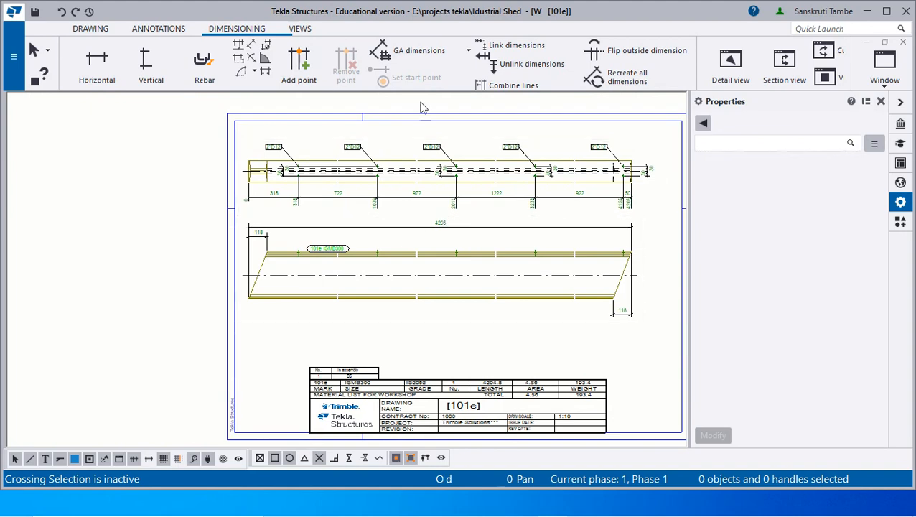
pyautogui.scroll(-2, 318, 146)
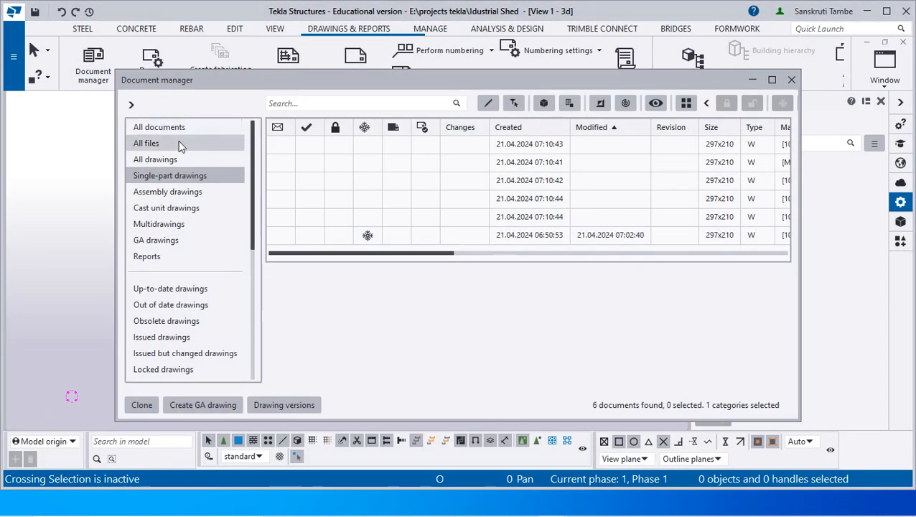
# List the assembly drawings, open the [B.10] beam assembly drawing and close the document manager
pyautogui.click(181, 193)
pyautogui.click(522, 147)
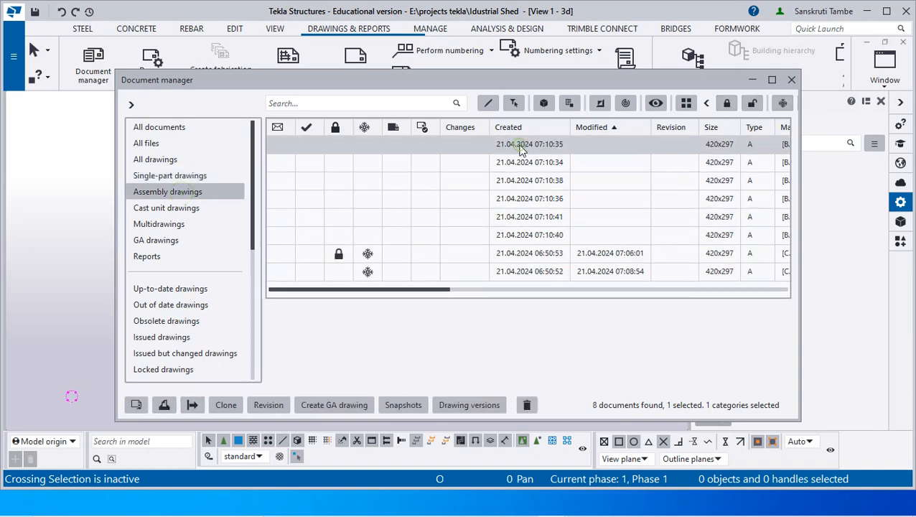
pyautogui.click(784, 103)
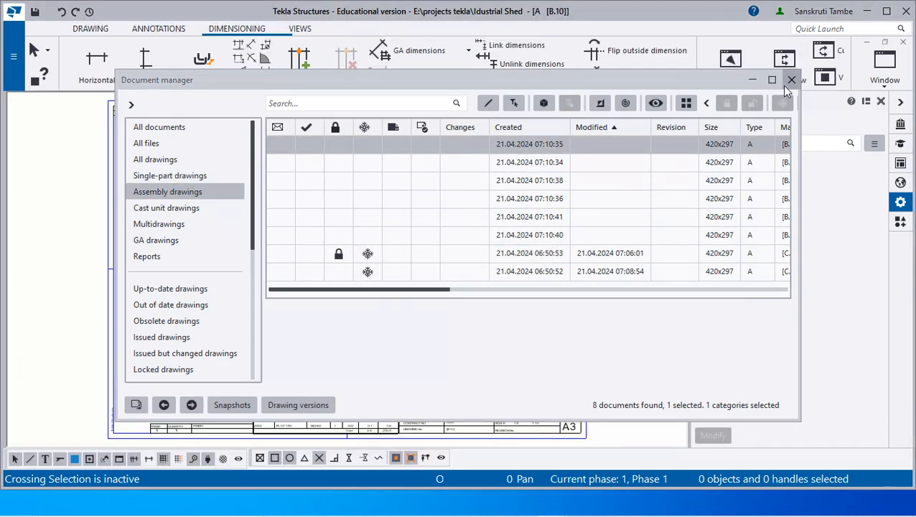
# Examine the [B.10] beam assembly drawing's section views, end plate bolt spacings, overall lengths and sloped end dimensions
pyautogui.click(786, 85)
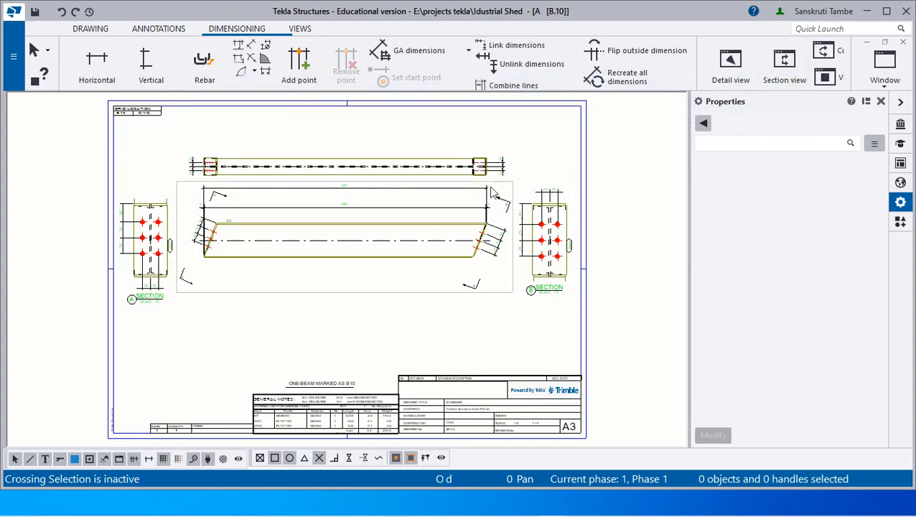
pyautogui.scroll(-1, 538, 200)
pyautogui.scroll(1, 216, 248)
pyautogui.scroll(3, 255, 240)
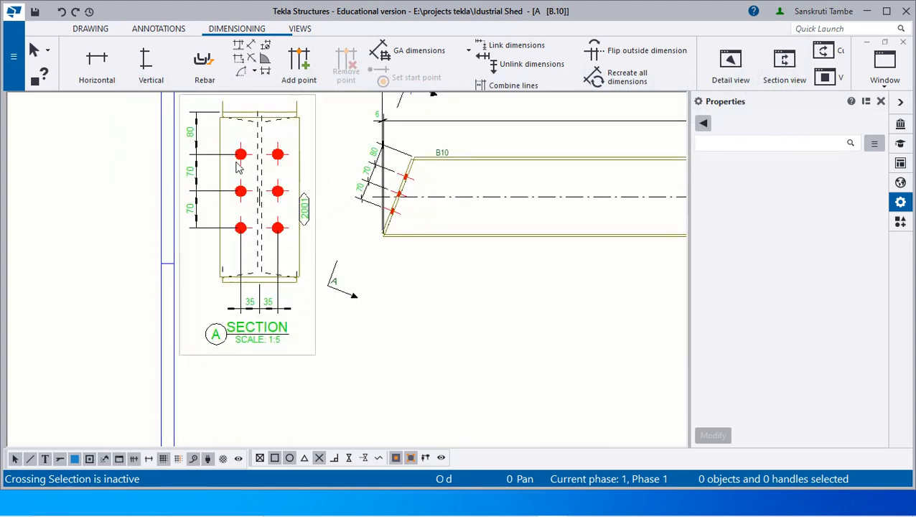
pyautogui.scroll(-3, 258, 260)
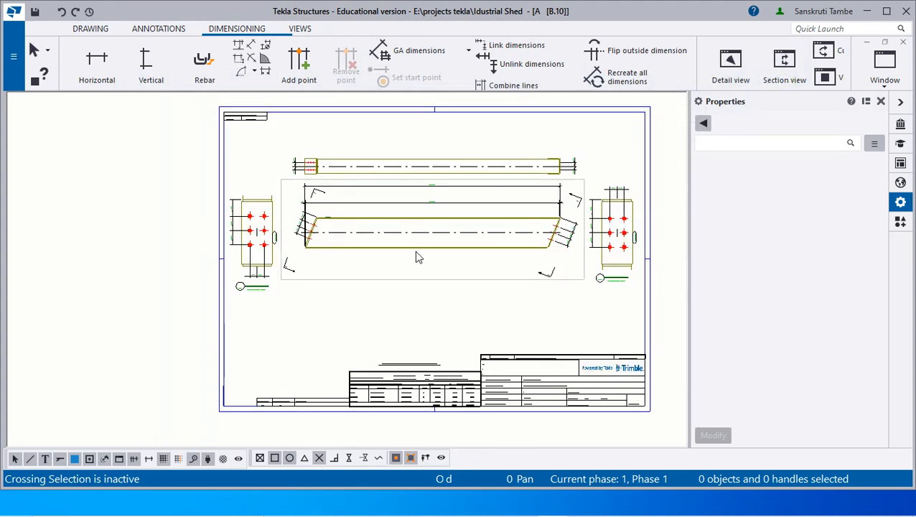
pyautogui.scroll(6, 308, 165)
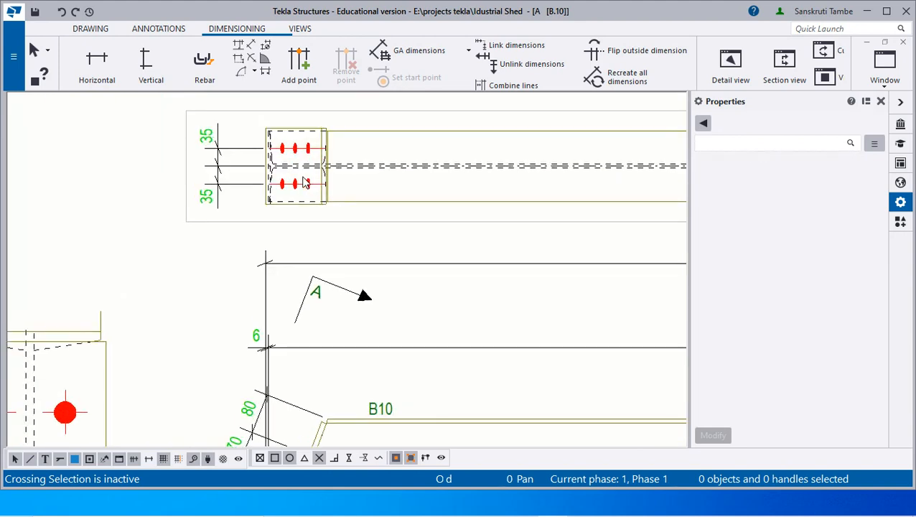
pyautogui.scroll(-6, 251, 172)
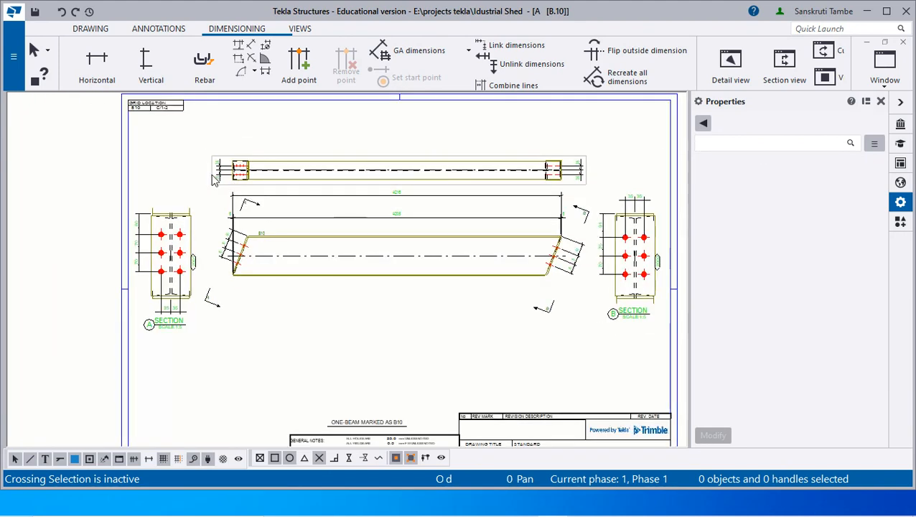
pyautogui.scroll(4, 593, 171)
pyautogui.scroll(-5, 497, 205)
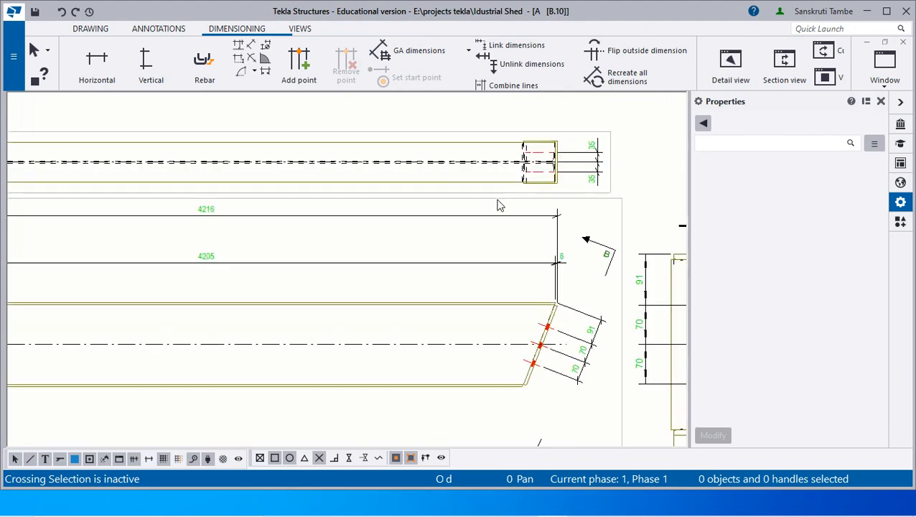
pyautogui.scroll(4, 574, 359)
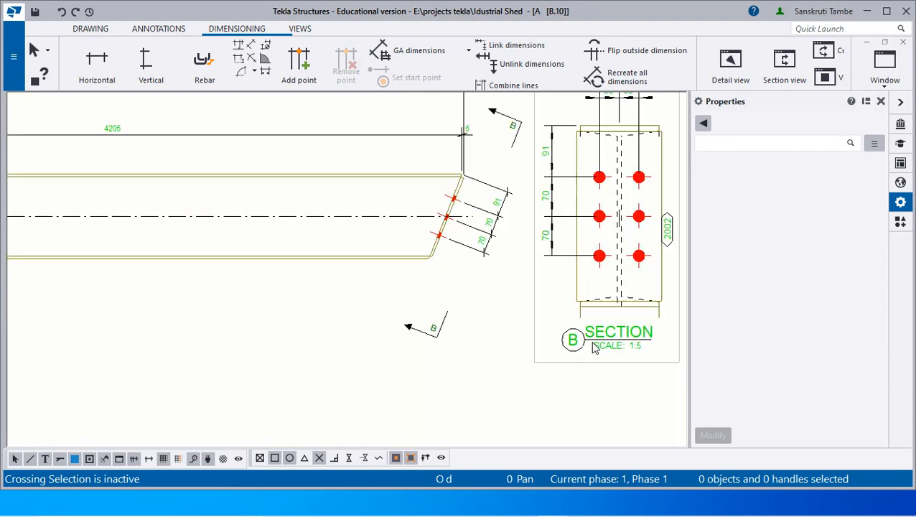
pyautogui.scroll(-5, 595, 348)
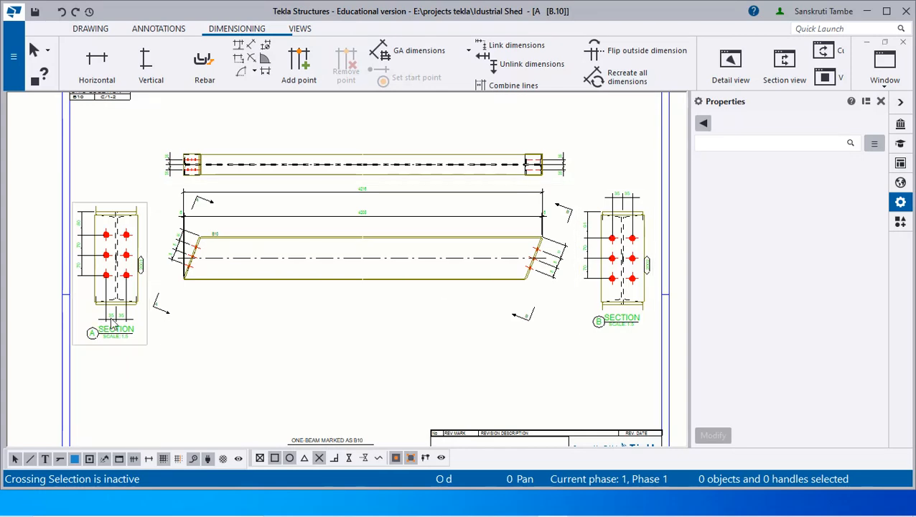
pyautogui.scroll(5, 216, 237)
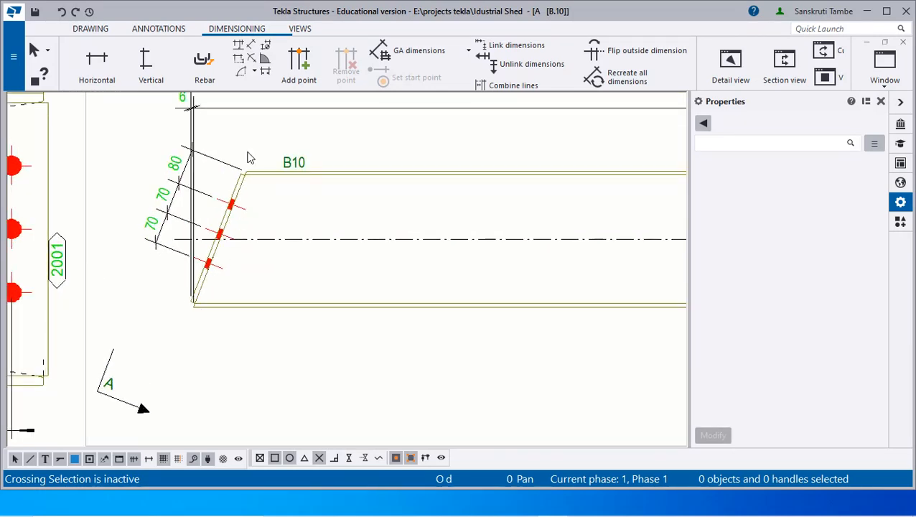
pyautogui.scroll(-5, 250, 158)
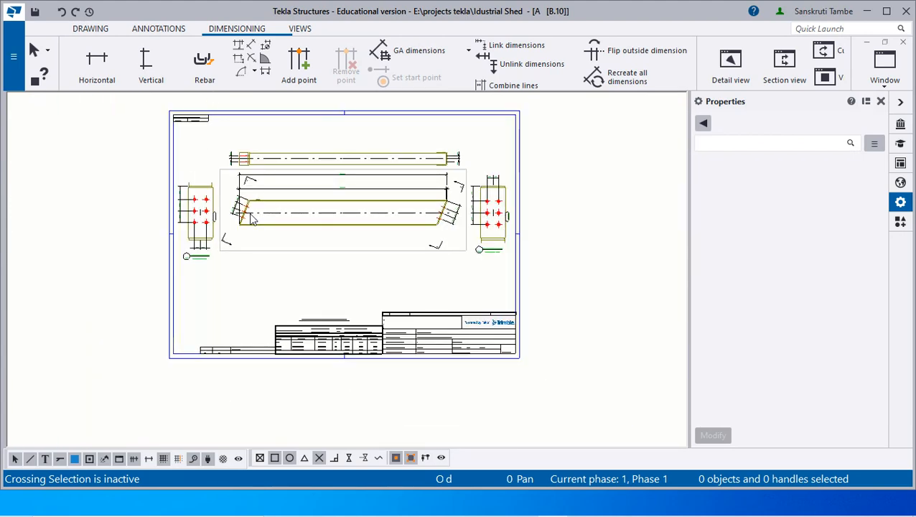
# Check the [B.10] drawing's grid location table, general notes and material list against the plate marks in the views
pyautogui.scroll(6, 224, 144)
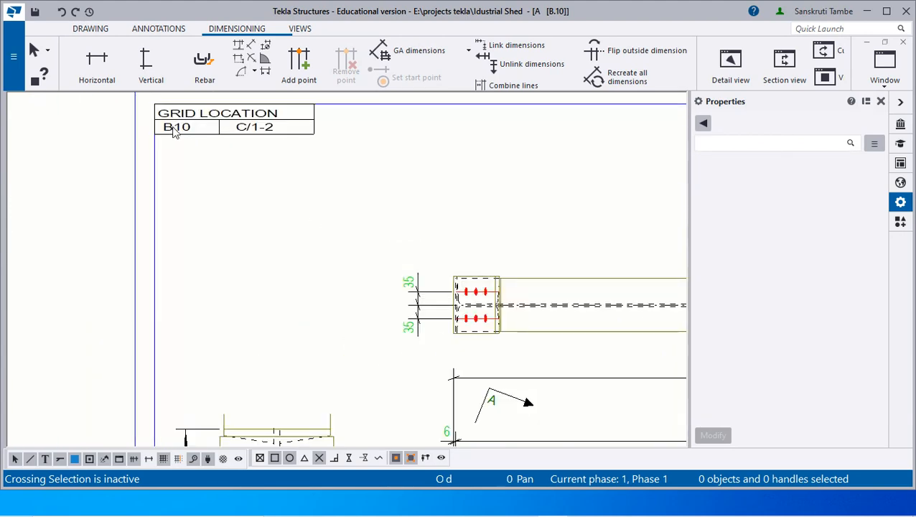
pyautogui.scroll(-8, 224, 144)
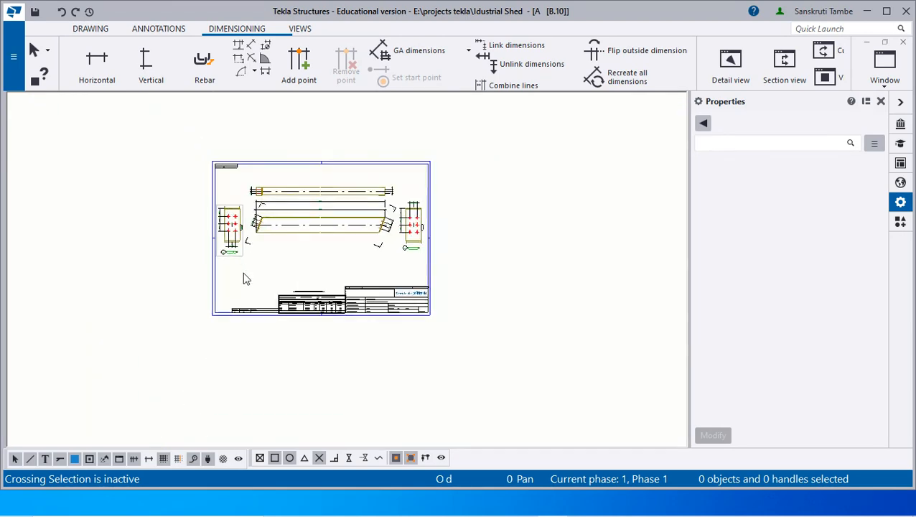
pyautogui.scroll(2, 243, 272)
pyautogui.scroll(4, 258, 277)
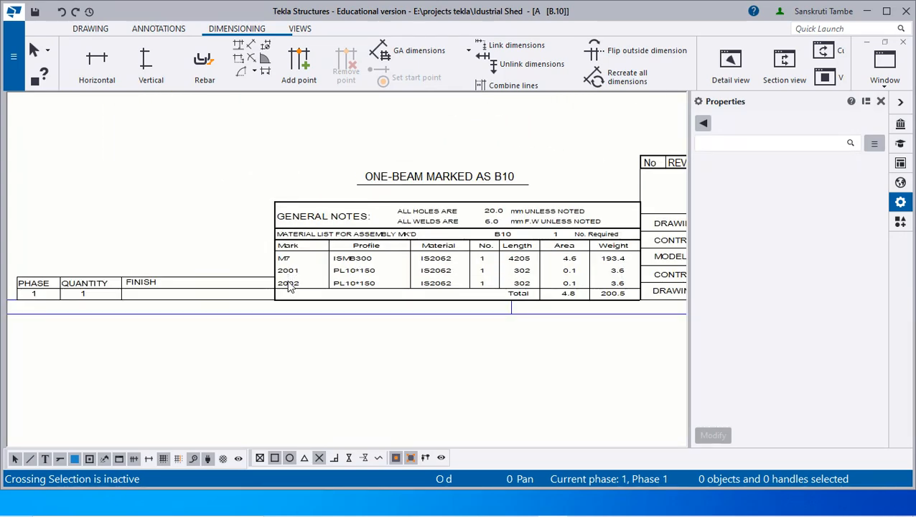
pyautogui.scroll(-5, 283, 316)
pyautogui.scroll(5, 282, 184)
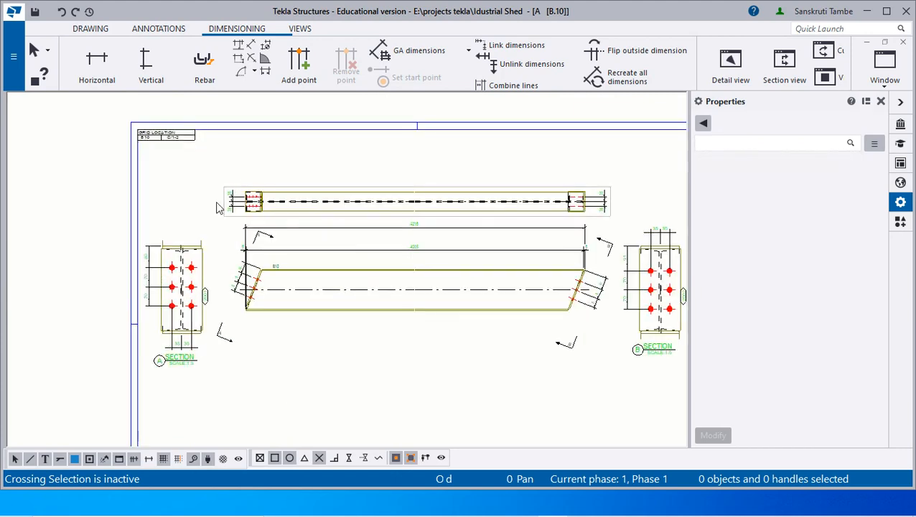
pyautogui.scroll(4, 224, 208)
pyautogui.scroll(-2, 227, 207)
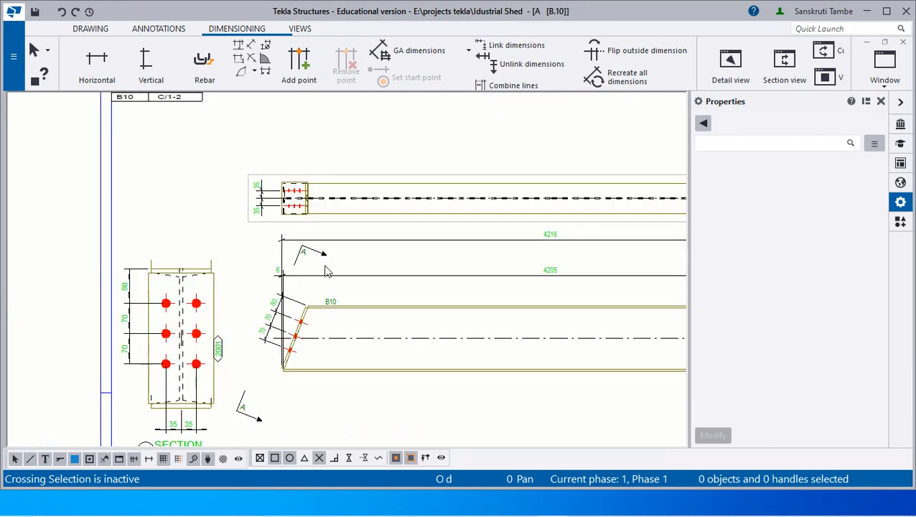
pyautogui.scroll(-3, 180, 219)
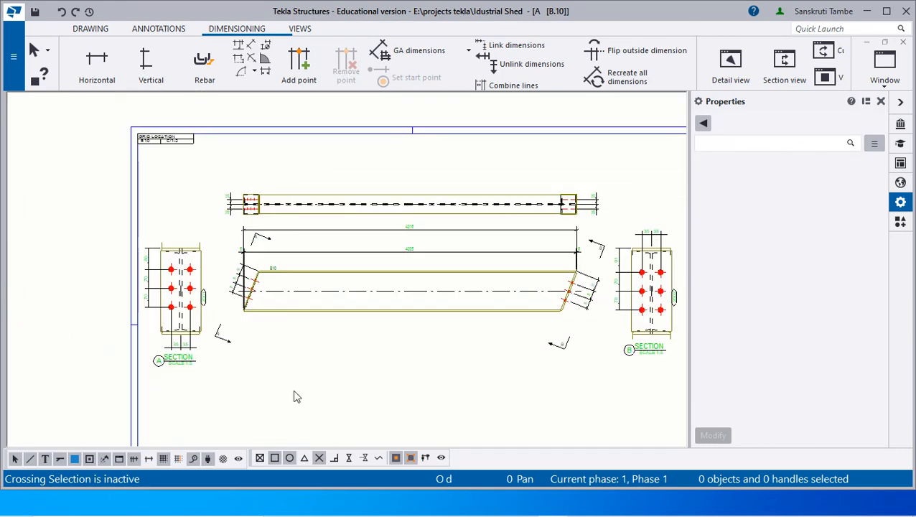
# Move both ends of the section A mark closer to the sloped beam end in the [B.10] front view
pyautogui.scroll(3, 215, 352)
pyautogui.click(223, 313)
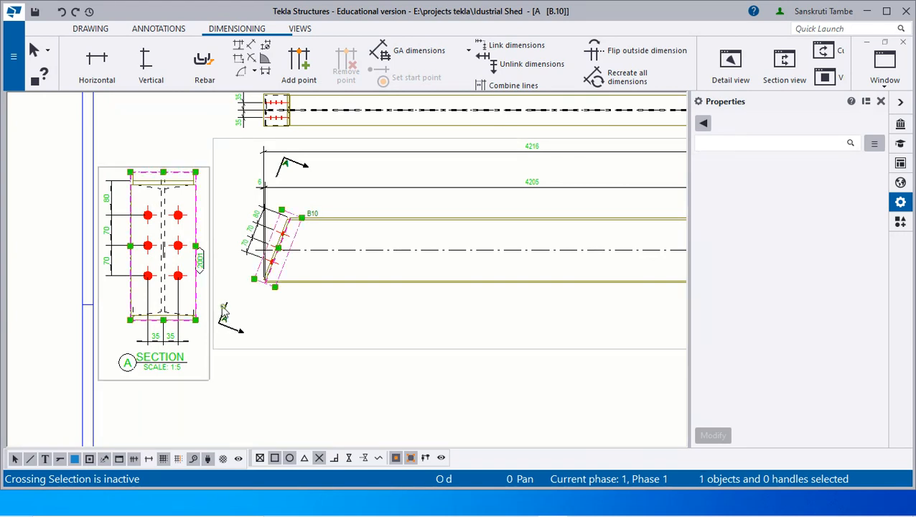
pyautogui.moveTo(222, 327); pyautogui.dragTo(234, 300)
pyautogui.moveTo(285, 158); pyautogui.dragTo(278, 173)
pyautogui.scroll(-3, 237, 245)
pyautogui.scroll(-3, 190, 279)
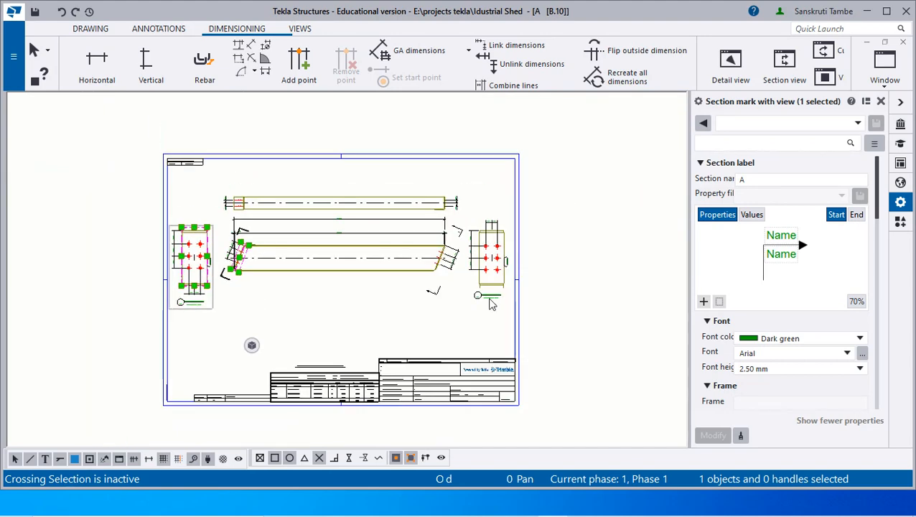
# Move both ends of the section B mark closer to the opposite sloped beam end, and save and close the drawing
pyautogui.scroll(5, 464, 294)
pyautogui.click(415, 293)
pyautogui.moveTo(416, 296); pyautogui.dragTo(417, 271)
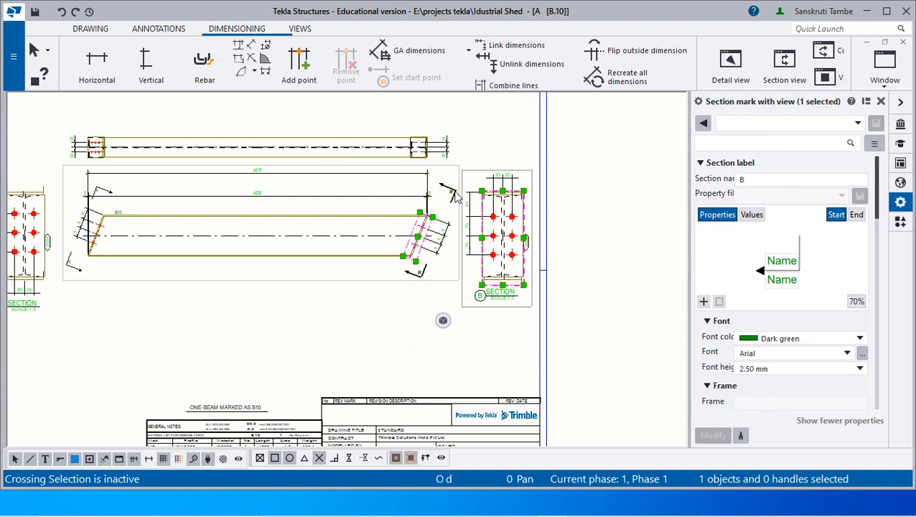
pyautogui.moveTo(452, 194); pyautogui.dragTo(446, 206)
pyautogui.click(409, 339)
pyautogui.scroll(-3, 326, 341)
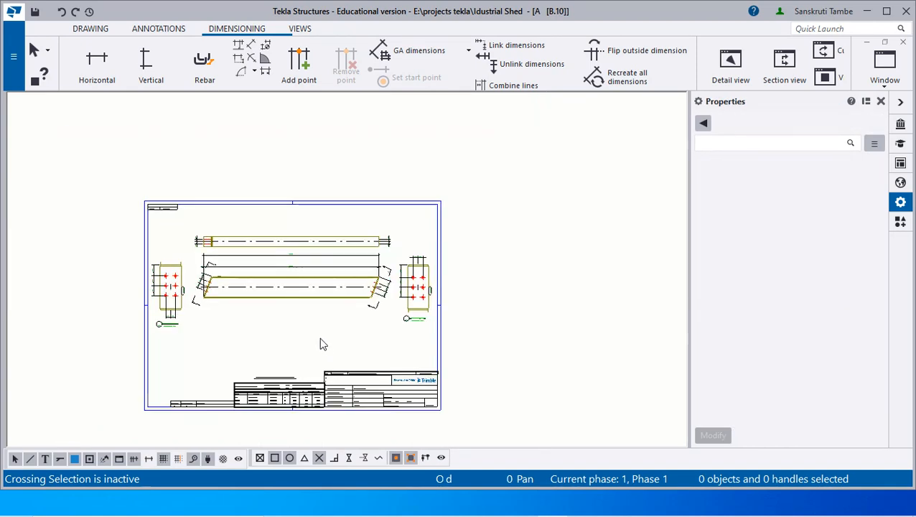
pyautogui.click(35, 11)
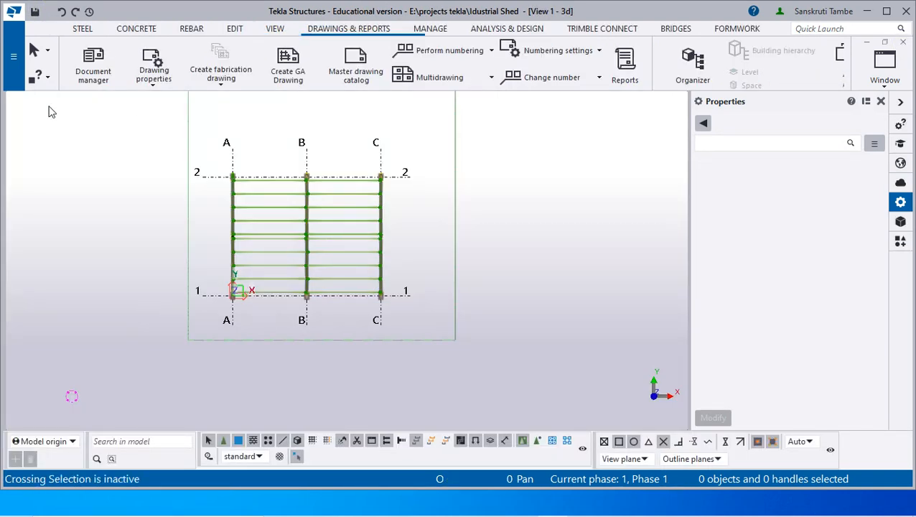
# Review the single-part and assembly drawing lists in the document manager and close it
pyautogui.click(84, 83)
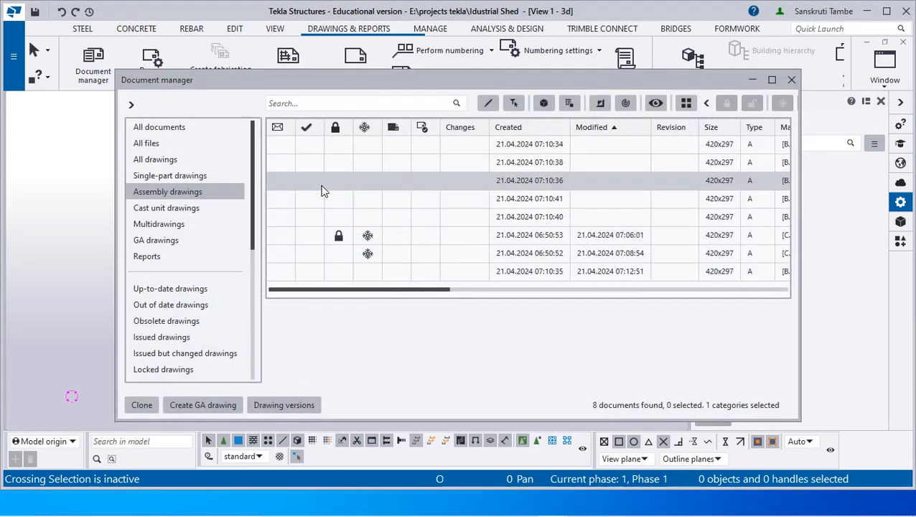
pyautogui.click(200, 178)
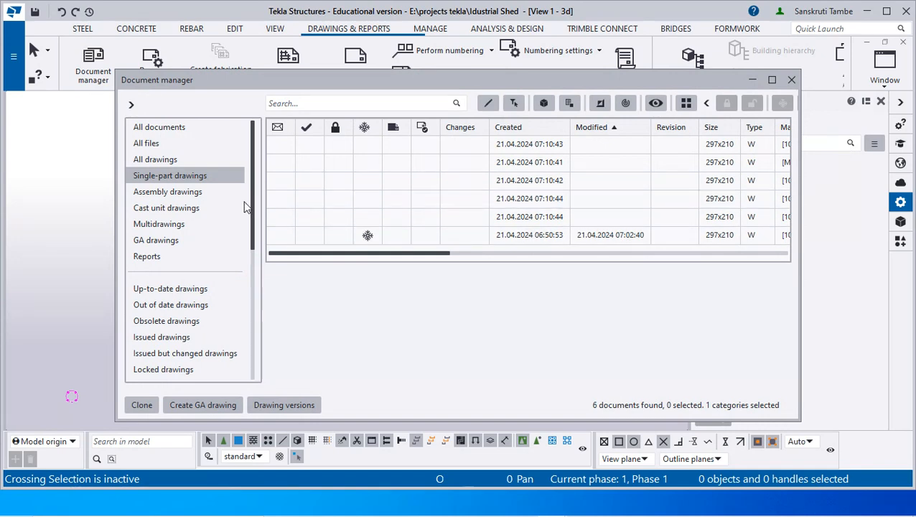
pyautogui.click(214, 194)
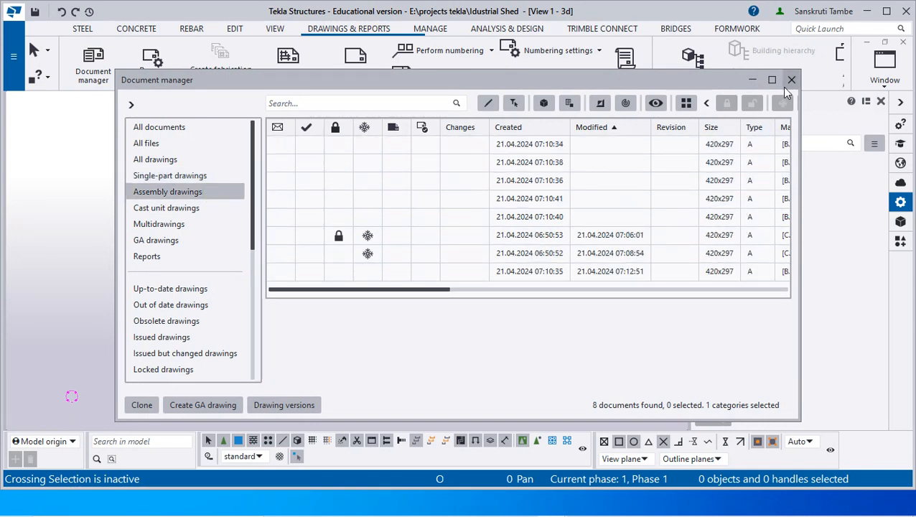
pyautogui.click(791, 81)
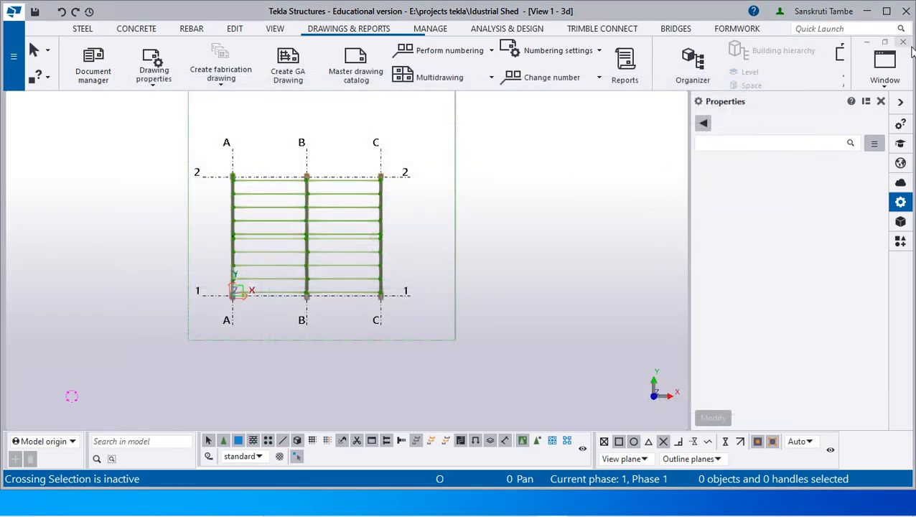
# Close the current model view and reopen the named 3d view
pyautogui.click(903, 43)
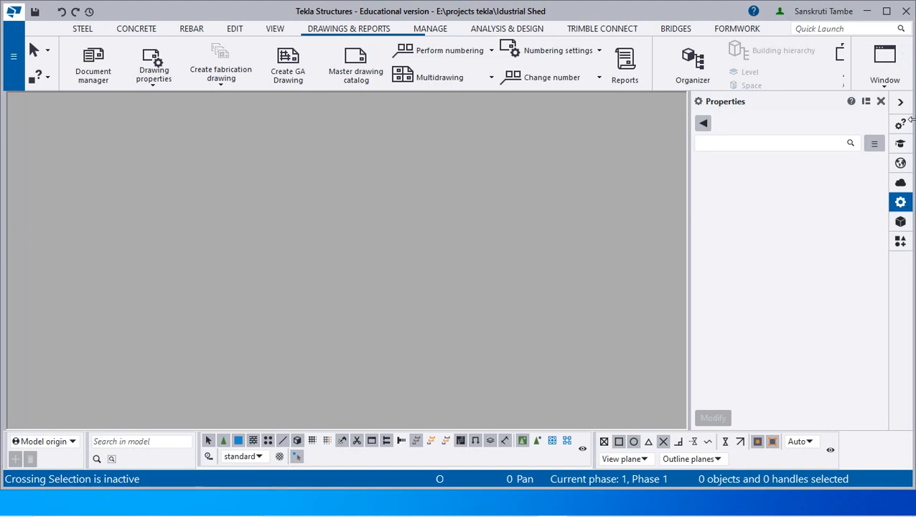
pyautogui.click(888, 81)
pyautogui.click(831, 156)
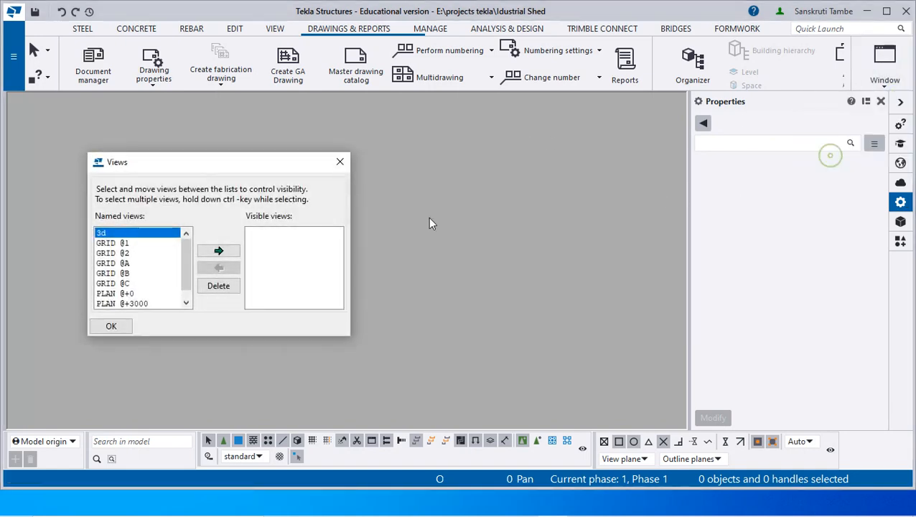
pyautogui.click(210, 253)
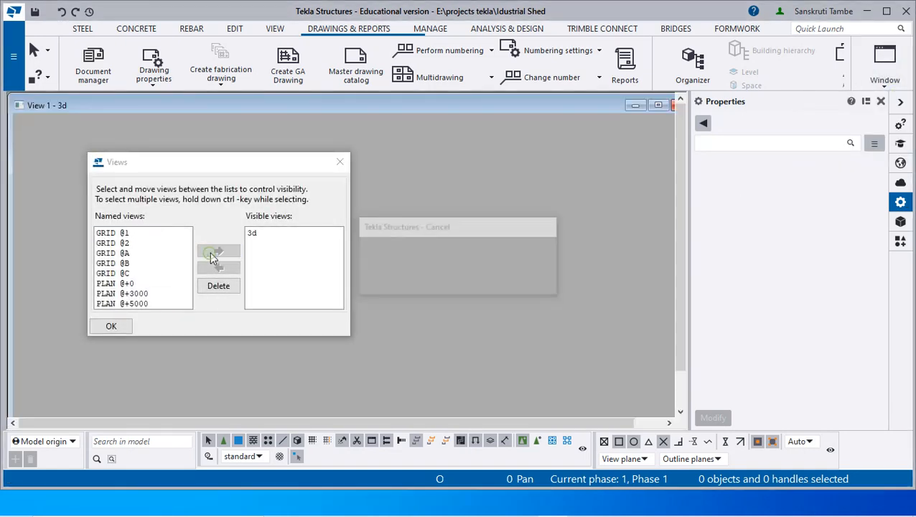
pyautogui.click(339, 161)
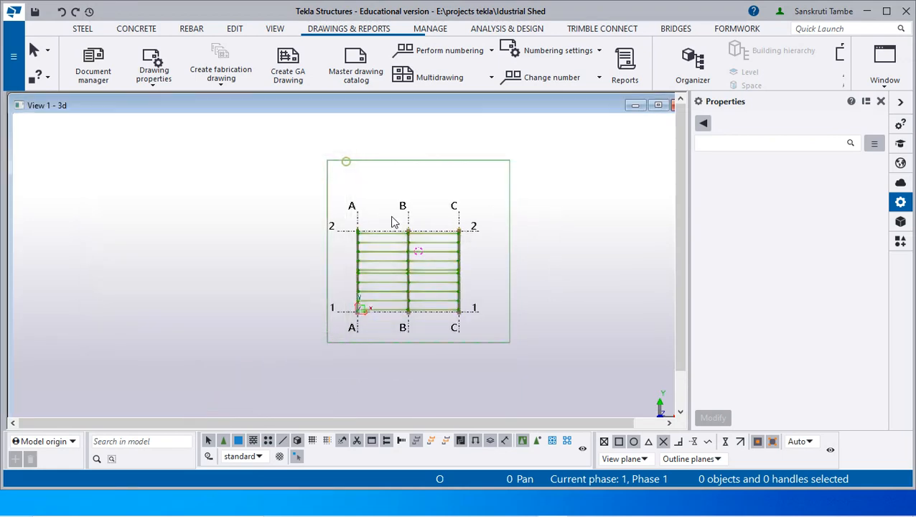
# Create fabrication drawings with the applied settings for all 20 ISJC125 beams between grids A and C
pyautogui.scroll(5, 427, 295)
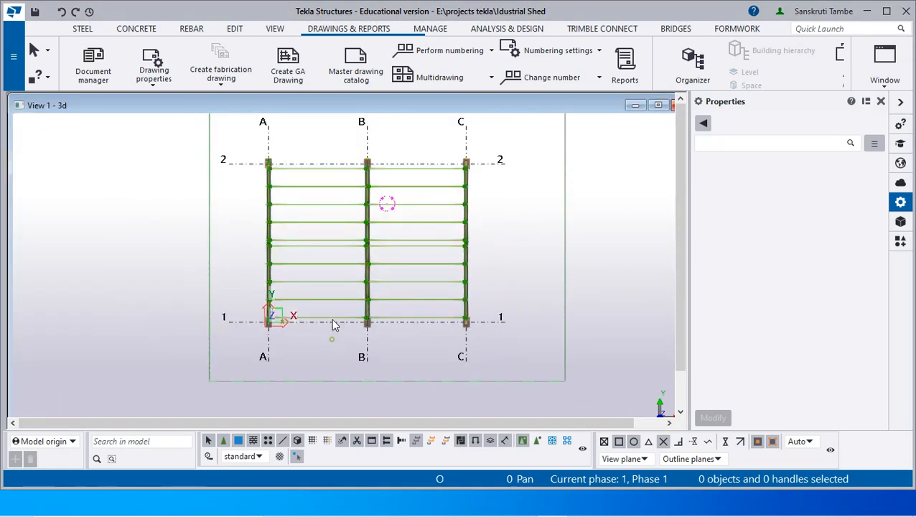
pyautogui.moveTo(331, 338); pyautogui.dragTo(318, 157)
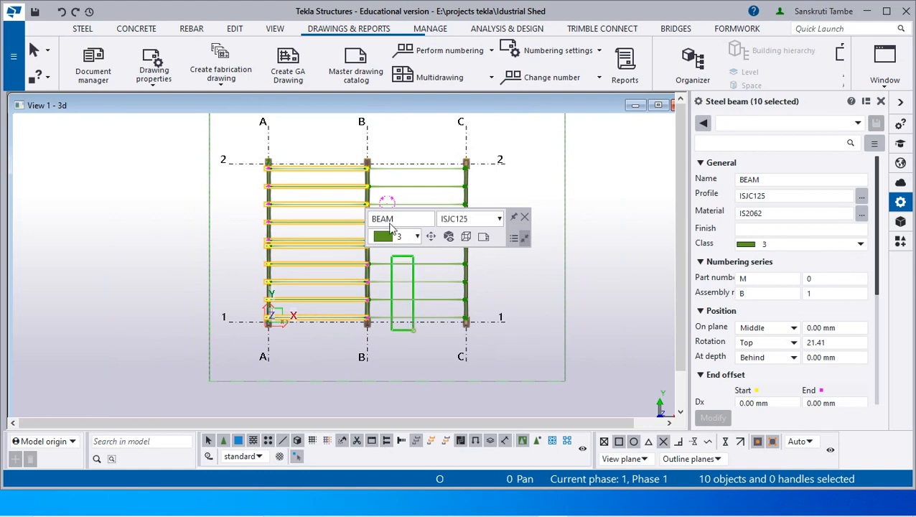
pyautogui.keyDown('shift'); pyautogui.moveTo(392, 228); pyautogui.dragTo(394, 158); pyautogui.keyUp('shift')
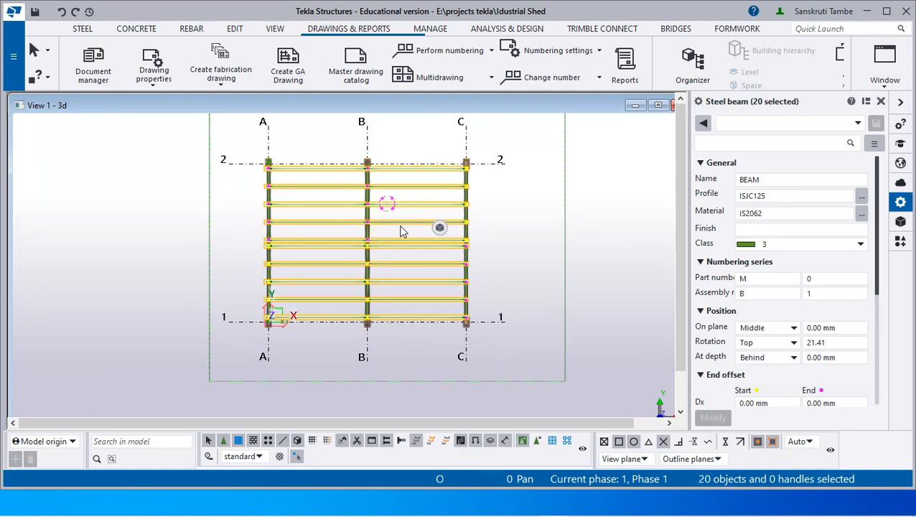
pyautogui.rightClick(402, 231)
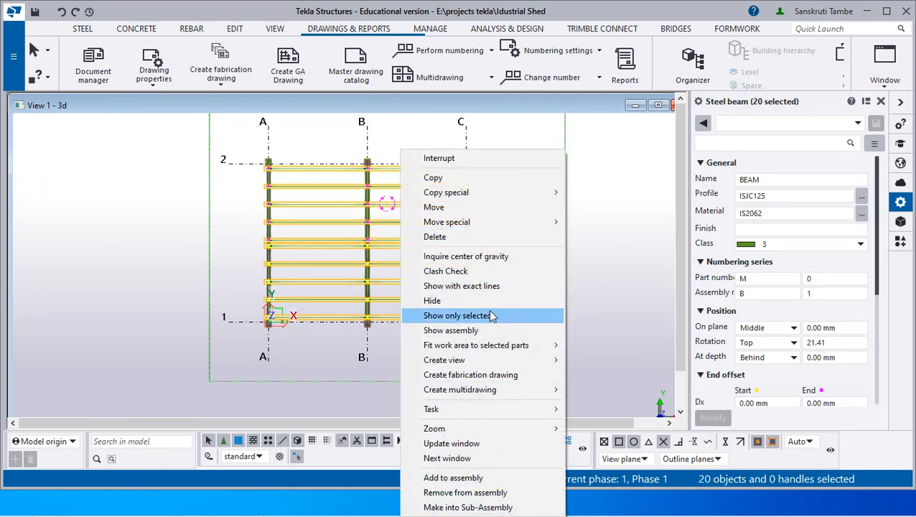
pyautogui.click(508, 379)
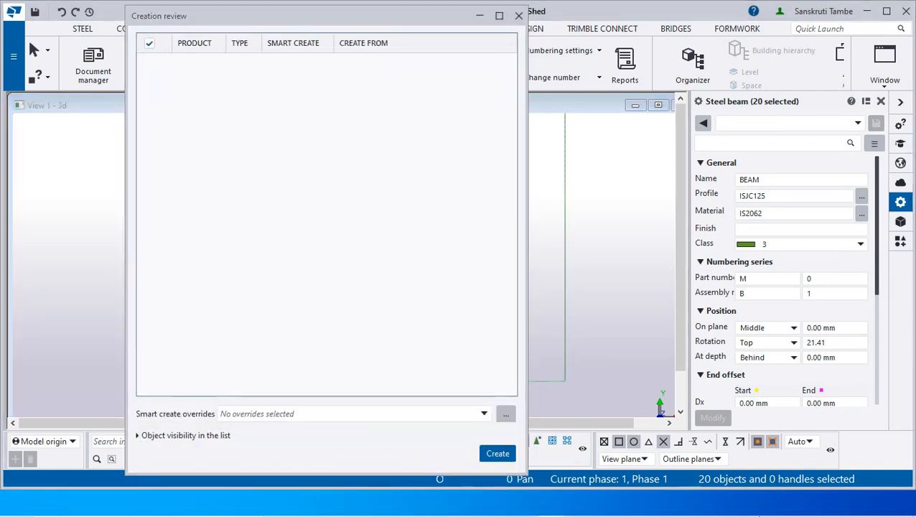
pyautogui.click(280, 161)
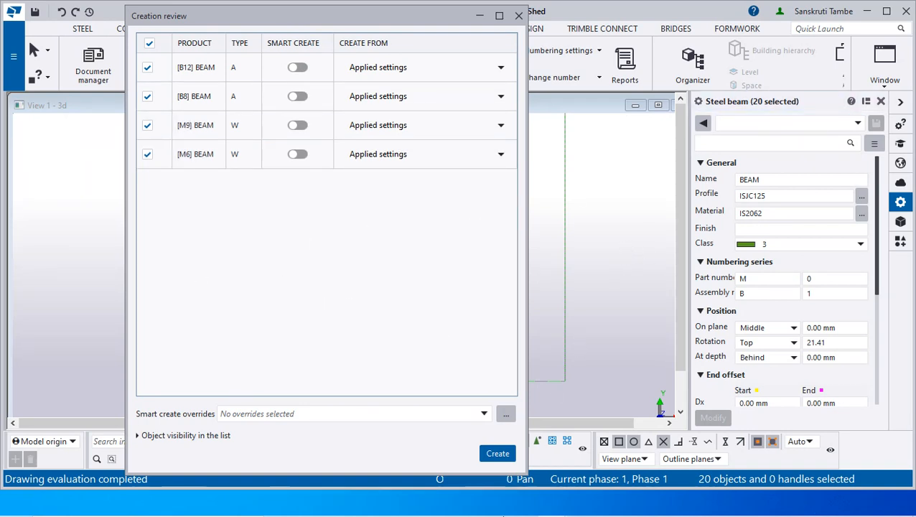
pyautogui.click(498, 453)
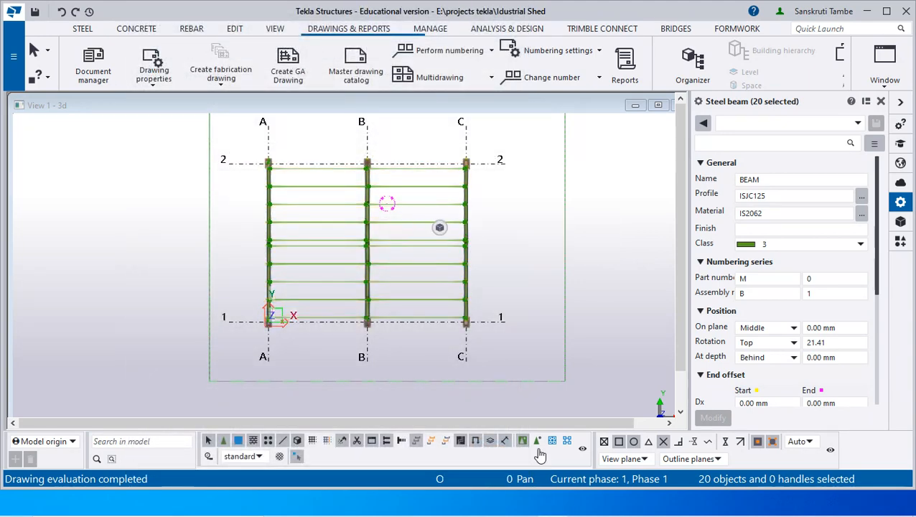
# Browse the assembly drawing list and the single-part drawing list in the document manager
pyautogui.scroll(-3, 508, 298)
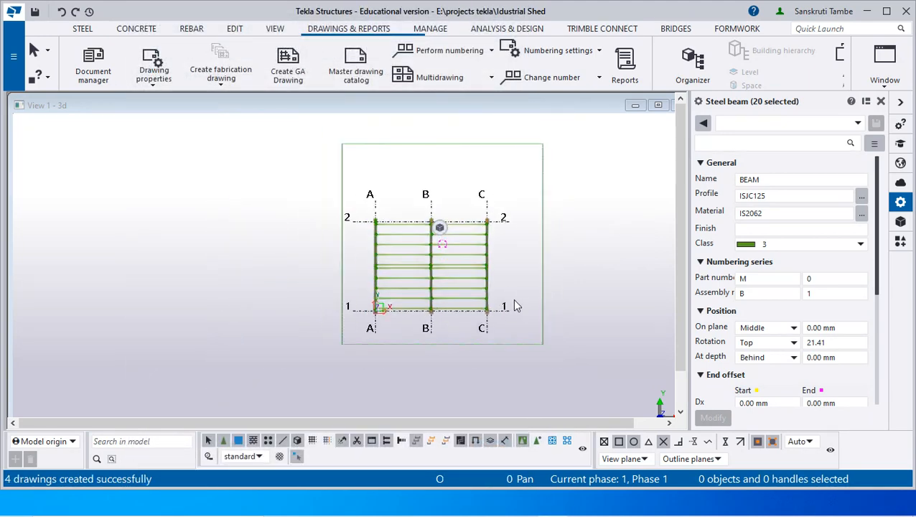
pyautogui.keyDown('ctrl'); pyautogui.moveTo(493, 284); pyautogui.dragTo(566, 224, button='middle'); pyautogui.keyUp('ctrl')
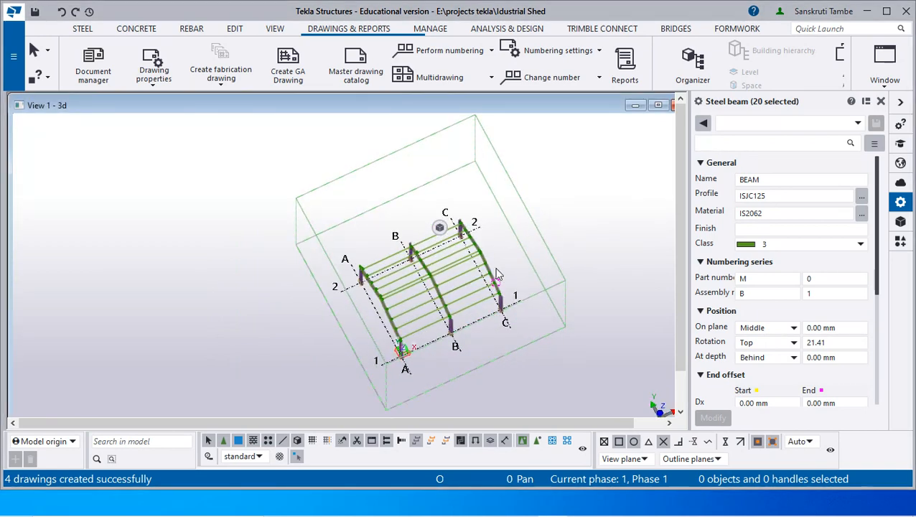
pyautogui.keyDown('ctrl'); pyautogui.moveTo(496, 268); pyautogui.dragTo(515, 236, button='middle'); pyautogui.keyUp('ctrl')
pyautogui.click(87, 61)
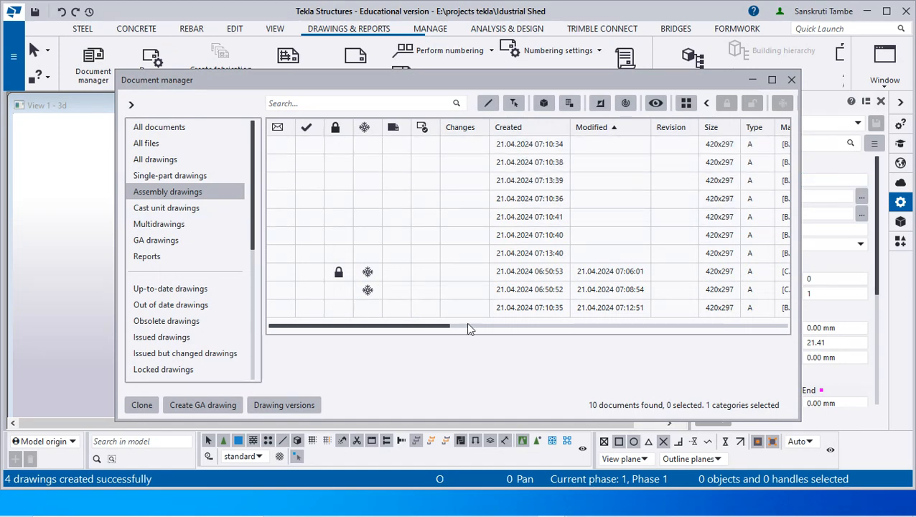
pyautogui.moveTo(443, 330)
pyautogui.mouseDown()
pyautogui.moveTo(543, 328)
pyautogui.moveTo(438, 330)
pyautogui.mouseUp()
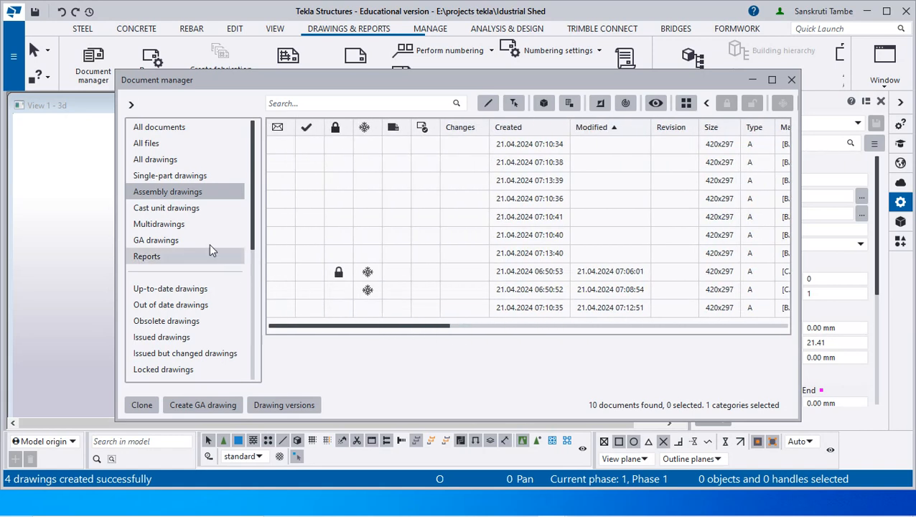
pyautogui.click(184, 176)
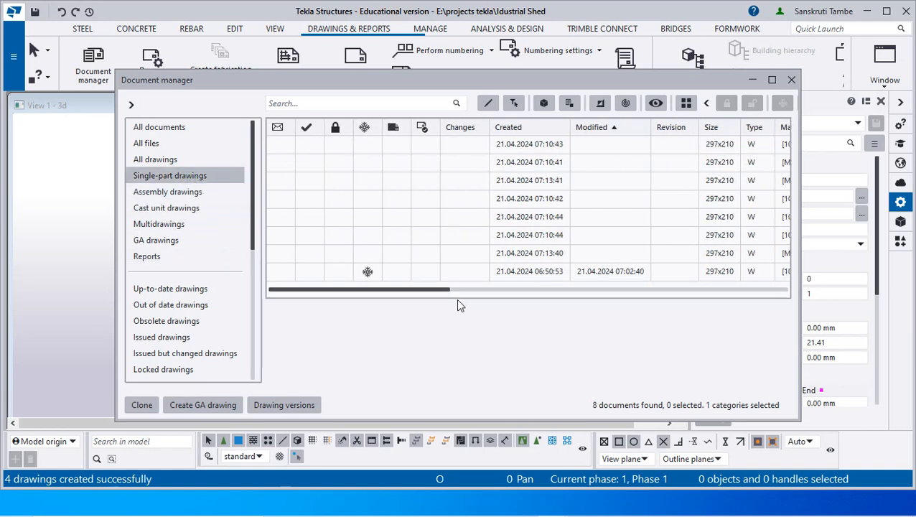
pyautogui.moveTo(434, 290)
pyautogui.mouseDown()
pyautogui.moveTo(463, 291)
pyautogui.moveTo(436, 290)
pyautogui.mouseUp()
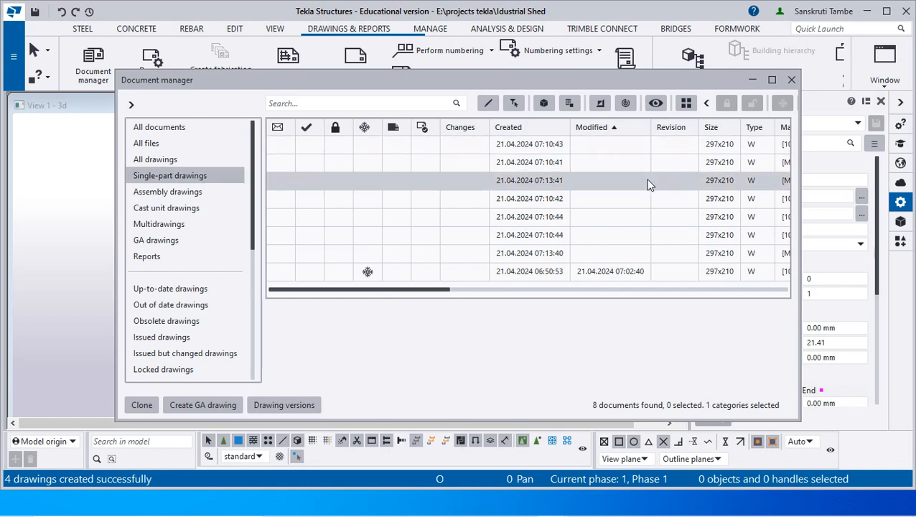
# Open the single-part drawing [101e], check its beam views, and close the drawing
pyautogui.doubleClick(562, 146)
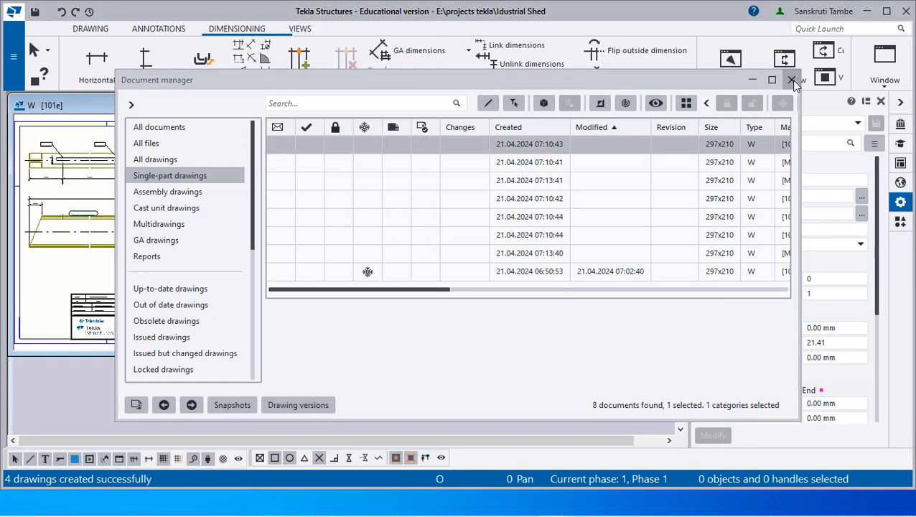
pyautogui.click(792, 79)
pyautogui.click(294, 105)
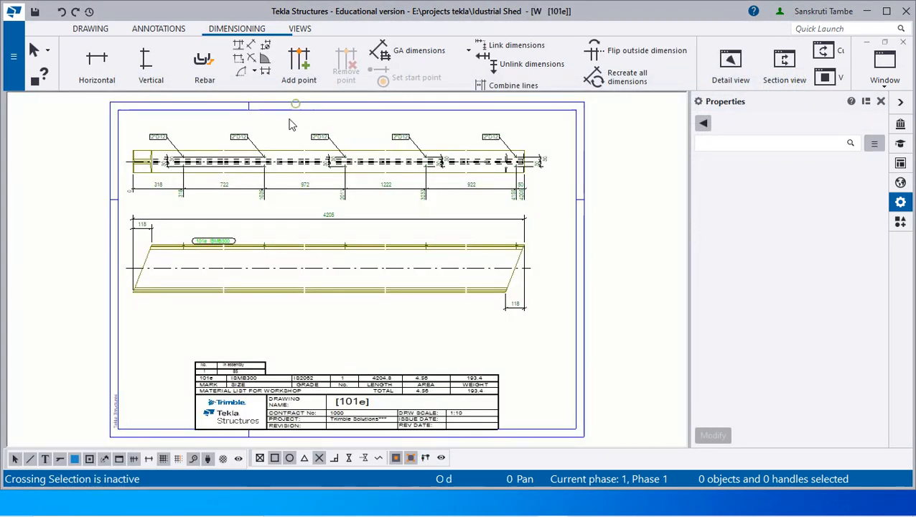
pyautogui.scroll(2, 213, 228)
pyautogui.scroll(-4, 213, 228)
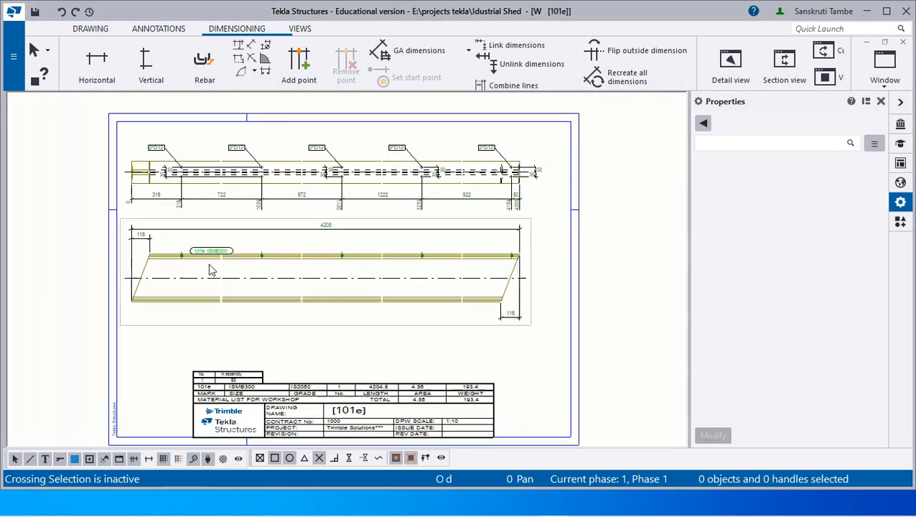
pyautogui.scroll(1, 280, 285)
pyautogui.scroll(1, 280, 286)
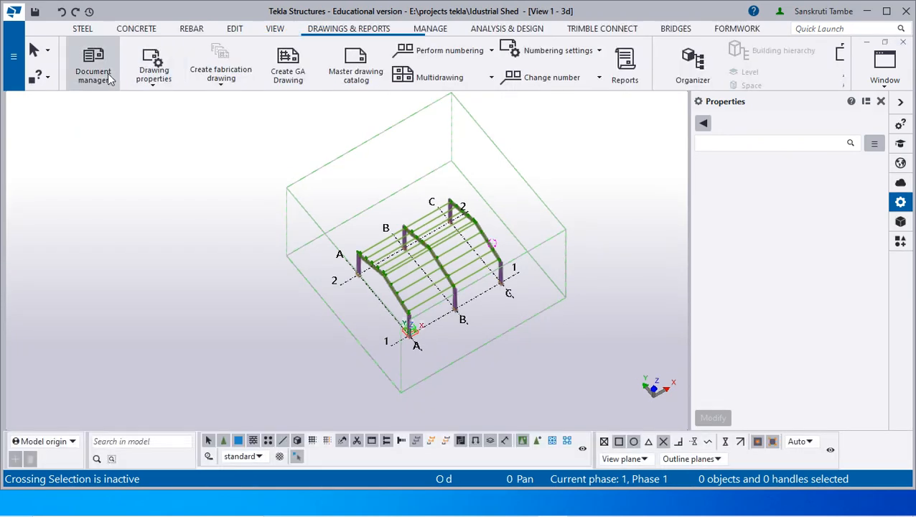
# Show the marks in the single-part drawing list, open drawing [M.9], and close the document manager
pyautogui.click(93, 69)
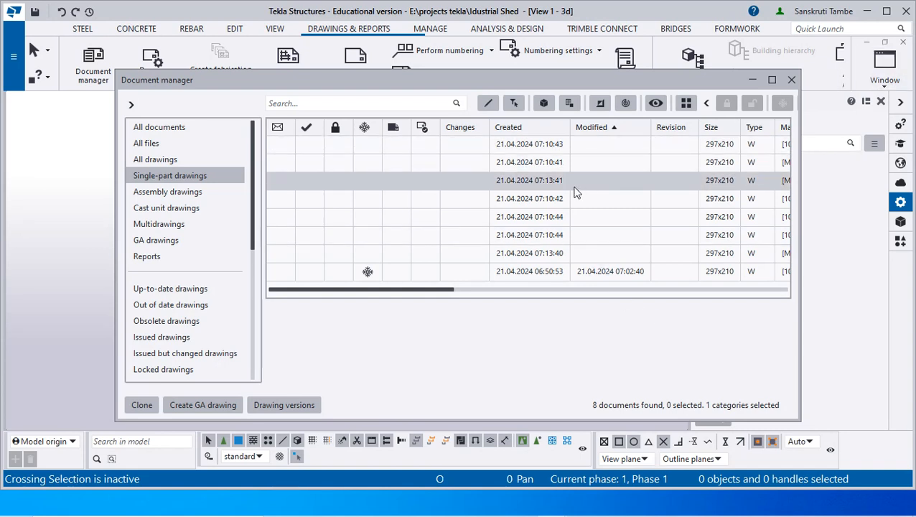
pyautogui.moveTo(436, 290); pyautogui.dragTo(467, 296)
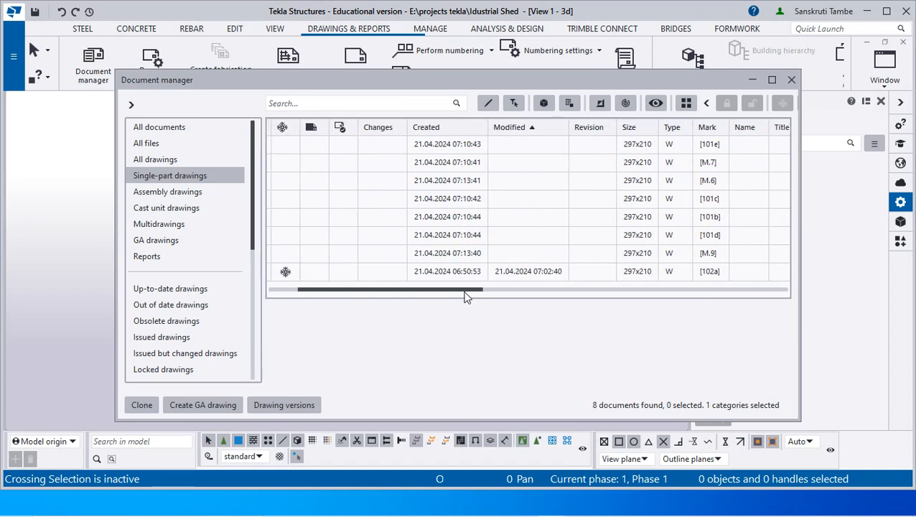
pyautogui.click(460, 255)
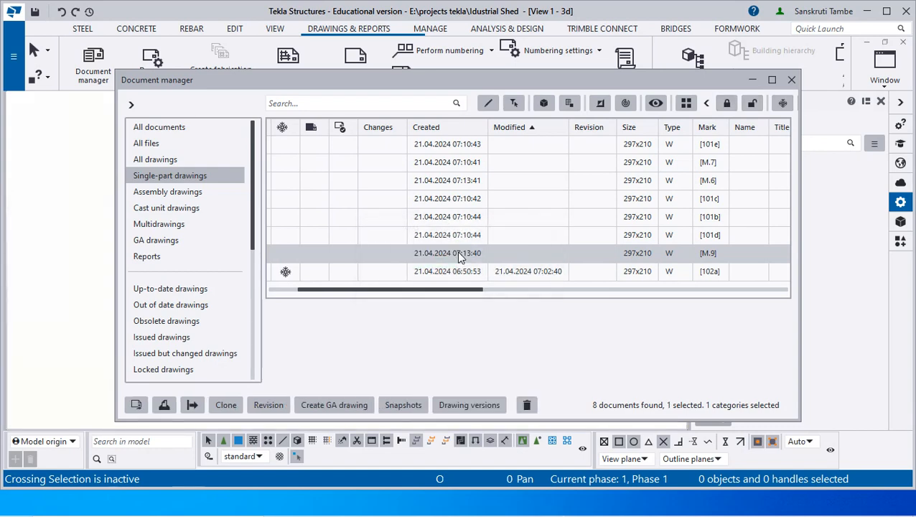
pyautogui.doubleClick(464, 254)
pyautogui.click(792, 81)
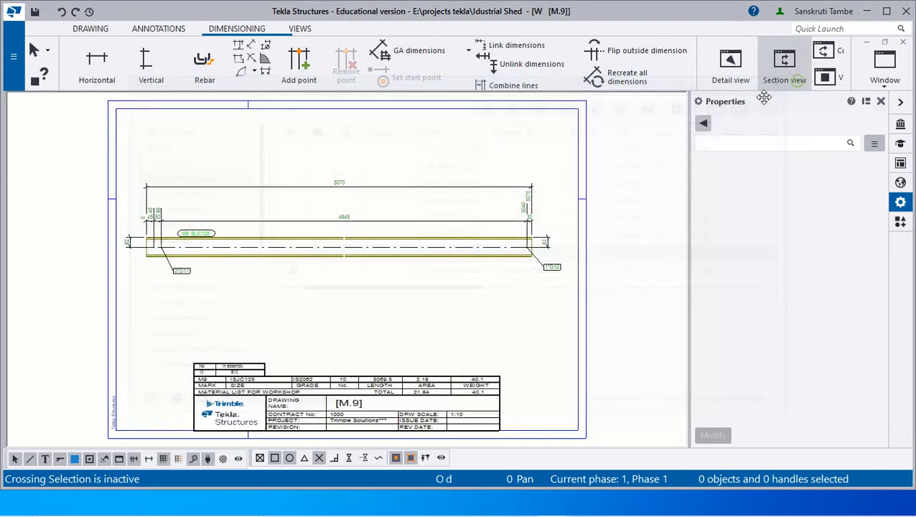
# Examine the hole dimensions and hole marks at both beam ends and the material list in [M.9], and close the drawing
pyautogui.scroll(5, 233, 207)
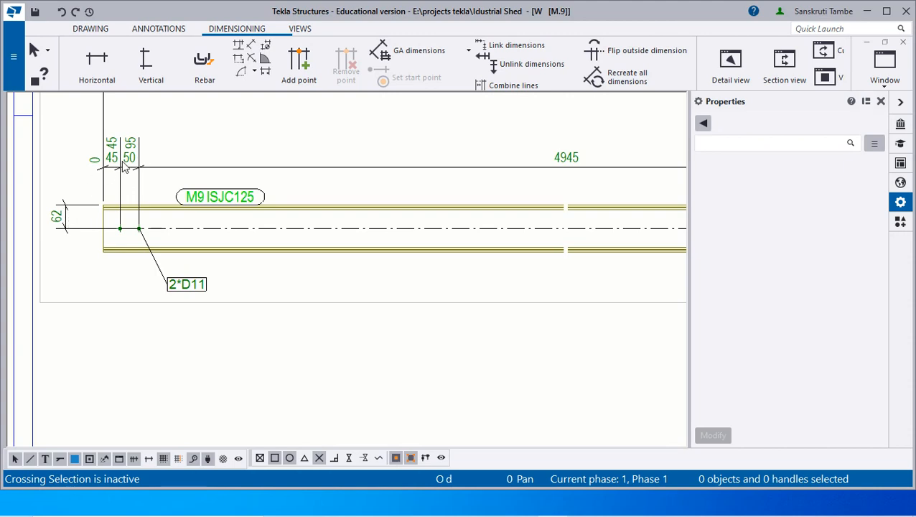
pyautogui.scroll(-2, 126, 171)
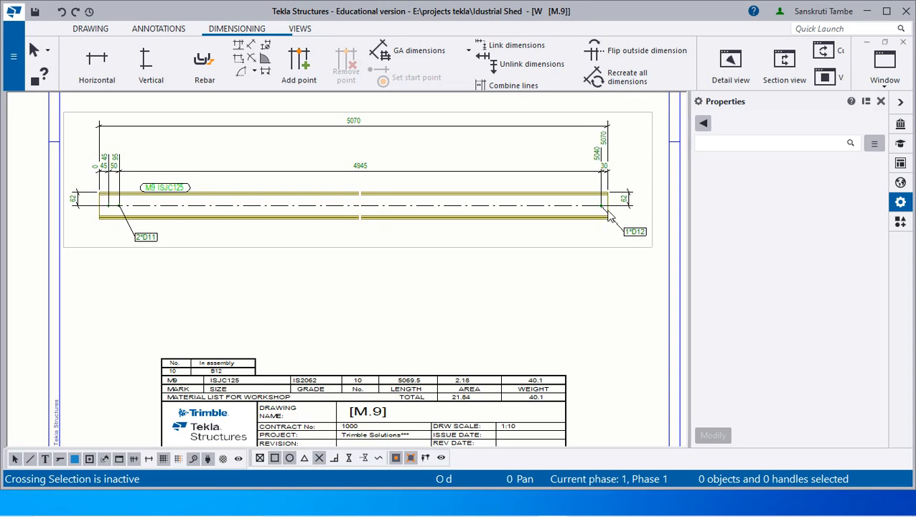
pyautogui.scroll(4, 609, 217)
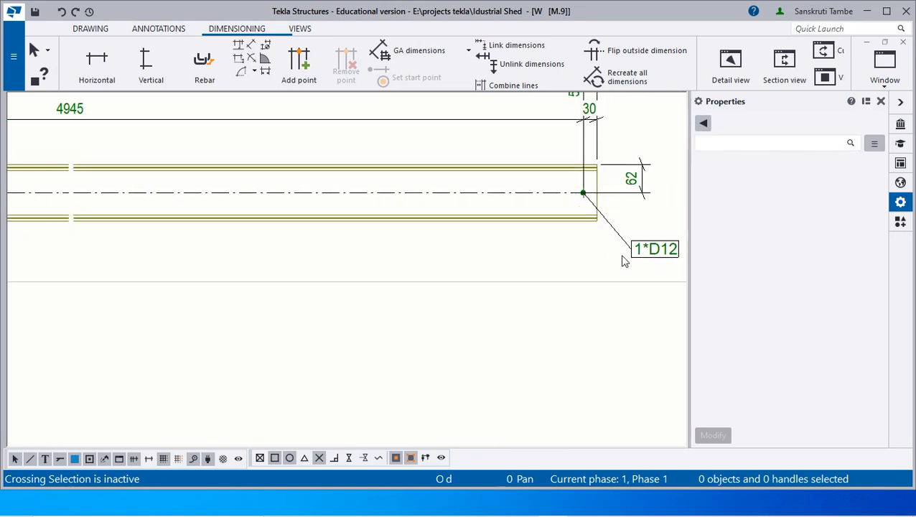
pyautogui.scroll(-4, 628, 185)
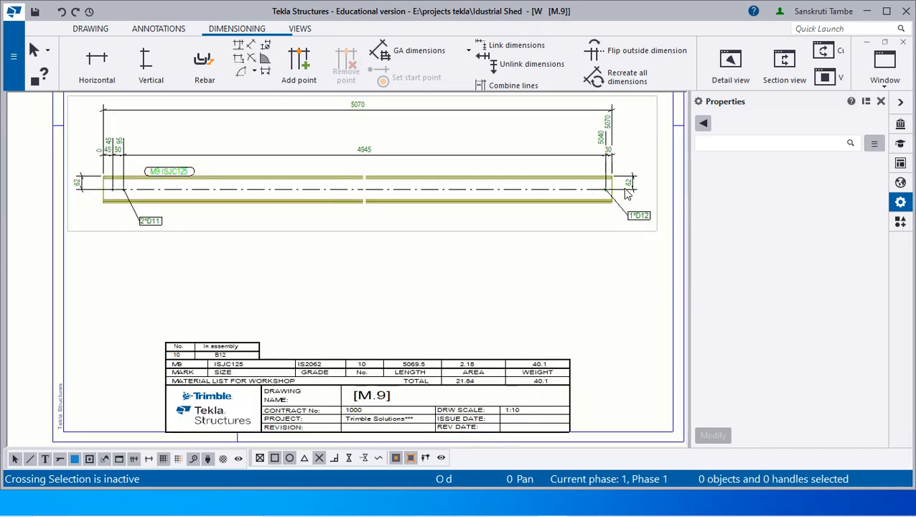
pyautogui.scroll(4, 196, 385)
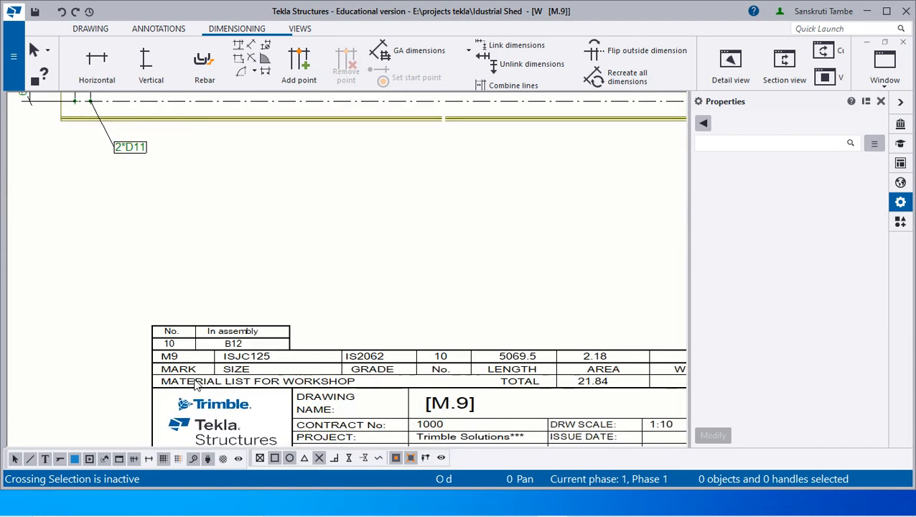
pyautogui.scroll(-3, 333, 357)
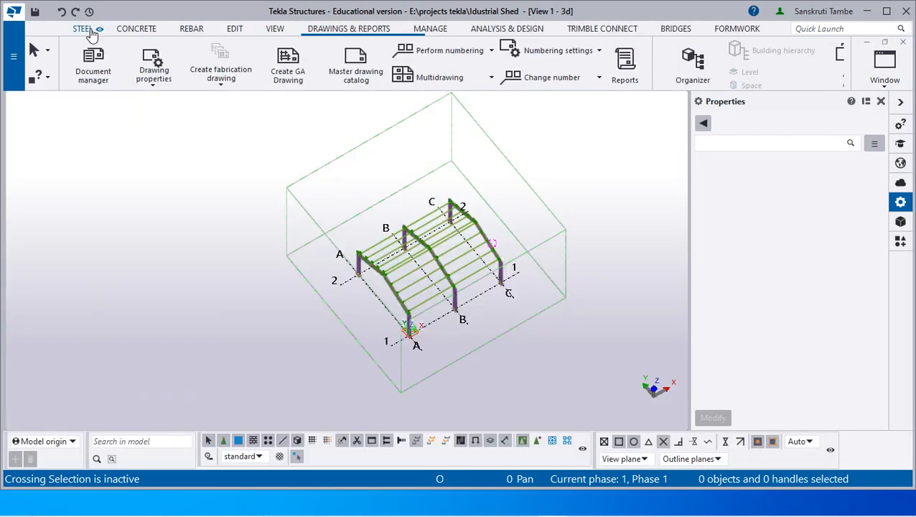
# Open the assembly drawing [B.8] from the assembly drawing list and close the document manager
pyautogui.click(94, 61)
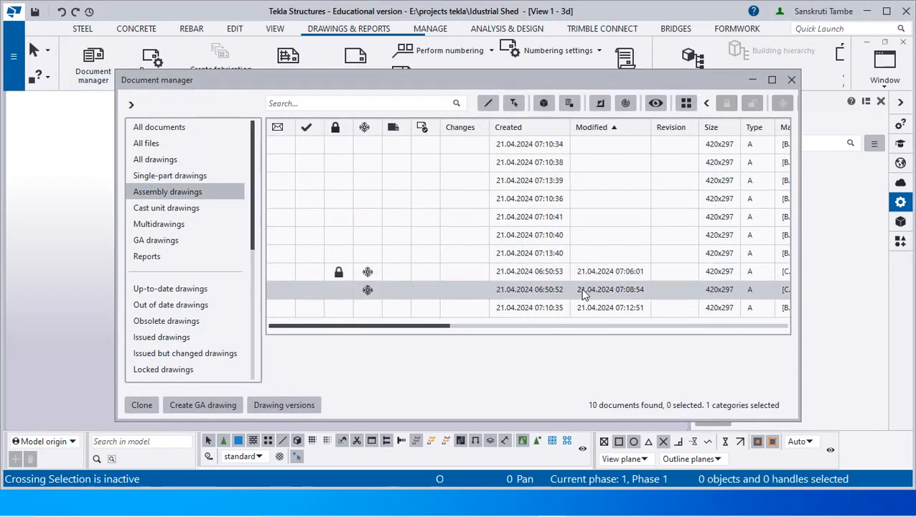
pyautogui.click(565, 255)
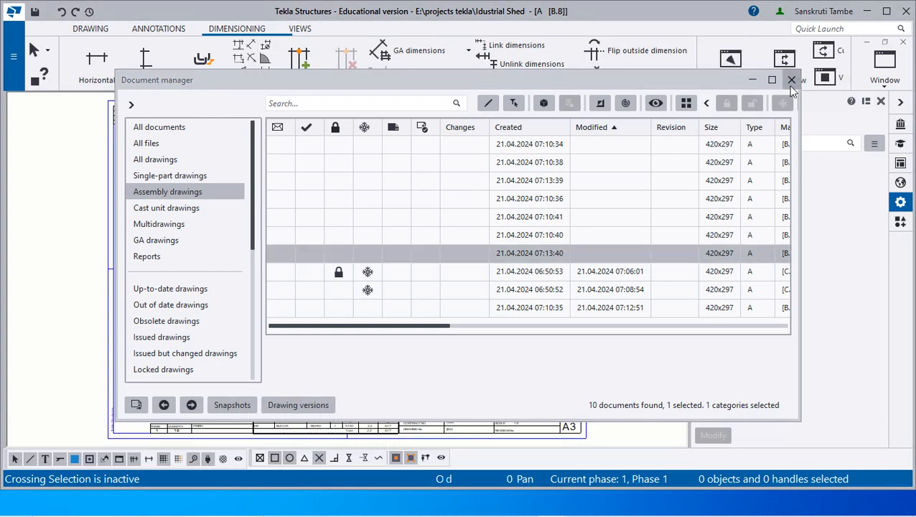
pyautogui.click(790, 81)
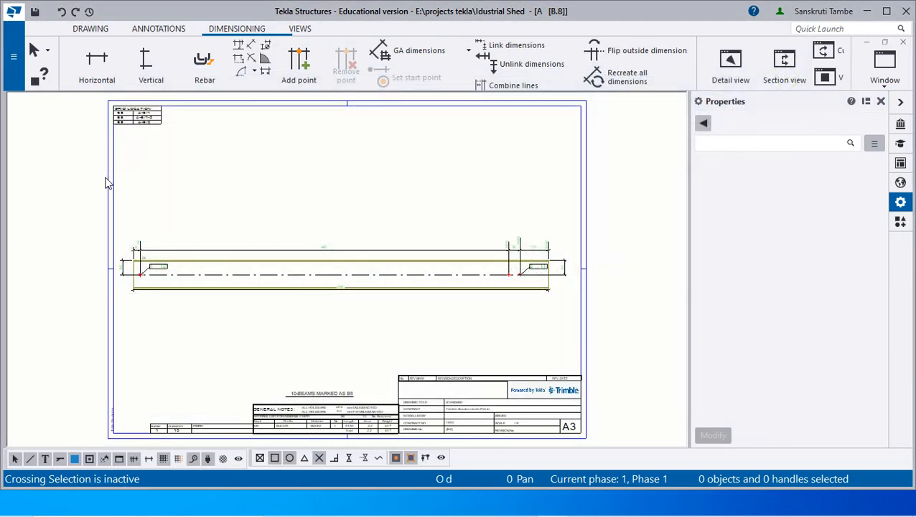
# Examine the grid location table and the hole dimensions and marks at both beam ends in drawing [B.8]
pyautogui.scroll(2, 107, 181)
pyautogui.scroll(-2, 129, 150)
pyautogui.scroll(4, 126, 127)
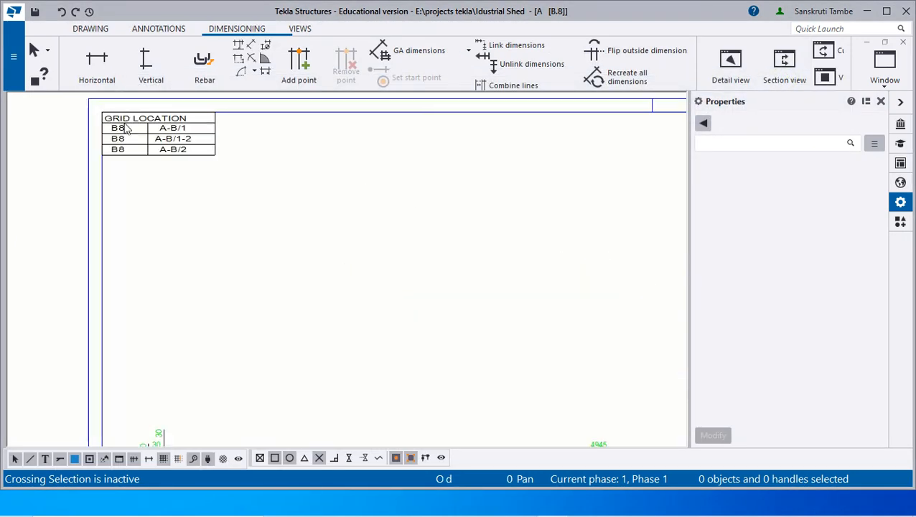
pyautogui.scroll(-5, 126, 128)
pyautogui.scroll(3, 178, 329)
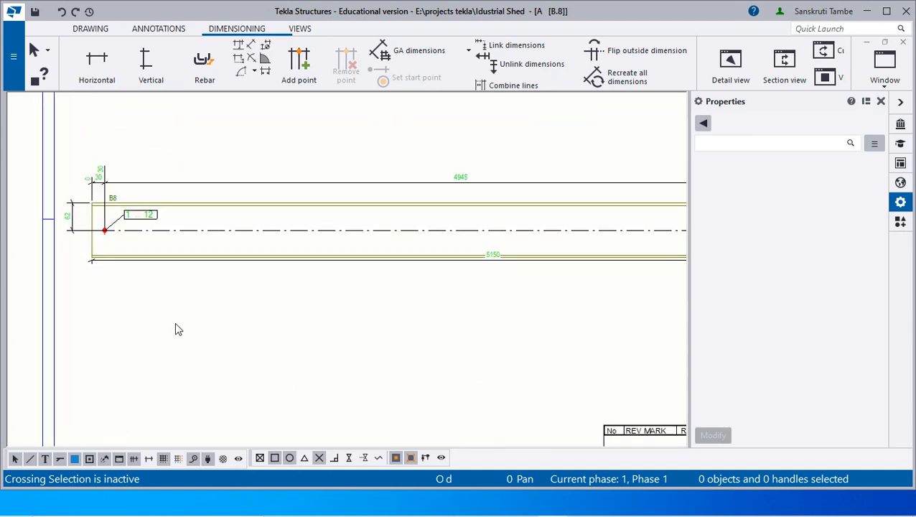
pyautogui.scroll(3, 129, 220)
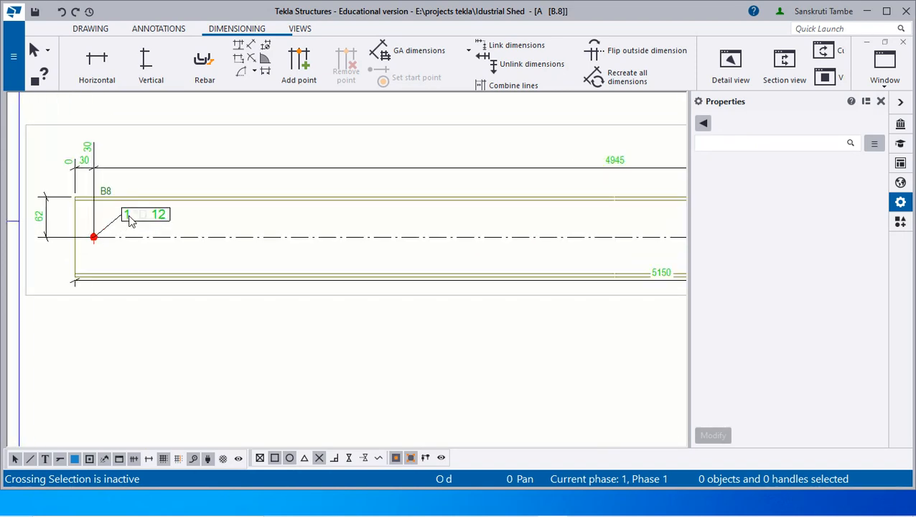
pyautogui.scroll(-2, 132, 225)
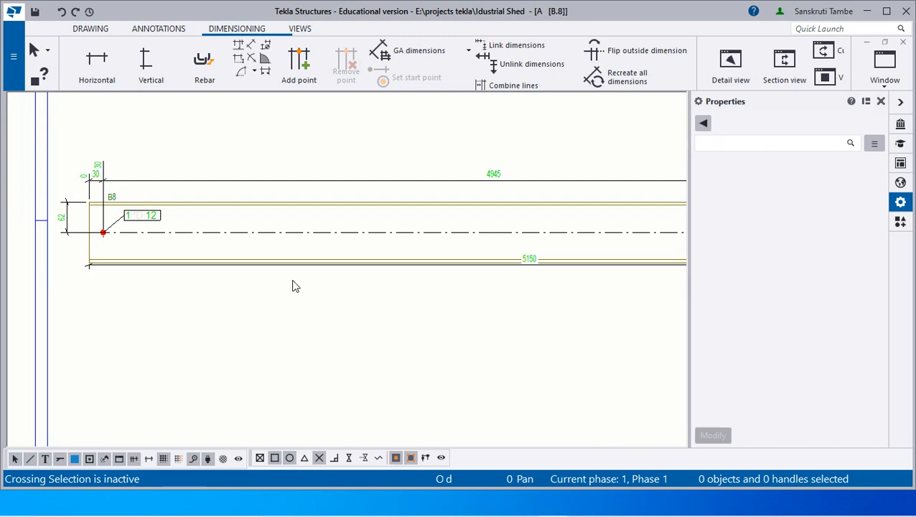
pyautogui.scroll(-2, 242, 253)
pyautogui.scroll(-2, 392, 256)
pyautogui.scroll(5, 536, 241)
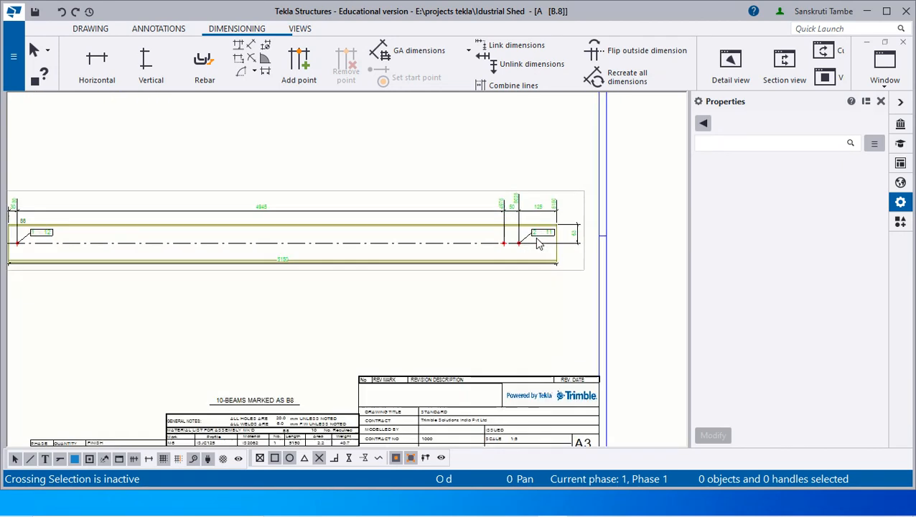
# Examine the hole dimensions near the beam's far end and the material list in drawing [B.8], and close the drawing
pyautogui.scroll(1, 537, 254)
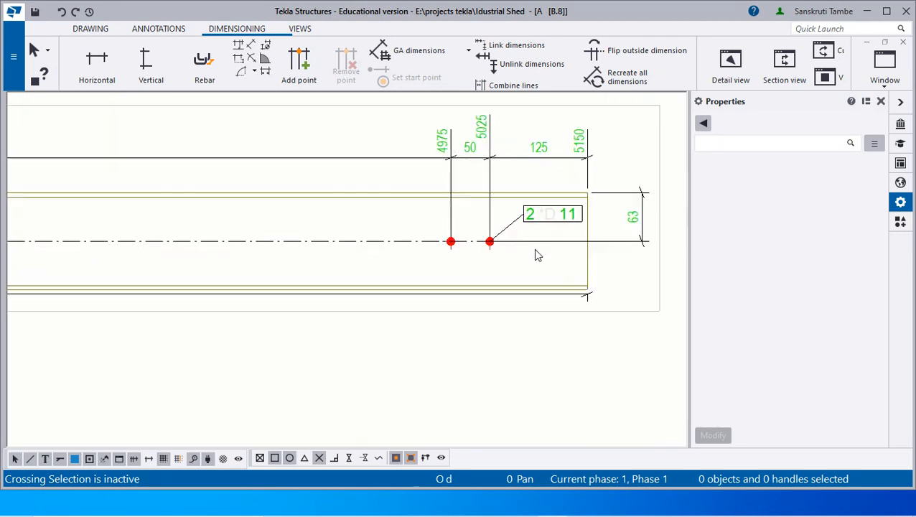
pyautogui.scroll(-3, 536, 256)
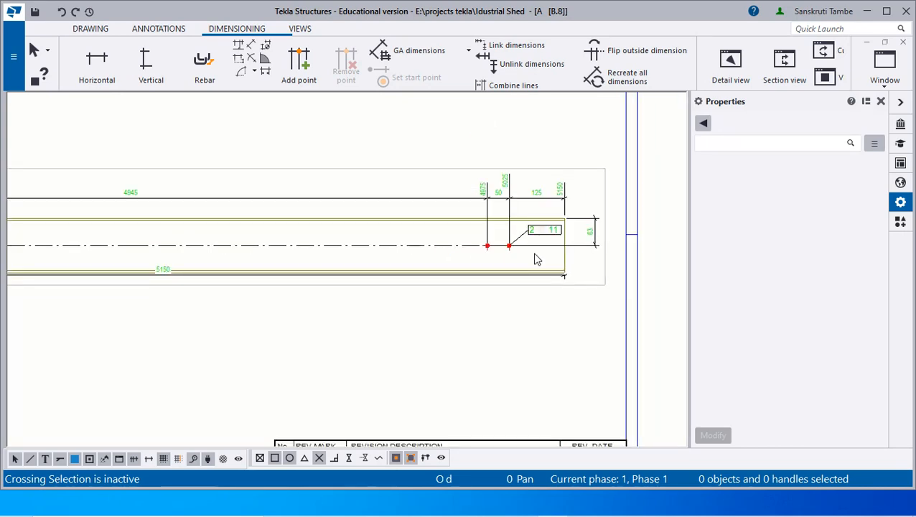
pyautogui.scroll(3, 328, 405)
pyautogui.scroll(2, 231, 394)
pyautogui.scroll(2, 240, 365)
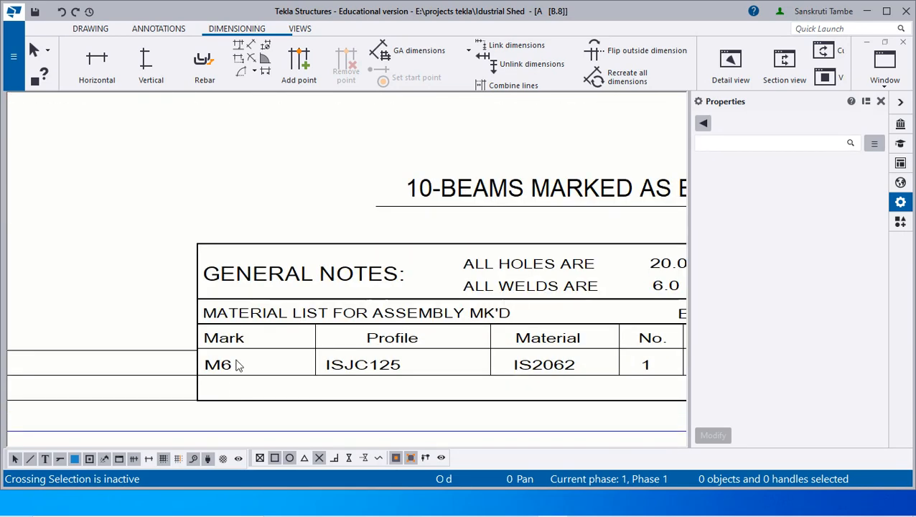
pyautogui.scroll(-5, 483, 372)
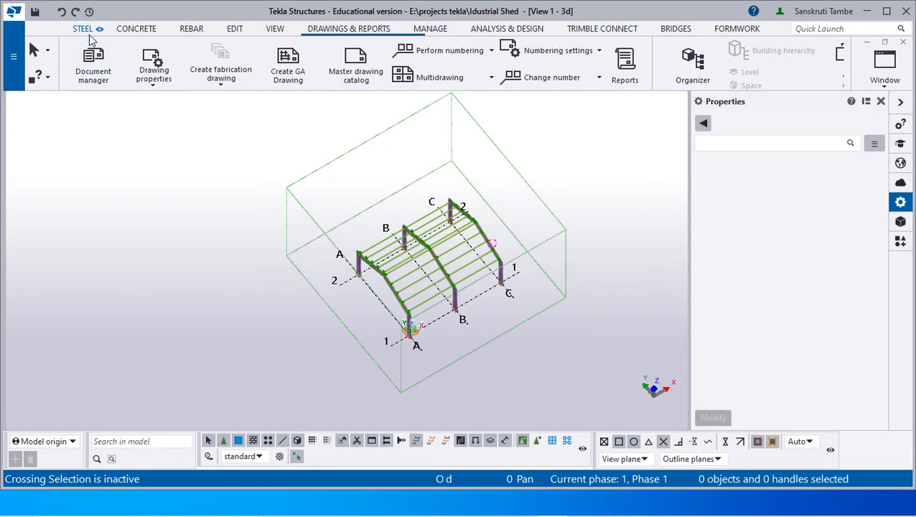
# List all drawings in the document manager, review their types, marks and change status, and close the document manager
pyautogui.click(94, 60)
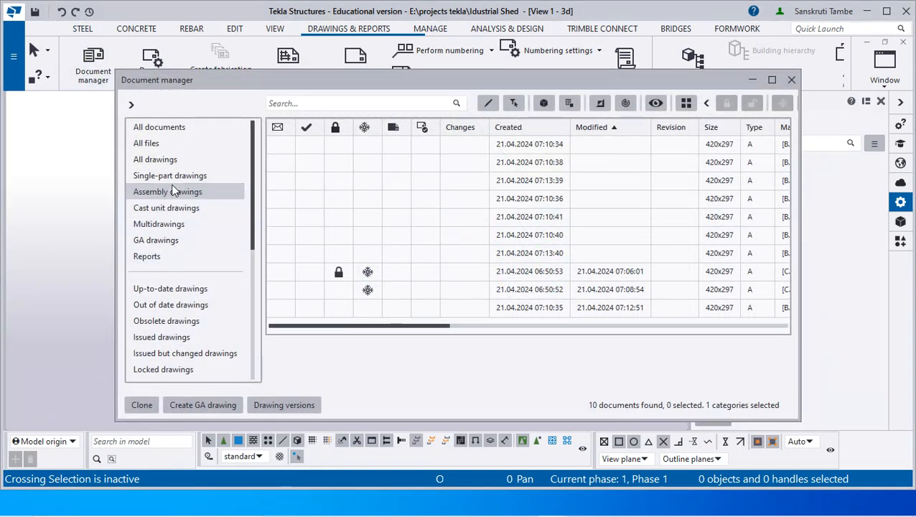
pyautogui.click(170, 159)
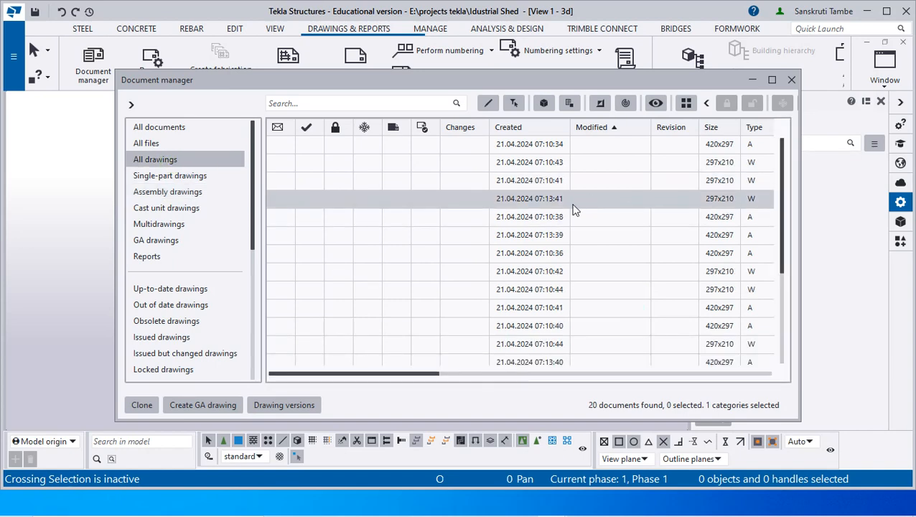
pyautogui.moveTo(440, 379); pyautogui.dragTo(490, 381)
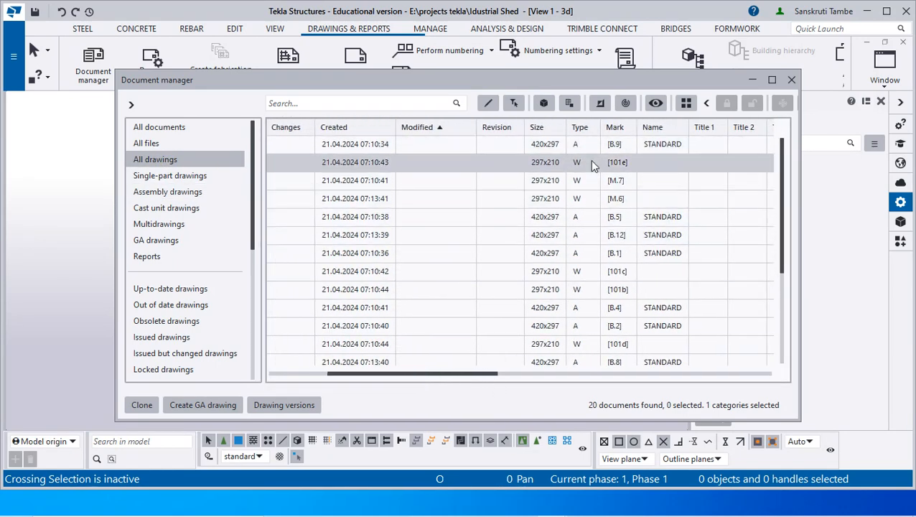
pyautogui.scroll(-3, 588, 219)
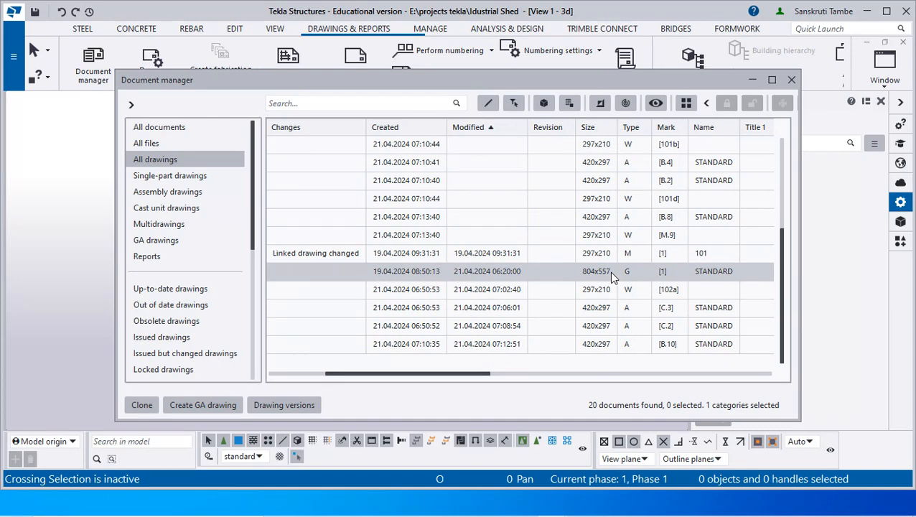
pyautogui.scroll(3, 607, 277)
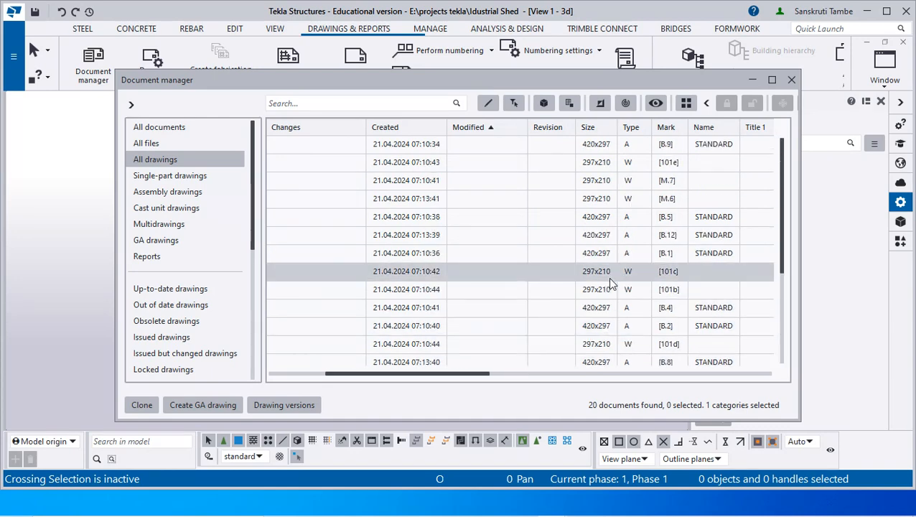
pyautogui.scroll(-3, 610, 280)
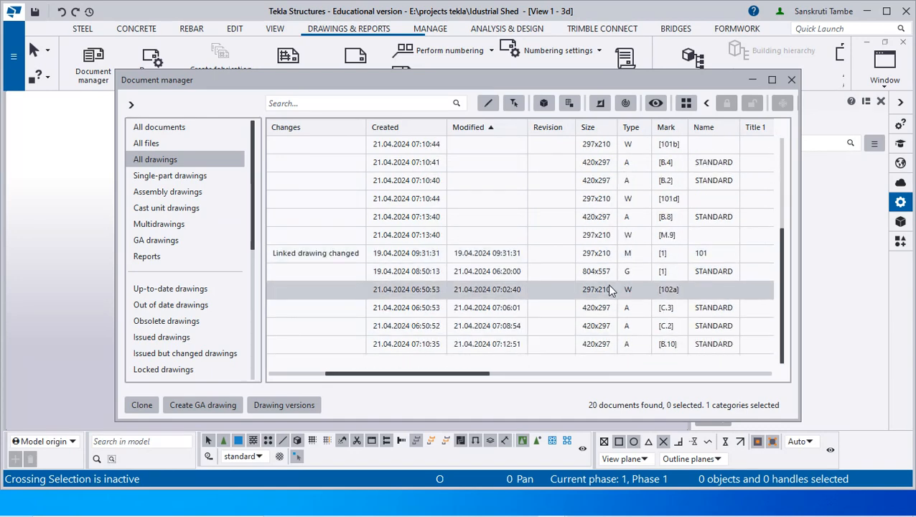
pyautogui.scroll(3, 608, 298)
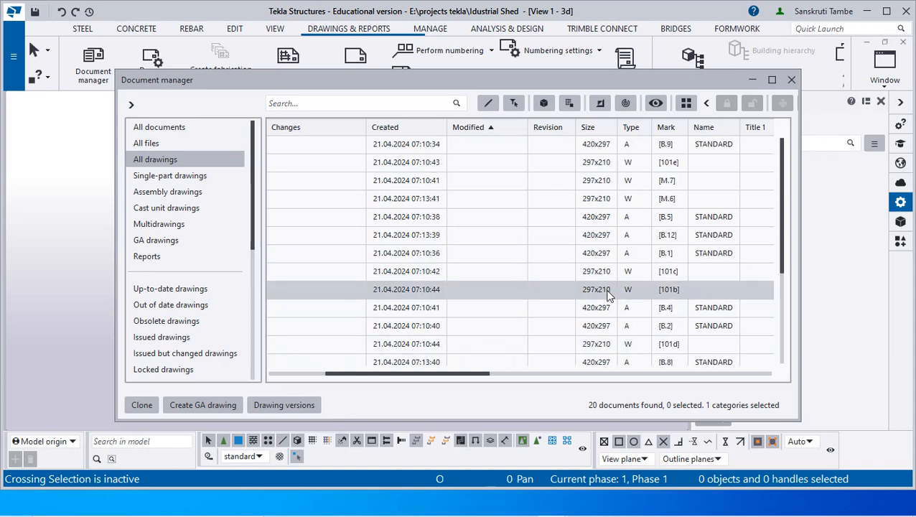
pyautogui.scroll(-3, 608, 291)
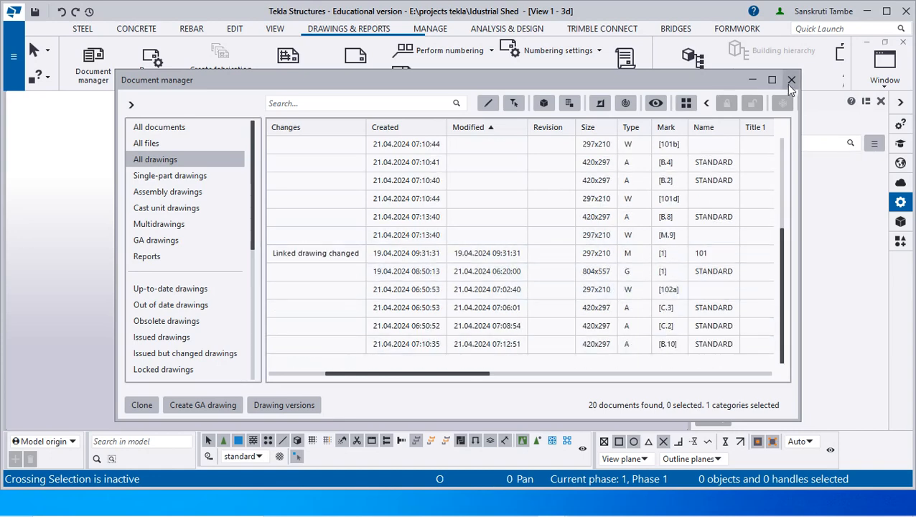
pyautogui.click(791, 80)
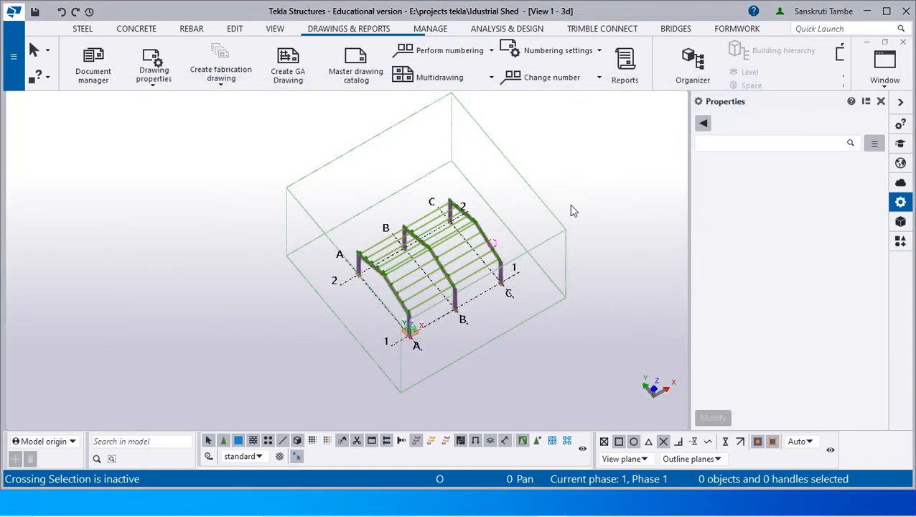
# Orbit the shed frame to a low perspective, check the available selection filters, and open the selection filter settings
pyautogui.scroll(2, 508, 257)
pyautogui.keyDown('ctrl'); pyautogui.moveTo(501, 261); pyautogui.dragTo(568, 104, button='middle'); pyautogui.keyUp('ctrl')
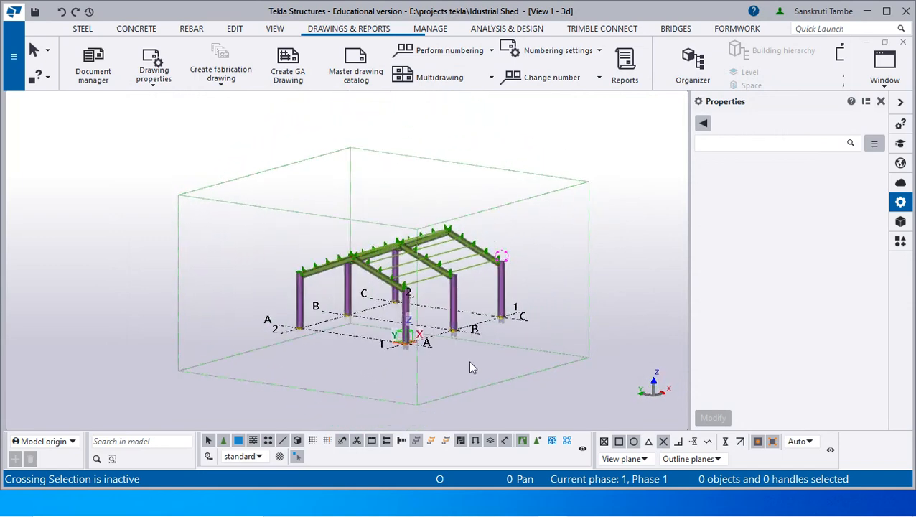
pyautogui.click(259, 456)
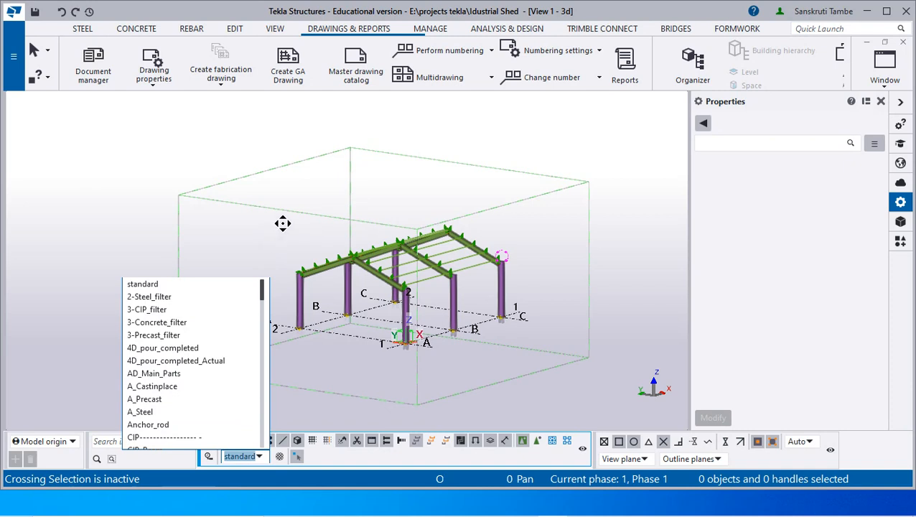
pyautogui.click(549, 109)
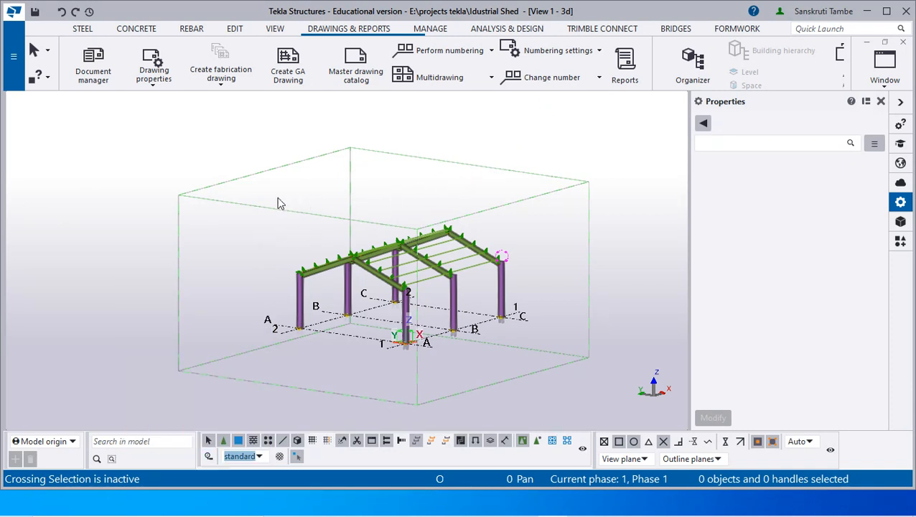
pyautogui.click(164, 192)
pyautogui.hotkey('ctrl', 'g')
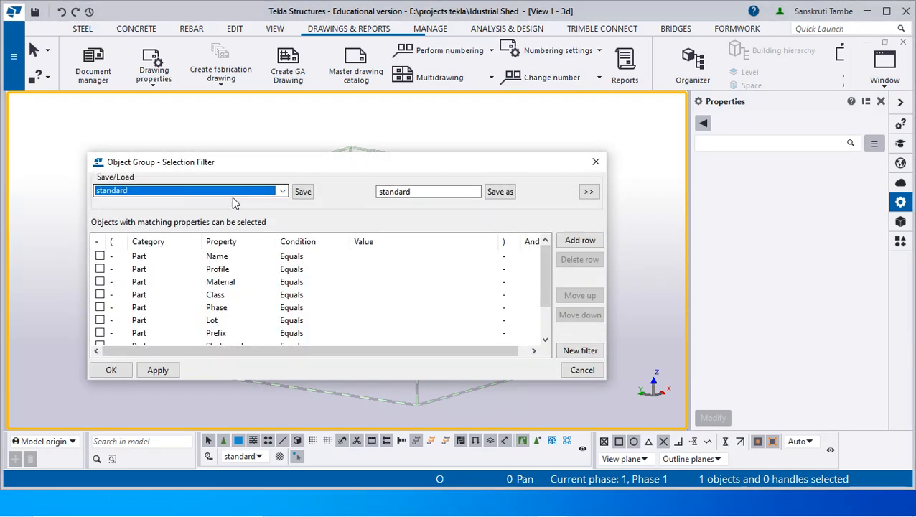
# Browse the saved selection filters through to the end of the list and close the filter settings without loading one
pyautogui.click(283, 191)
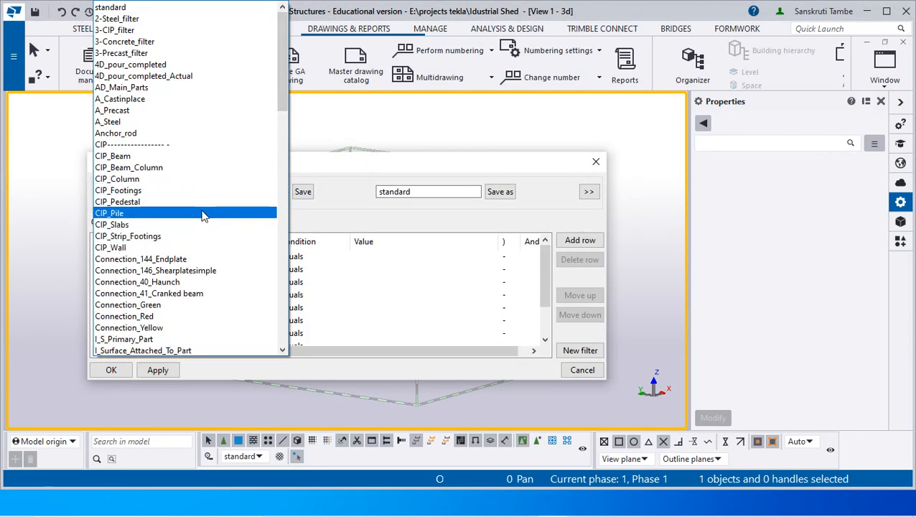
pyautogui.scroll(-1, 202, 204)
pyautogui.scroll(-5, 202, 206)
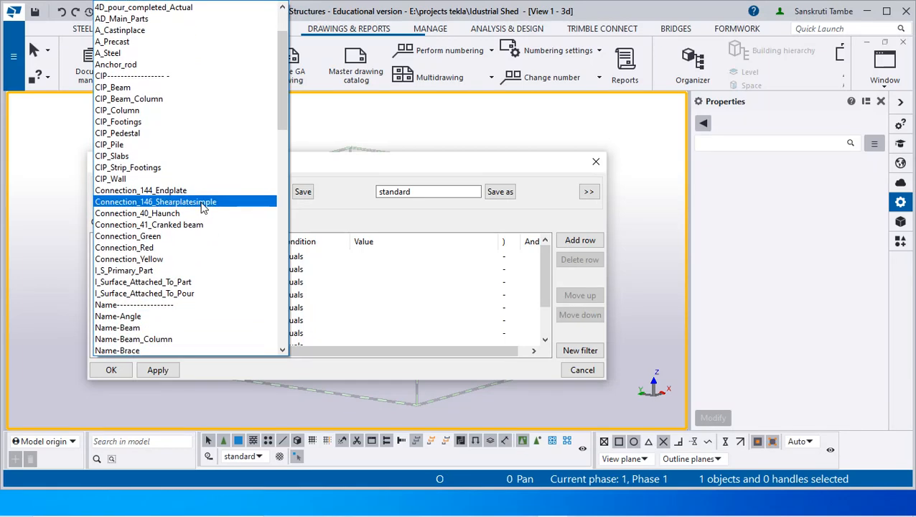
pyautogui.scroll(-5, 200, 206)
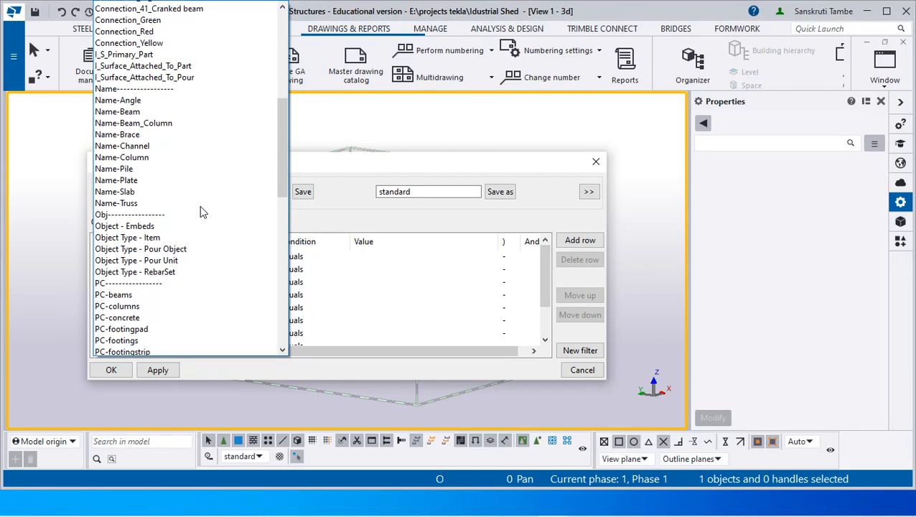
pyautogui.scroll(-4, 200, 206)
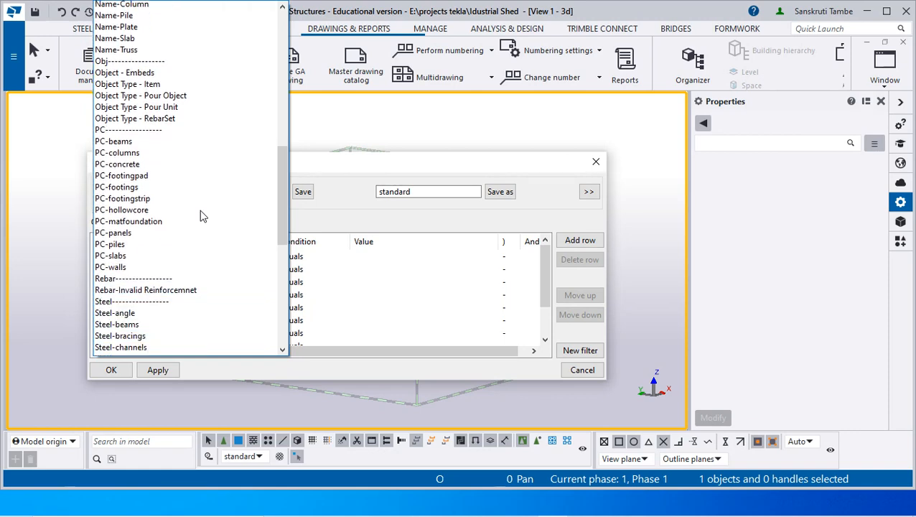
pyautogui.scroll(-4, 202, 216)
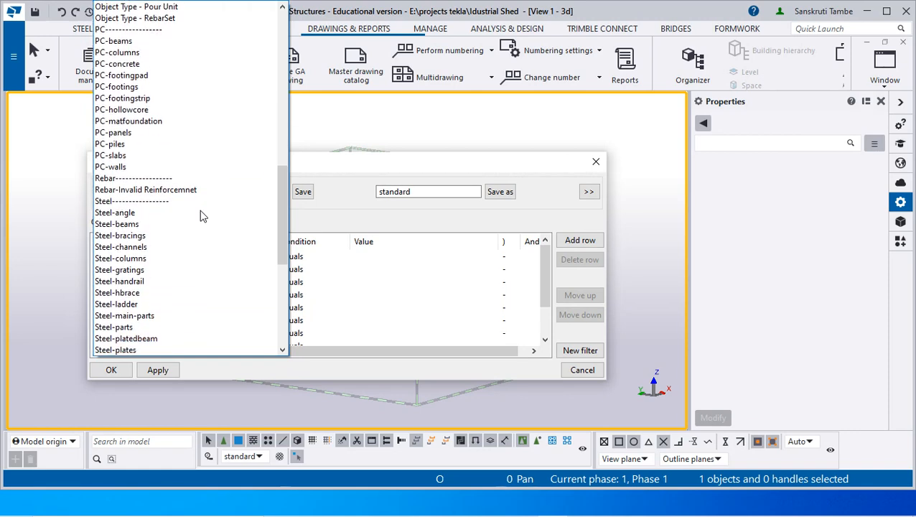
pyautogui.scroll(-6, 201, 219)
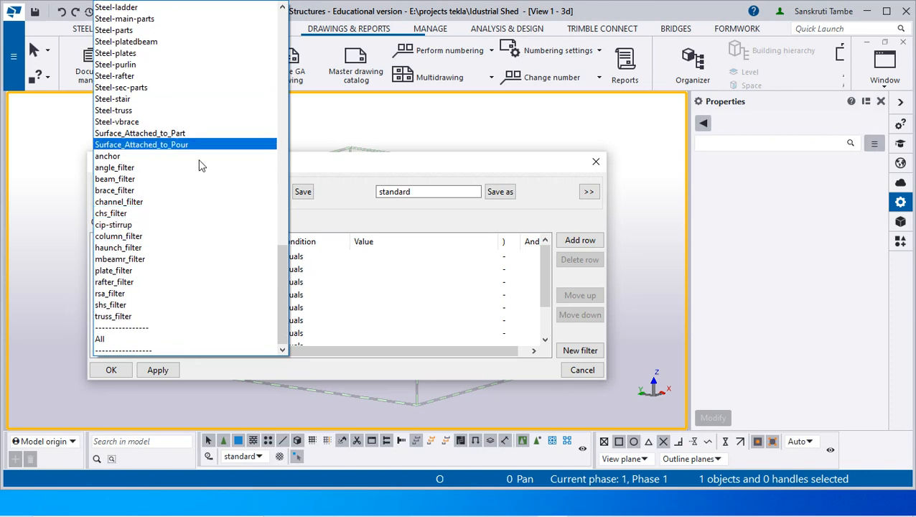
pyautogui.click(113, 375)
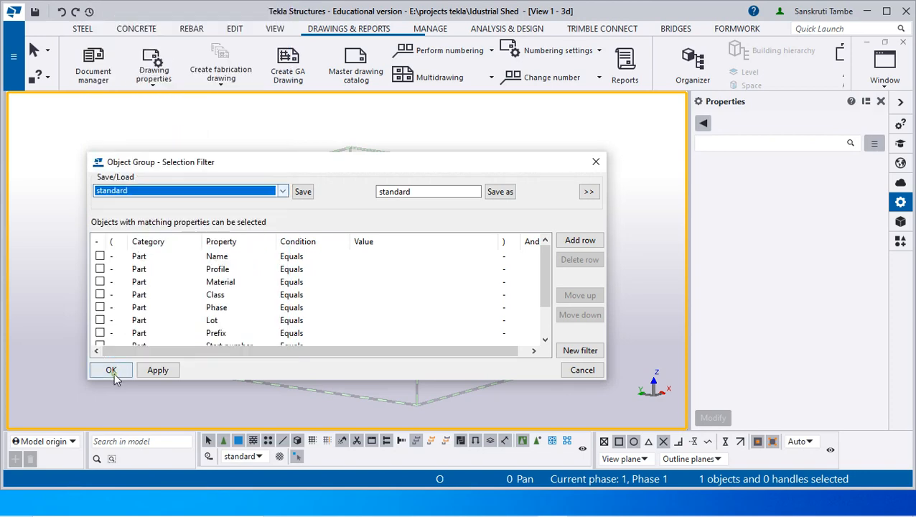
pyautogui.click(596, 161)
# Evaluate the ISMB350 column at grid A-1 for fabrication drawings, review its proposed products, and close the review without creating any
pyautogui.scroll(5, 369, 332)
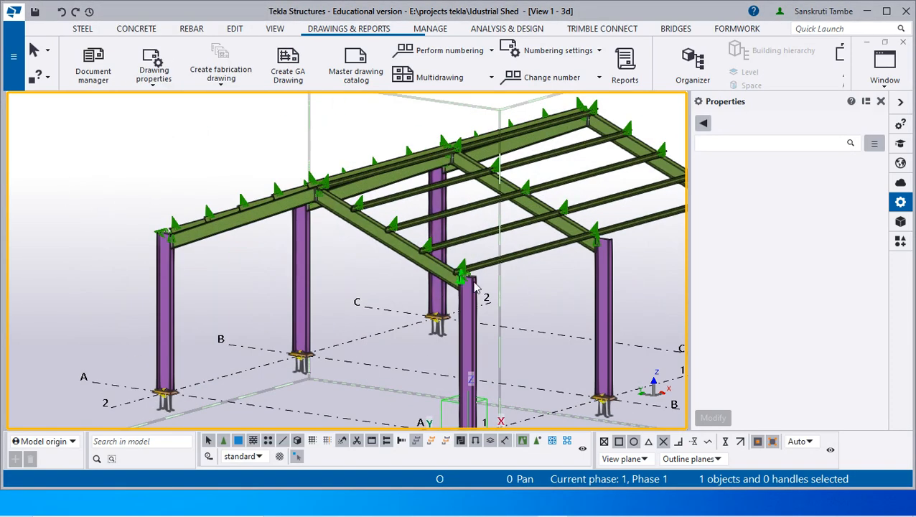
pyautogui.scroll(-4, 531, 330)
pyautogui.scroll(-2, 352, 244)
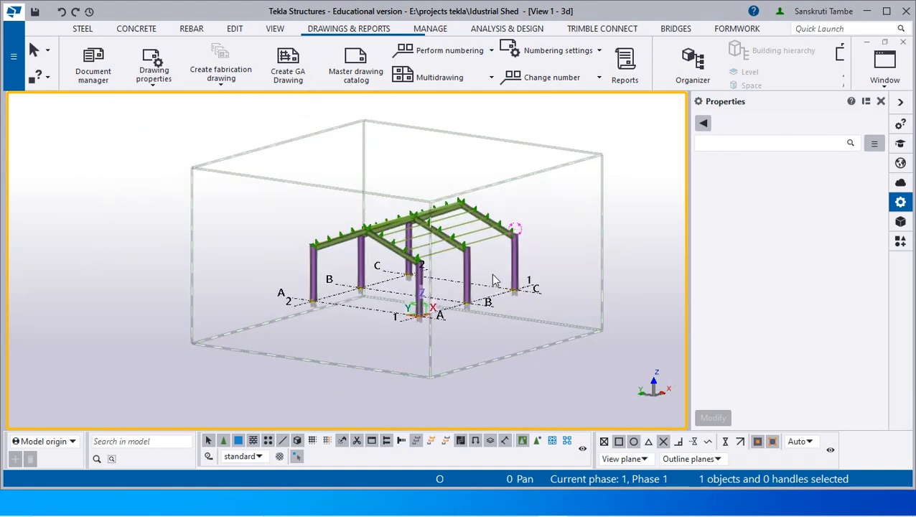
pyautogui.scroll(5, 352, 241)
pyautogui.click(333, 235)
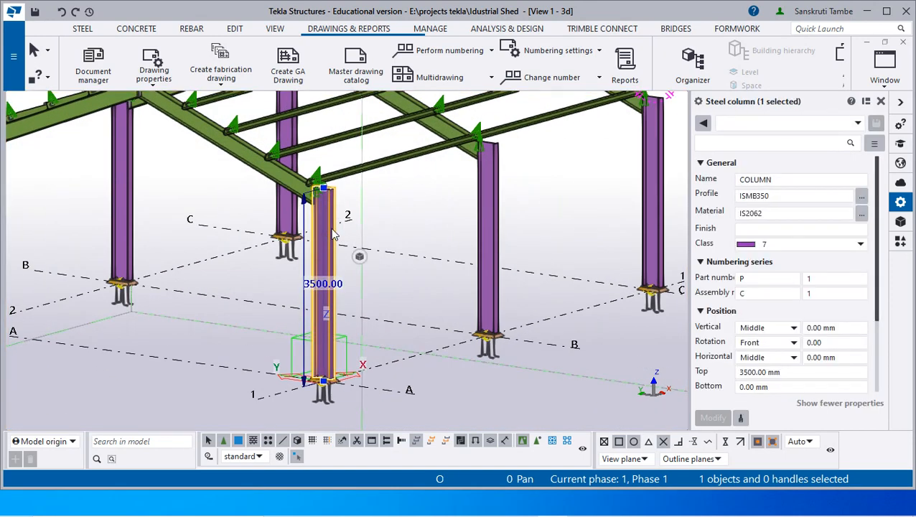
pyautogui.rightClick(333, 235)
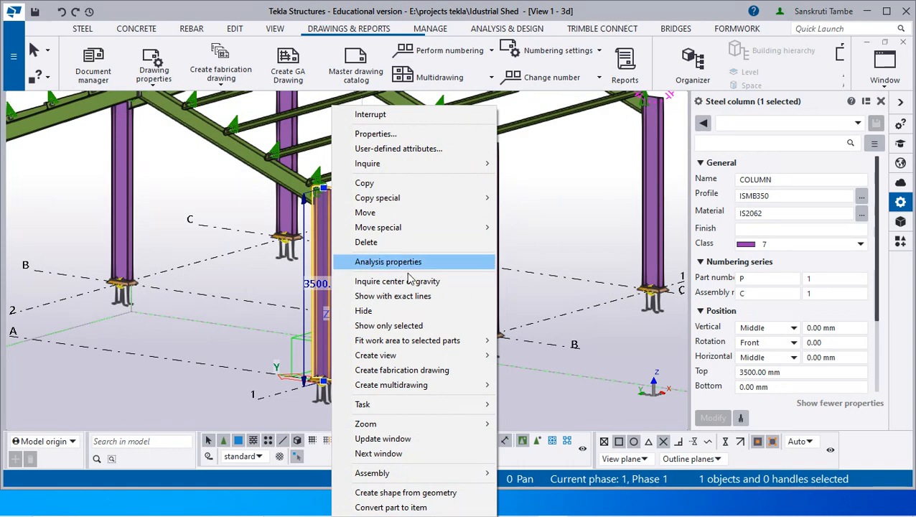
pyautogui.click(429, 377)
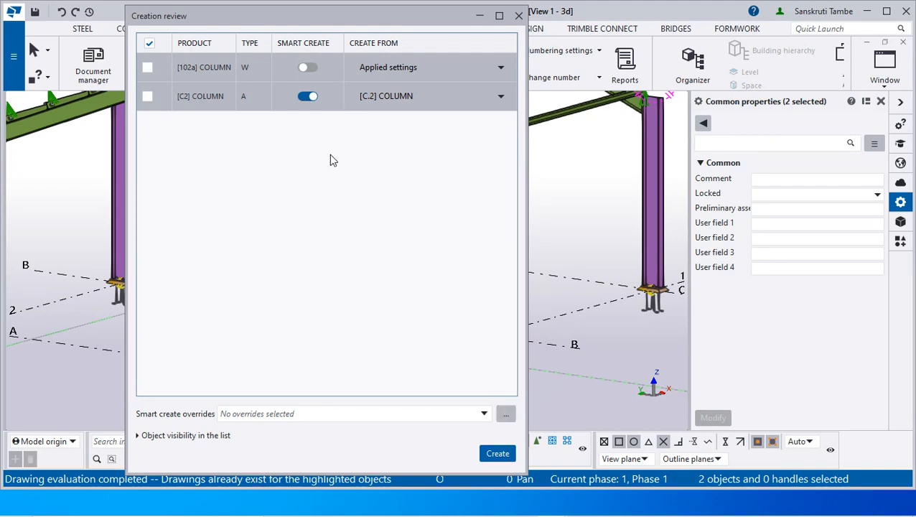
pyautogui.click(519, 16)
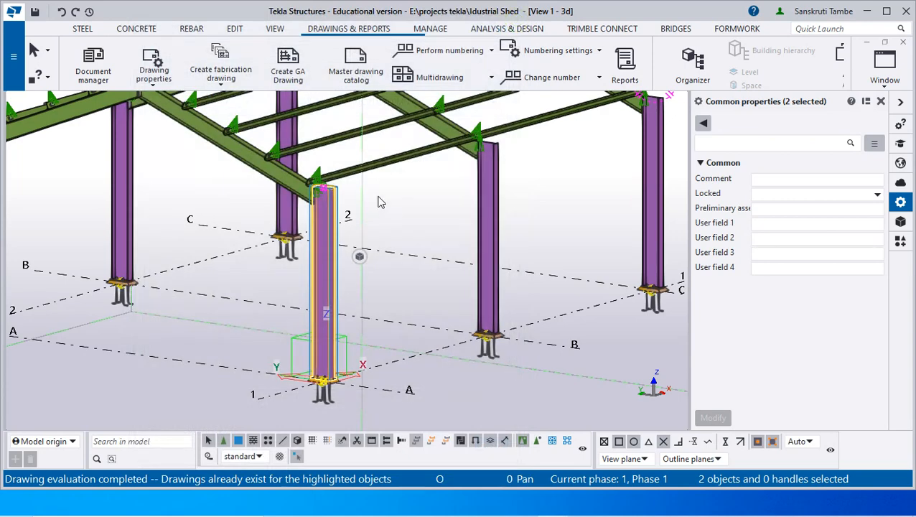
pyautogui.scroll(-5, 379, 201)
pyautogui.click(528, 206)
pyautogui.scroll(10, 399, 304)
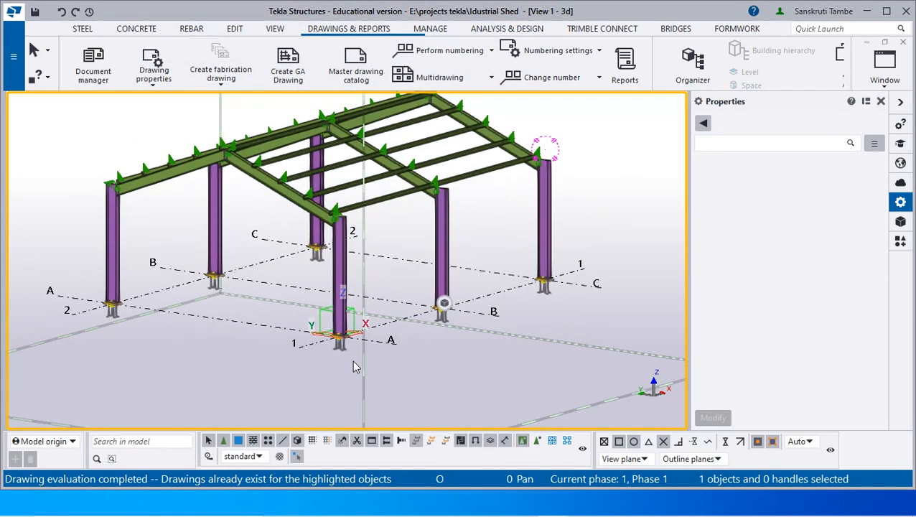
pyautogui.scroll(3, 443, 301)
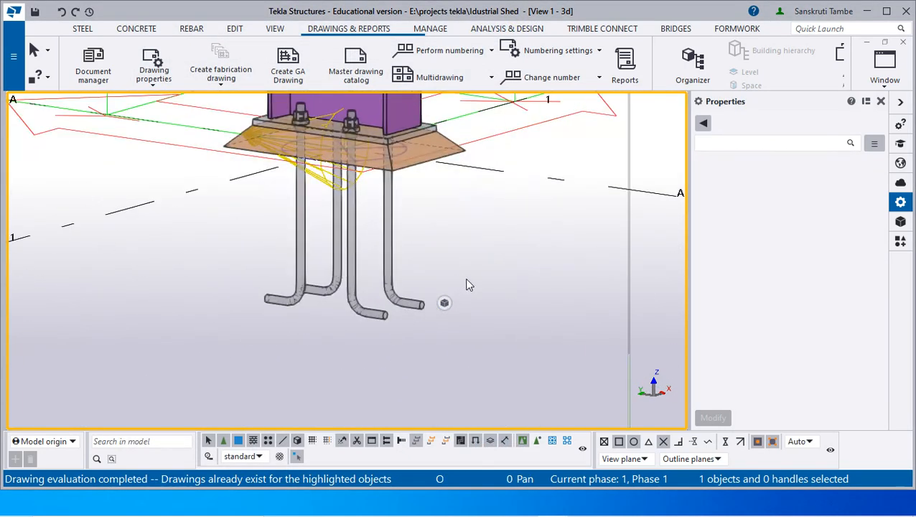
pyautogui.moveTo(466, 281); pyautogui.dragTo(370, 142)
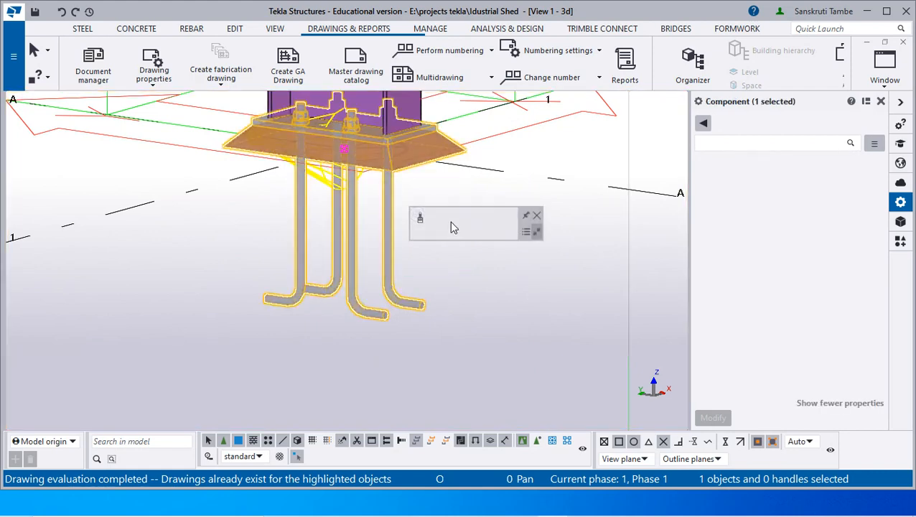
pyautogui.rightClick(413, 162)
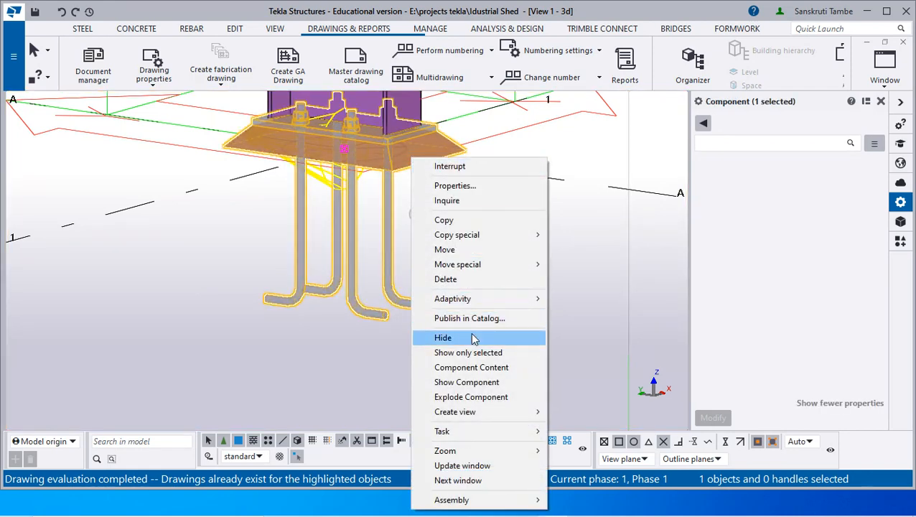
pyautogui.moveTo(491, 413)
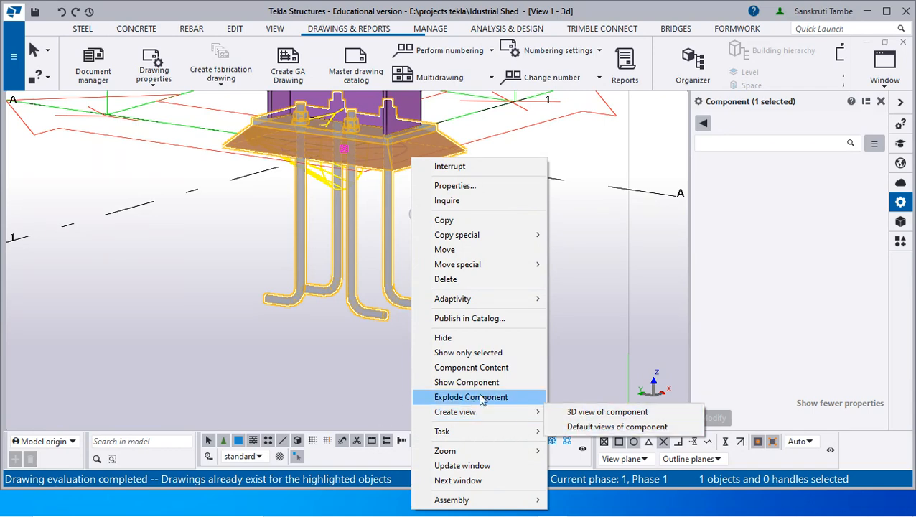
pyautogui.rightClick(386, 249)
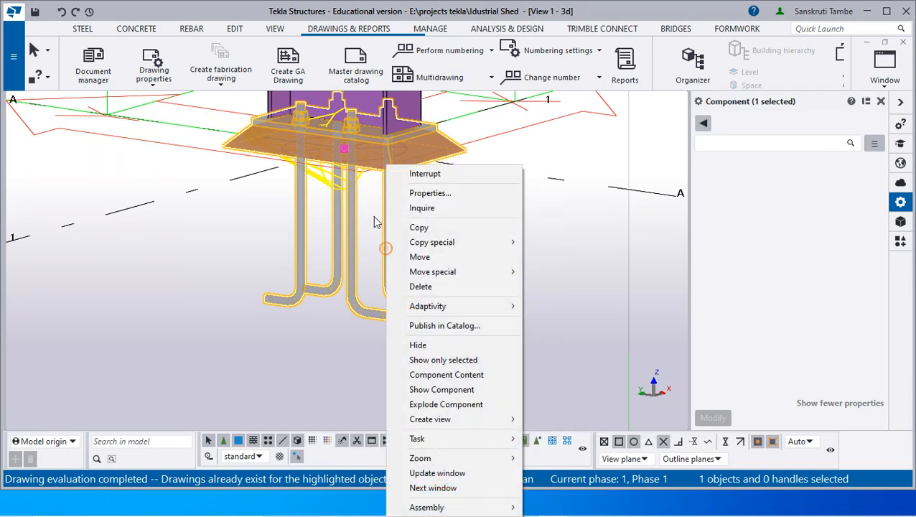
pyautogui.click(598, 244)
pyautogui.click(321, 180)
pyautogui.rightClick(321, 179)
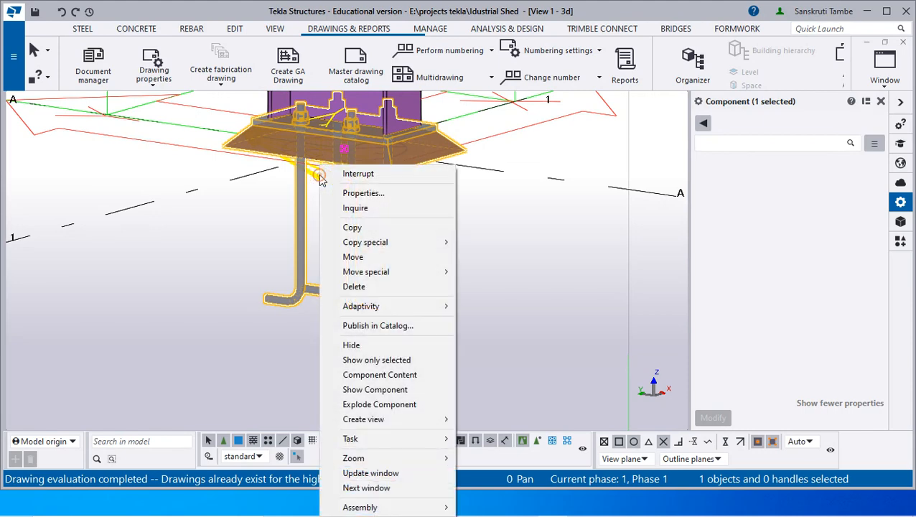
pyautogui.click(593, 280)
# Switch selection to objects inside components and create the single-part fabrication drawing of the PL15*200 base plate at column A-1
pyautogui.scroll(-3, 455, 267)
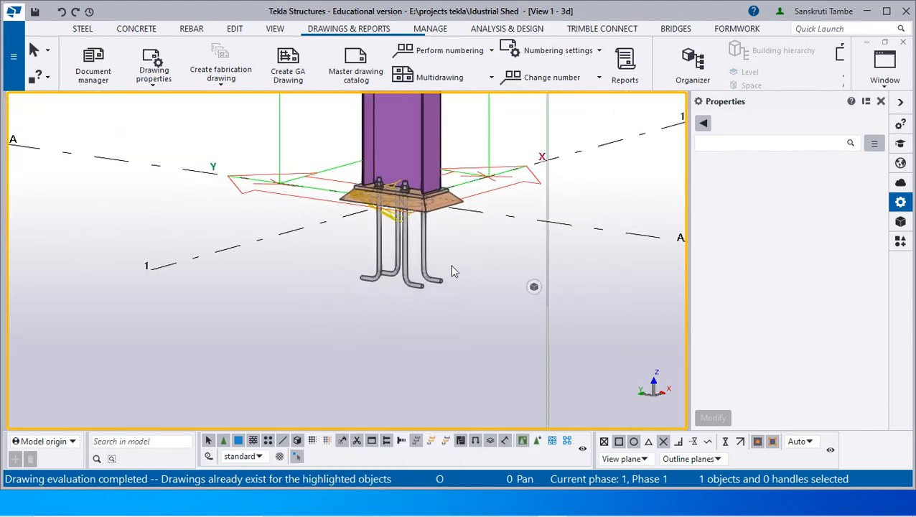
pyautogui.scroll(-3, 419, 214)
pyautogui.scroll(1, 436, 176)
pyautogui.scroll(4, 436, 180)
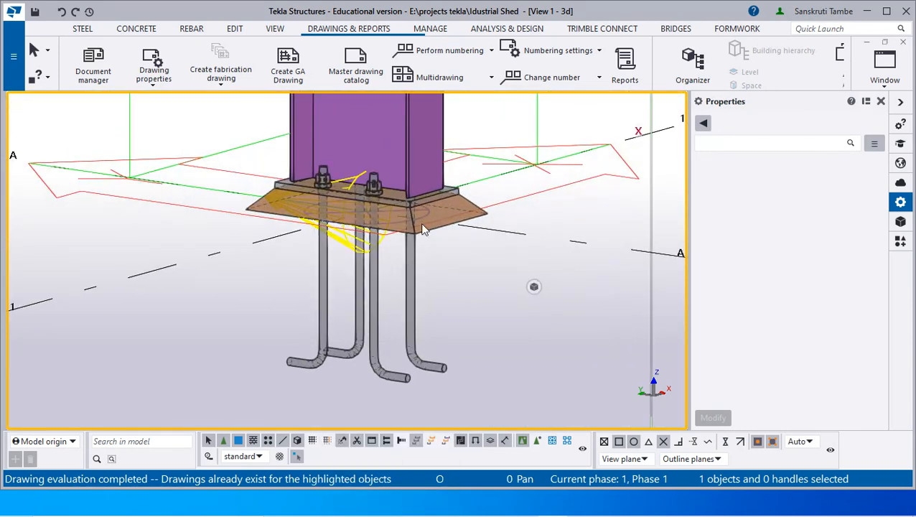
pyautogui.click(539, 442)
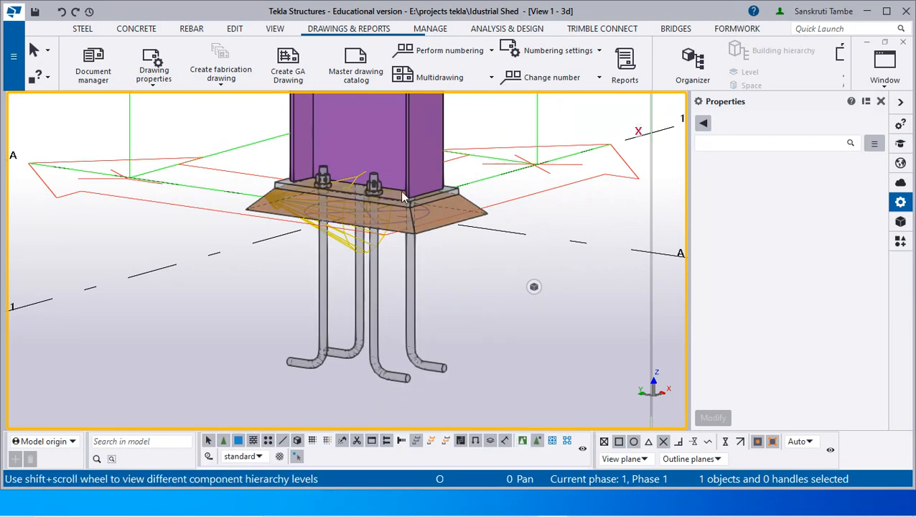
pyautogui.click(423, 196)
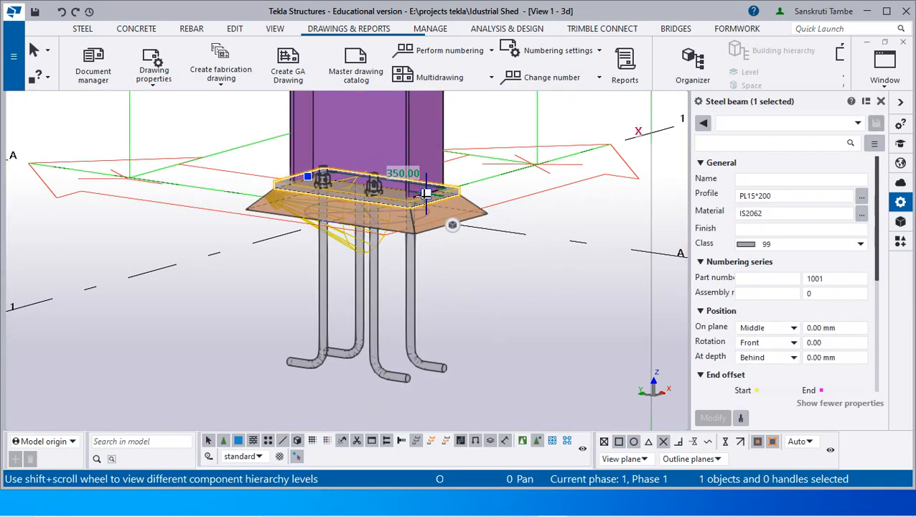
pyautogui.rightClick(423, 196)
pyautogui.moveTo(505, 386)
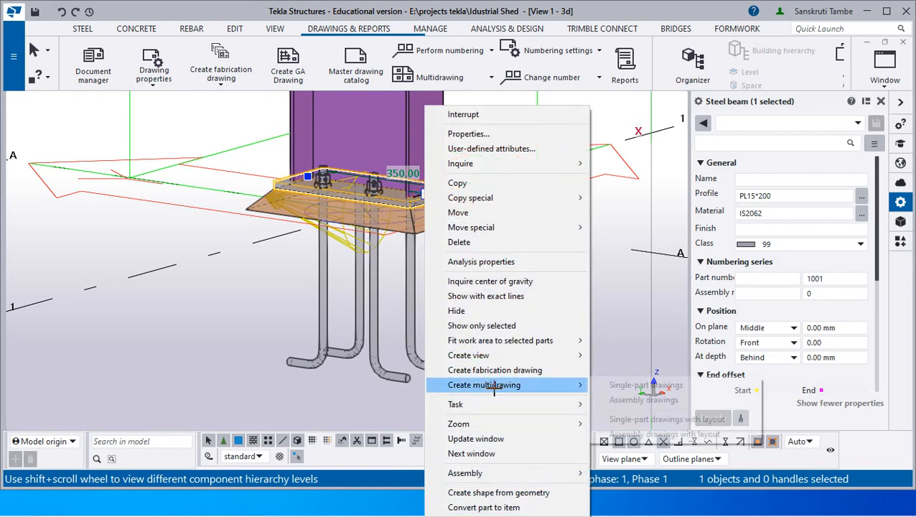
pyautogui.click(552, 370)
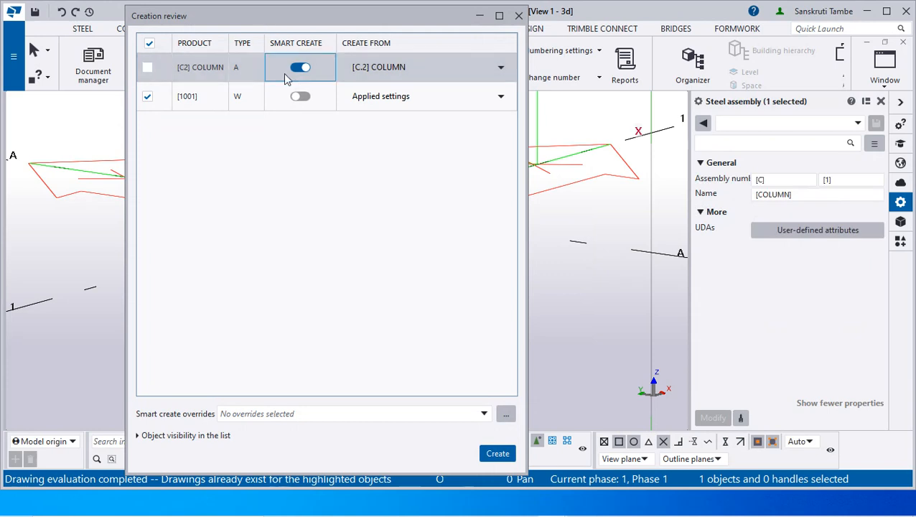
pyautogui.click(170, 74)
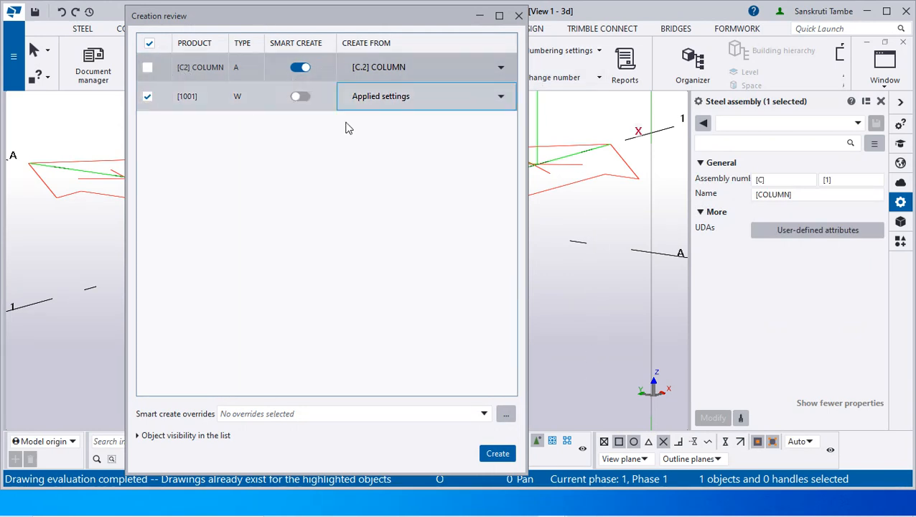
pyautogui.click(496, 453)
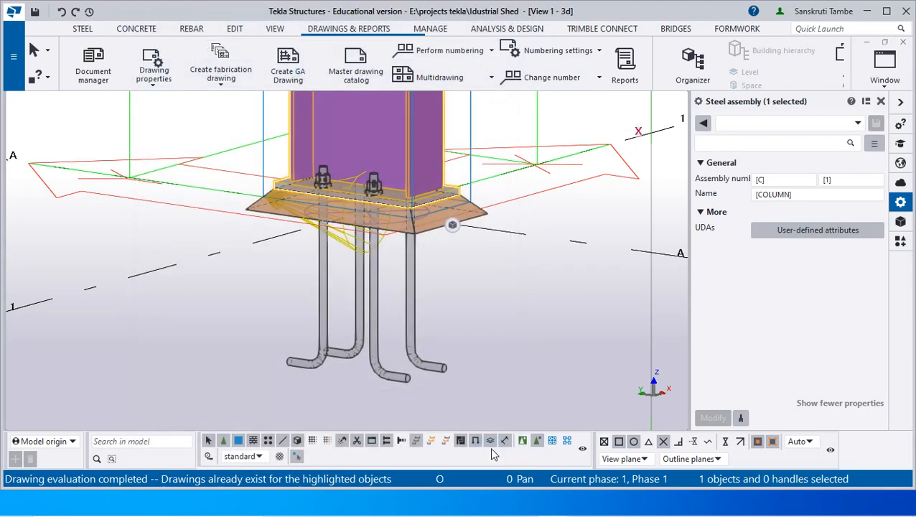
# Create the assembly and single-part fabrication drawings of a ROD20 anchor rod at the column base, using the applied settings
pyautogui.click(410, 253)
pyautogui.rightClick(410, 252)
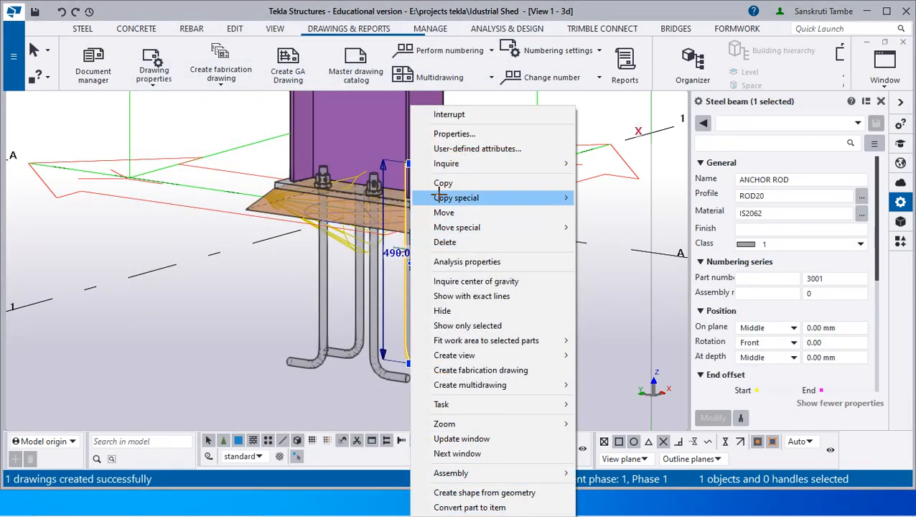
pyautogui.moveTo(449, 386)
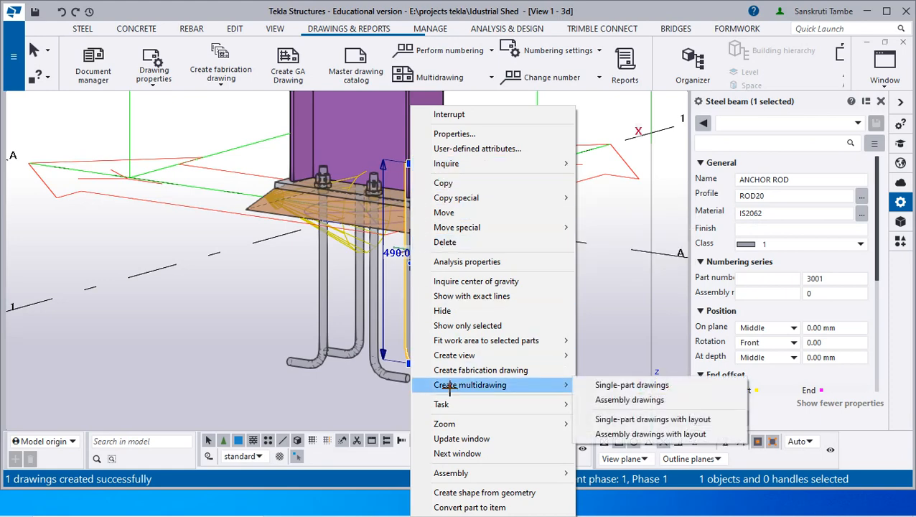
pyautogui.click(469, 371)
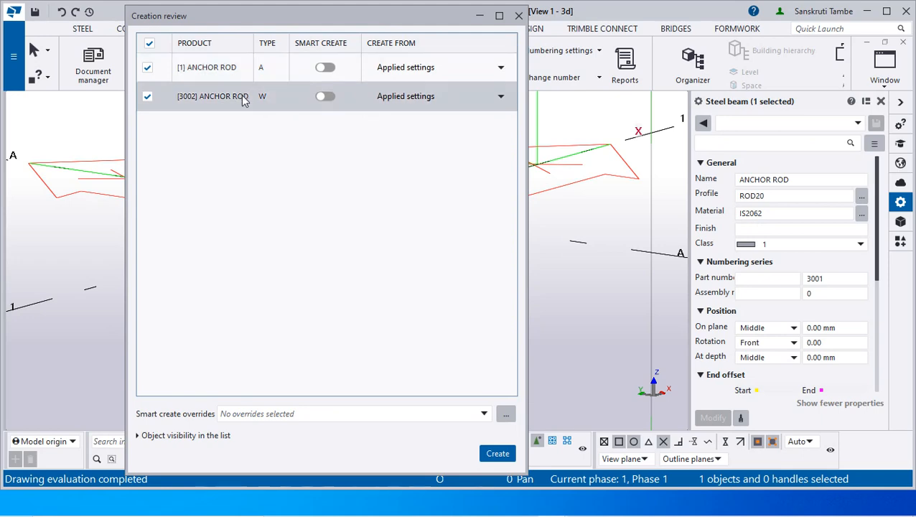
pyautogui.click(498, 454)
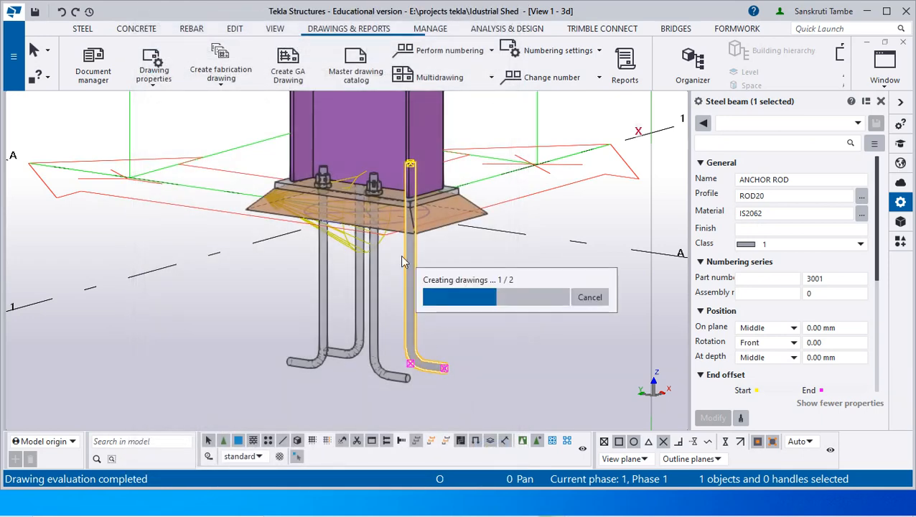
# Create the single-part fabrication drawing of the NUTM20-GR8-HEX nut on the front anchor rod, using the applied settings
pyautogui.scroll(10, 371, 182)
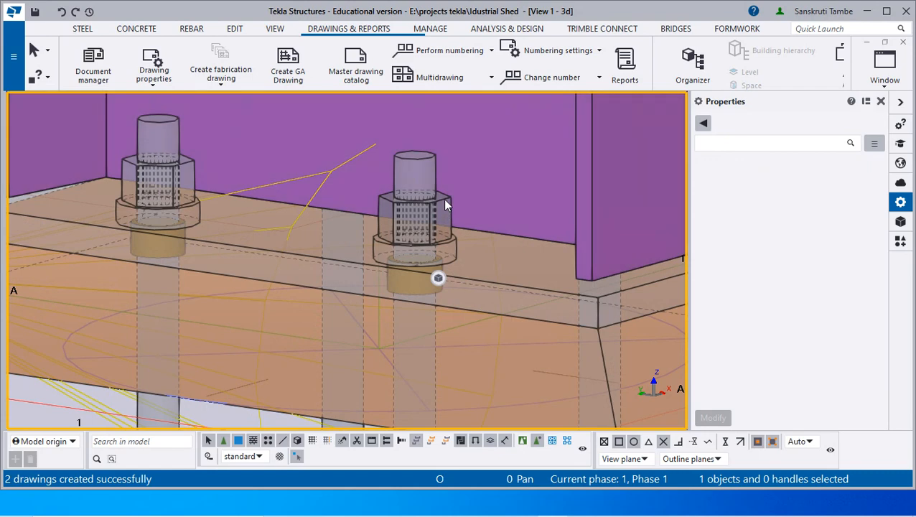
pyautogui.click(444, 203)
pyautogui.rightClick(444, 202)
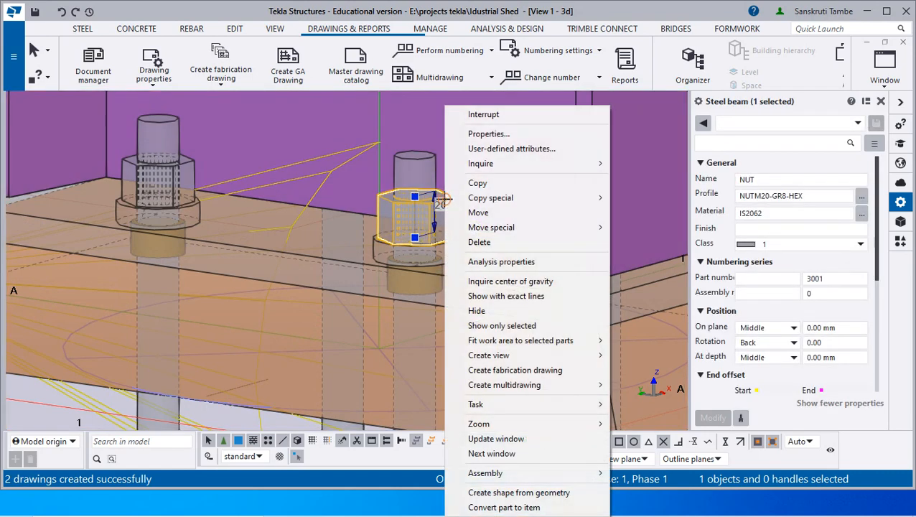
pyautogui.moveTo(506, 388)
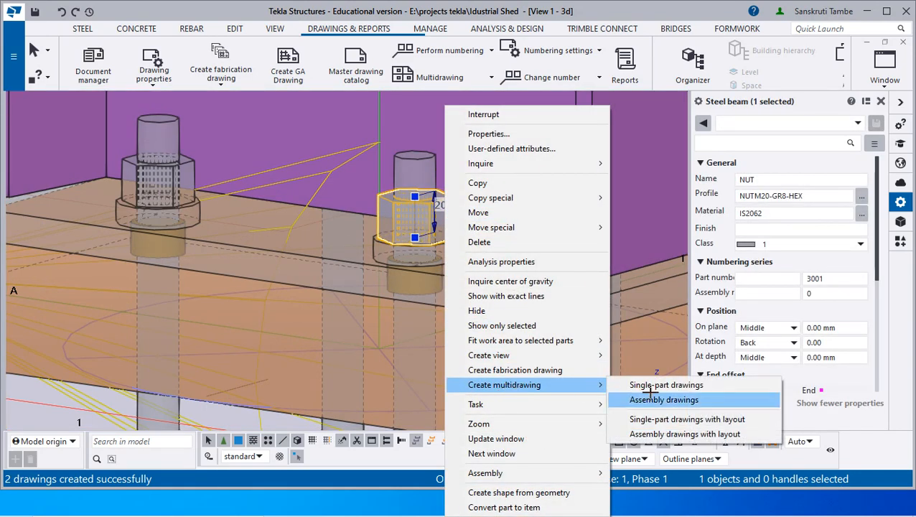
pyautogui.click(583, 370)
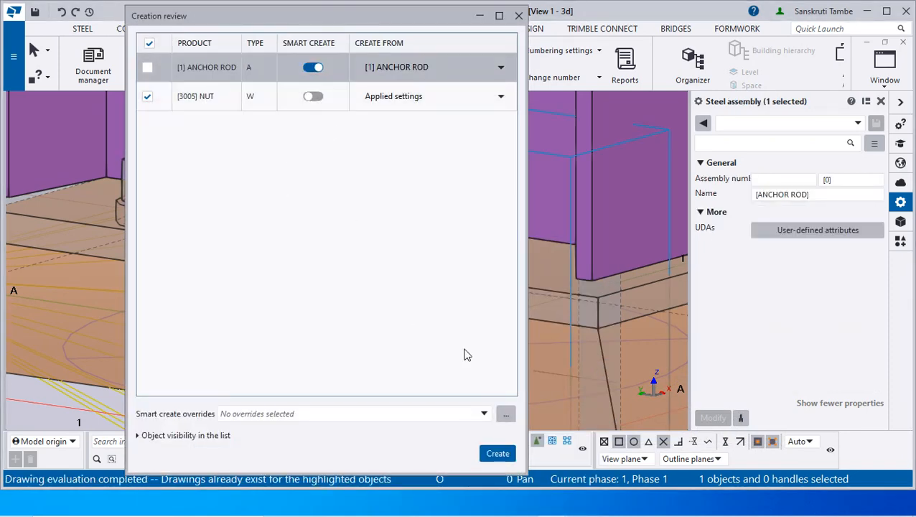
pyautogui.click(505, 454)
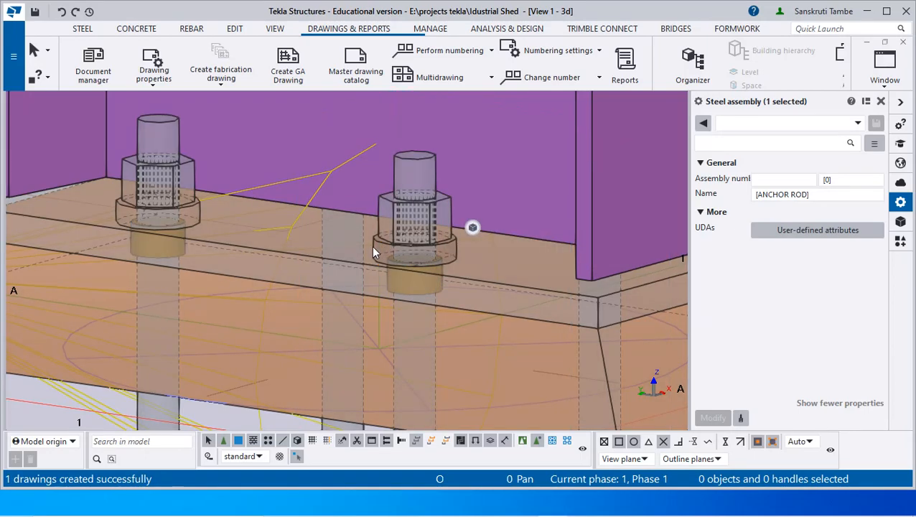
# Create the single-part fabrication drawing of the PD40*10 washer beneath the anchor rod nut, using the applied settings
pyautogui.click(376, 246)
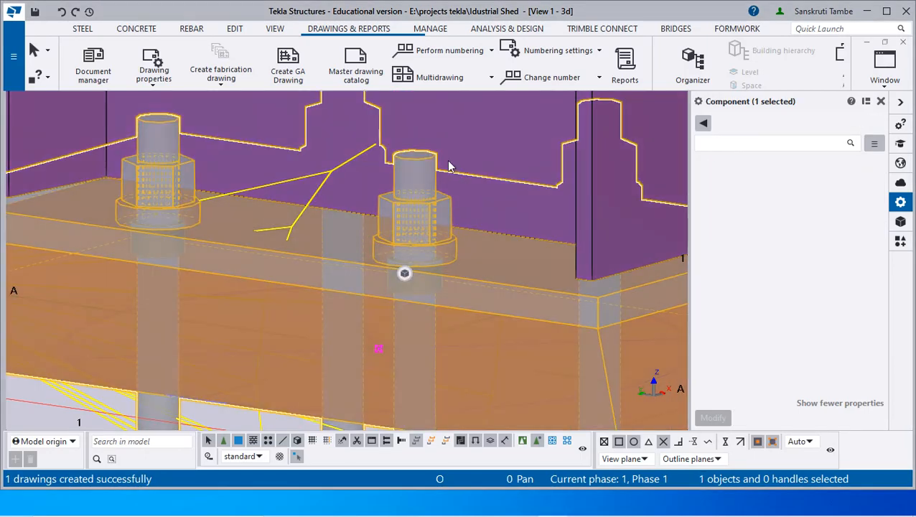
pyautogui.click(445, 165)
pyautogui.scroll(-2, 444, 166)
pyautogui.scroll(2, 444, 220)
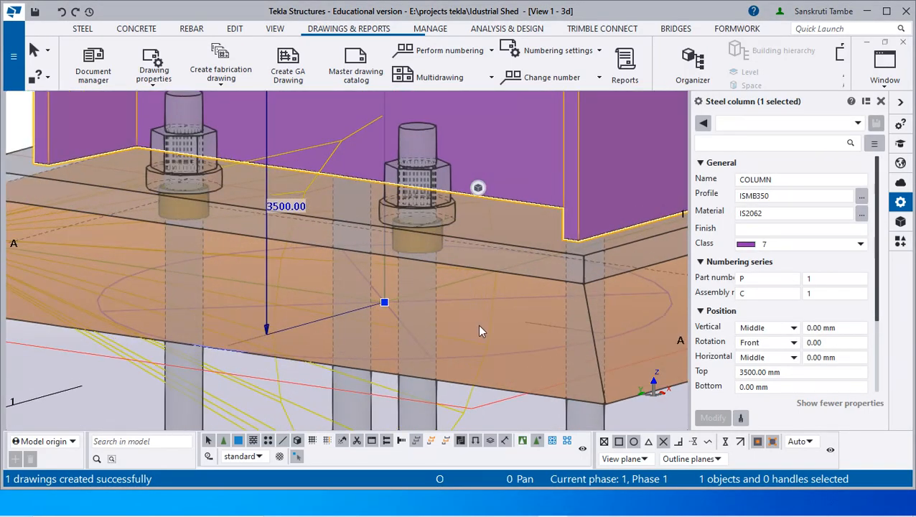
pyautogui.click(138, 393)
pyautogui.click(392, 209)
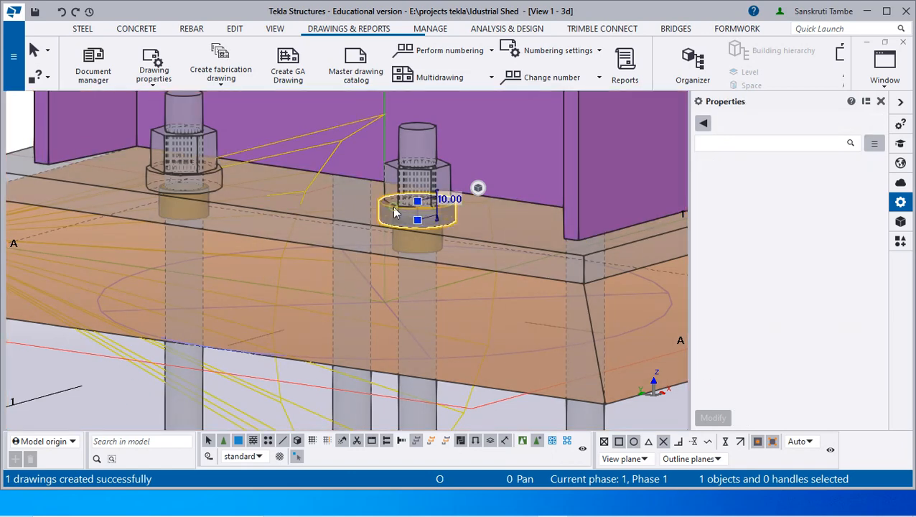
pyautogui.rightClick(393, 208)
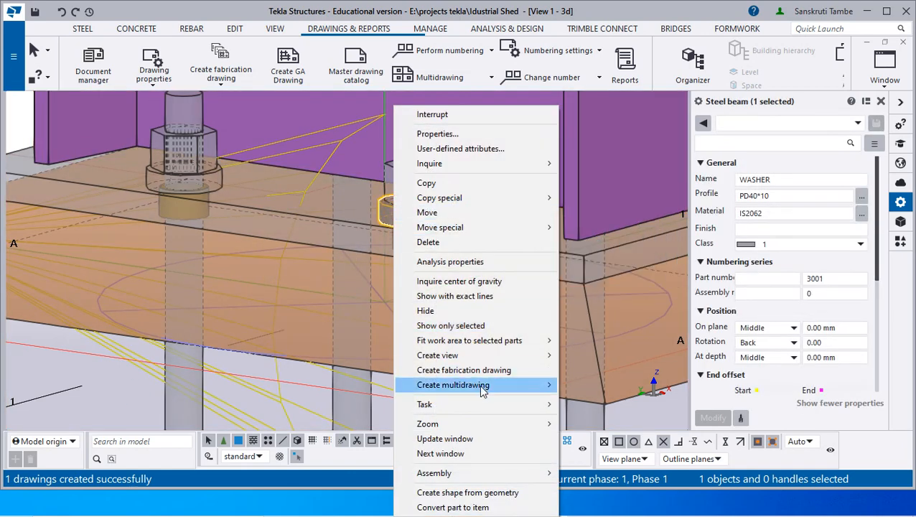
pyautogui.moveTo(481, 388)
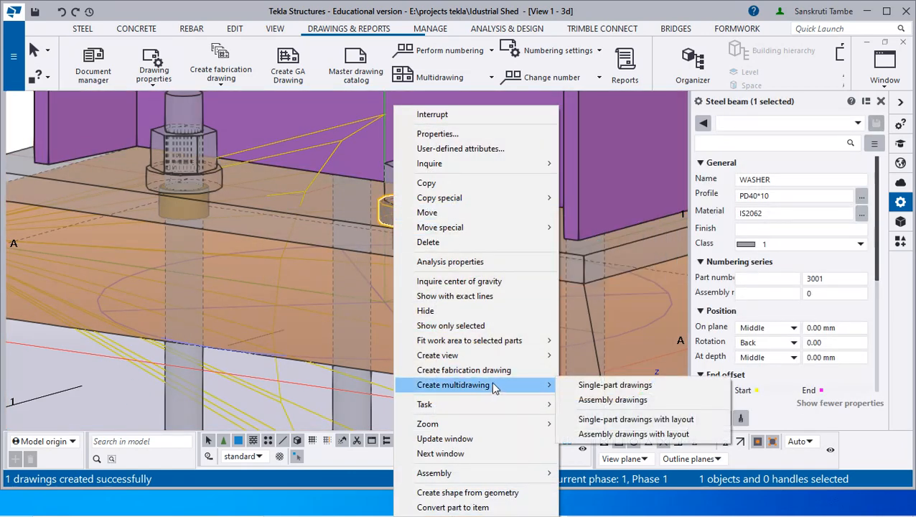
pyautogui.click(503, 372)
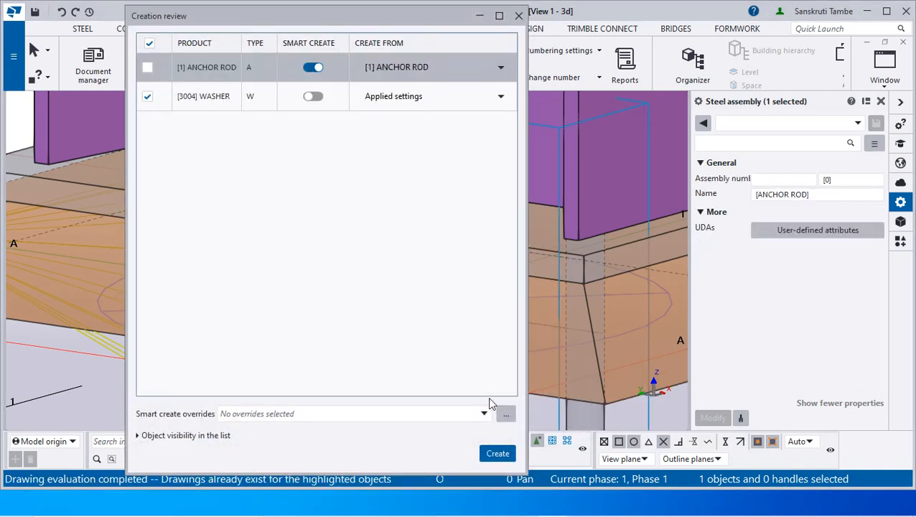
pyautogui.click(495, 454)
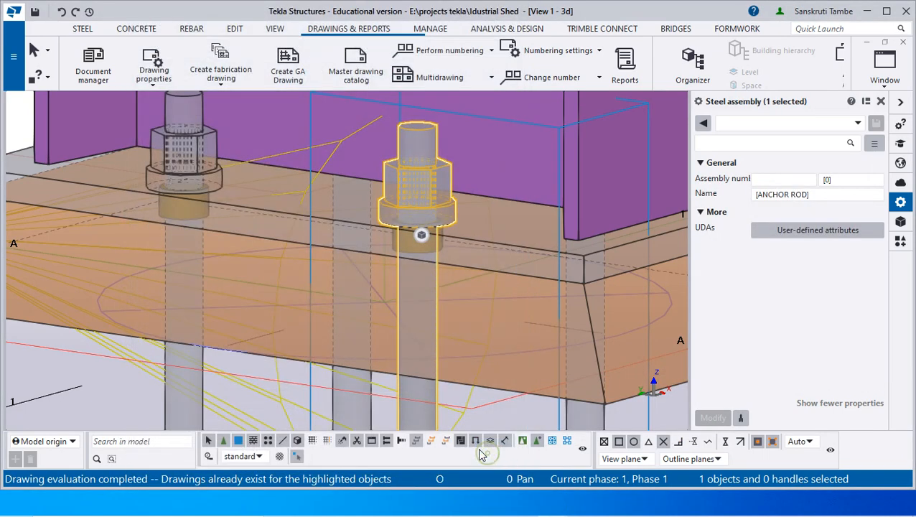
# List the single-part drawings in the document manager and review their creation times, types and marks
pyautogui.click(92, 71)
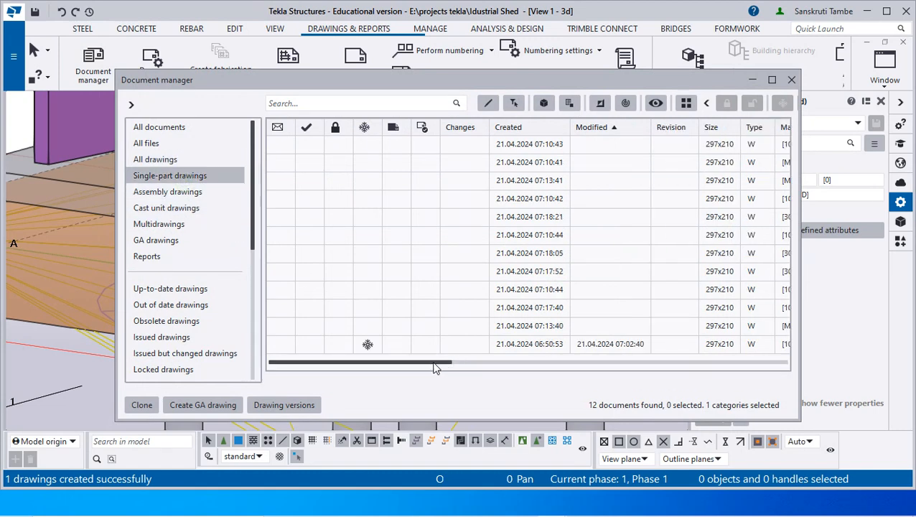
pyautogui.moveTo(435, 365); pyautogui.dragTo(454, 366)
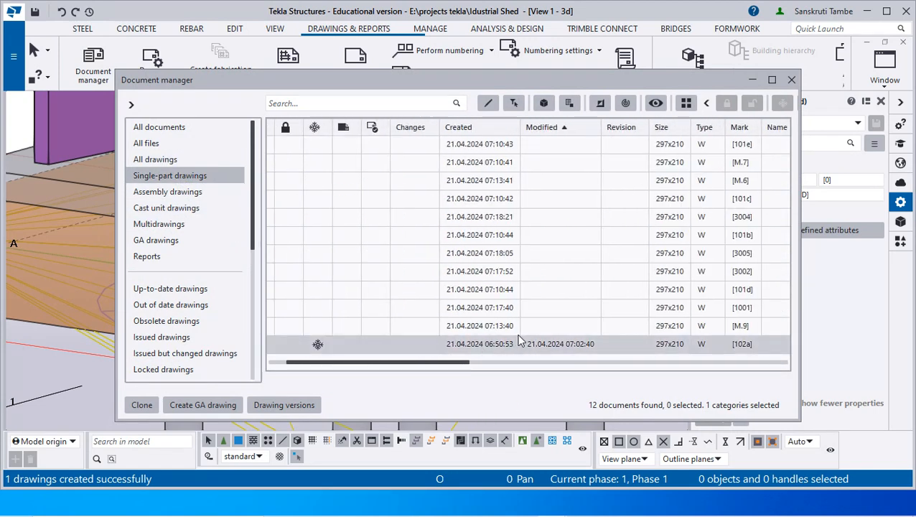
pyautogui.hscroll(-2, 522, 333)
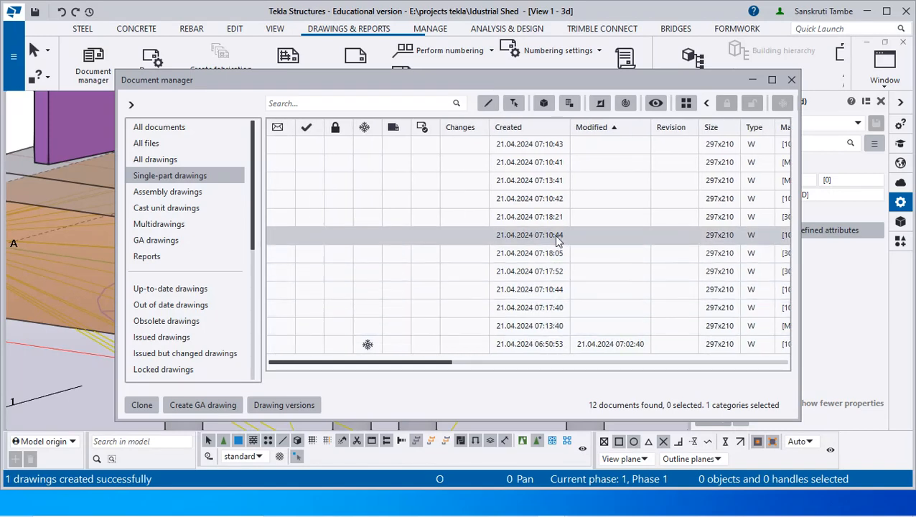
pyautogui.hscroll(3, 635, 233)
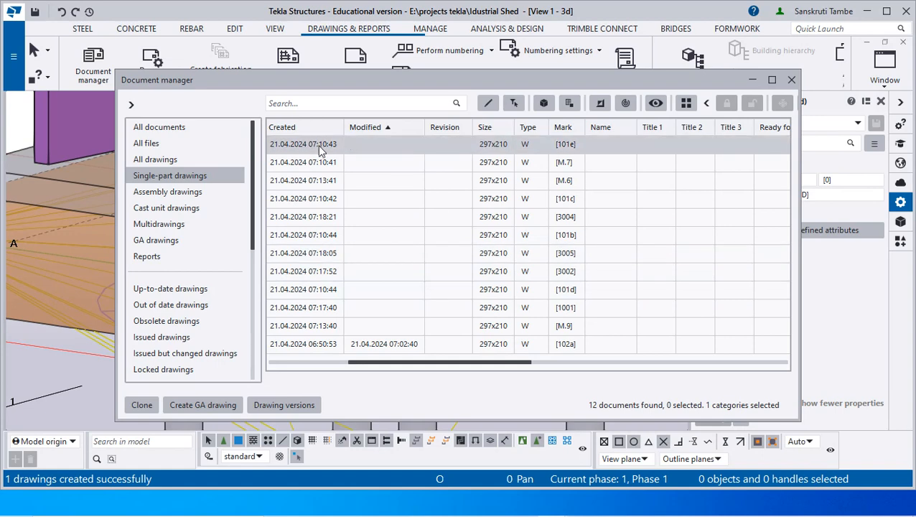
# Select the single-part drawing marked 3002 and review the approval, checking and status columns in the document manager, closing it when finished
pyautogui.click(329, 276)
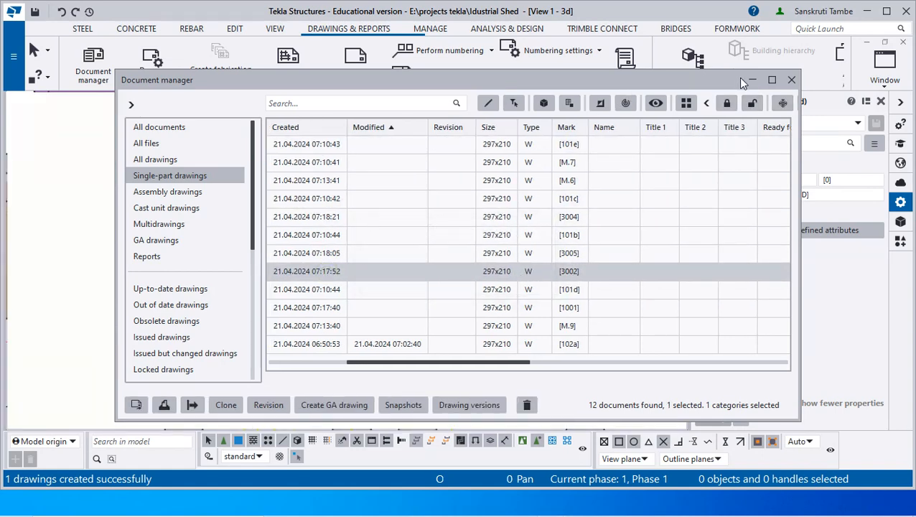
pyautogui.click(751, 80)
pyautogui.scroll(4, 382, 216)
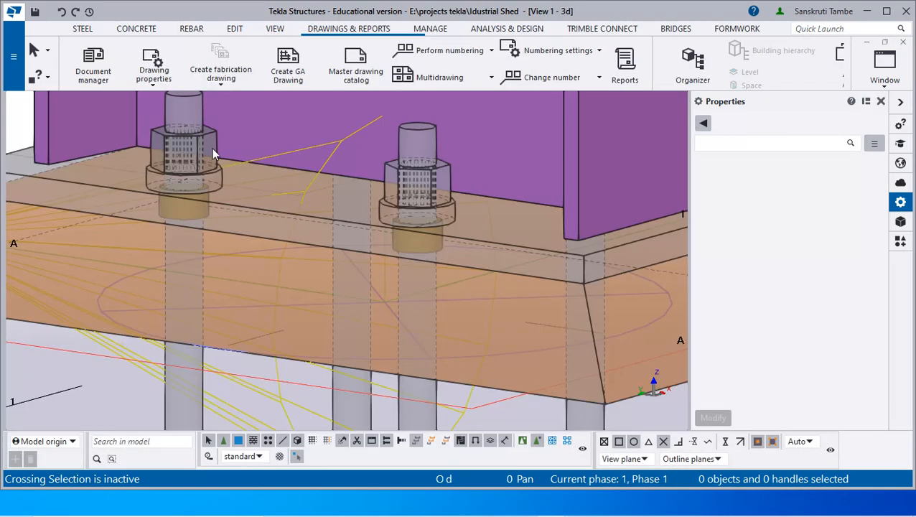
pyautogui.scroll(-5, 445, 280)
pyautogui.scroll(-8, 445, 303)
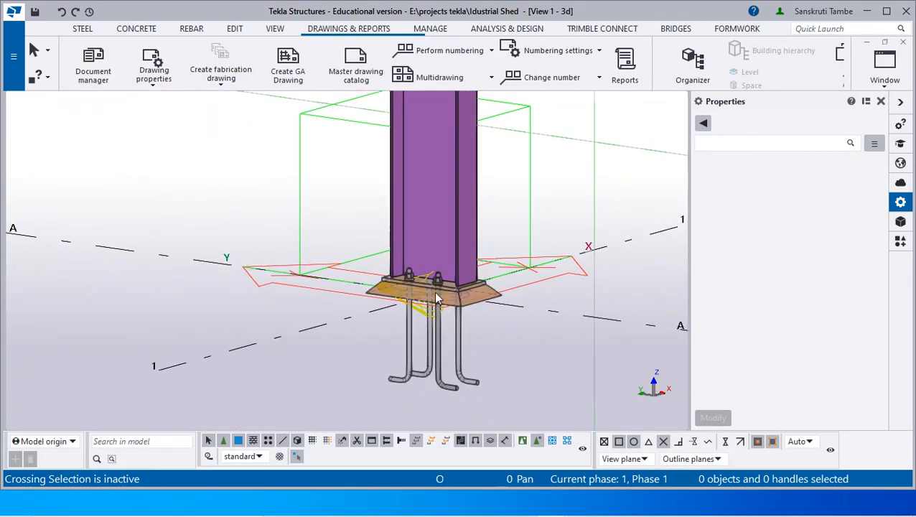
pyautogui.click(617, 136)
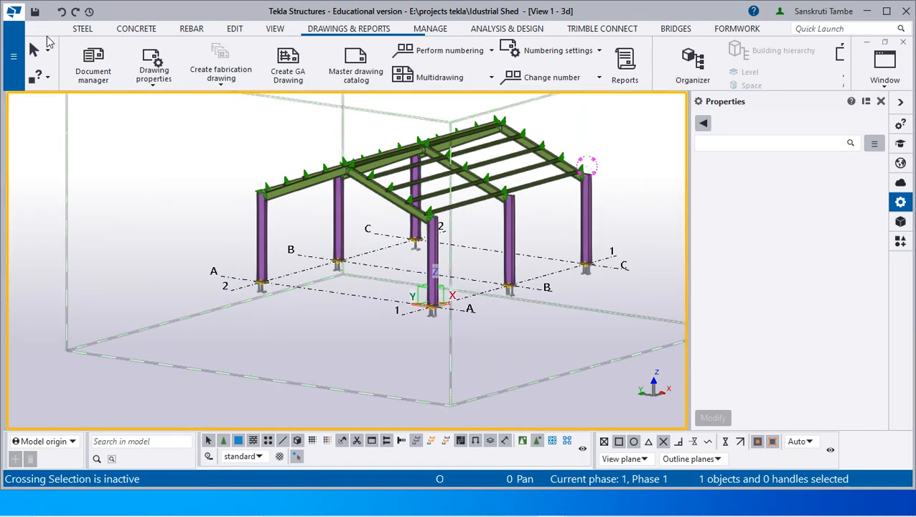
pyautogui.click(93, 65)
pyautogui.hscroll(6, 516, 216)
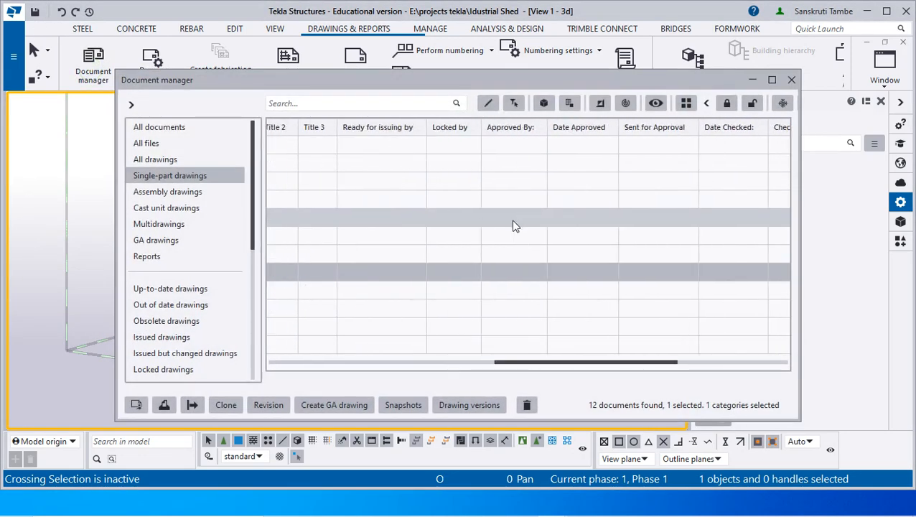
pyautogui.hscroll(-8, 516, 225)
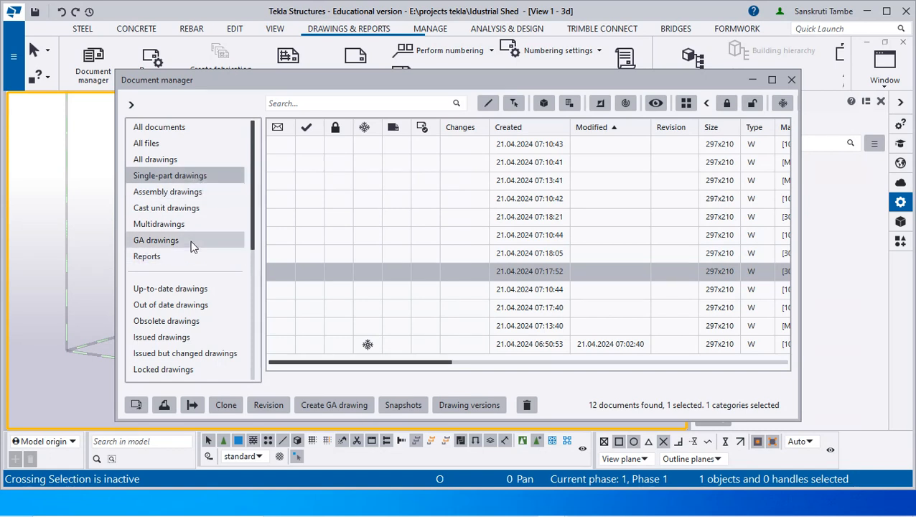
pyautogui.click(791, 79)
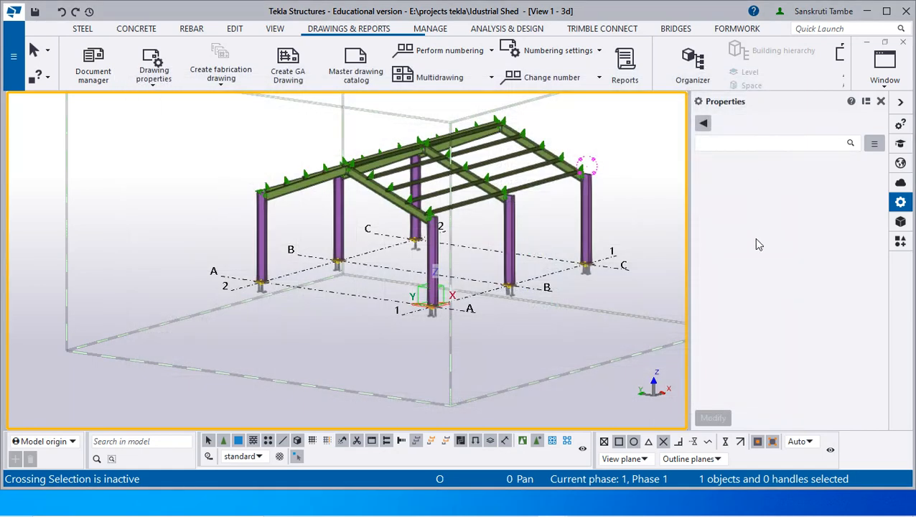
# Create a report from the whole model with the A_Assembly_List template and review the listed assemblies, profiles, areas and weights
pyautogui.click(81, 29)
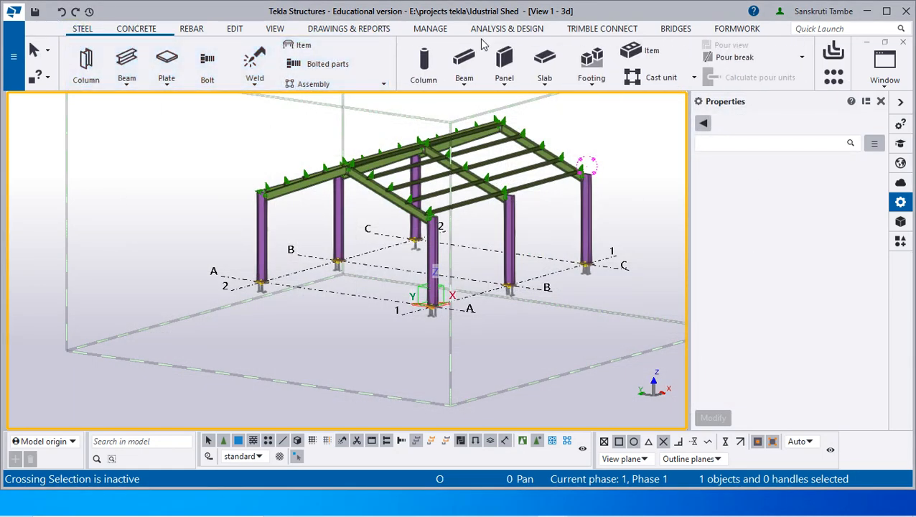
pyautogui.click(321, 33)
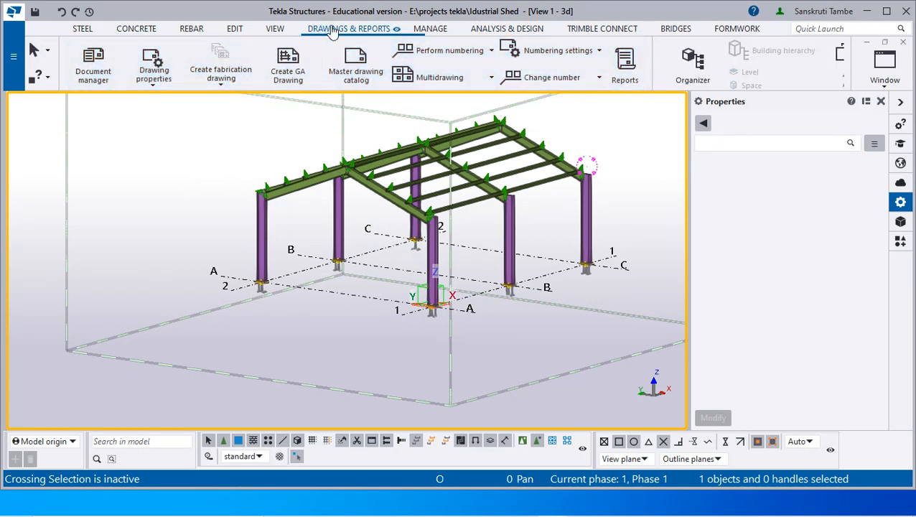
pyautogui.click(625, 64)
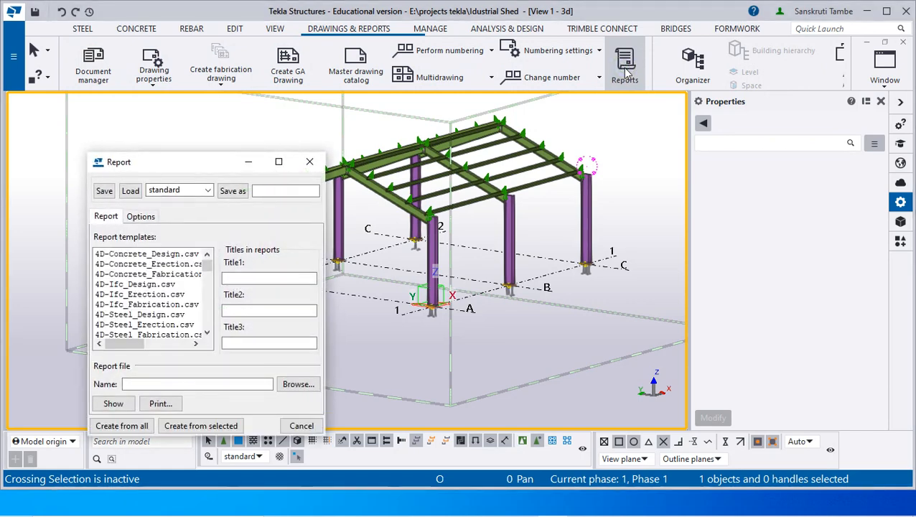
pyautogui.moveTo(186, 167); pyautogui.dragTo(237, 84)
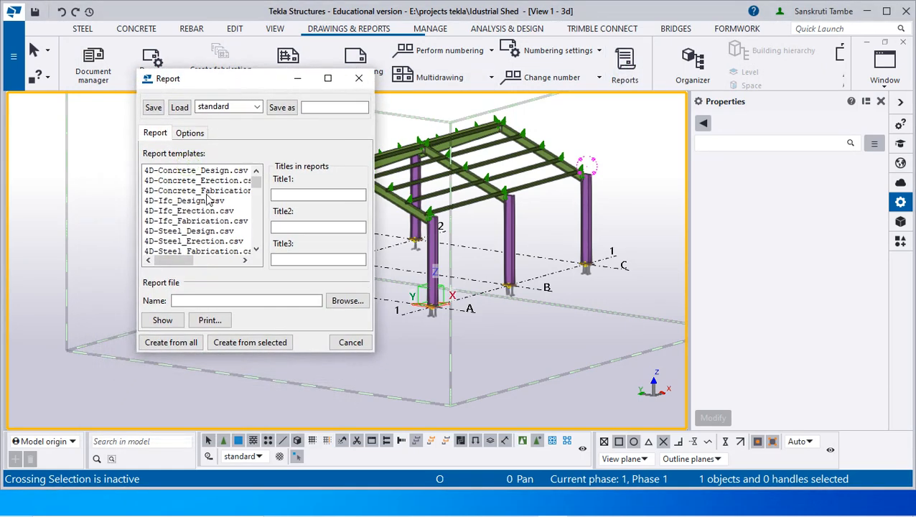
pyautogui.scroll(-3, 207, 205)
pyautogui.scroll(-5, 207, 205)
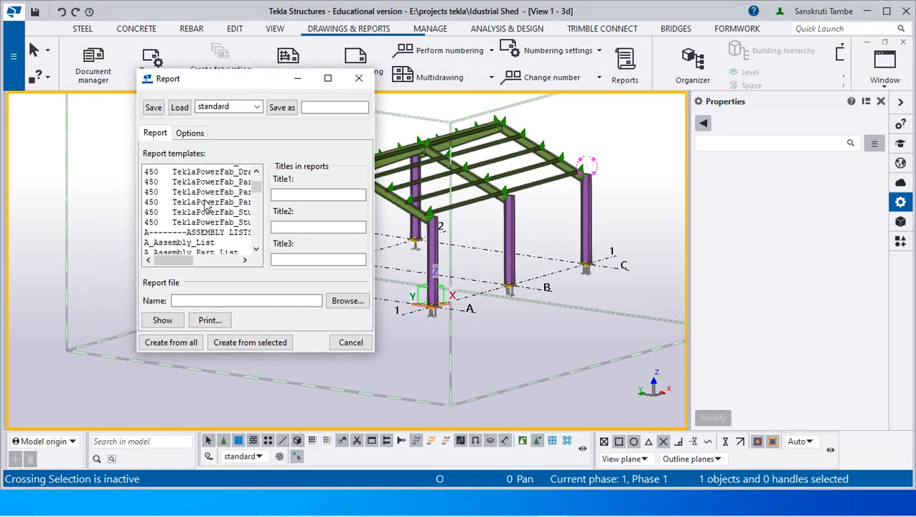
pyautogui.click(207, 202)
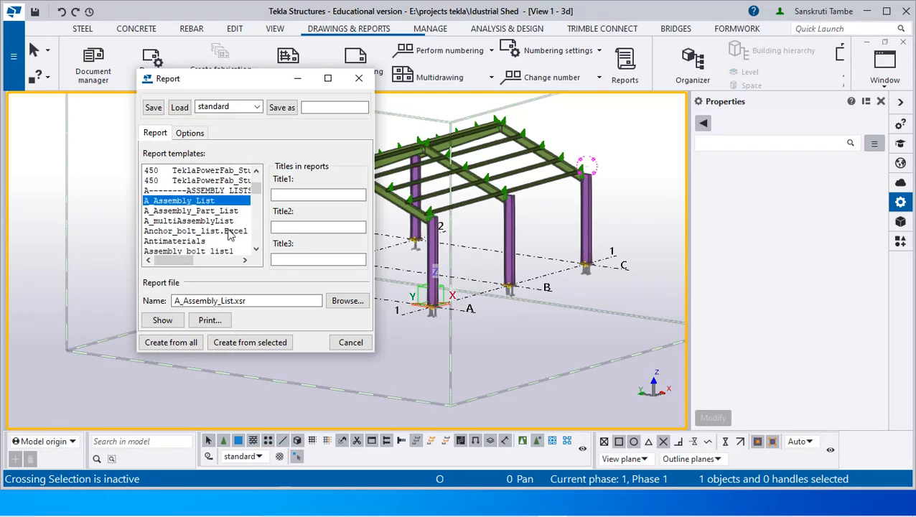
pyautogui.click(171, 342)
pyautogui.click(460, 162)
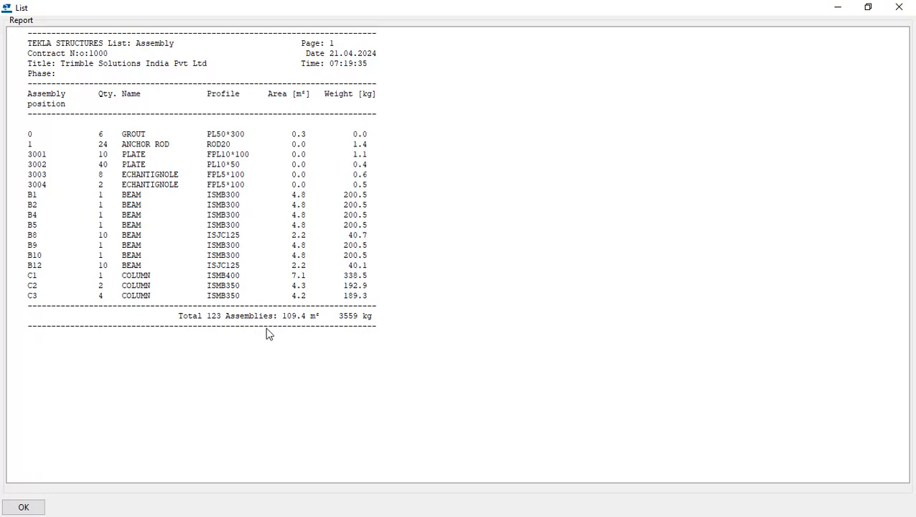
pyautogui.click(899, 7)
# Create the A_Assembly_Part_List report from the whole model and review the parts, grades, lengths and weights of each assembly
pyautogui.click(225, 211)
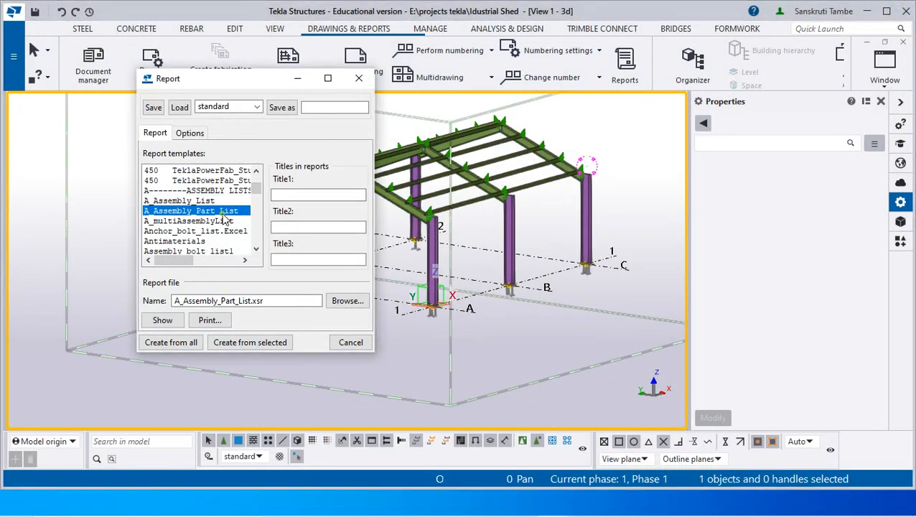
pyautogui.click(171, 343)
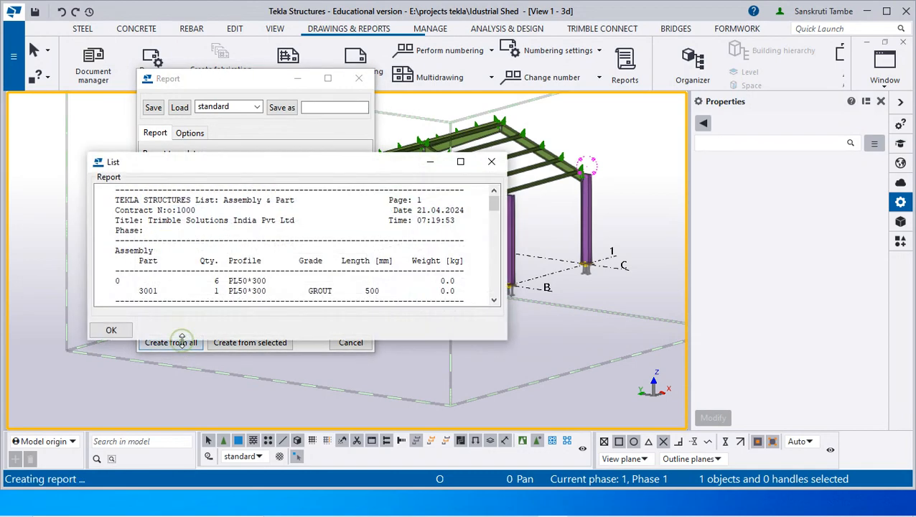
pyautogui.click(461, 161)
pyautogui.scroll(-9, 477, 181)
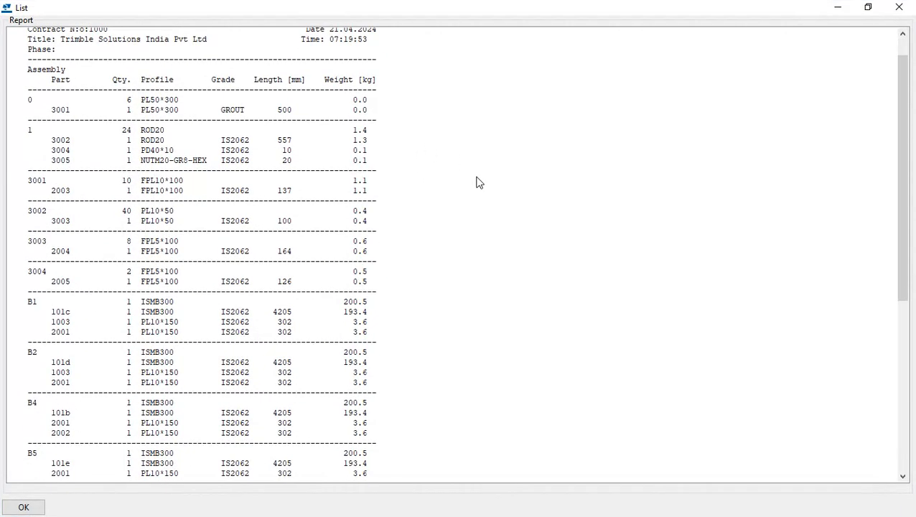
pyautogui.scroll(-3, 187, 247)
pyautogui.scroll(10, 188, 250)
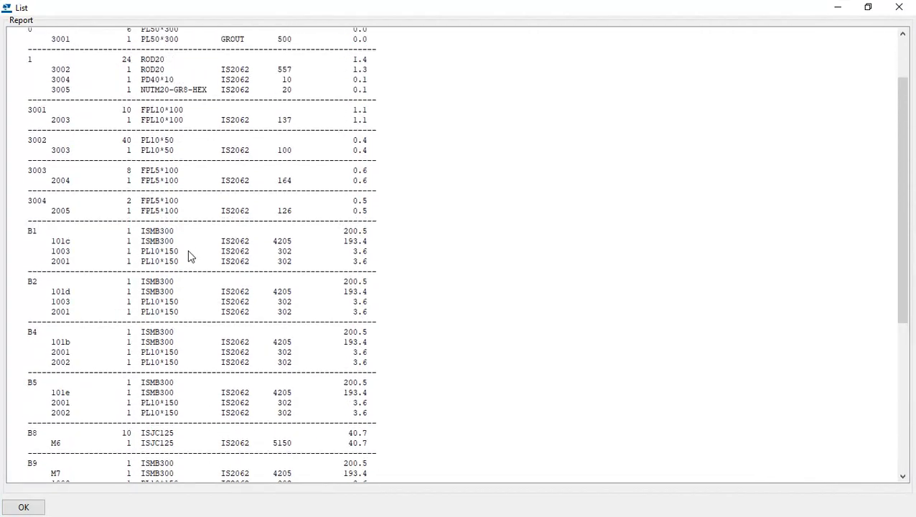
pyautogui.click(899, 7)
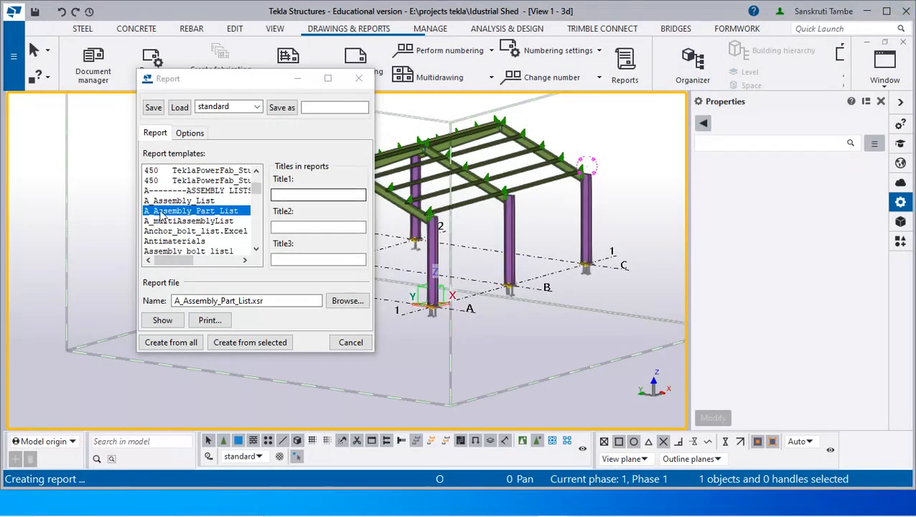
# Create the B_Bolt_List report from the whole model and review the bolt standards, sizes and quantities
pyautogui.scroll(-5, 176, 234)
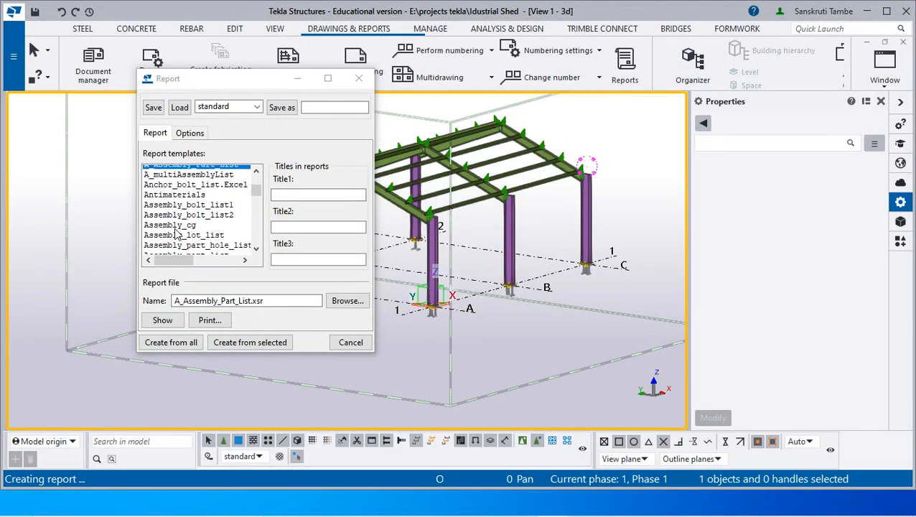
pyautogui.click(176, 222)
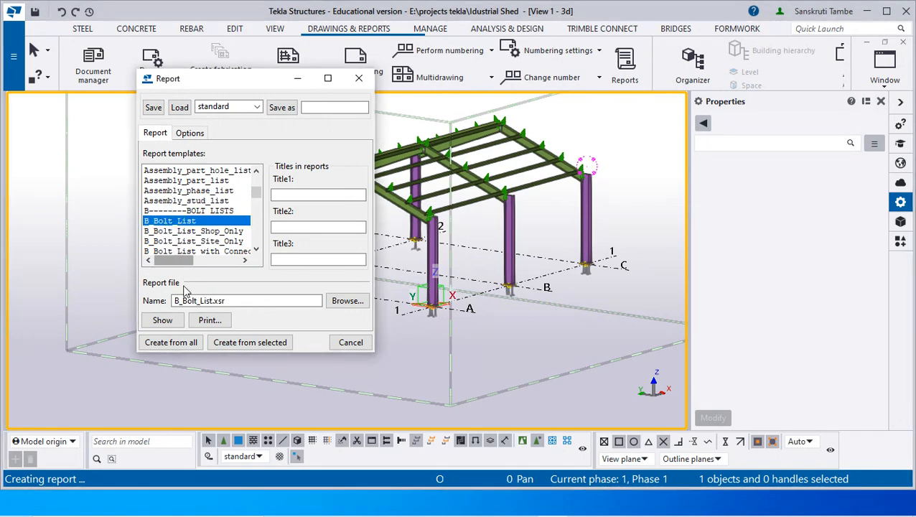
pyautogui.click(174, 343)
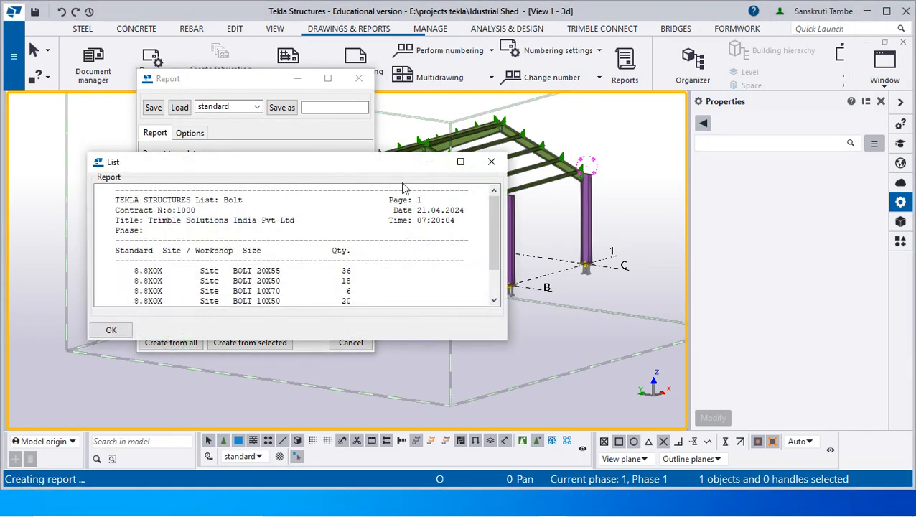
pyautogui.click(460, 162)
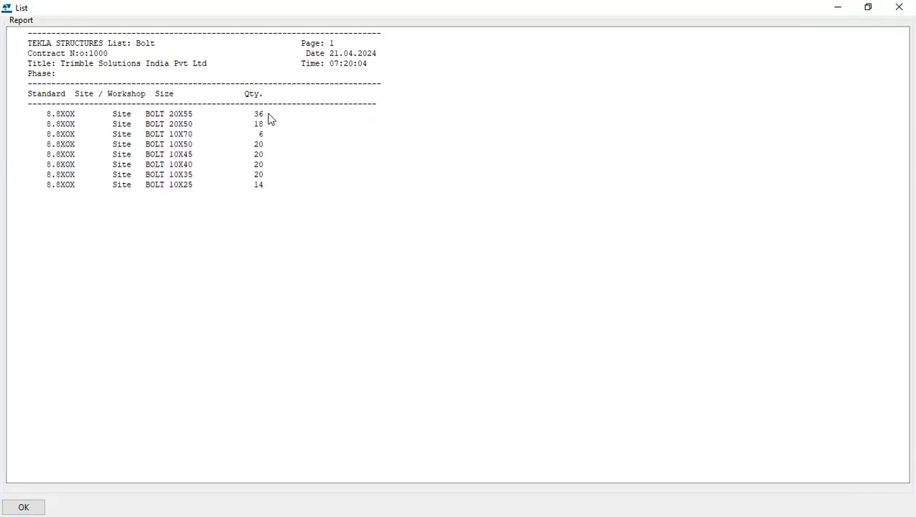
pyautogui.click(910, 8)
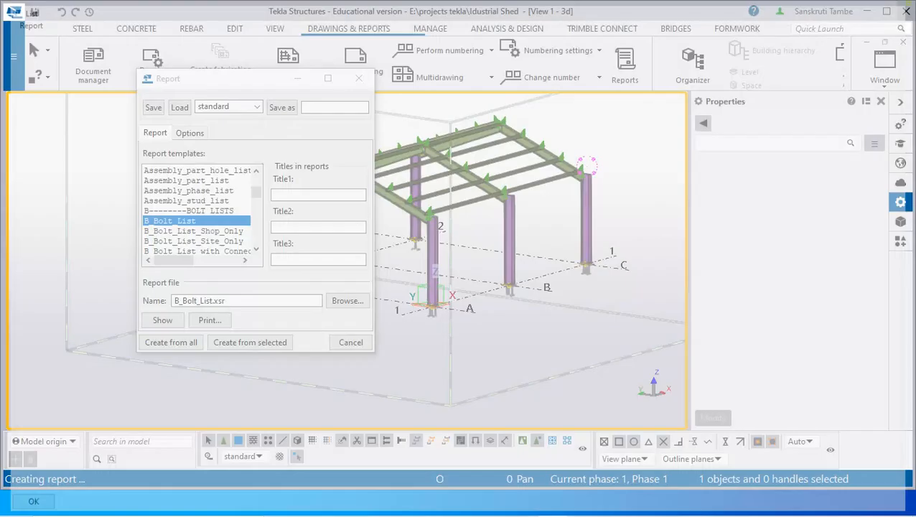
# Create a report of all drawings with the Drawing_list template and enlarge the resulting list
pyautogui.scroll(-3, 208, 245)
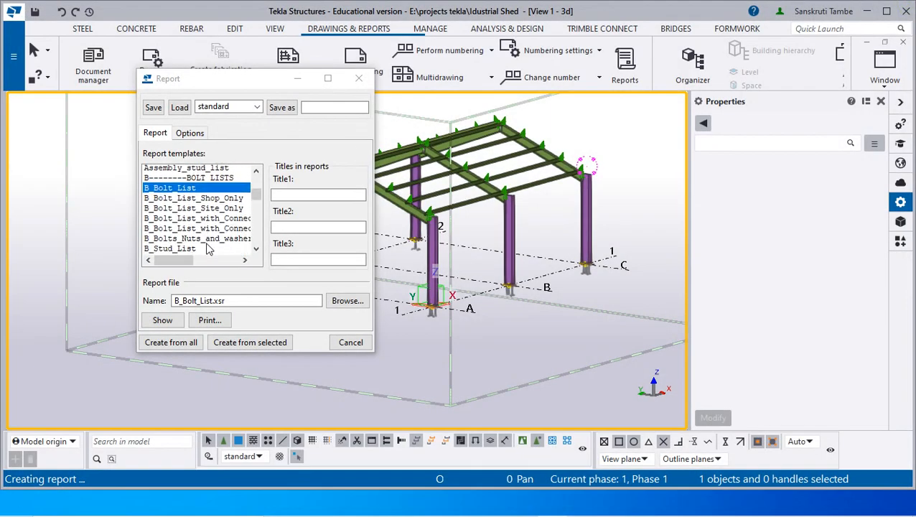
pyautogui.scroll(-1, 208, 247)
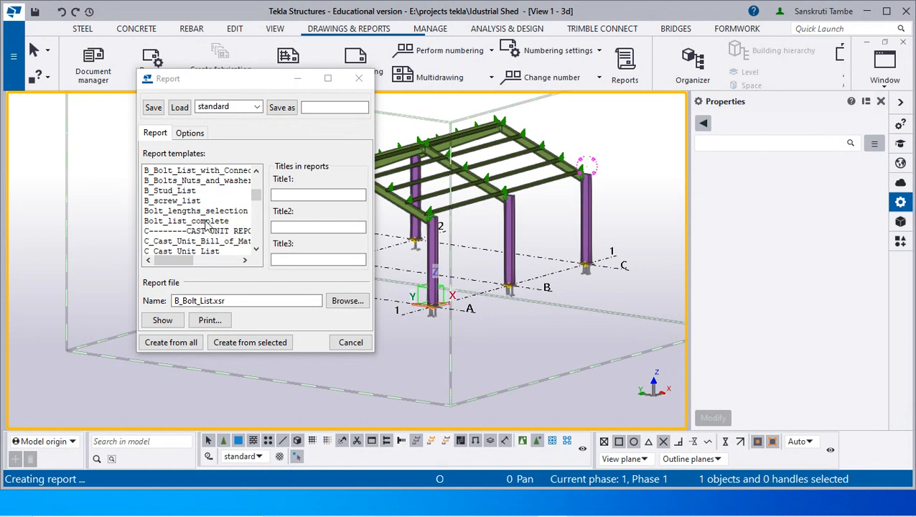
pyautogui.scroll(-1, 207, 224)
pyautogui.scroll(-3, 225, 245)
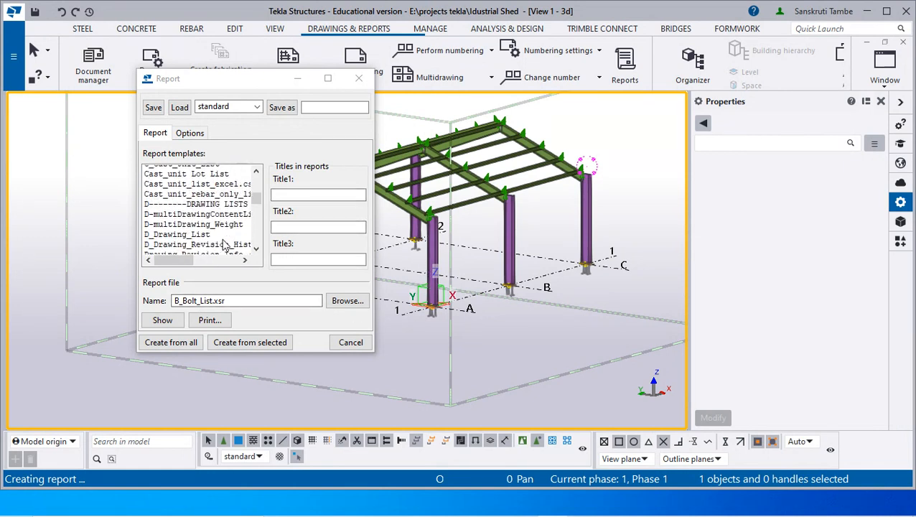
pyautogui.scroll(-2, 224, 246)
pyautogui.scroll(-3, 188, 215)
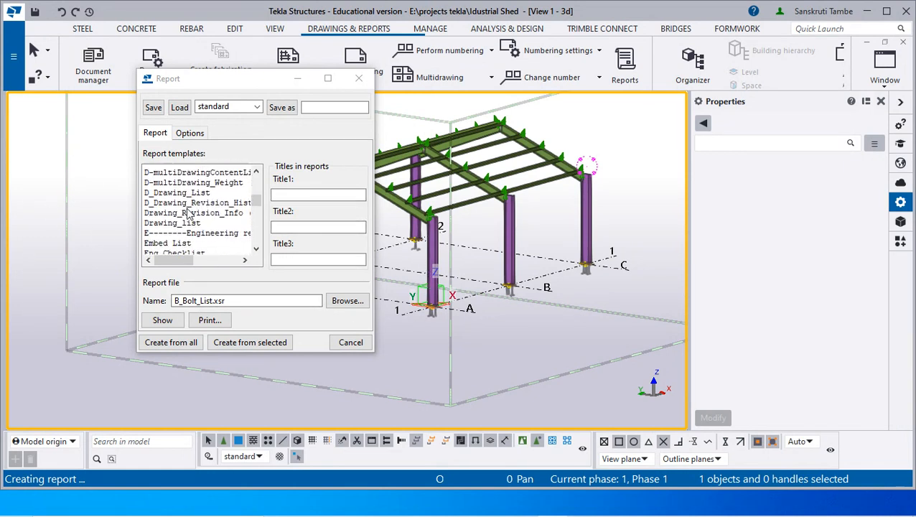
pyautogui.click(176, 201)
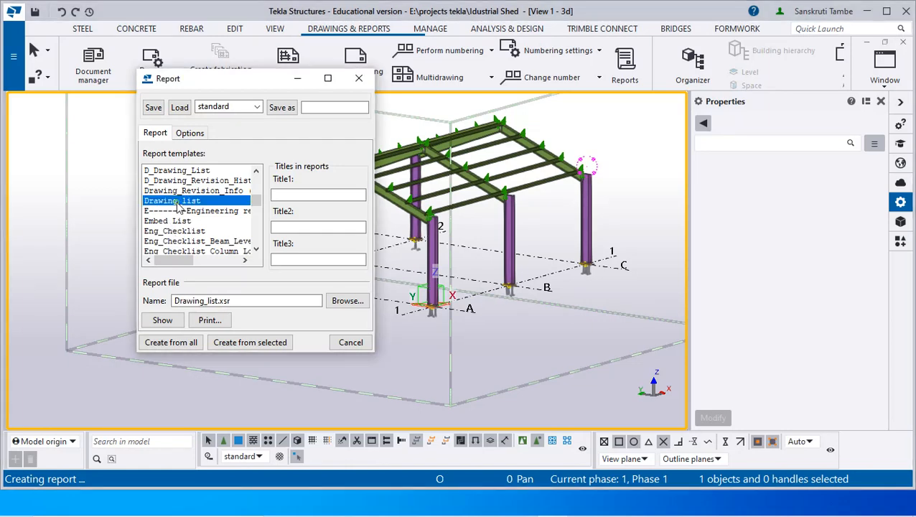
pyautogui.click(171, 342)
pyautogui.scroll(-2, 264, 251)
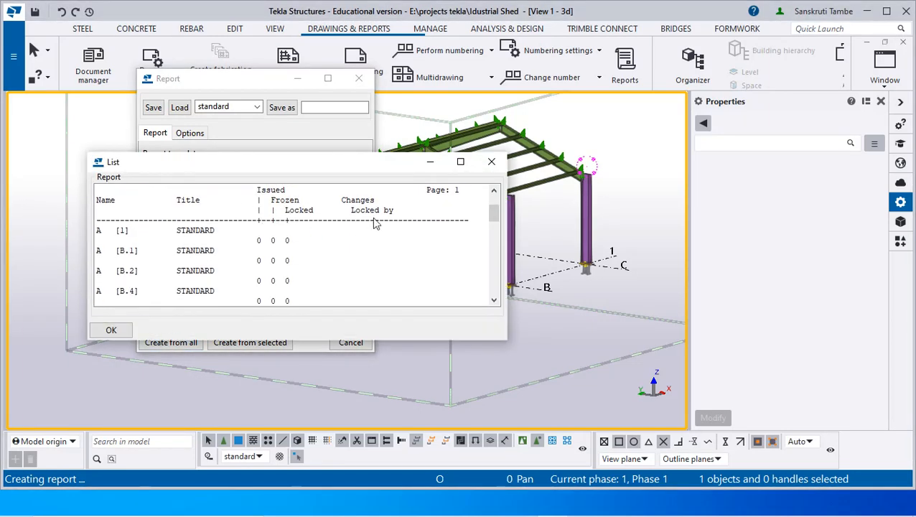
pyautogui.click(460, 162)
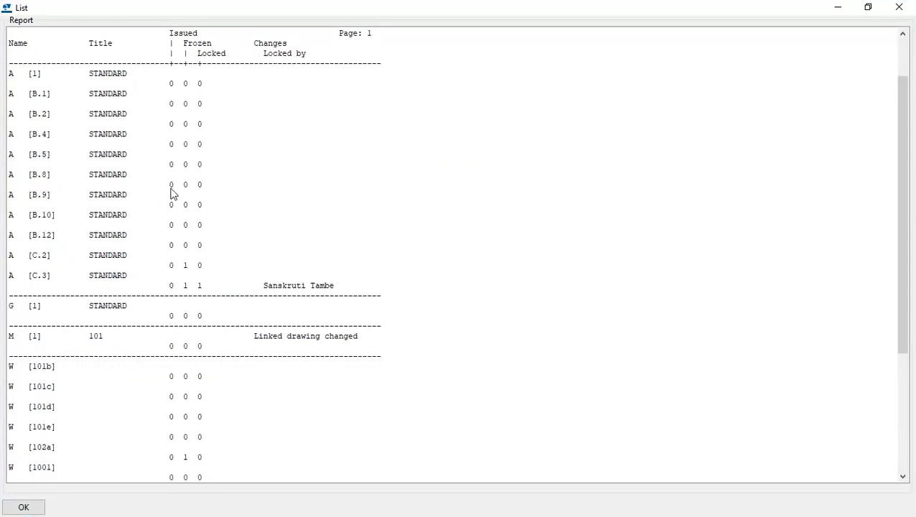
# Review the drawing list's assembly, general arrangement, multidrawing and workshop entries with their issued, frozen and locked states, and leave the reports
pyautogui.scroll(2, 173, 194)
pyautogui.scroll(-8, 83, 171)
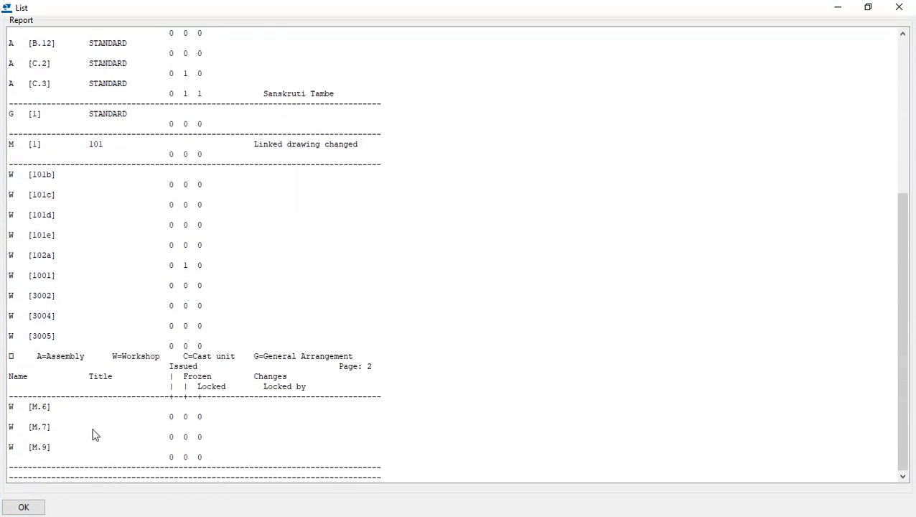
pyautogui.scroll(1, 110, 324)
pyautogui.scroll(6, 112, 316)
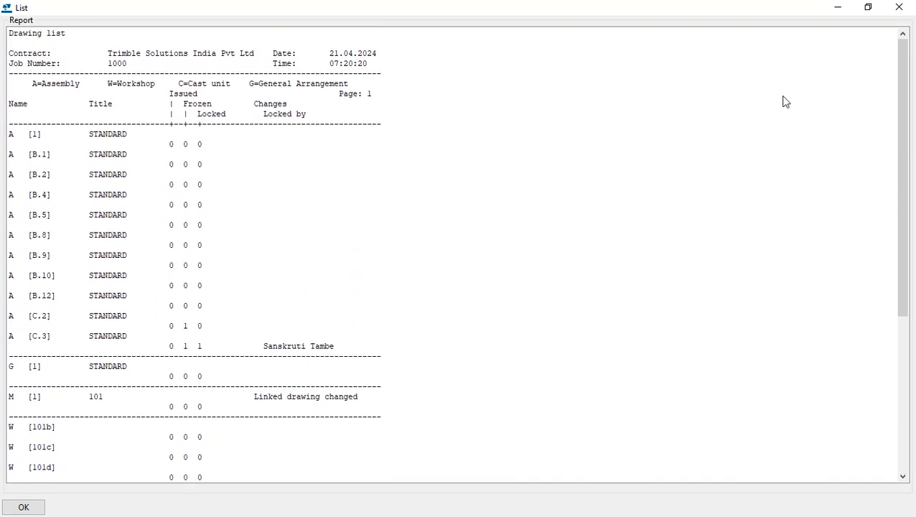
pyautogui.click(899, 7)
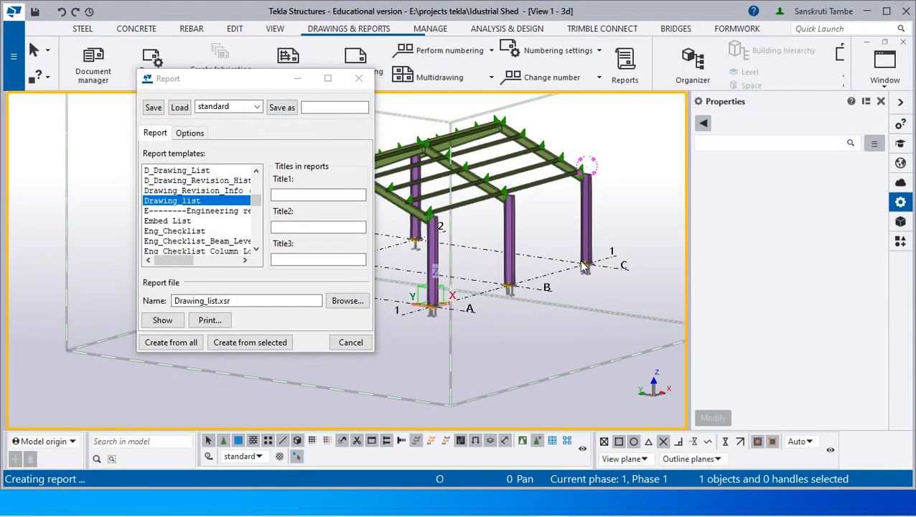
pyautogui.click(359, 79)
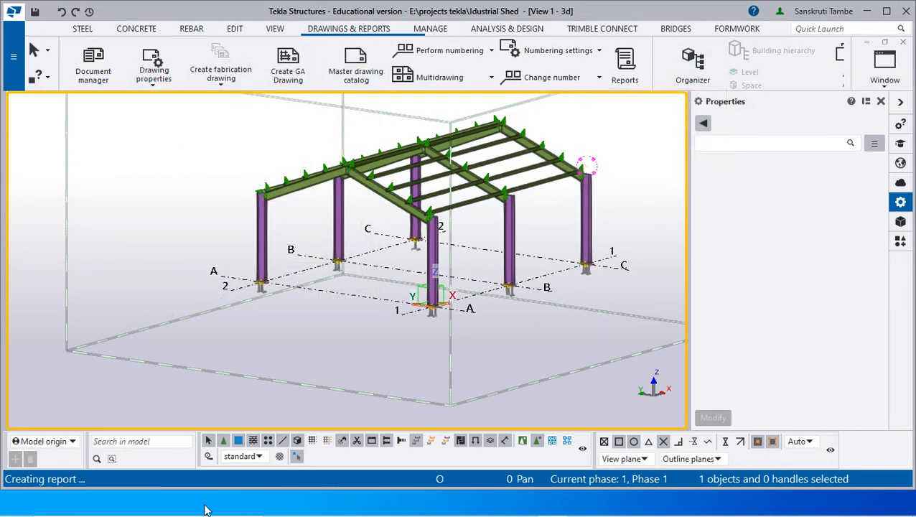
# Open the model folder in File Explorer and look through the drawing files in its drawings folder
pyautogui.click(13, 57)
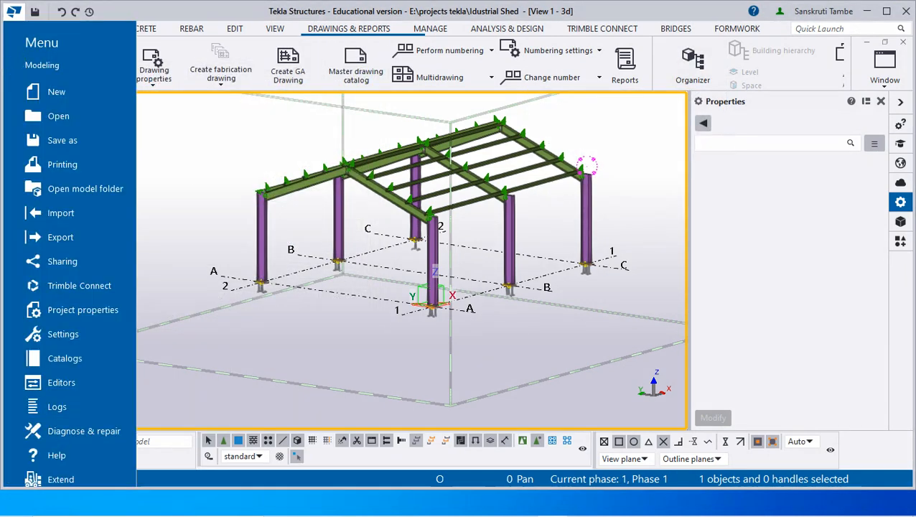
pyautogui.click(82, 190)
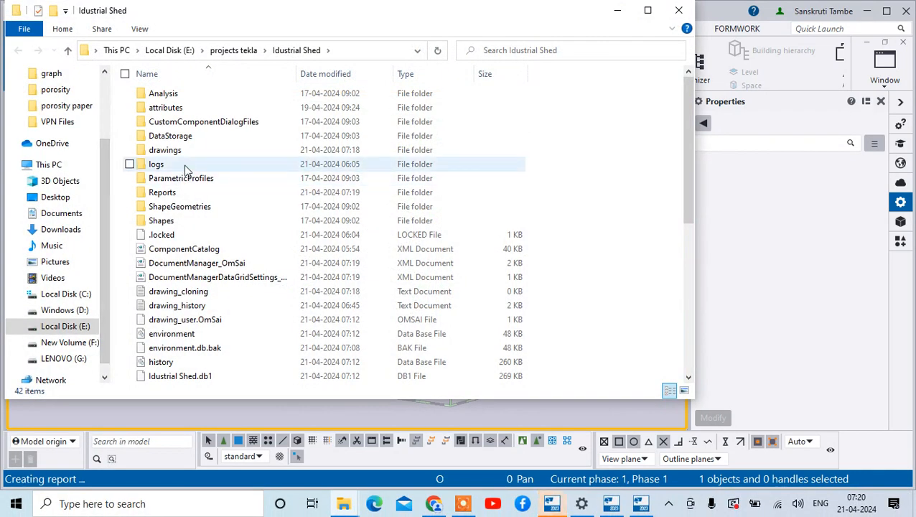
pyautogui.doubleClick(184, 151)
pyautogui.click(184, 150)
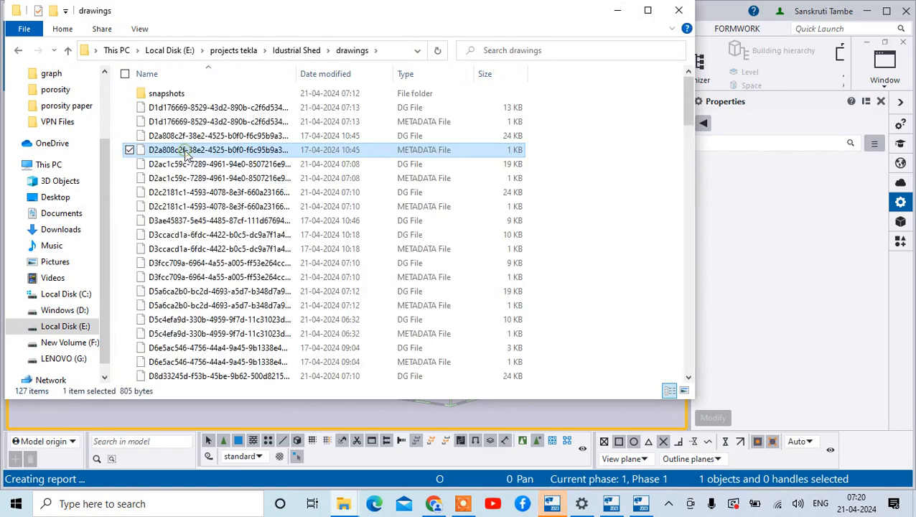
pyautogui.scroll(-20, 318, 166)
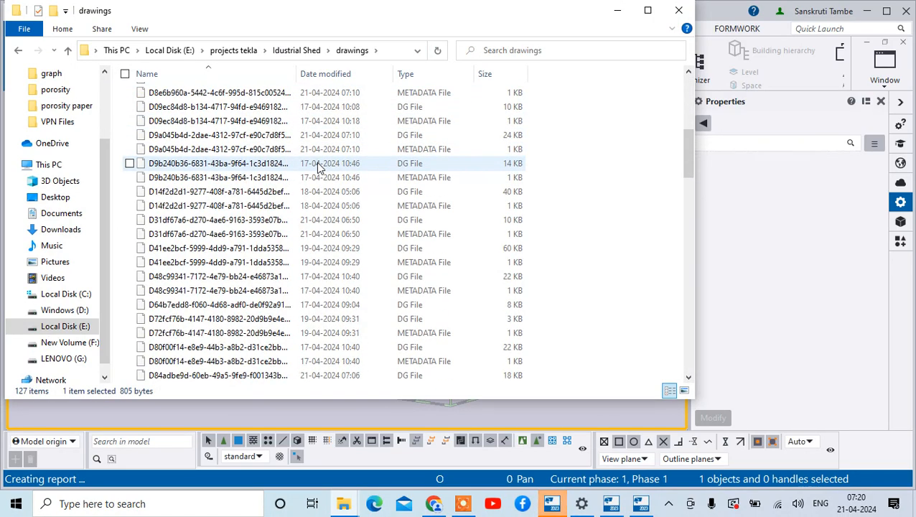
pyautogui.scroll(-10, 318, 179)
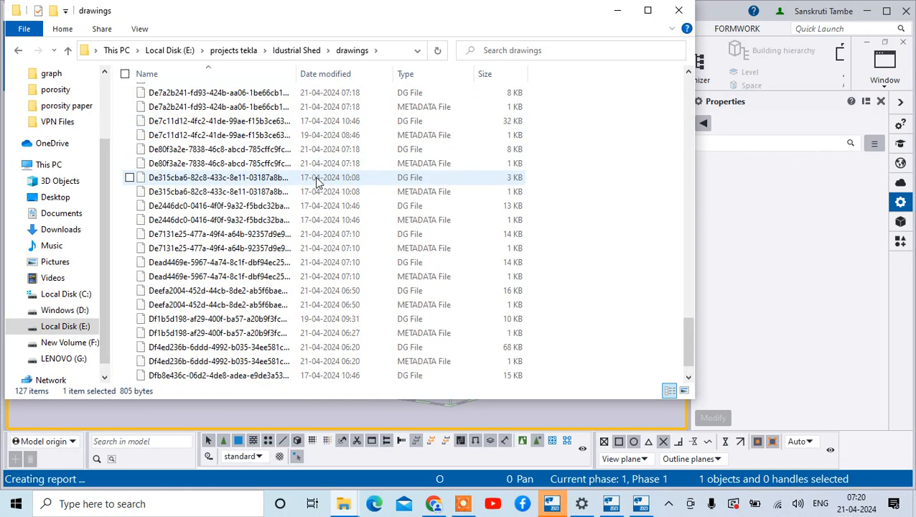
pyautogui.scroll(10, 313, 188)
pyautogui.scroll(20, 312, 191)
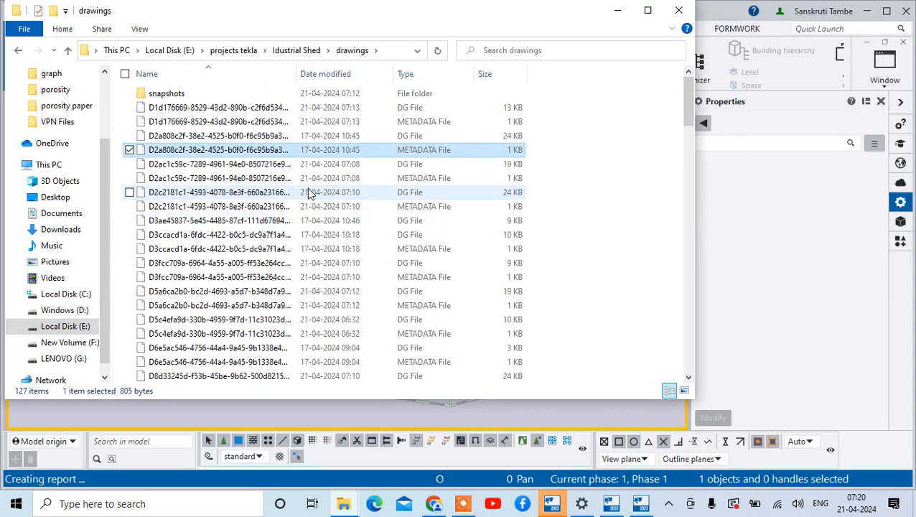
# Open B_Bolt_List.xsr from the model's Reports folder with Notepad as the default app for .xsr files, and return to the model
pyautogui.click(67, 50)
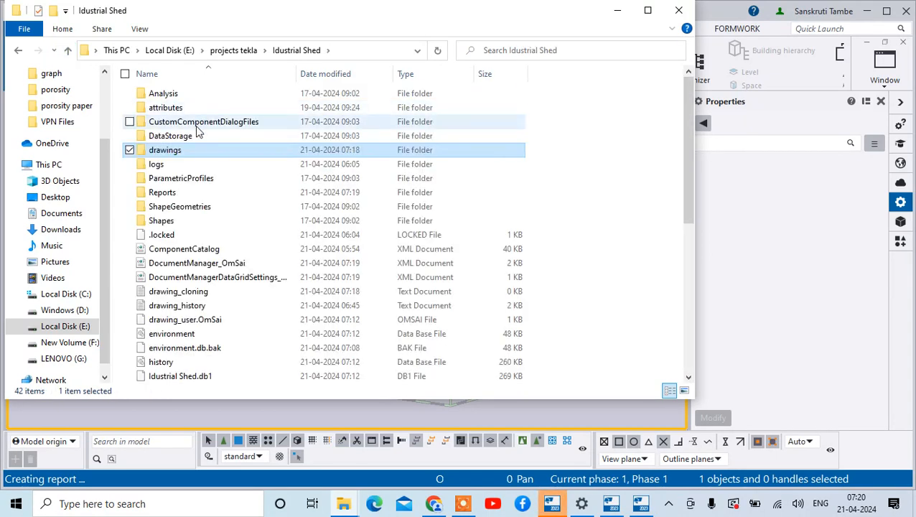
pyautogui.doubleClick(186, 193)
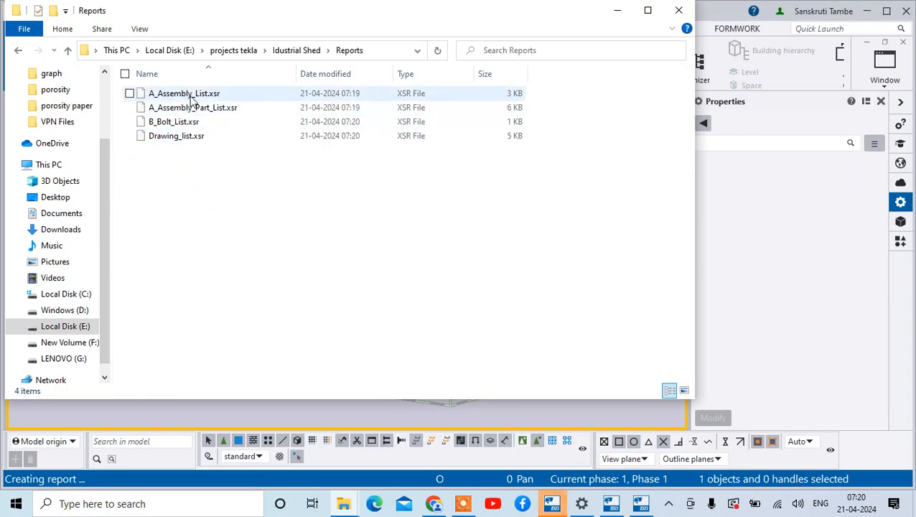
pyautogui.doubleClick(191, 122)
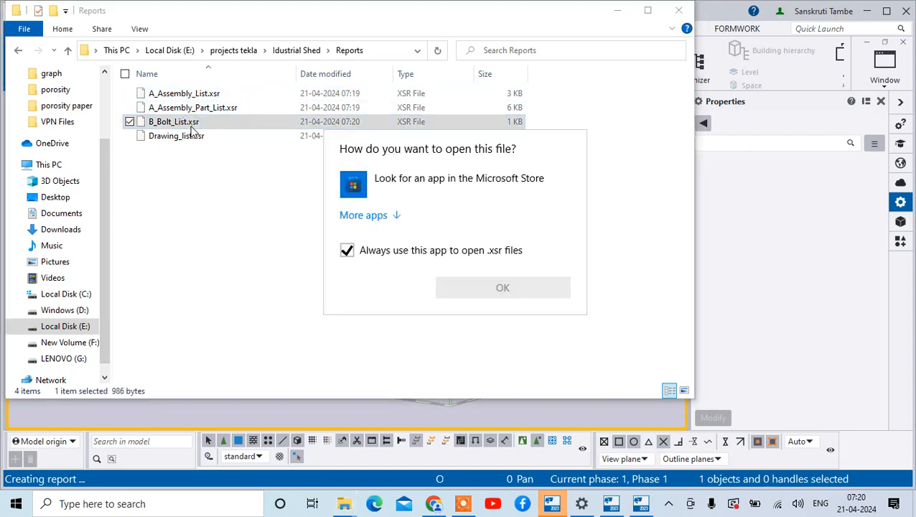
pyautogui.click(394, 219)
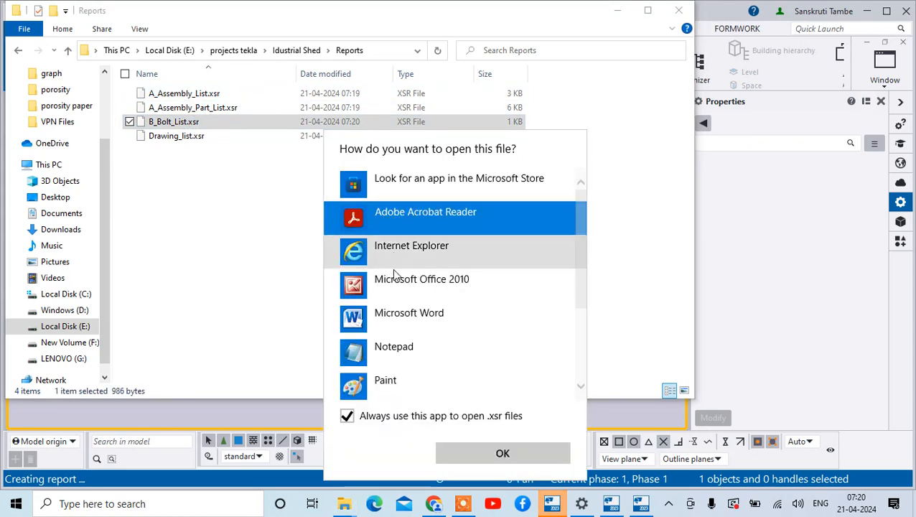
pyautogui.click(391, 354)
pyautogui.click(478, 451)
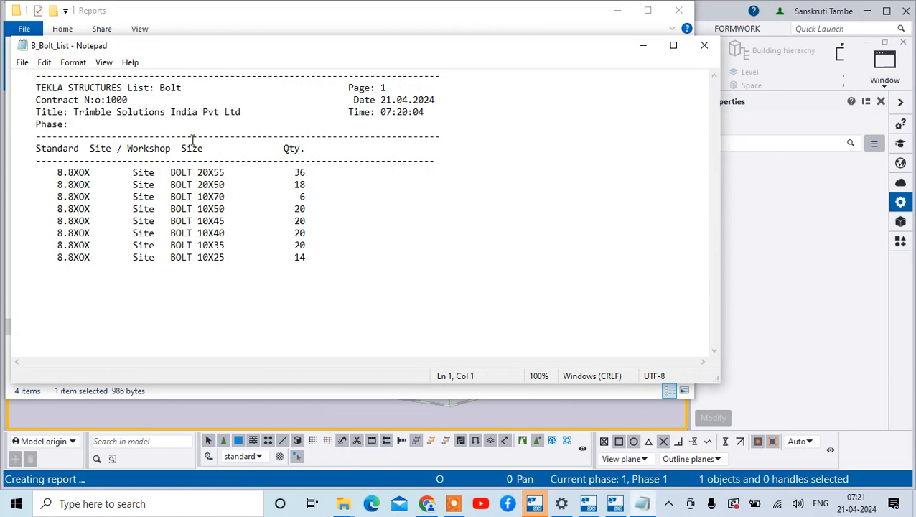
pyautogui.click(705, 45)
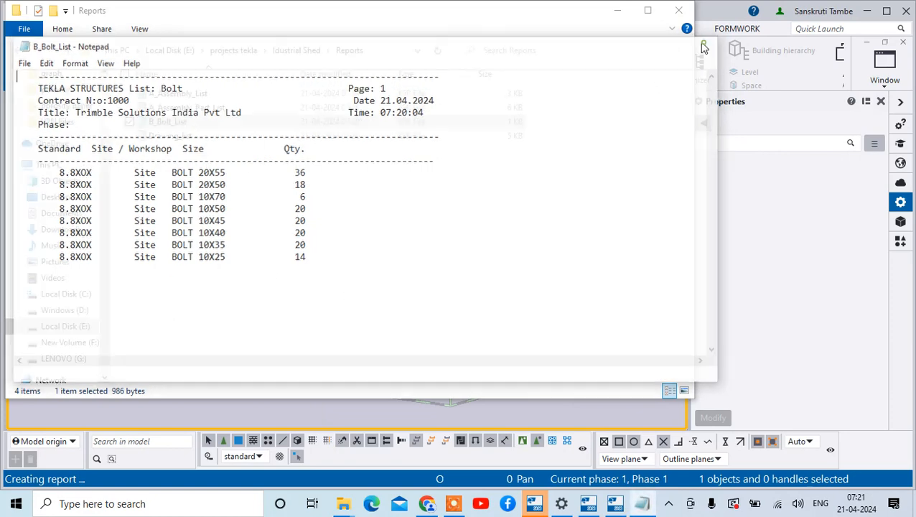
pyautogui.click(679, 10)
pyautogui.scroll(-3, 251, 296)
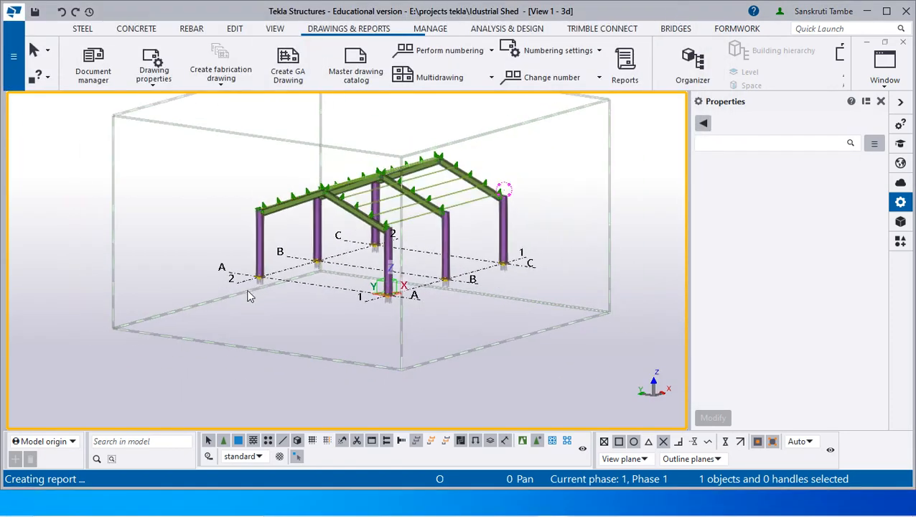
pyautogui.scroll(2, 303, 246)
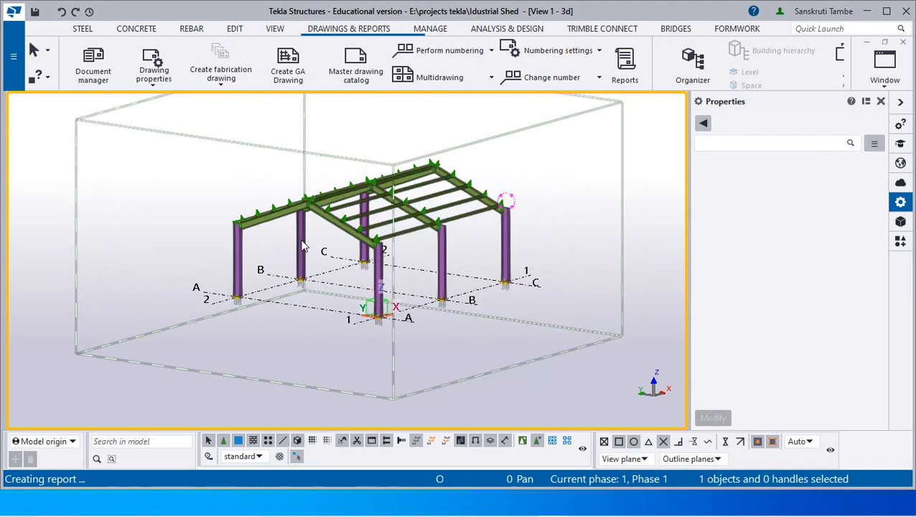